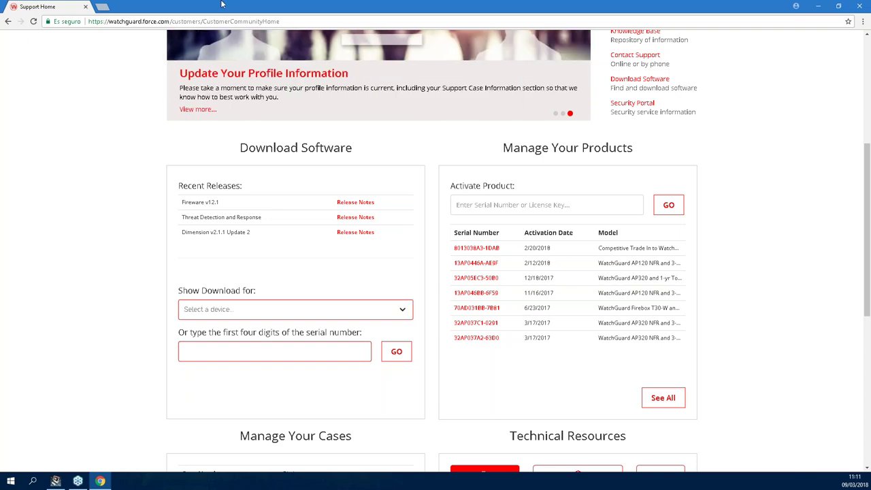
Show all activated products at 100 entries per page and scroll through the My Products table
click(680, 400)
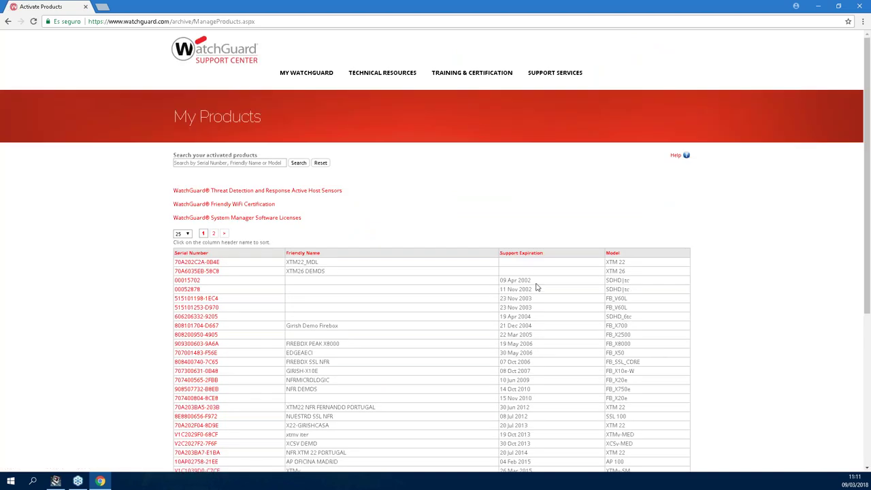
drag(536, 286, 159, 282)
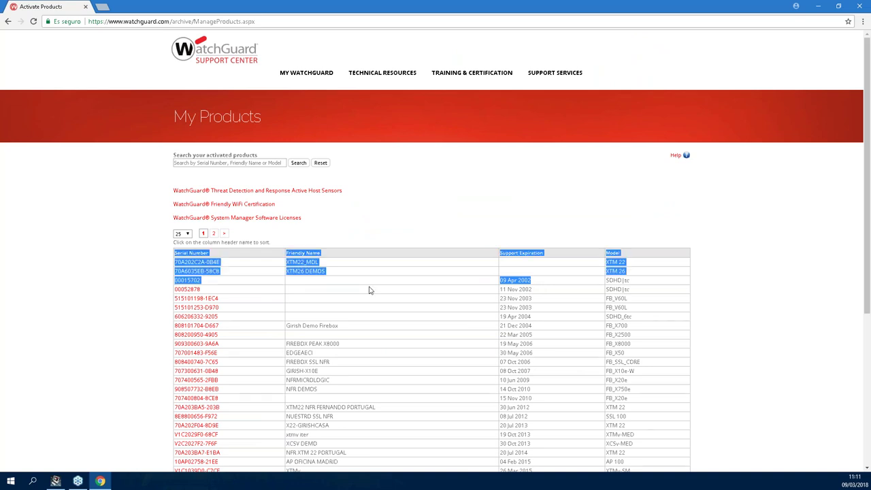
click(181, 233)
click(181, 255)
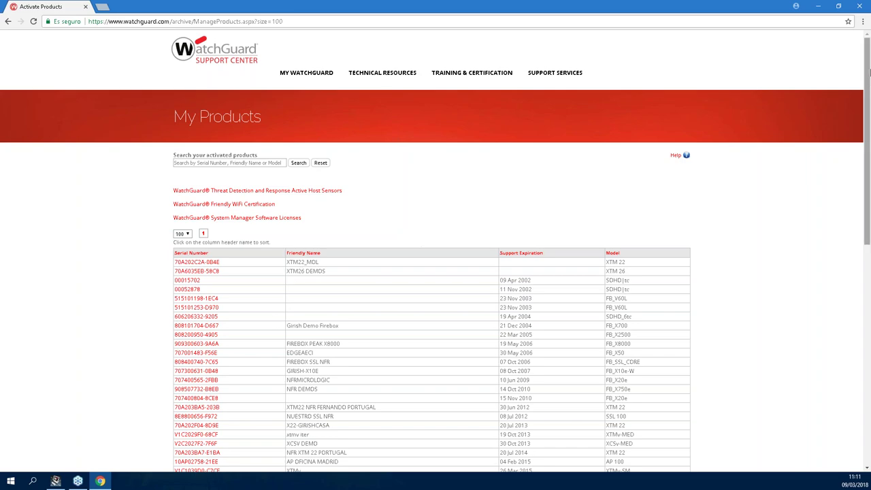
drag(868, 73, 868, 155)
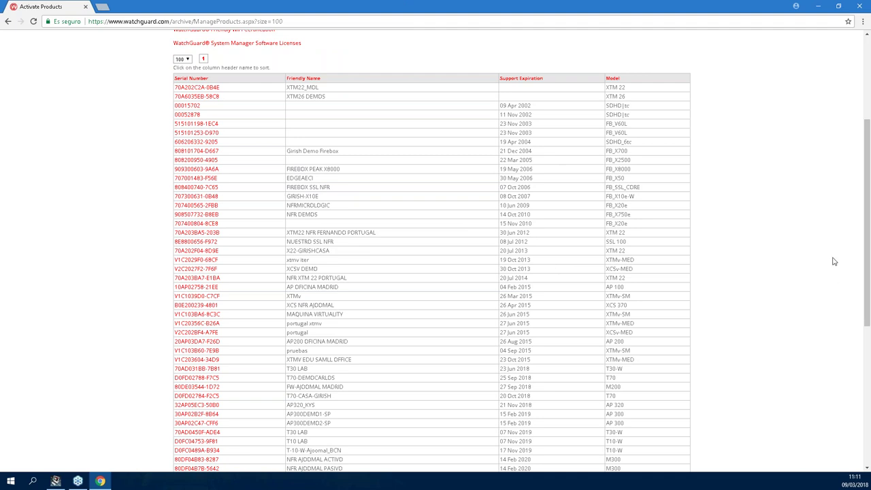
scroll(866, 155, down, 1)
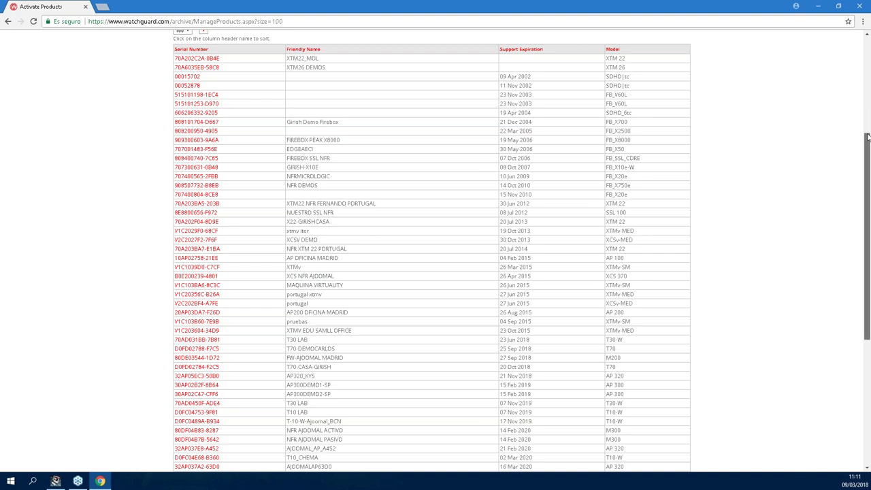
scroll(868, 138, down, 1)
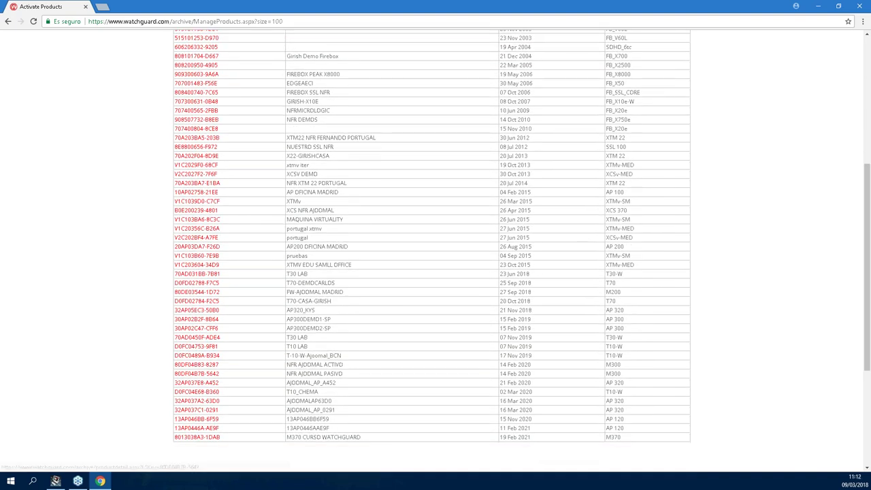
Open the Firebox M300 NFR product details via its serial number and scroll to the services, active until 14 Feb 2020
click(182, 366)
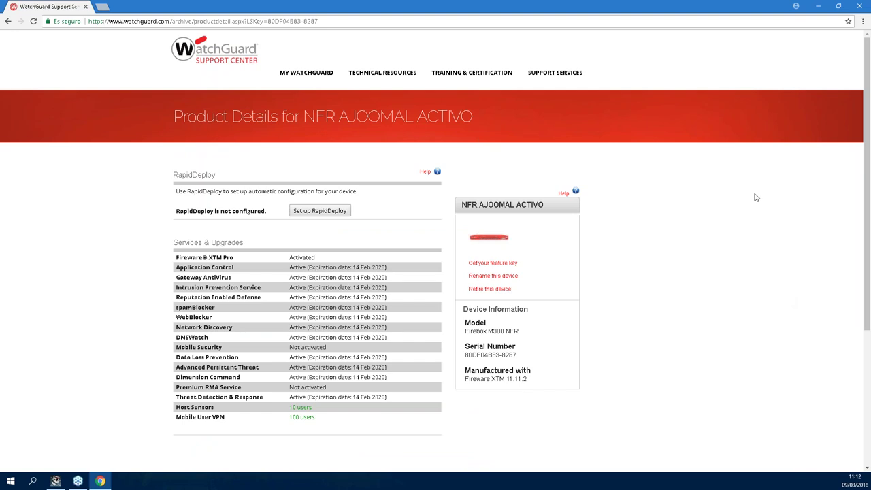
scroll(748, 157, down, 1)
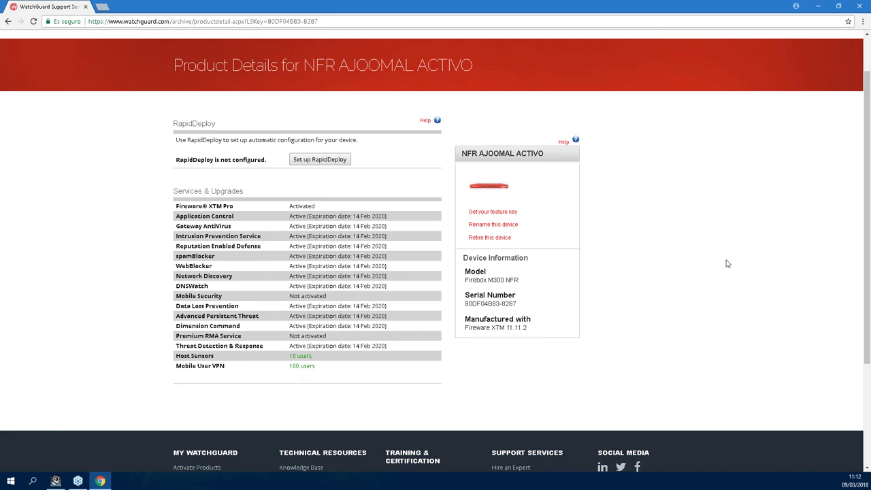
drag(521, 216, 468, 212)
Display the M300's feature key, select the key text, then dismiss the popup
click(487, 216)
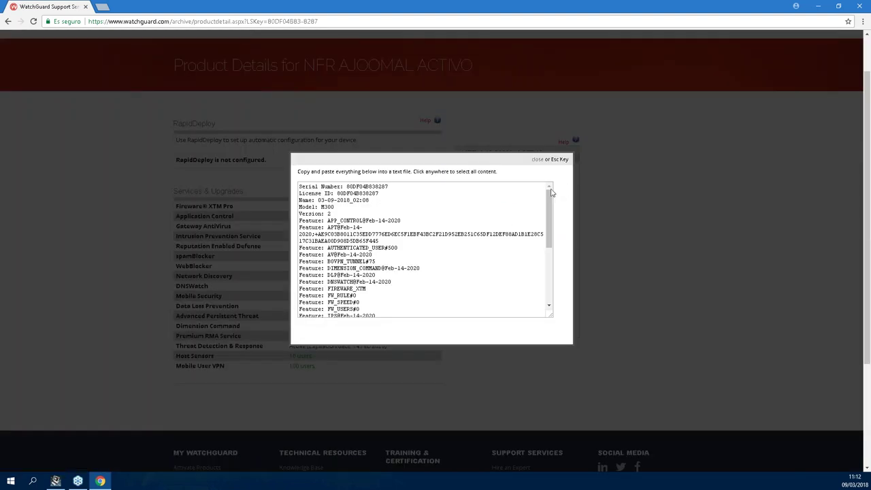
drag(553, 191, 489, 230)
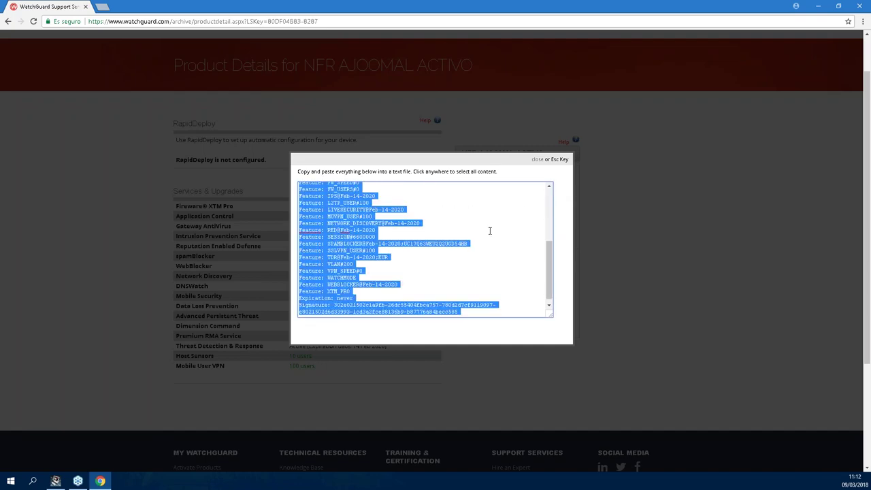
click(551, 163)
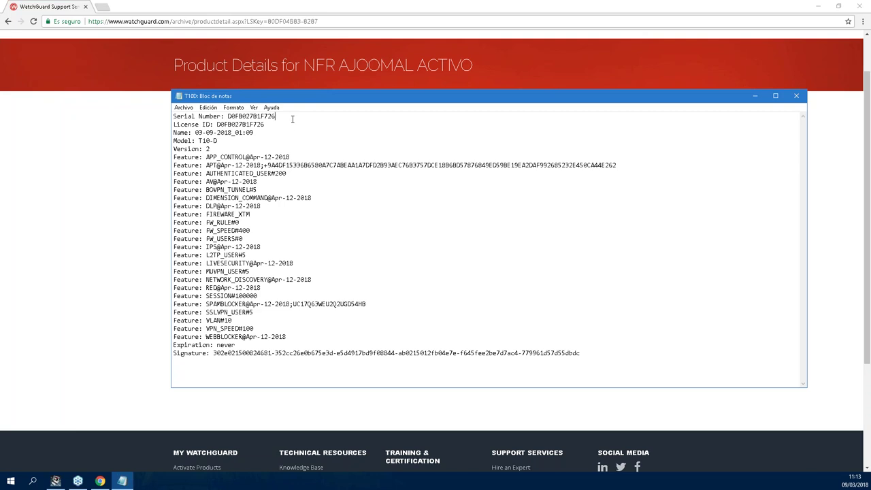
Inspect the saved T10-D feature key file in Notepad, including the APP_CONTROL, Expiration and Signature lines, then close it
click(271, 129)
key(Down)
key(Down)
shift+click(314, 158)
click(331, 200)
mouse_move(599, 351)
mouse_down()
mouse_move(219, 346)
mouse_move(197, 354)
mouse_move(173, 345)
mouse_move(174, 354)
mouse_up()
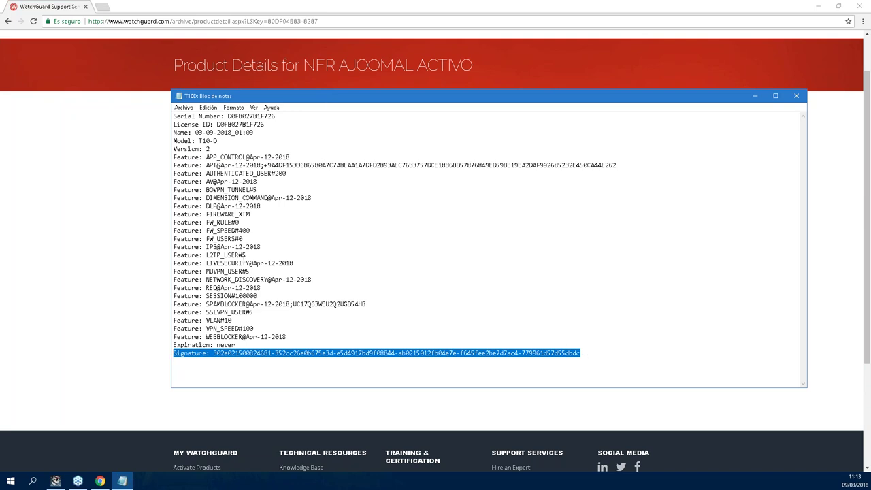
click(257, 247)
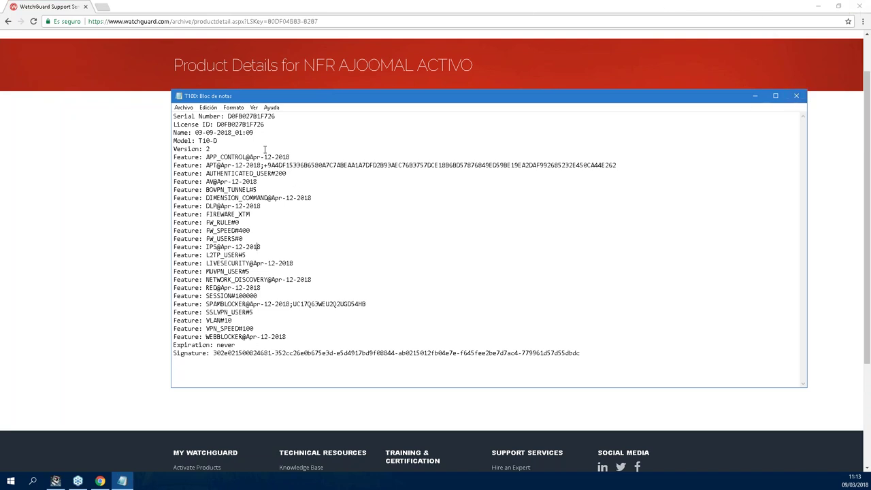
click(796, 96)
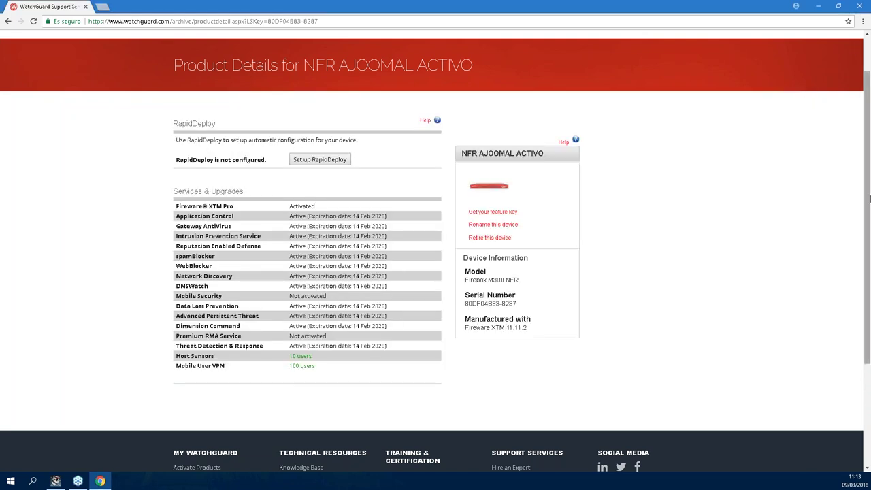
scroll(862, 213, up, 2)
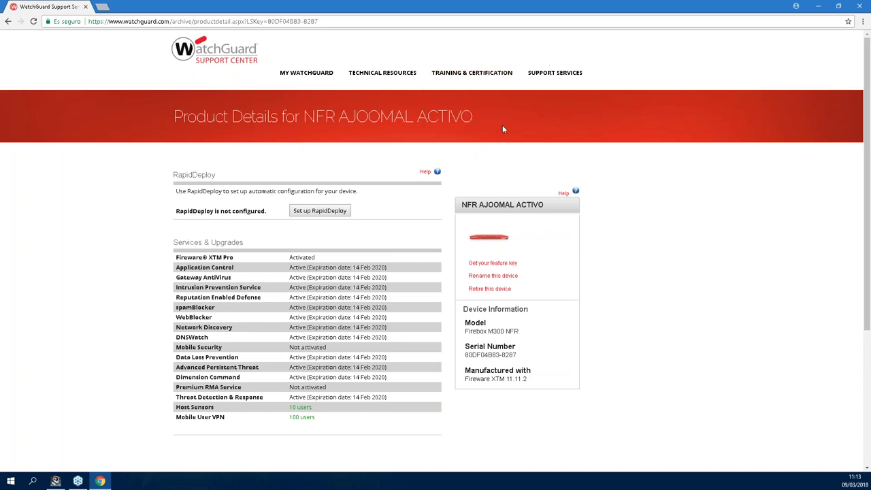
Return to the product list and open MY WATCHGUARD > Download Software
key(alt+Left)
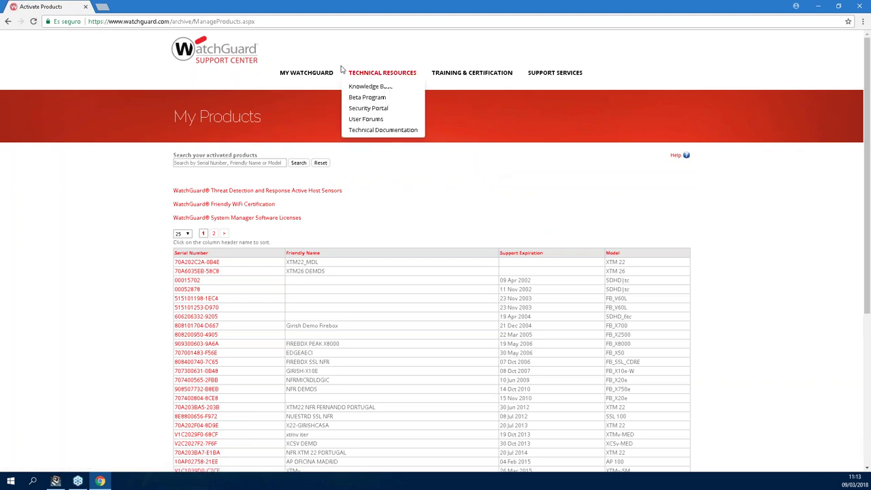
mouse_move(307, 76)
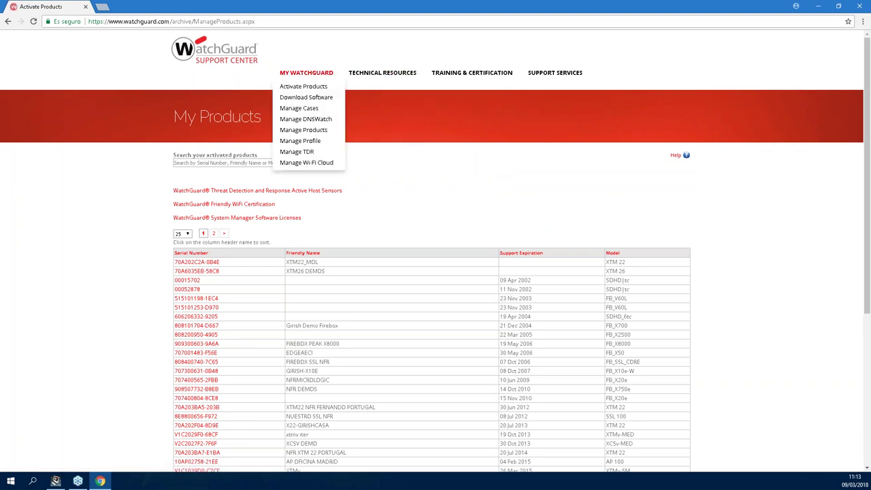
click(306, 98)
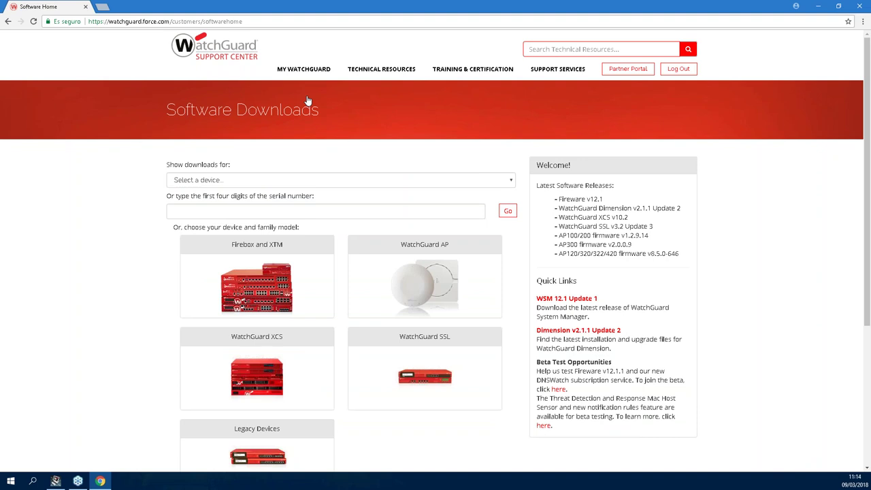
click(101, 8)
text(https:)
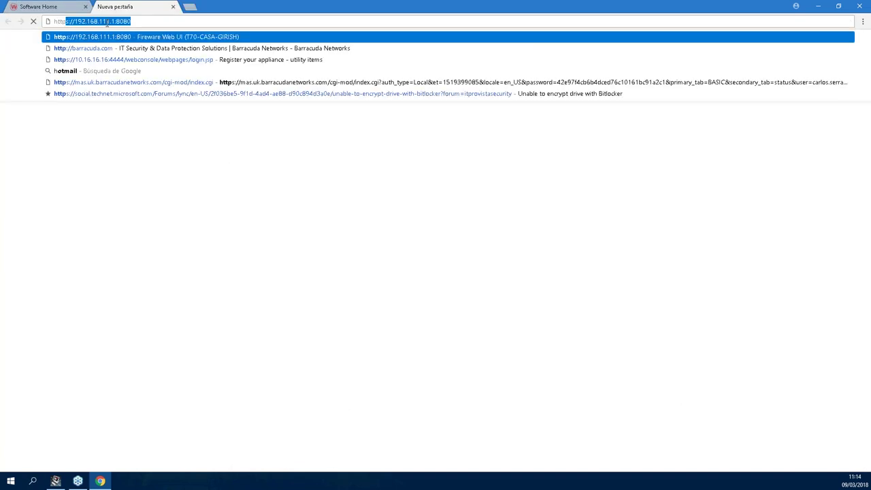
text(//10.0.1)
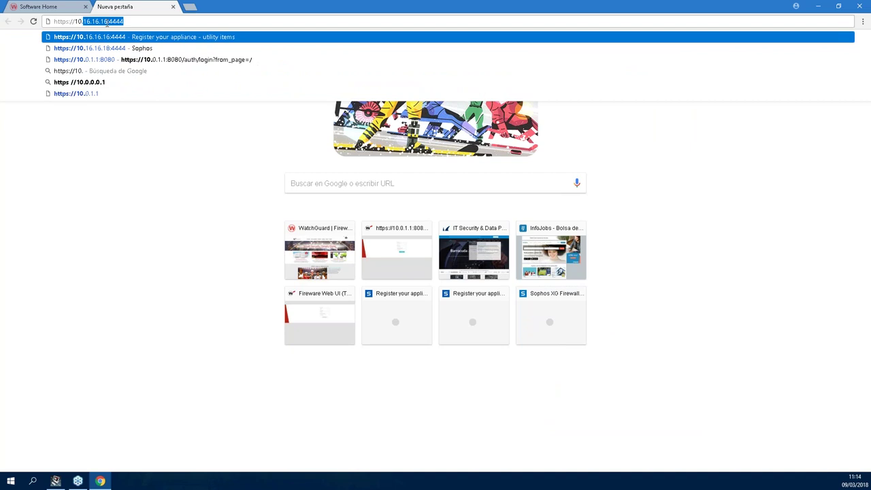
text(.1)
key(Return)
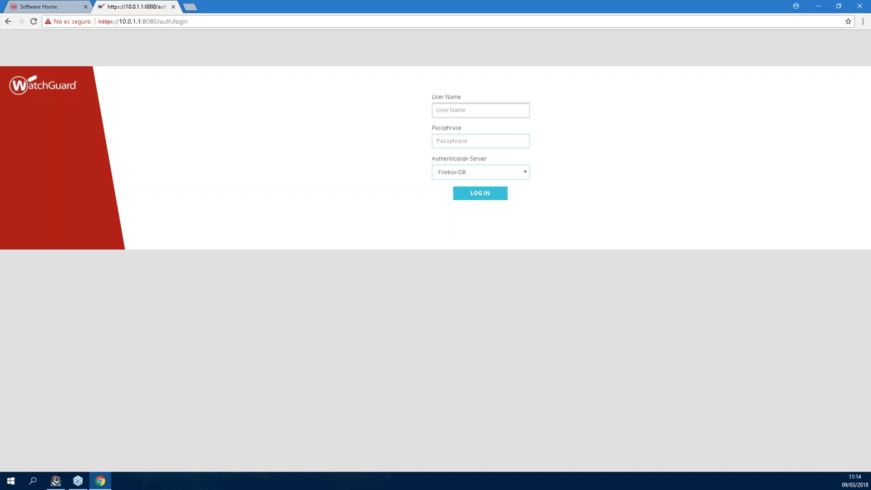
click(65, 480)
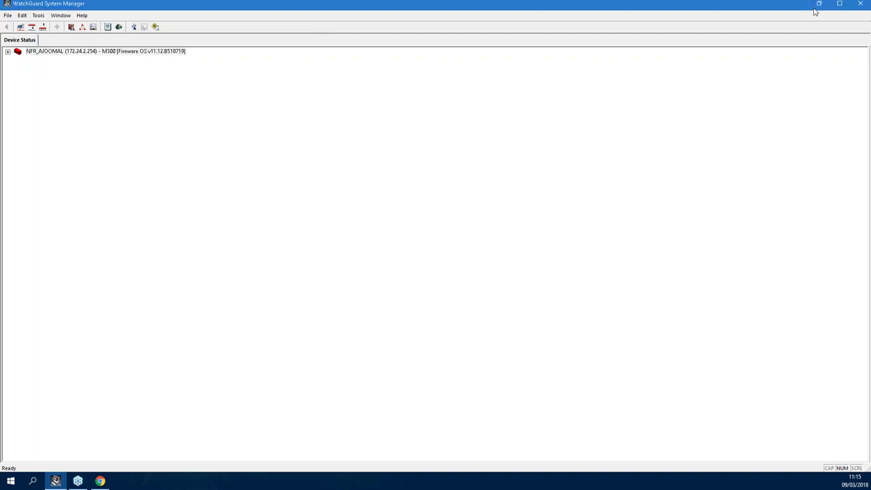
click(816, 8)
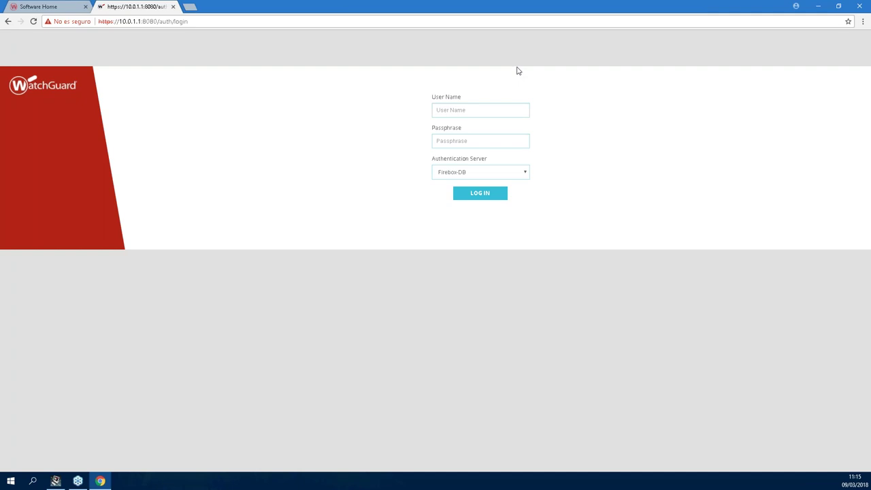
mouse_move(55, 481)
click(444, 108)
Log in to Fireware Web UI with user name admin and the account passphrase
click(136, 21)
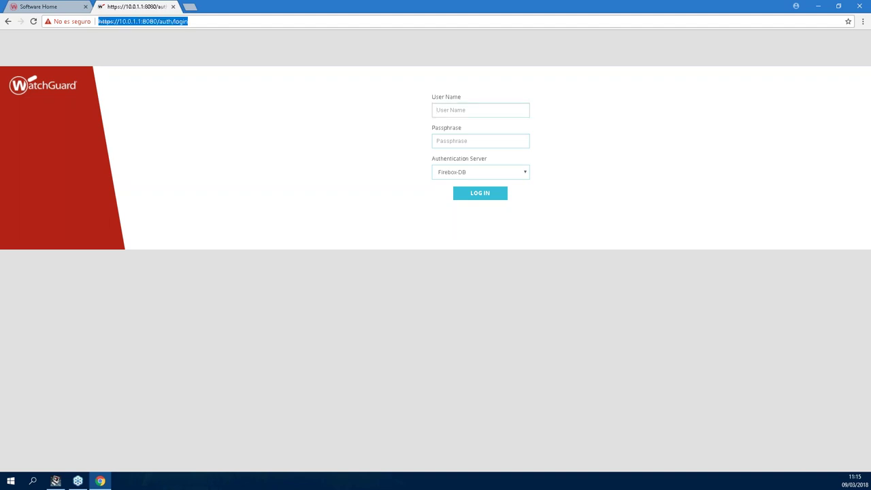
key(Escape)
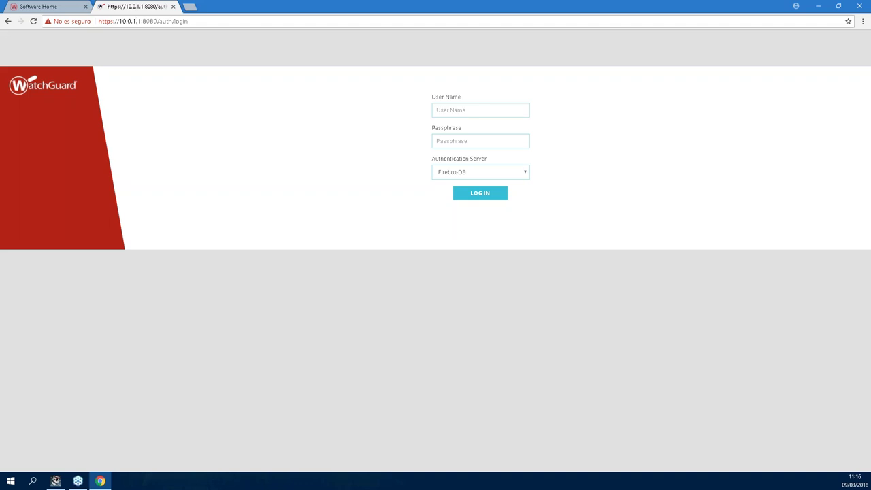
click(468, 113)
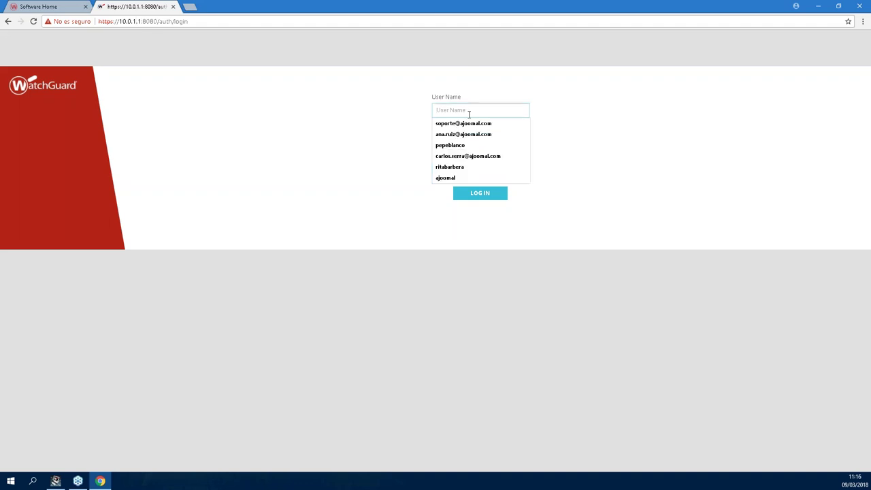
click(311, 157)
key(Tab)
text(admin)
key(Tab)
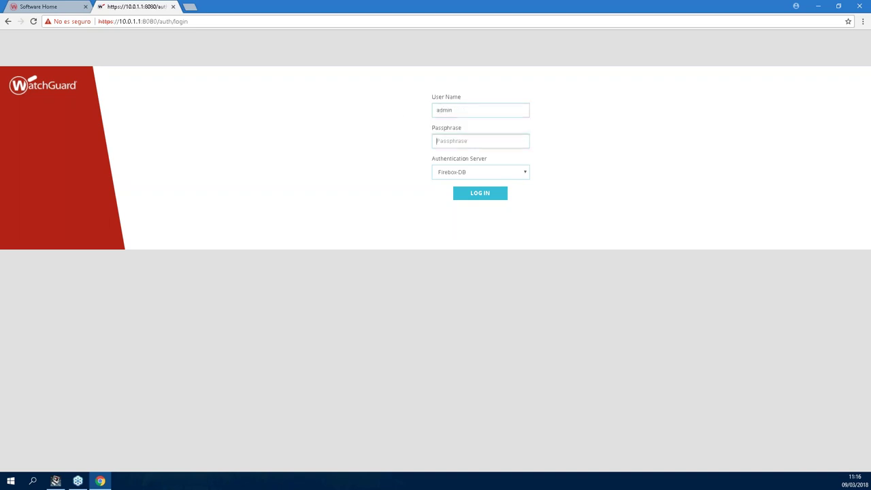
text(******)
key(Return)
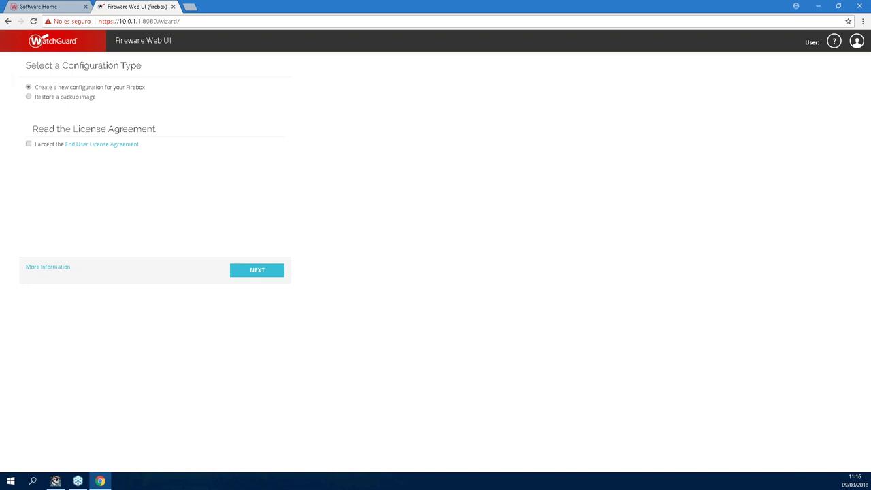
Keep 'Create a new configuration', accept the End User License Agreement, and advance two wizard pages
drag(145, 87, 71, 87)
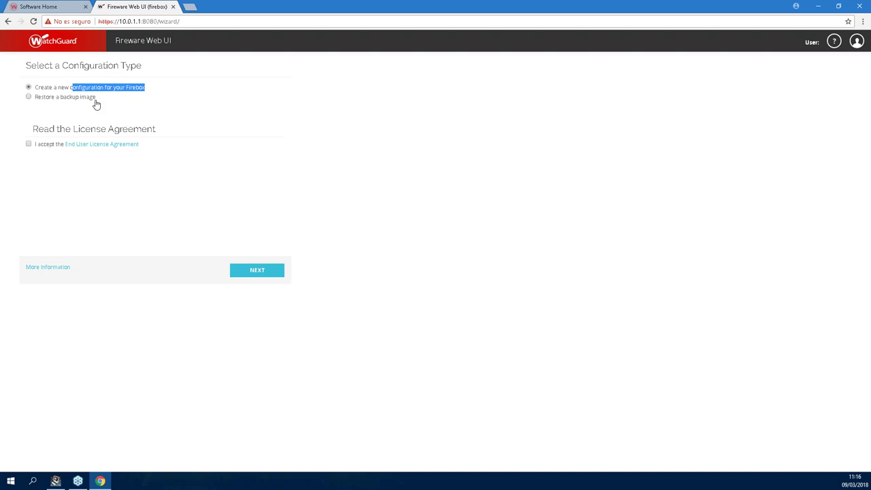
click(96, 105)
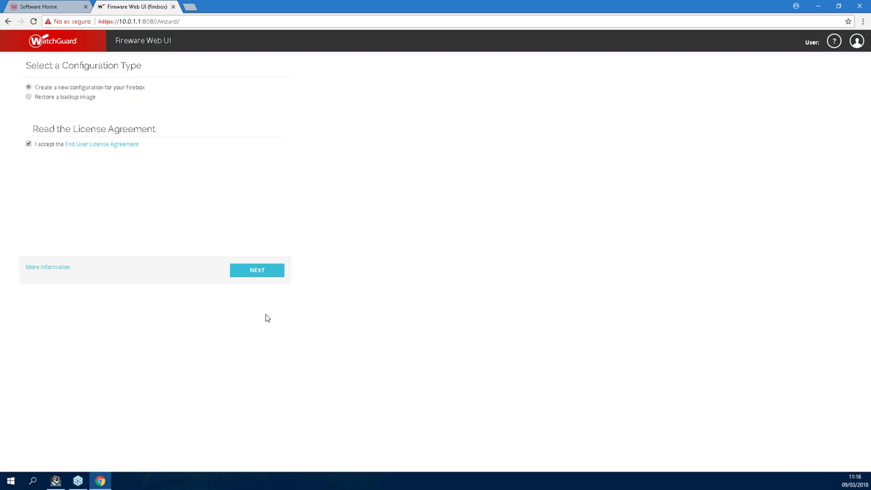
click(271, 272)
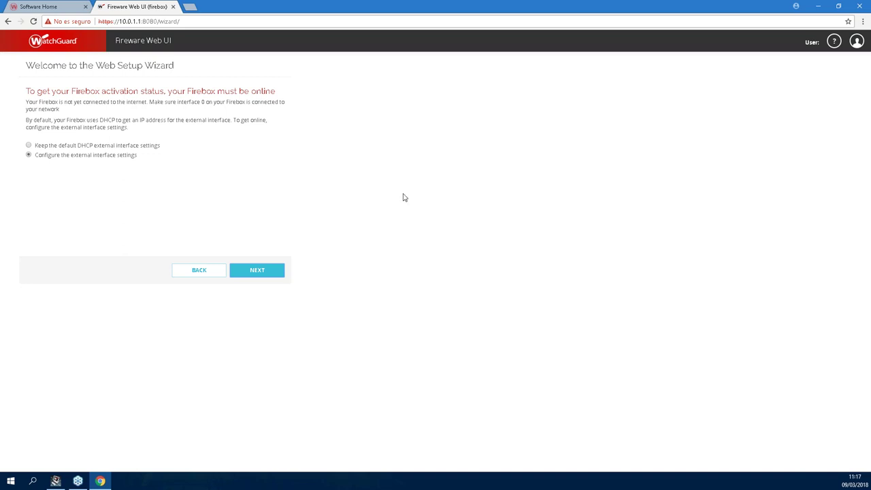
click(257, 272)
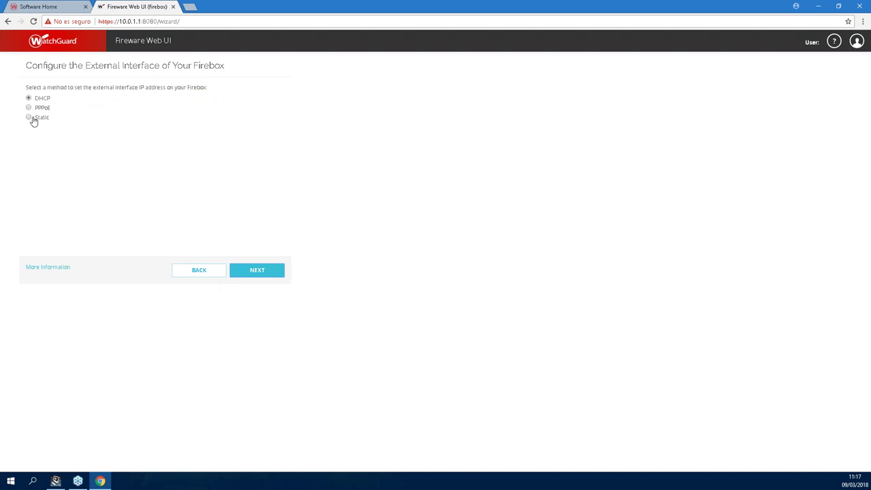
Step back and forward in the wizard to reach the external interface's static IP settings
click(199, 270)
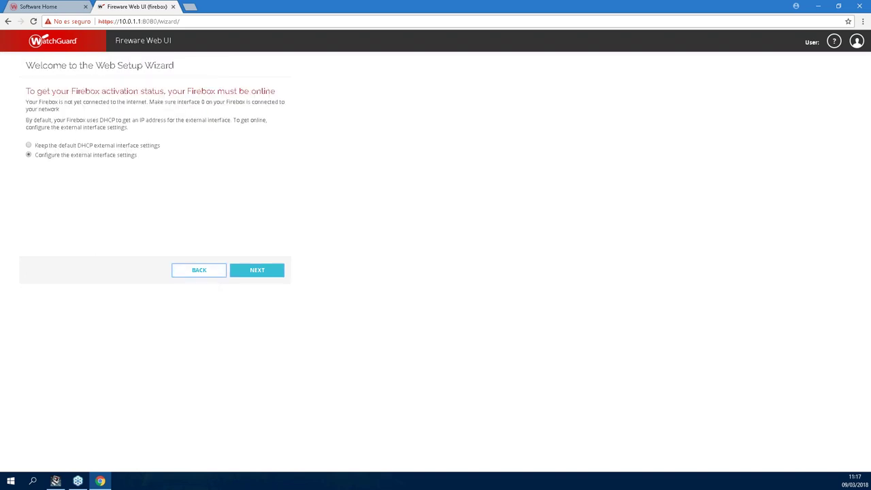
click(238, 273)
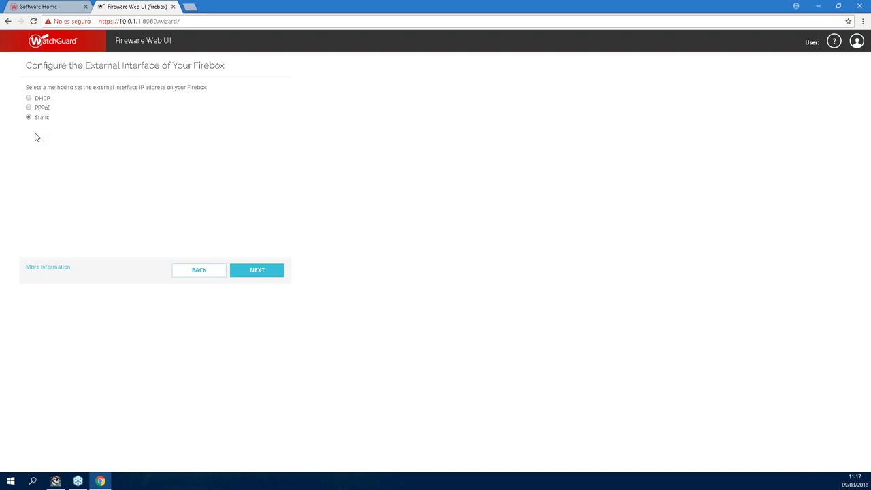
click(251, 270)
Enter external IP 20.20.20.1, mask 24 and gateway 20.20.20.254
click(106, 92)
text(20.20.20.2)
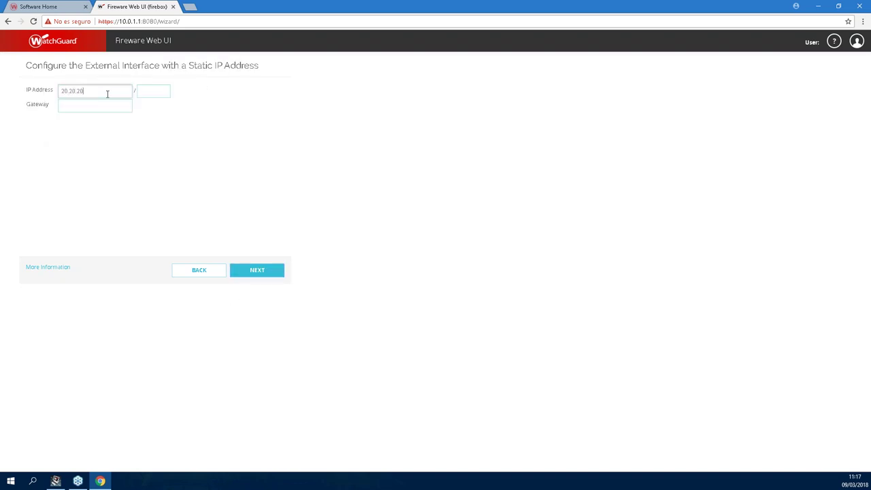
key(BackSpace)
text(1)
click(152, 92)
text(24)
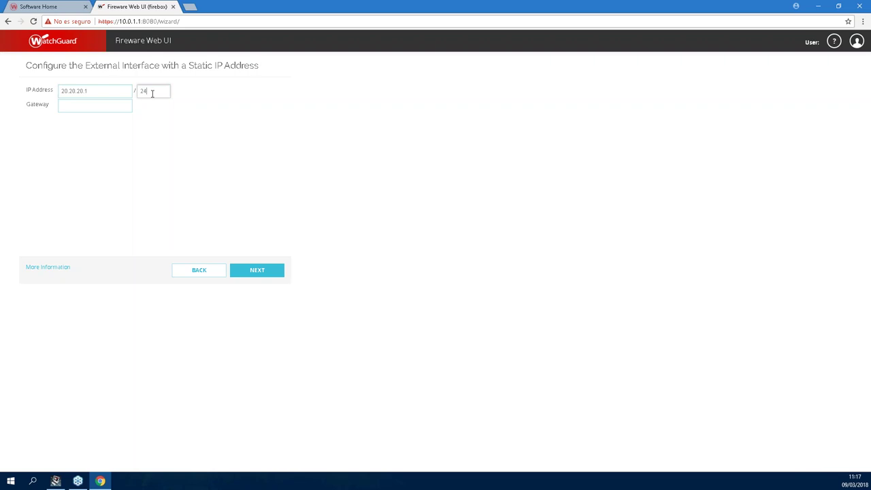
click(102, 106)
text(20.20.20.254)
Leave Domain Name, DNS and WINS blank, save and test settings, then continue offline to the trusted interface
click(249, 275)
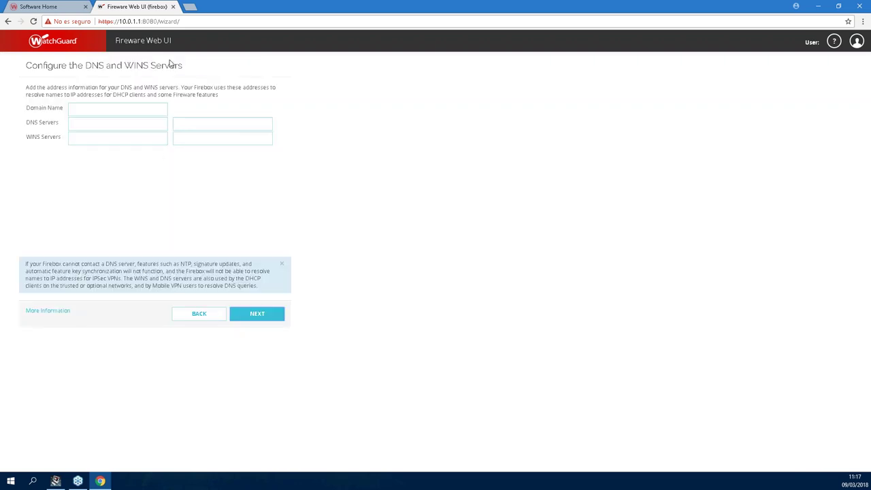
drag(181, 65, 24, 66)
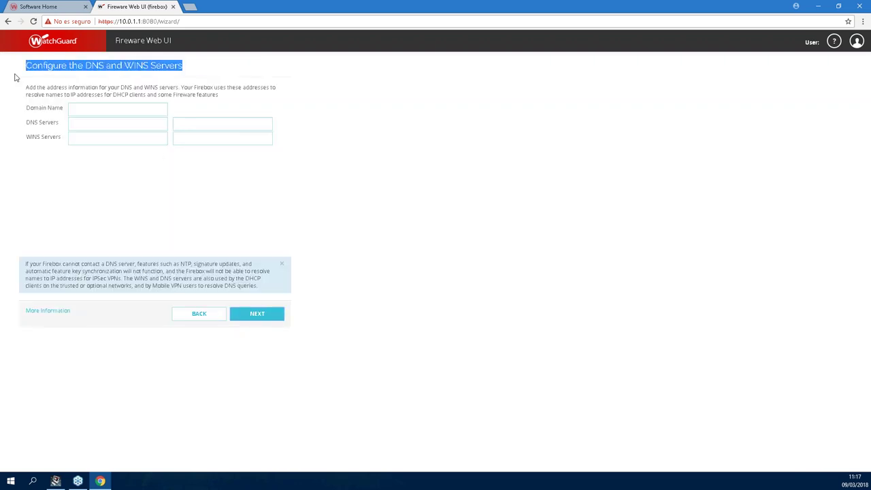
click(85, 112)
click(95, 128)
click(96, 138)
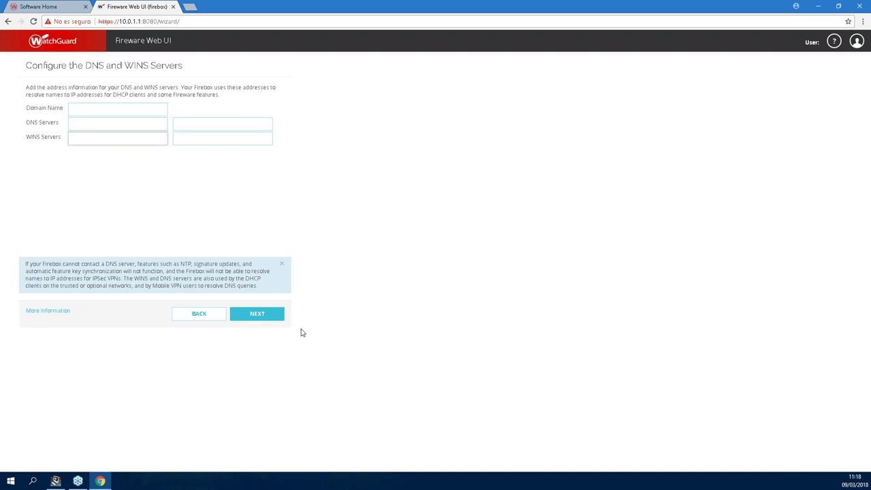
click(252, 318)
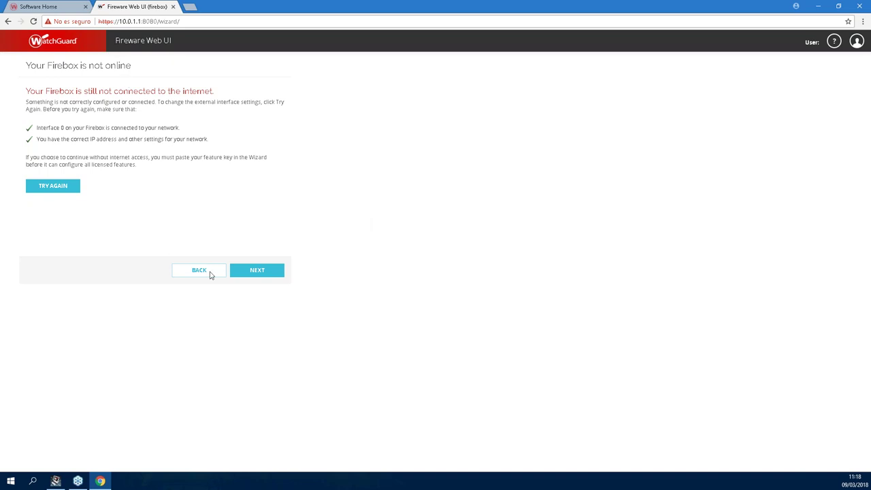
click(244, 277)
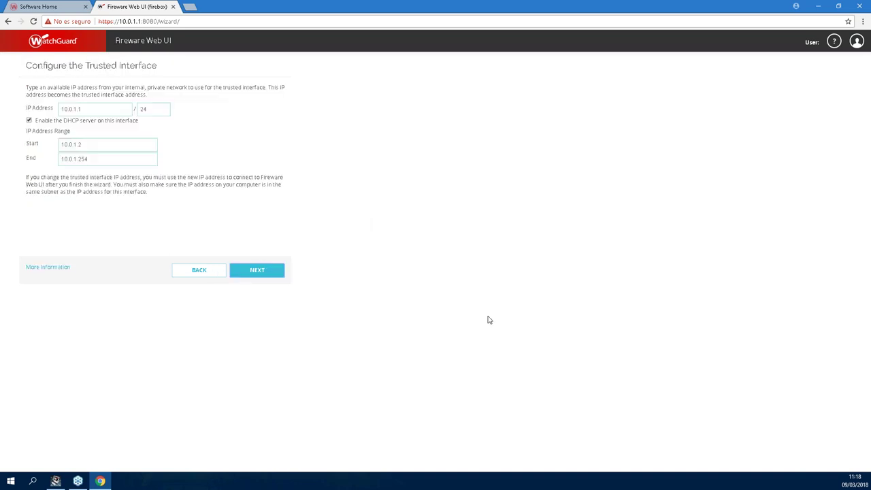
Review the trusted interface defaults: 10.0.1.1/24 with DHCP from 10.0.1.2 to 10.0.1.254
mouse_move(89, 65)
mouse_down()
mouse_move(149, 63)
mouse_move(85, 66)
mouse_up()
click(163, 64)
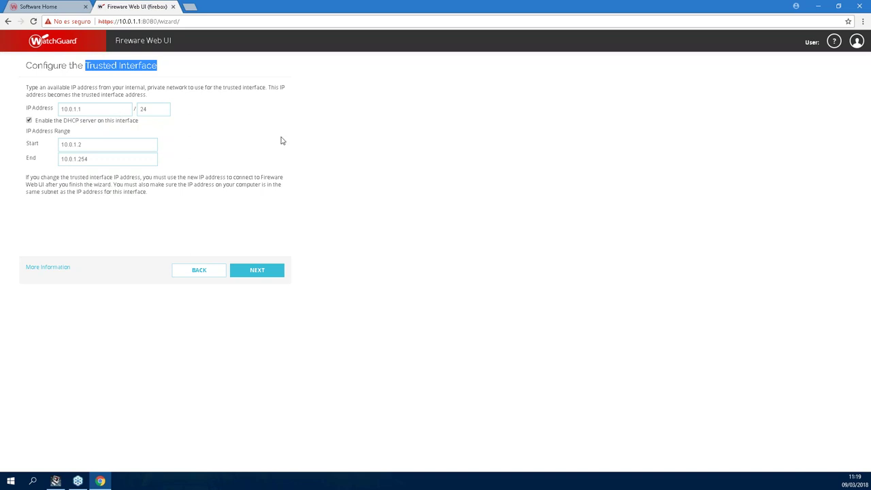
Accept the trusted interface settings and review the status and admin passphrase fields
click(257, 271)
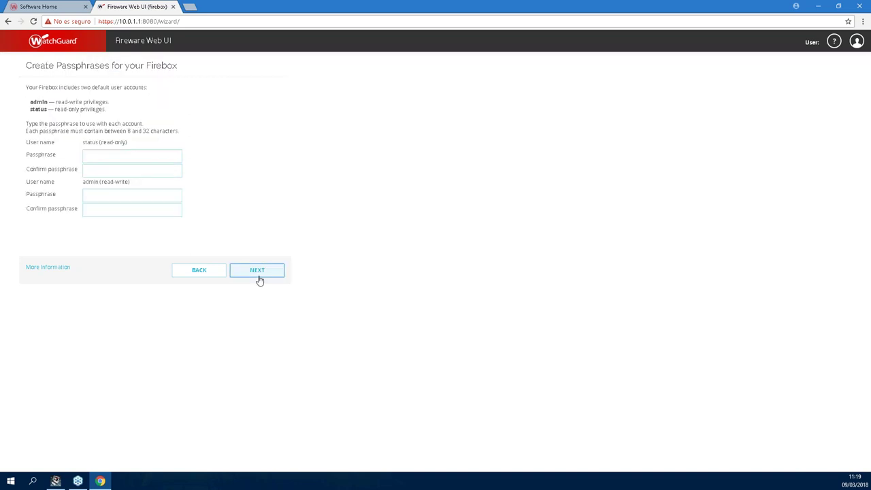
drag(258, 228, 26, 63)
click(135, 155)
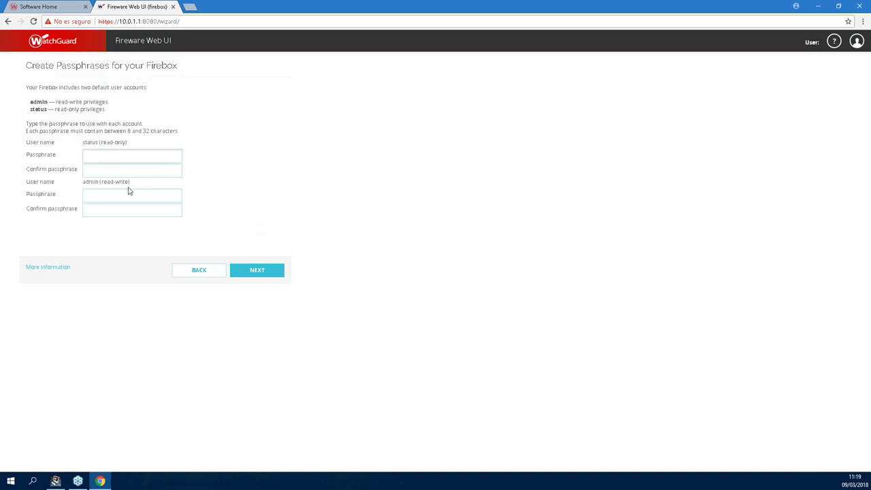
triple_click(92, 142)
click(140, 143)
drag(139, 144, 63, 148)
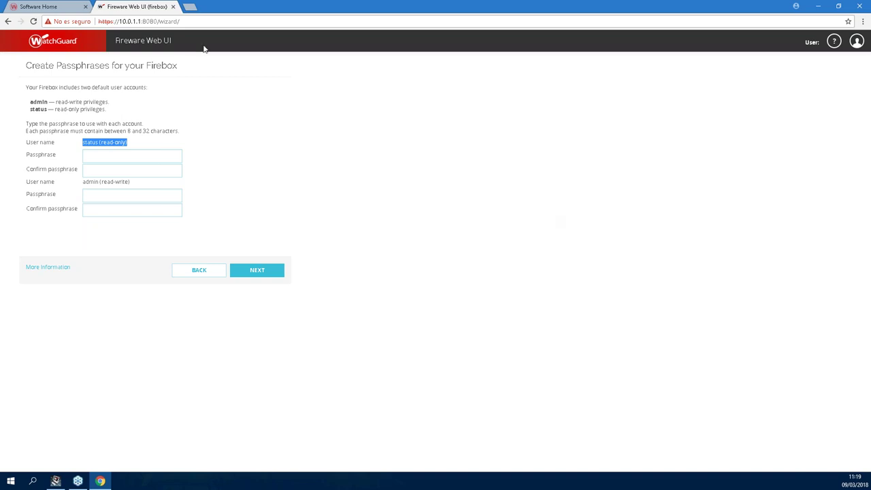
drag(133, 183, 98, 188)
click(98, 196)
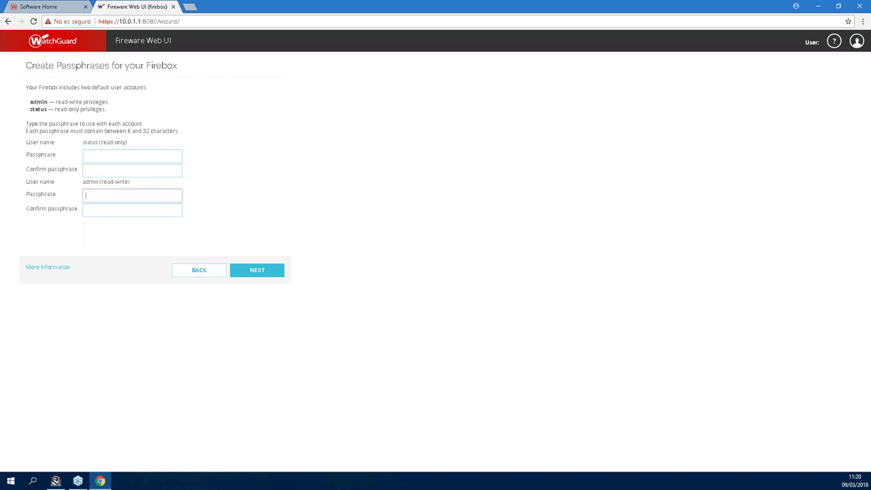
click(115, 155)
Enter and confirm the status and admin account passphrases, then continue
key(Tab)
key(Tab)
key(Tab)
click(279, 271)
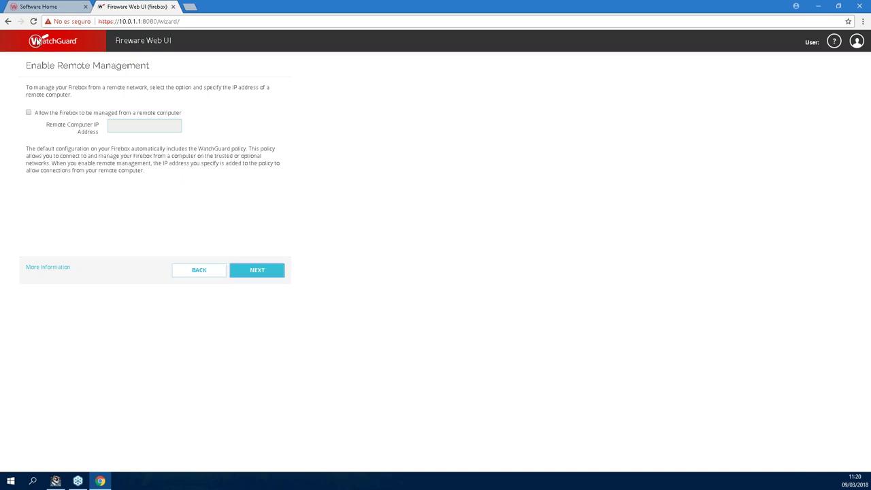
Tick and untick 'Allow the Firebox to be managed from a remote computer', then continue
click(28, 112)
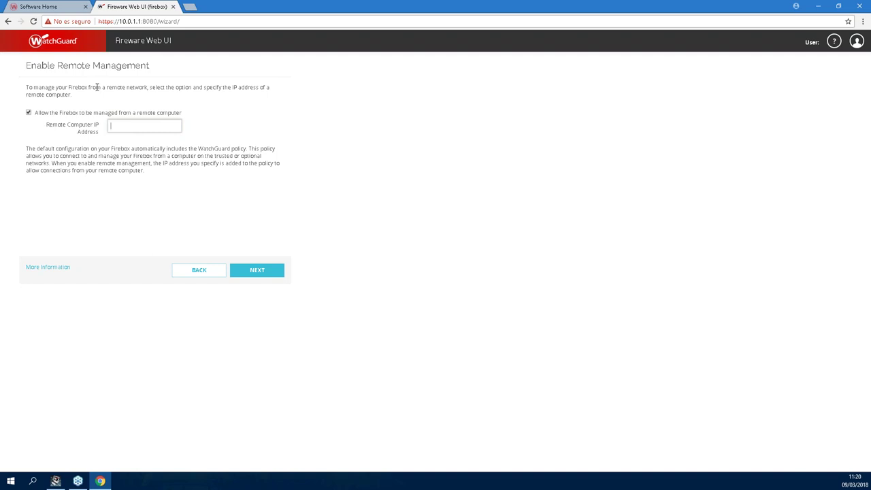
click(59, 483)
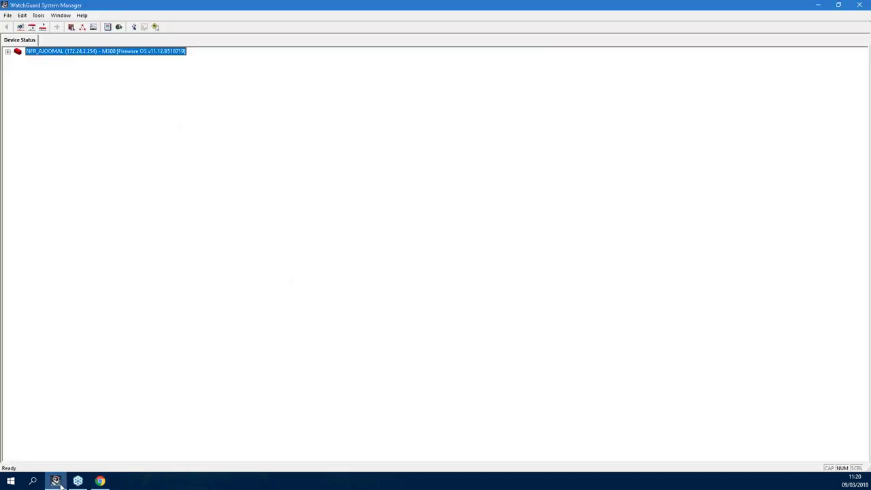
click(58, 483)
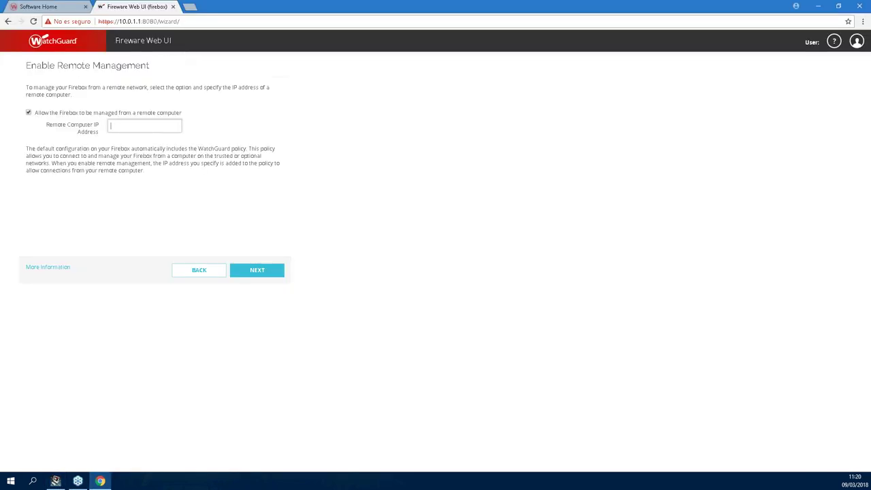
click(152, 115)
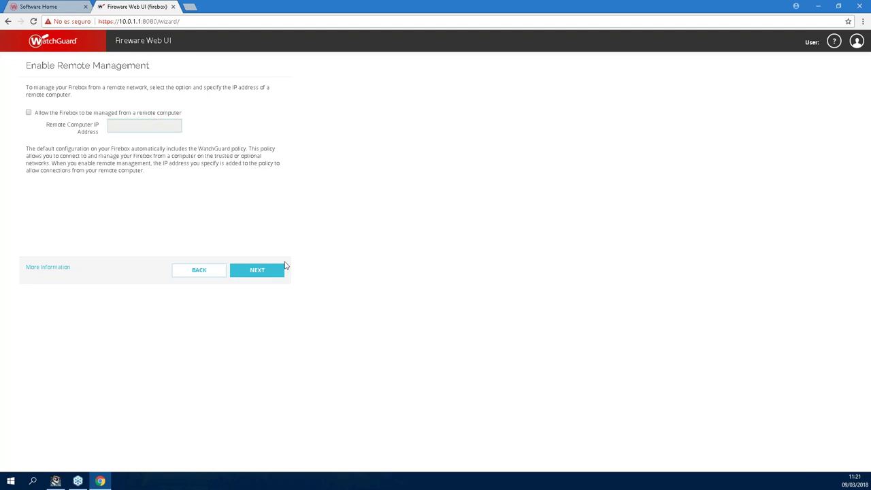
click(268, 268)
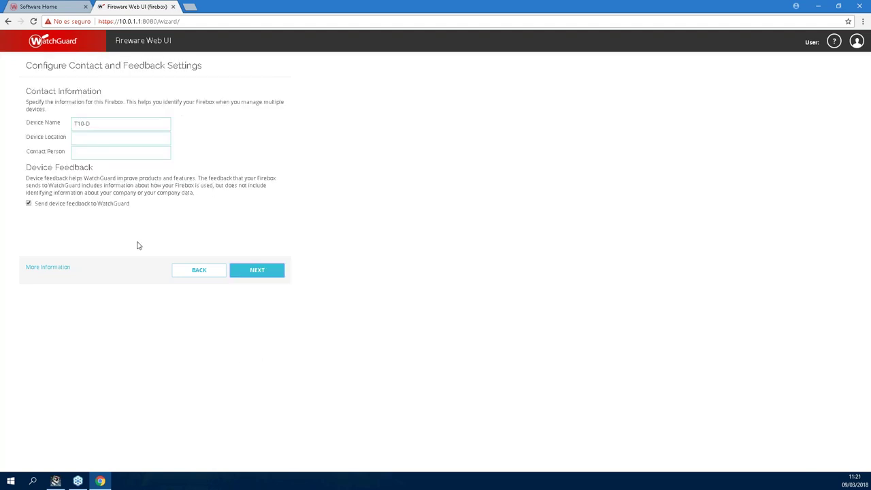
click(95, 203)
click(266, 269)
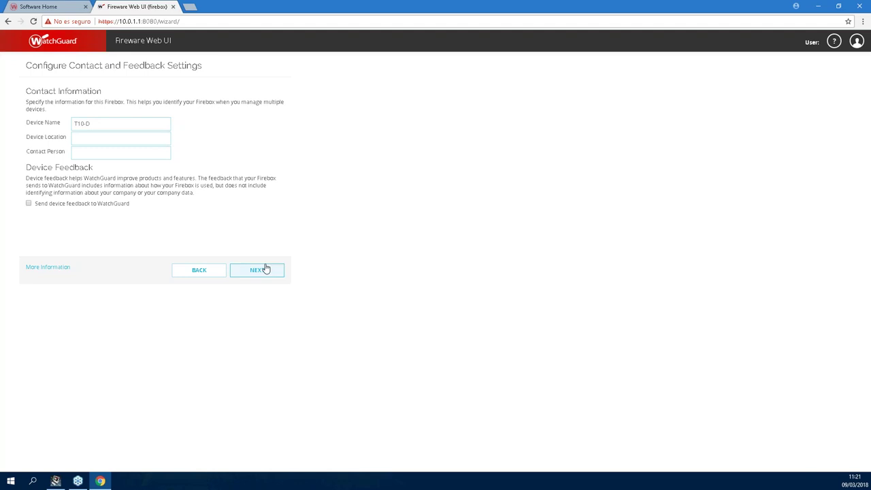
click(110, 110)
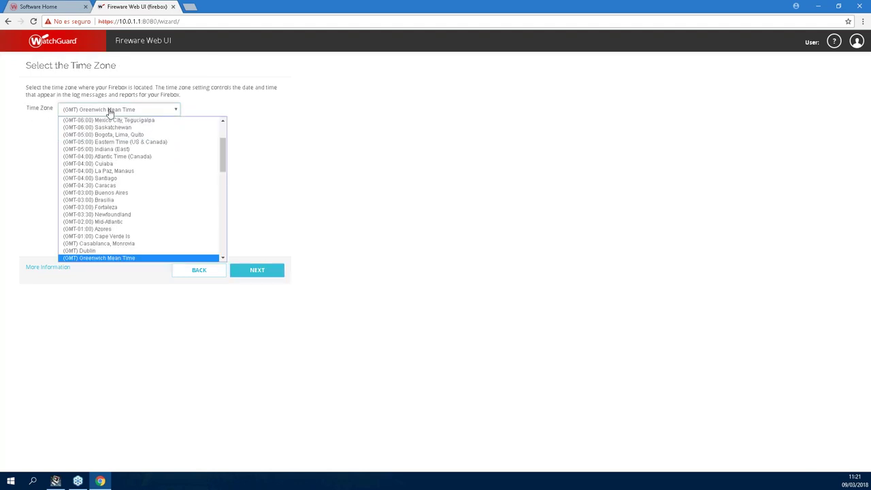
scroll(227, 163, down, 3)
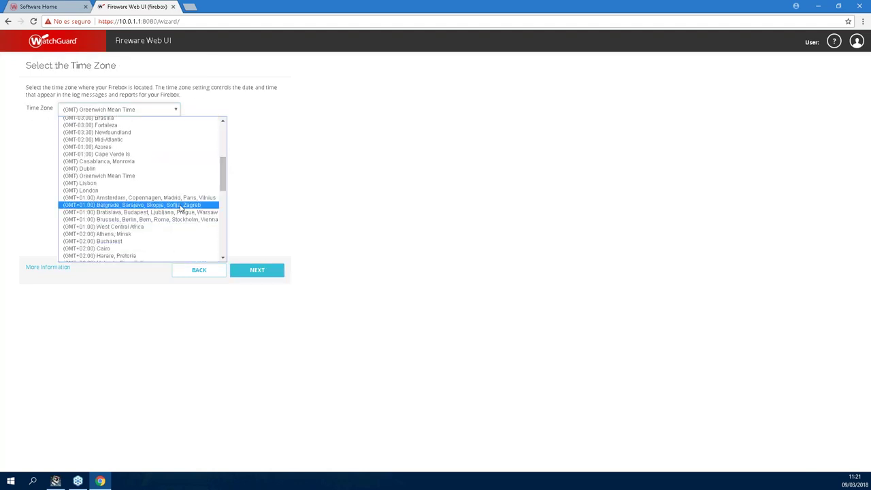
click(181, 201)
click(278, 275)
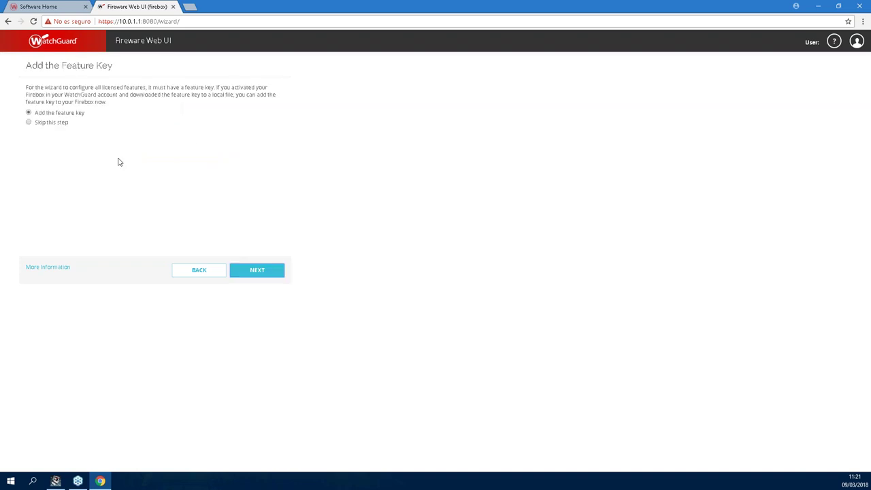
drag(112, 151, 9, 64)
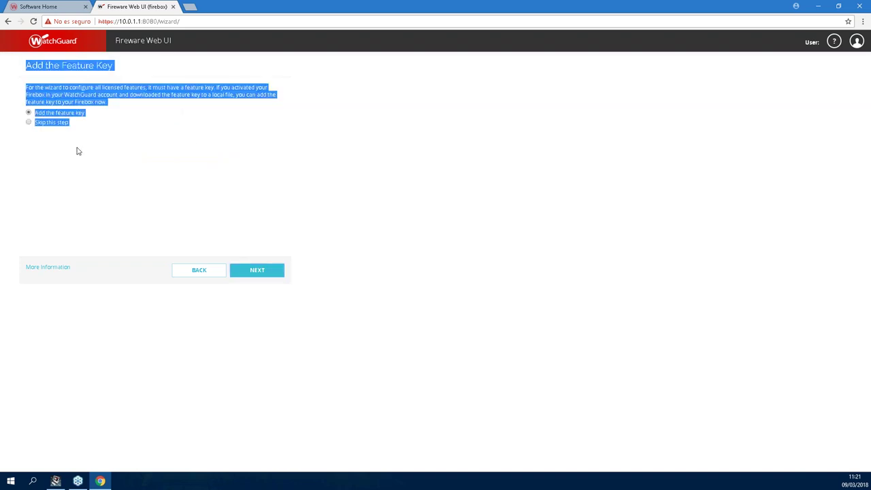
click(191, 105)
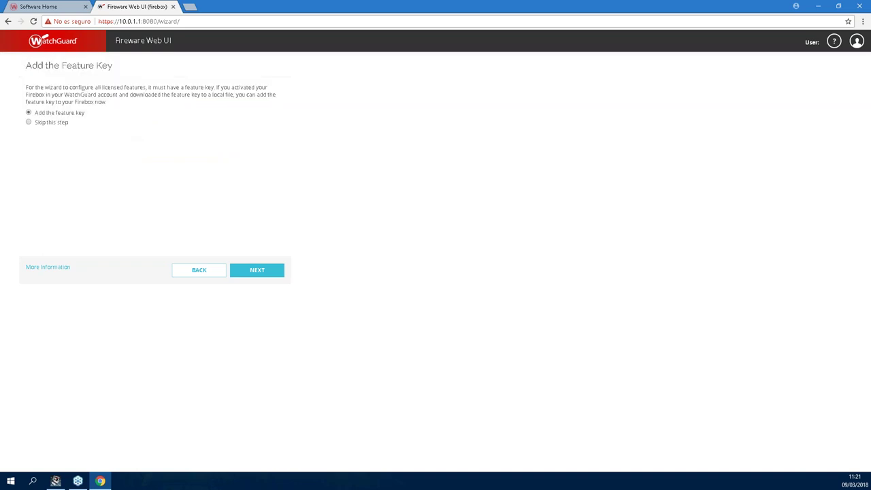
click(28, 122)
click(235, 271)
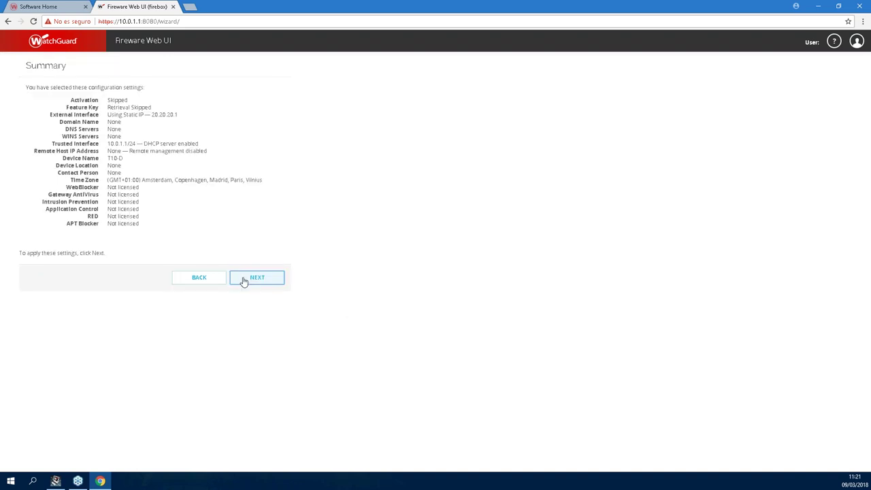
triple_click(151, 217)
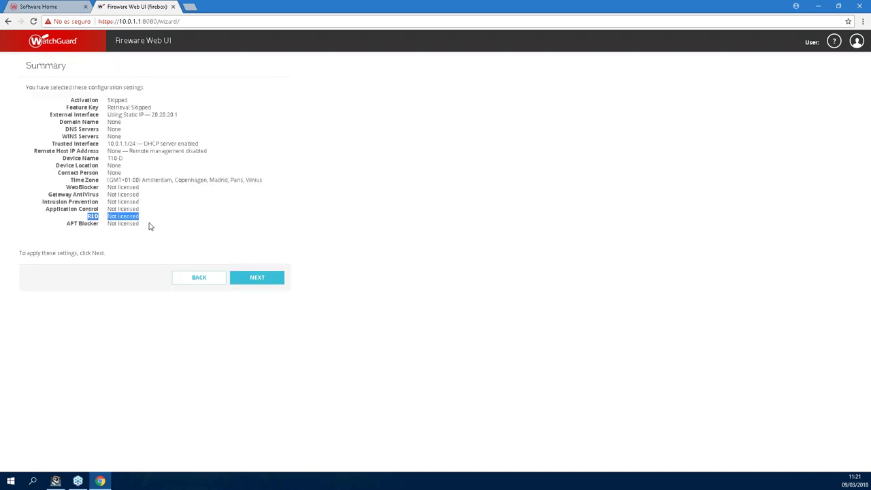
click(196, 275)
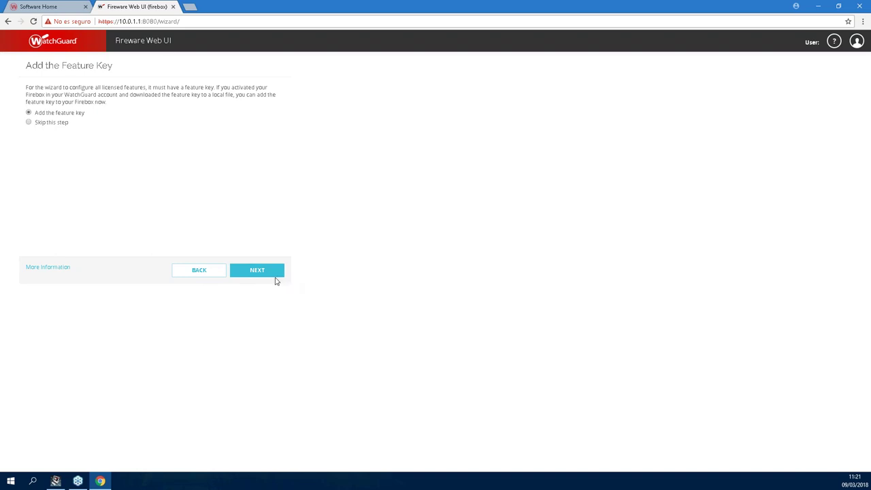
click(275, 276)
click(166, 157)
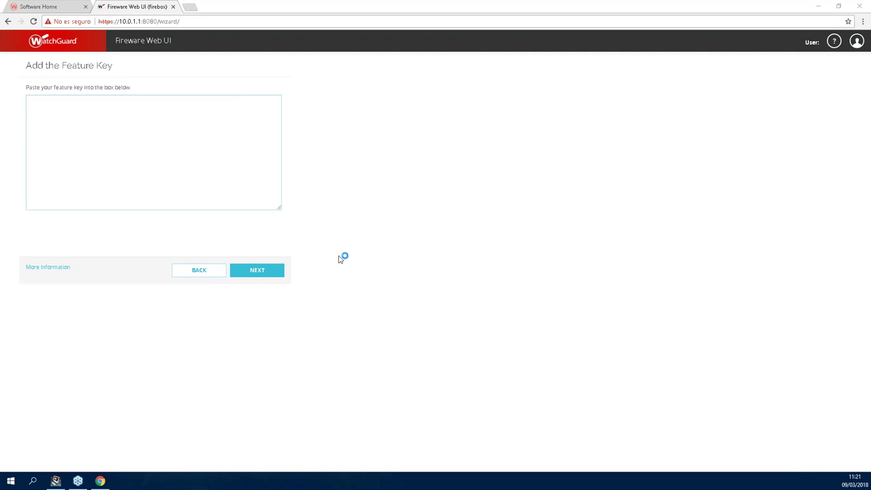
Paste the feature key copied from Notepad into the key box, save it, and continue
drag(594, 351, 94, 109)
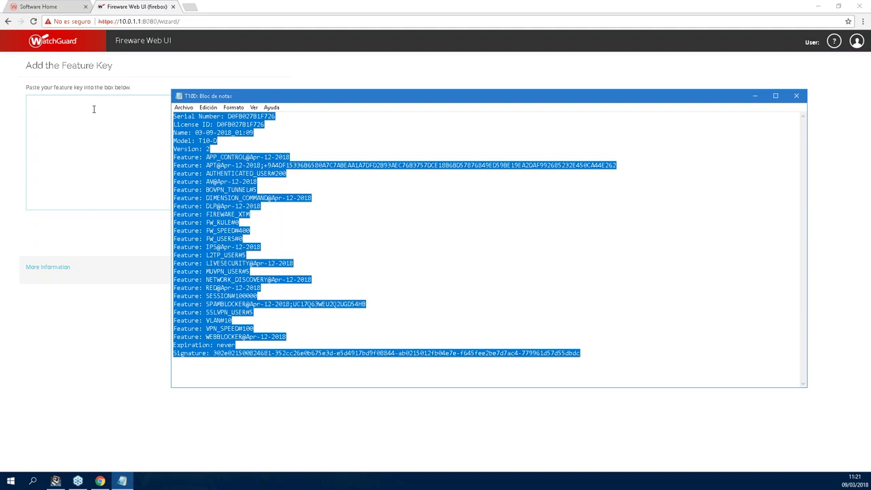
click(96, 120)
key(ctrl+v)
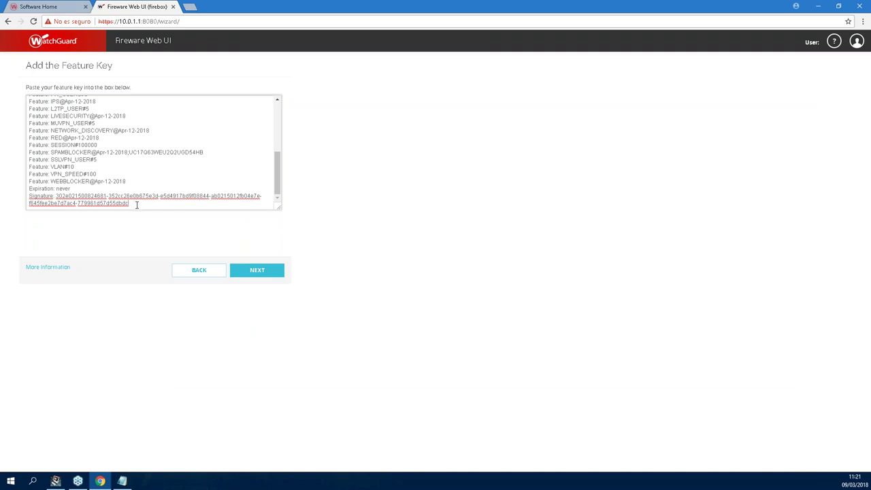
click(268, 265)
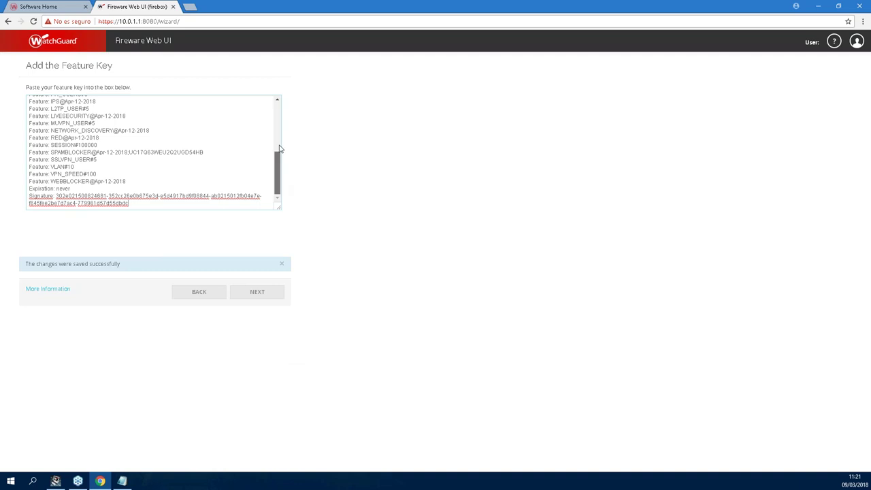
scroll(279, 148, up, 3)
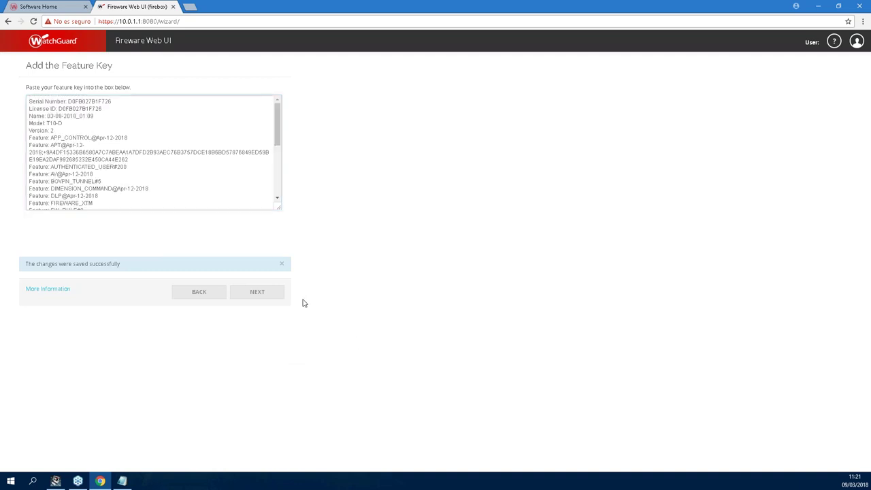
click(262, 292)
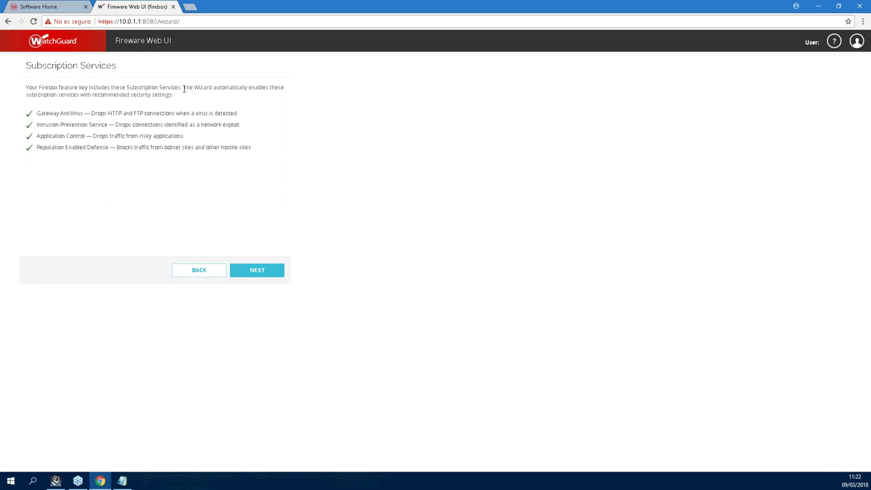
drag(180, 87, 151, 85)
Review the Summary page's service statuses and apply the configuration to the Firebox
click(264, 273)
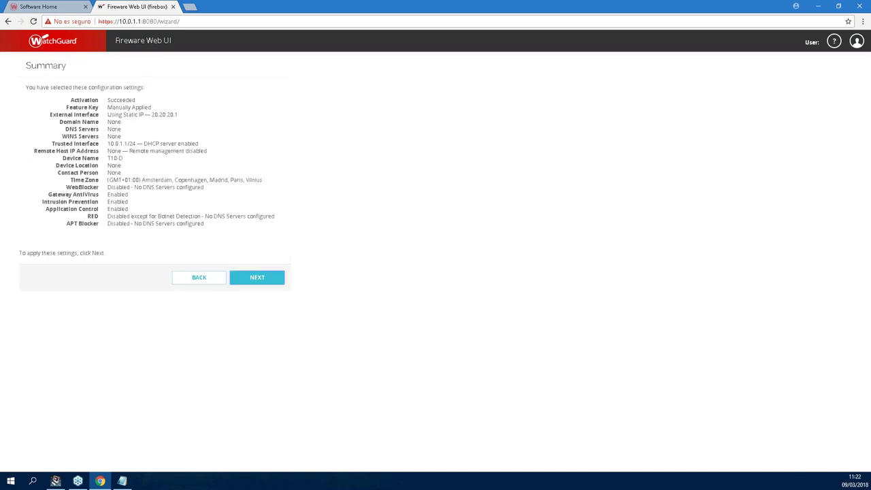
drag(204, 224, 10, 88)
click(393, 207)
click(266, 277)
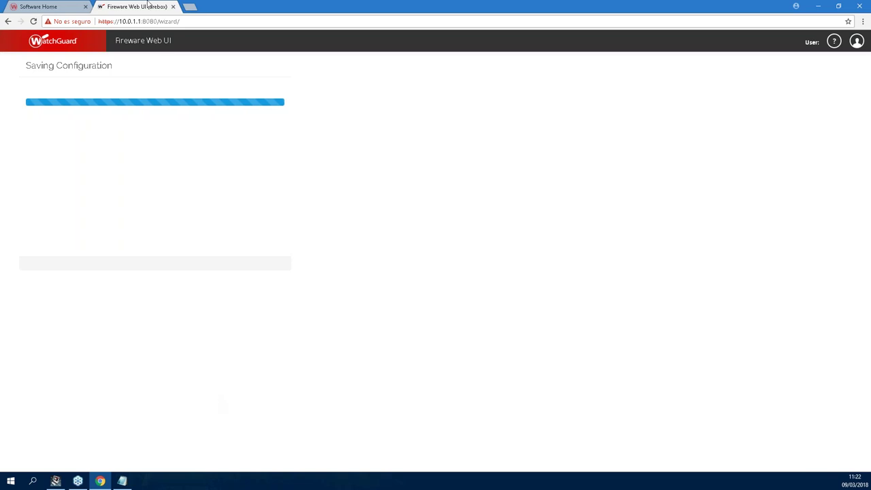
Go to the Software Home tab, minimize System Manager, and open the Firebox and XTM tile
click(60, 10)
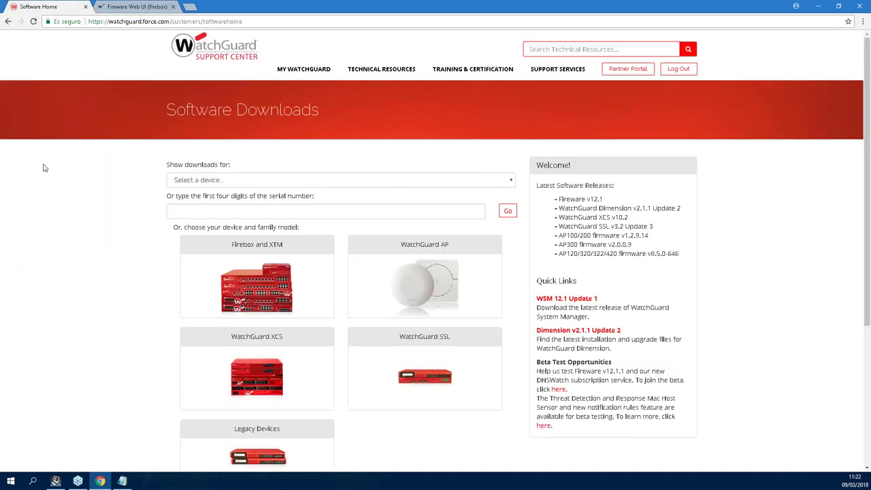
click(56, 481)
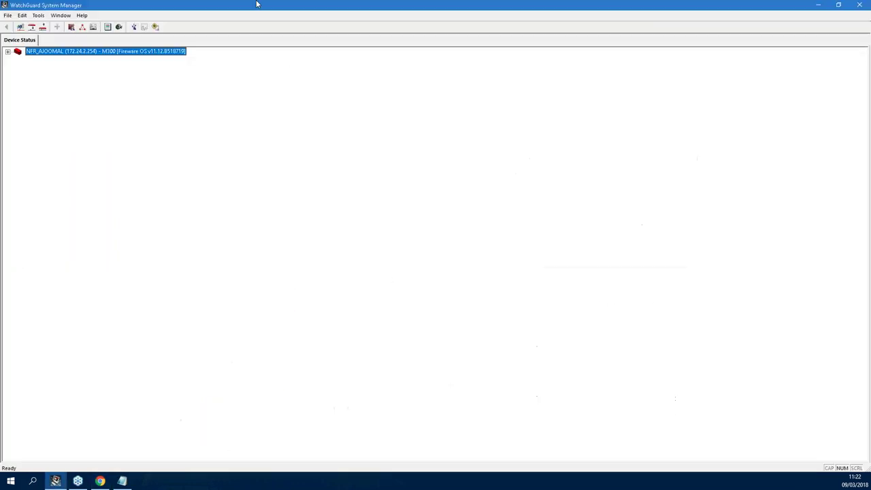
click(826, 5)
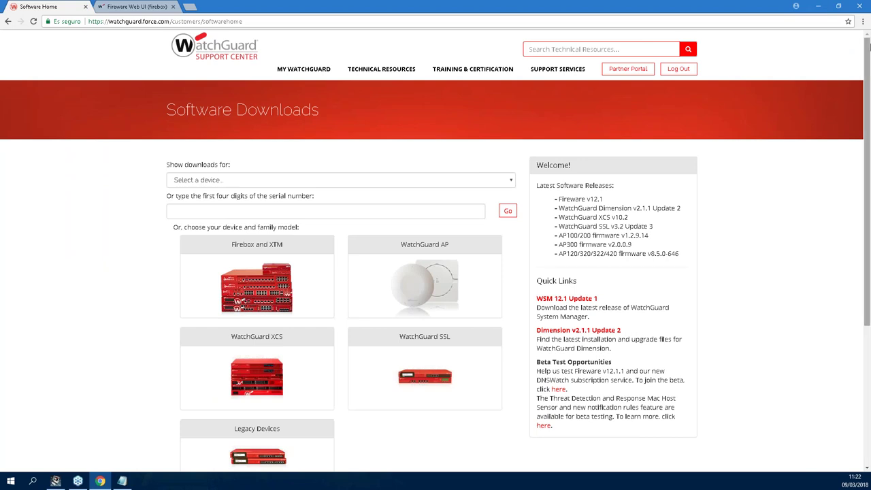
drag(868, 51, 868, 53)
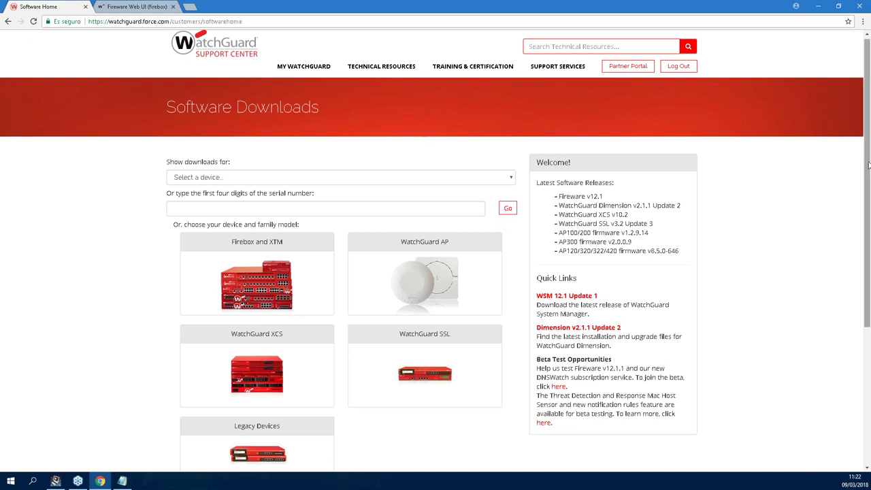
scroll(411, 183, down, 1)
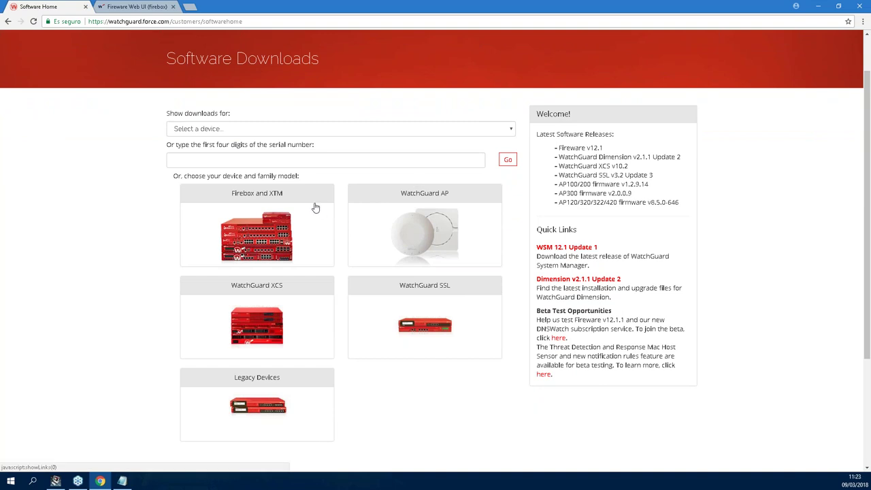
click(250, 199)
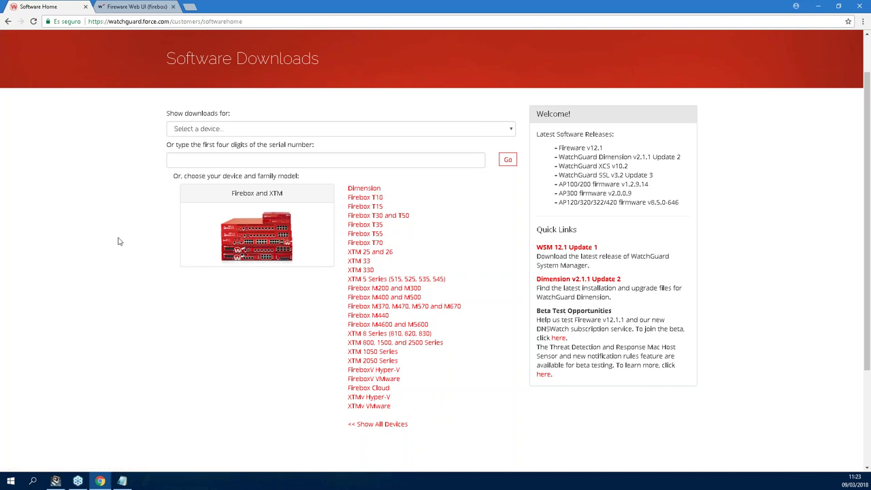
Open the Firebox T10 software page and download Fireware 12.1 and Fireware 12.1 Sysa-dl
click(365, 199)
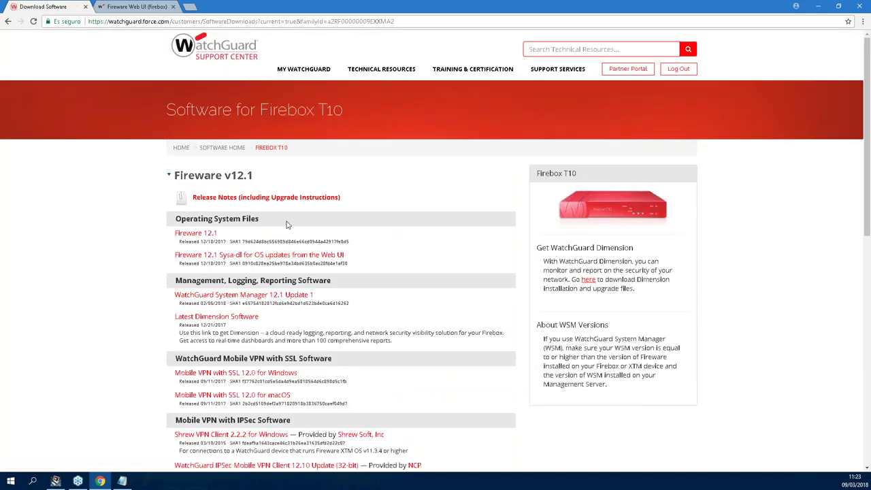
mouse_move(869, 91)
mouse_down()
mouse_move(868, 264)
mouse_move(869, 107)
mouse_up()
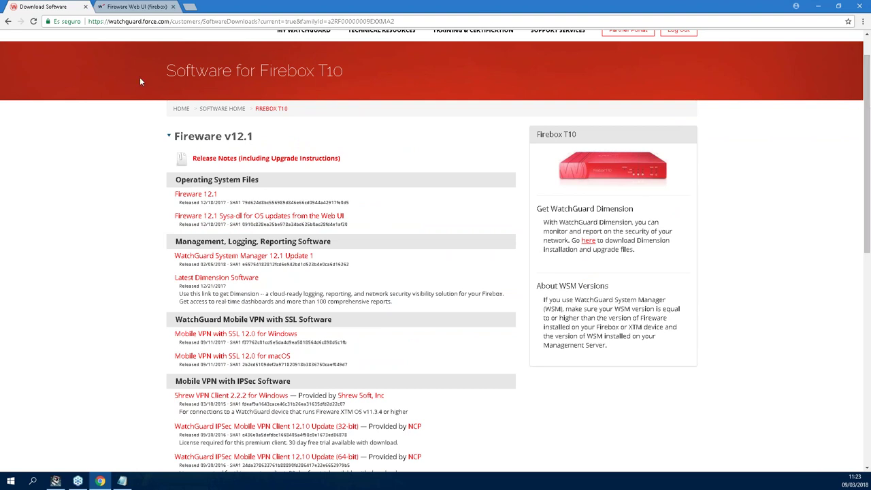
drag(350, 217, 162, 186)
click(151, 185)
drag(165, 252, 272, 295)
click(163, 272)
click(214, 195)
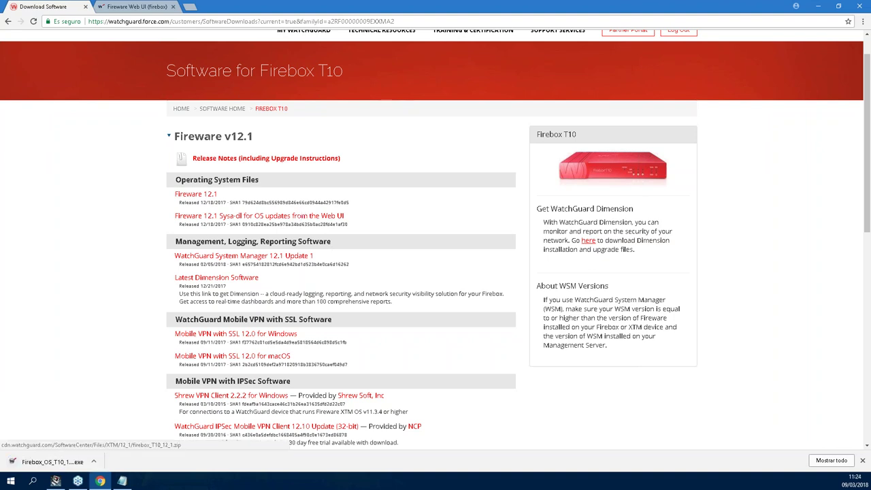
click(196, 193)
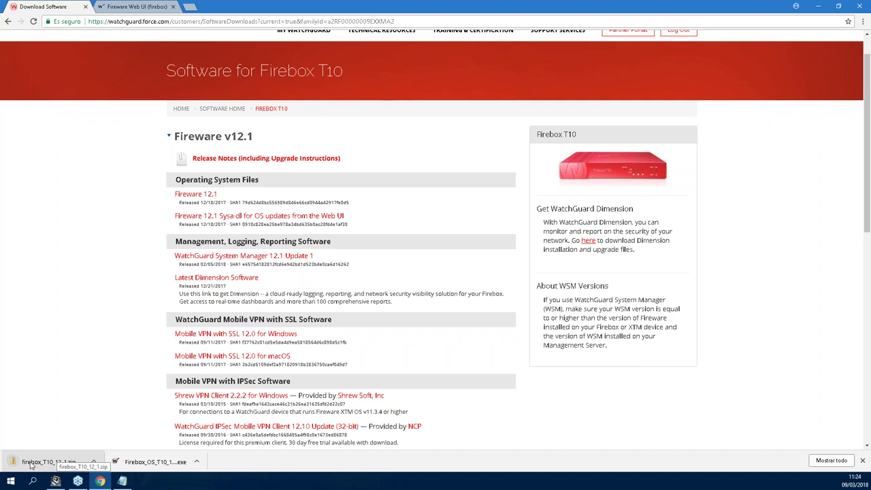
click(41, 461)
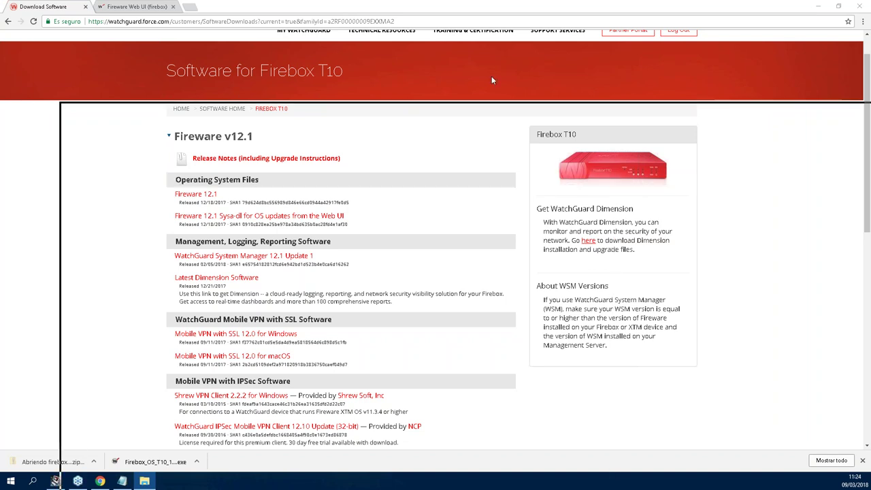
click(117, 119)
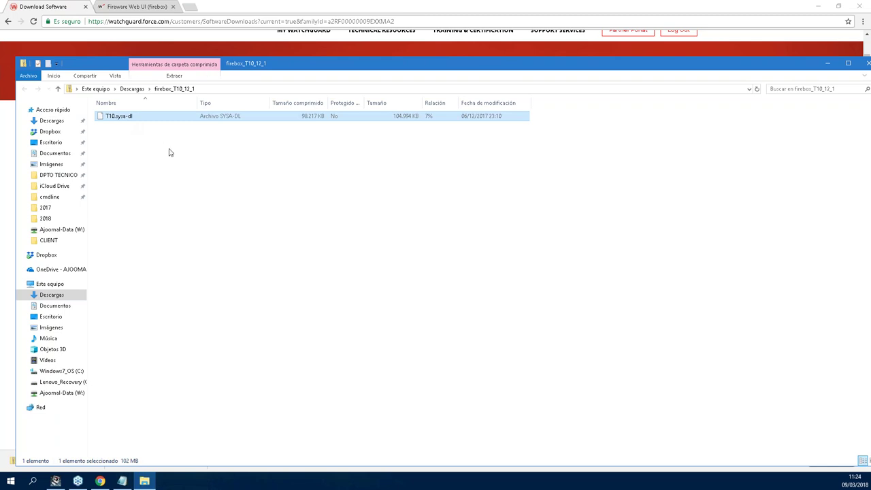
click(866, 63)
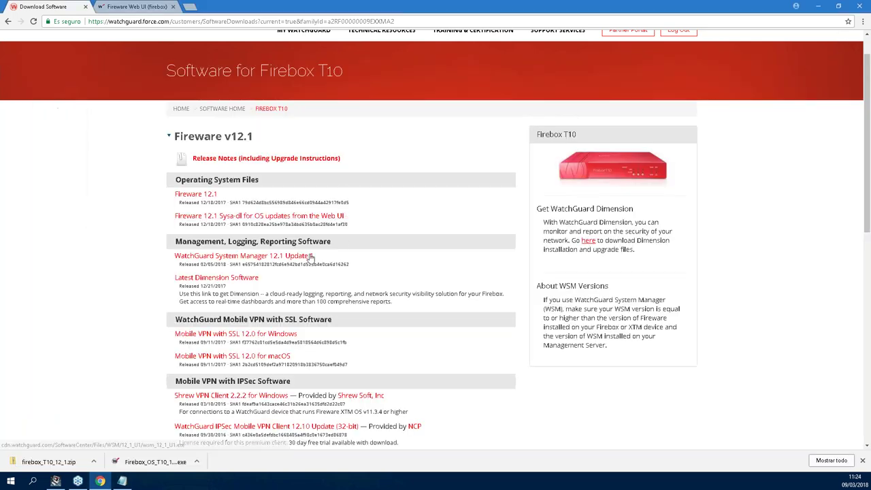
click(237, 258)
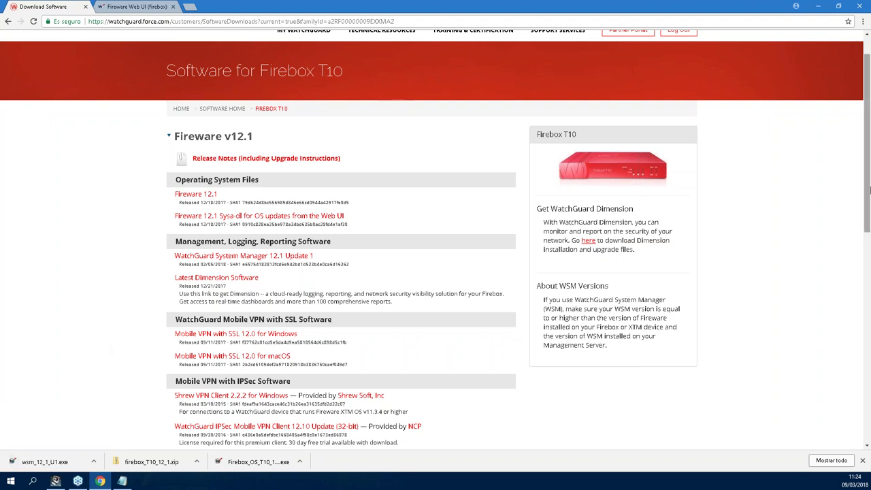
drag(867, 185, 866, 222)
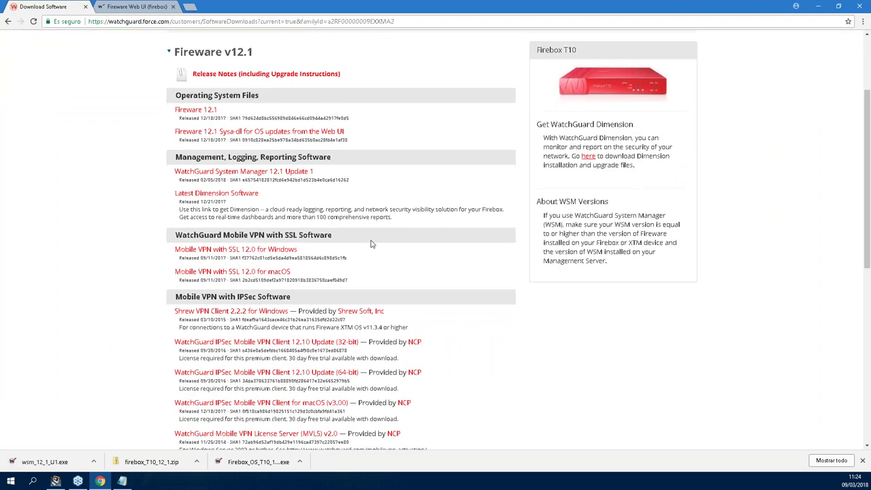
drag(320, 270, 145, 251)
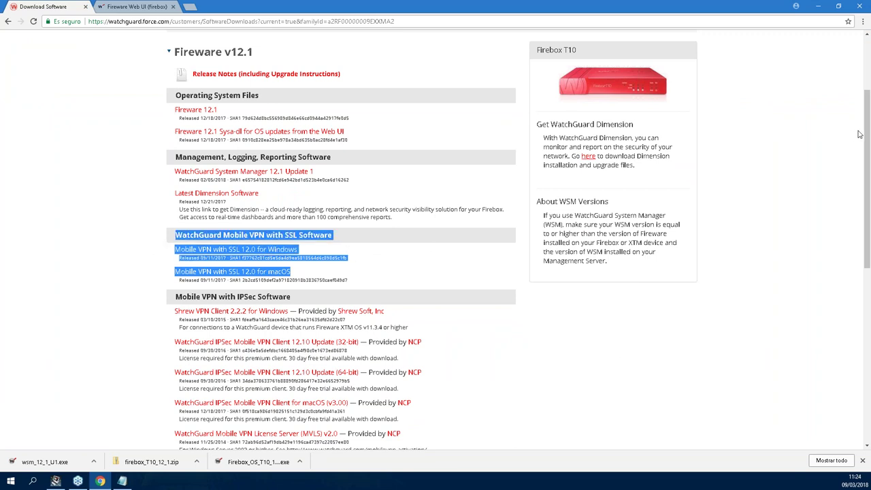
drag(867, 135, 834, 262)
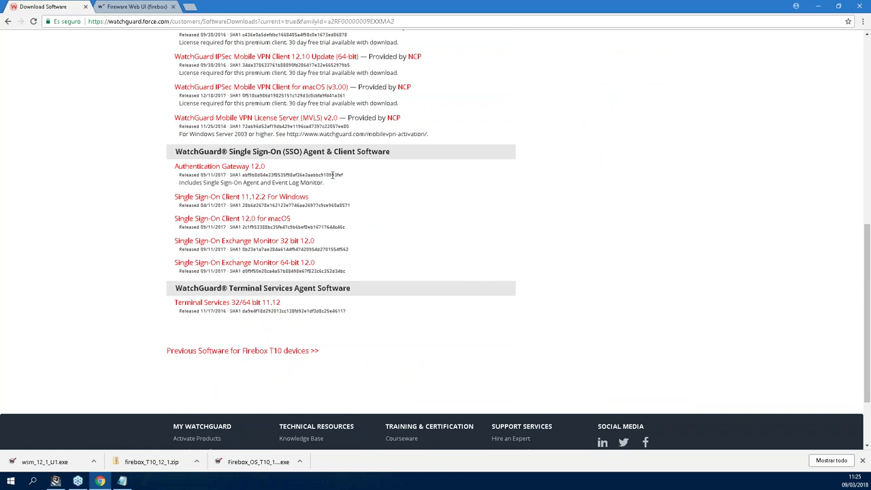
drag(267, 166, 205, 170)
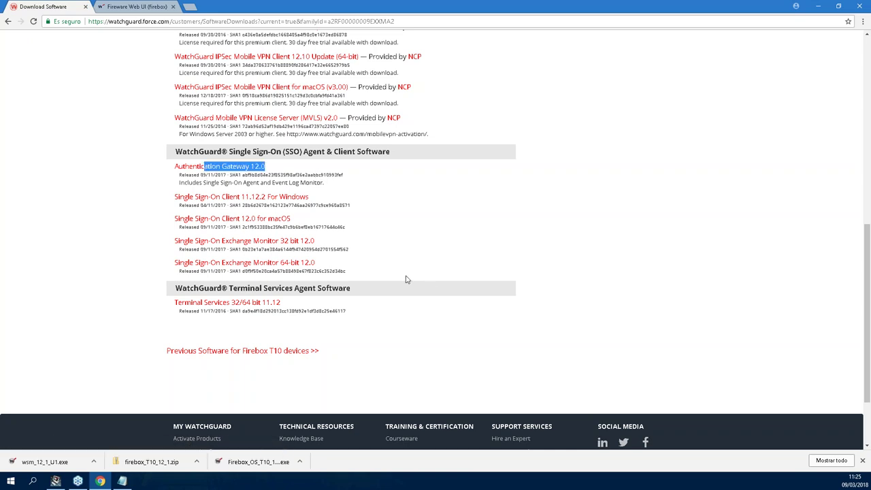
drag(352, 274, 140, 214)
click(134, 224)
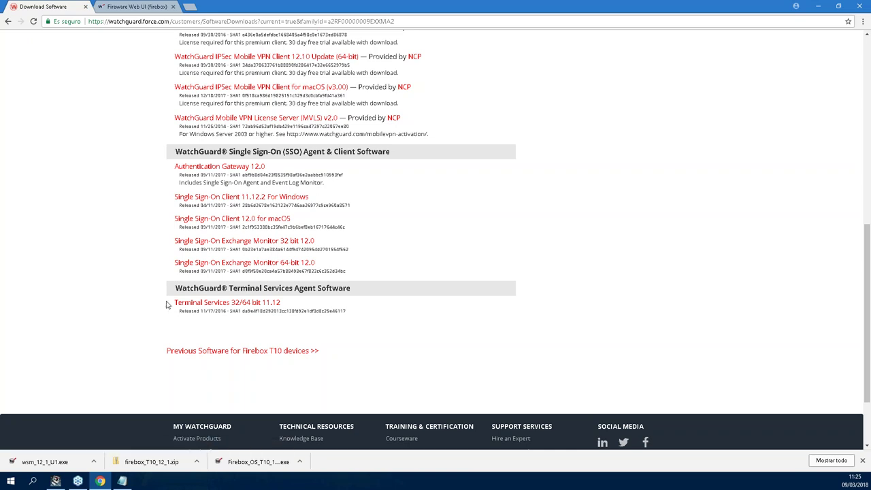
drag(168, 305, 280, 303)
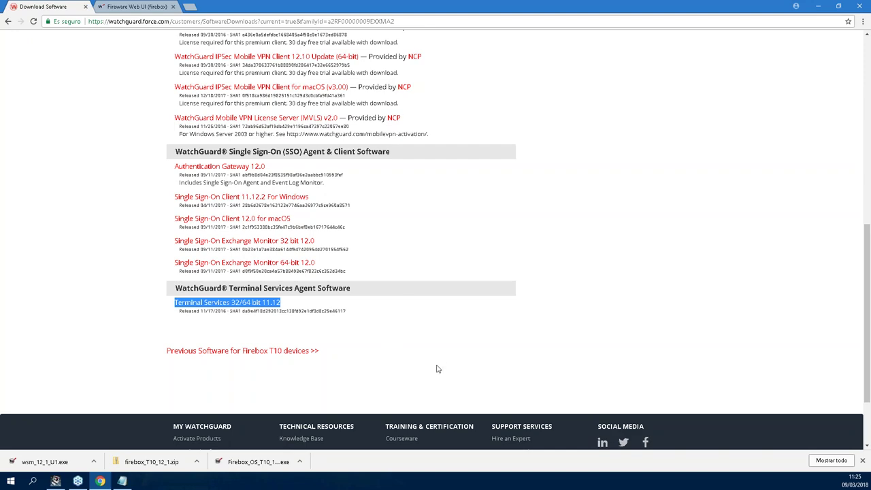
drag(868, 241, 868, 90)
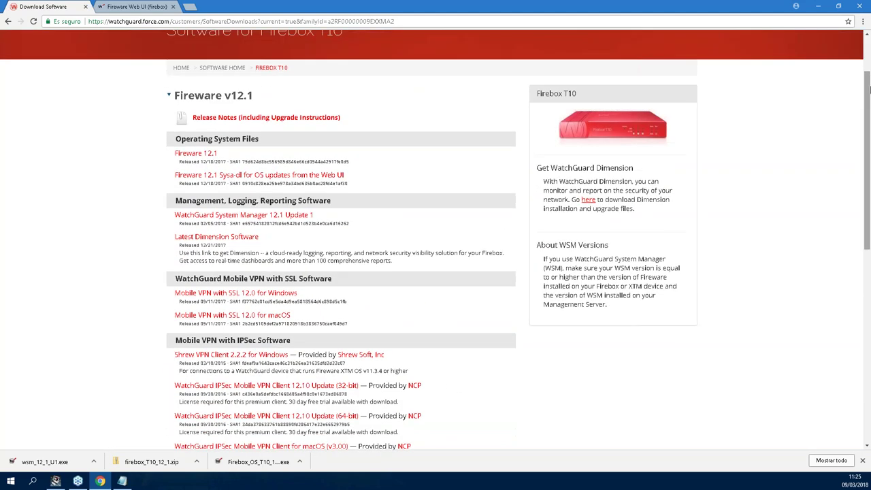
triple_click(152, 241)
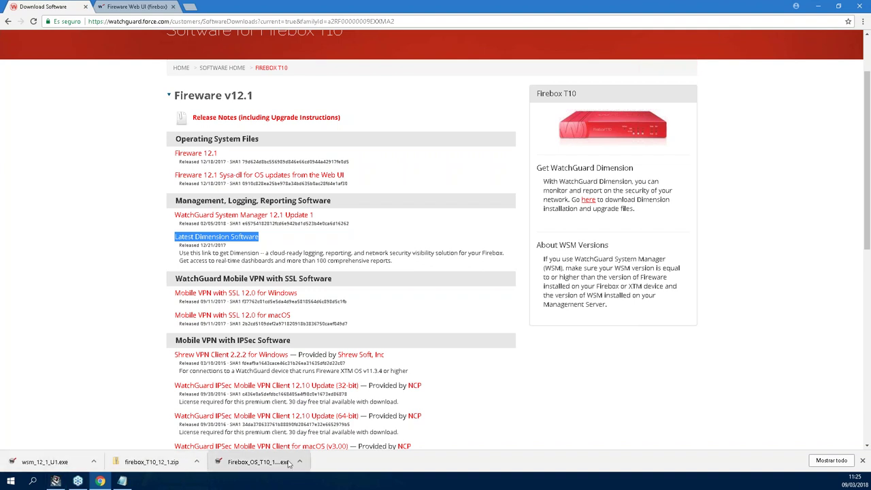
Open the Connect to Device prompt and set the device address to 10.0.1.1
click(55, 481)
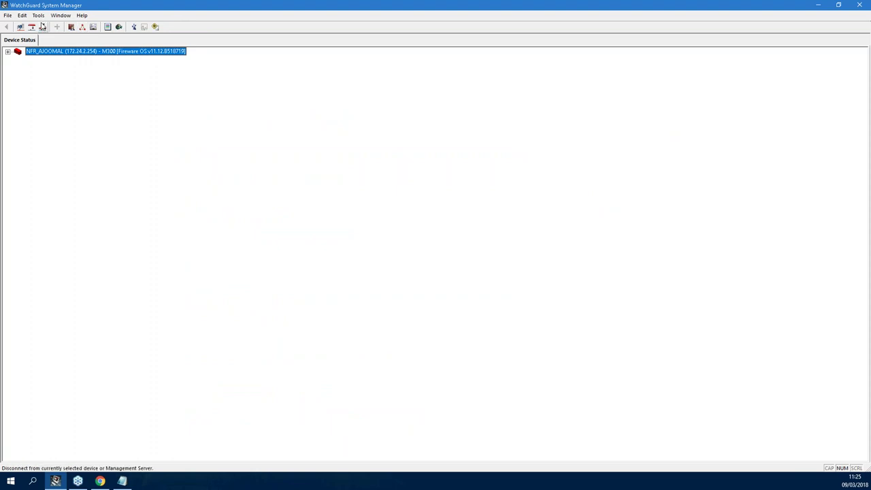
click(43, 26)
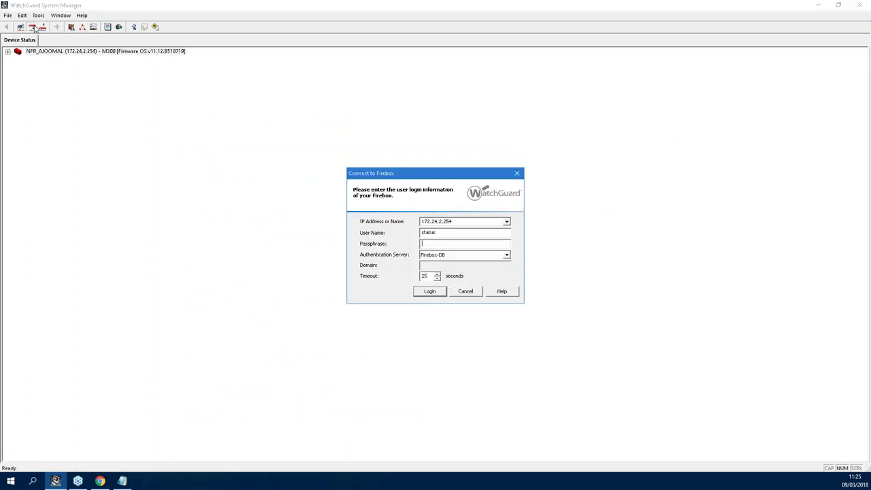
click(465, 291)
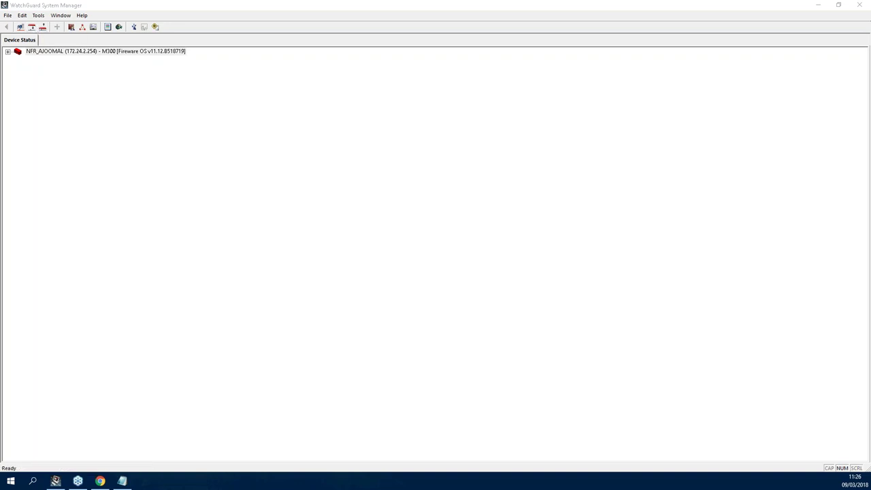
click(33, 27)
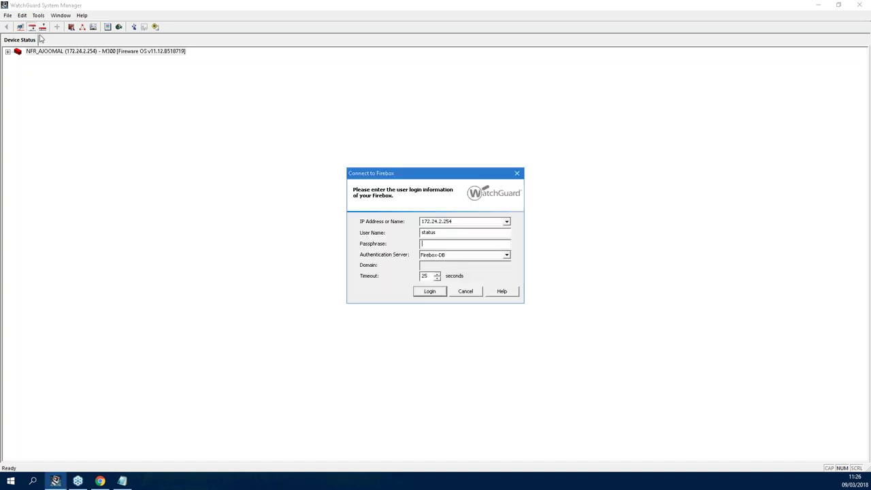
double_click(473, 223)
text(10.)
click(465, 243)
Log in as the status user with its passphrase and expand the T10-D device
drag(436, 232, 413, 231)
click(431, 257)
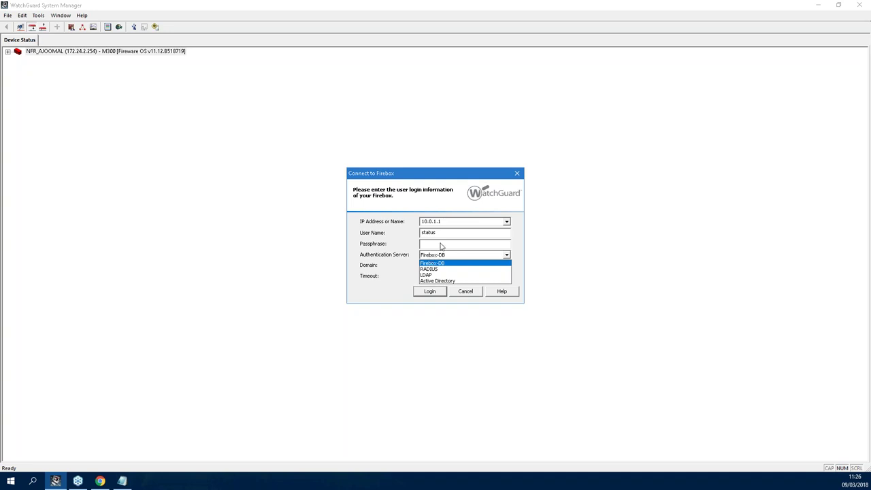
click(441, 245)
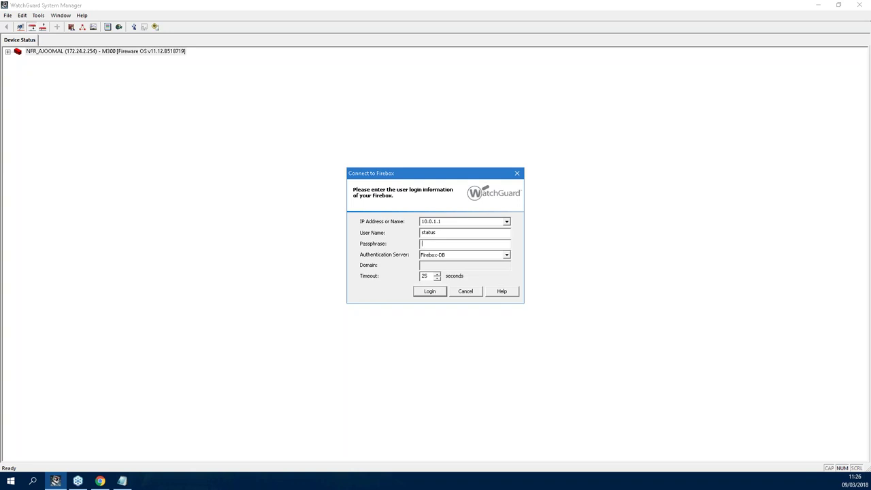
key(Return)
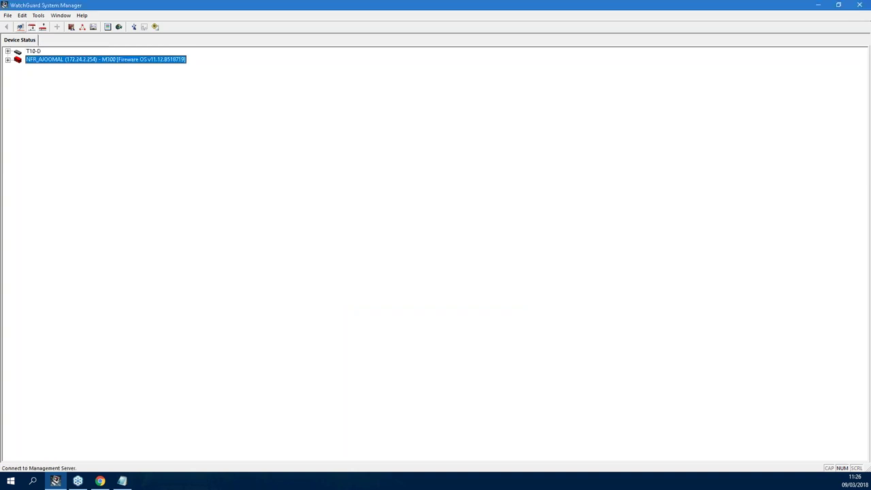
click(8, 51)
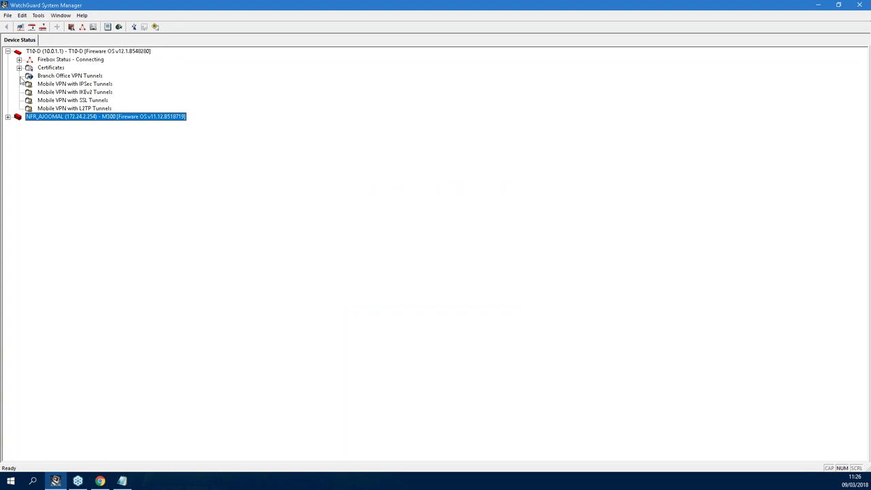
Expand T10-D's Certificates, Firebox Status, eth0 External and eth1 Trusted details, then select T10-D
click(19, 67)
click(19, 60)
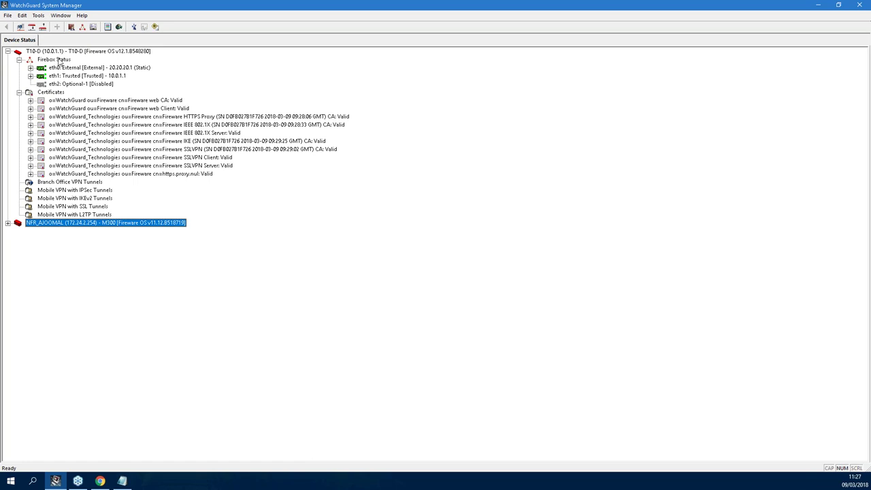
click(29, 68)
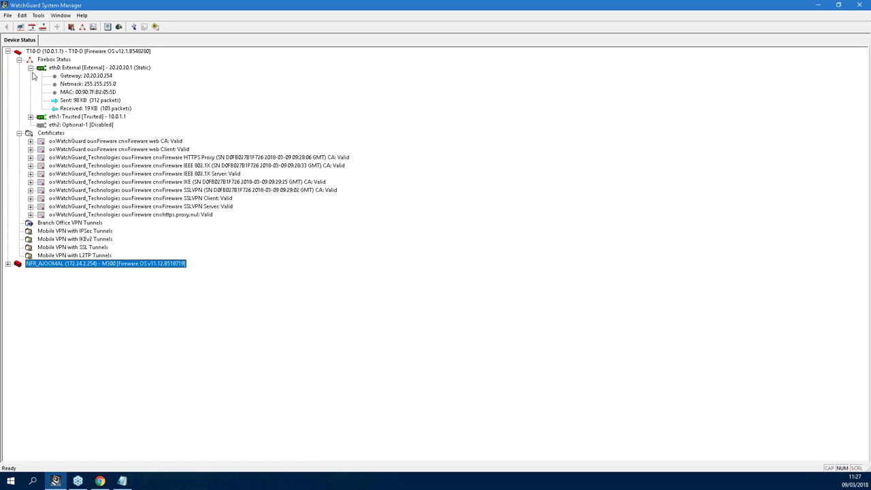
click(30, 116)
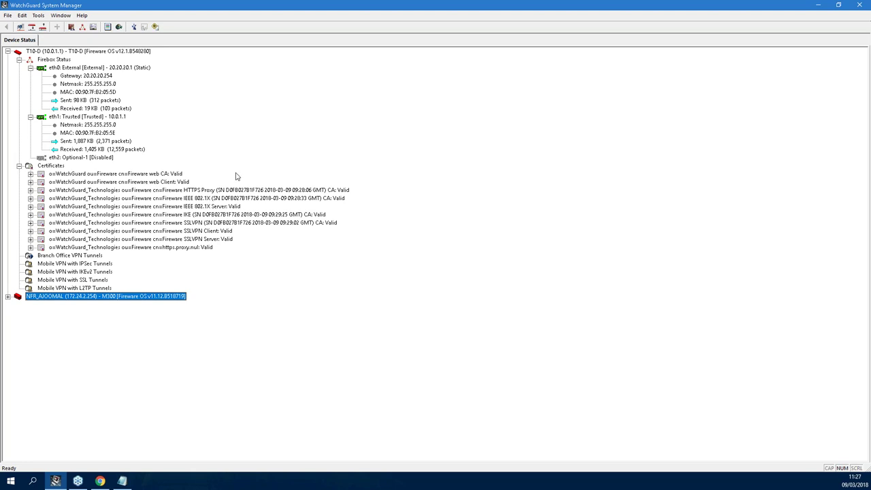
click(94, 134)
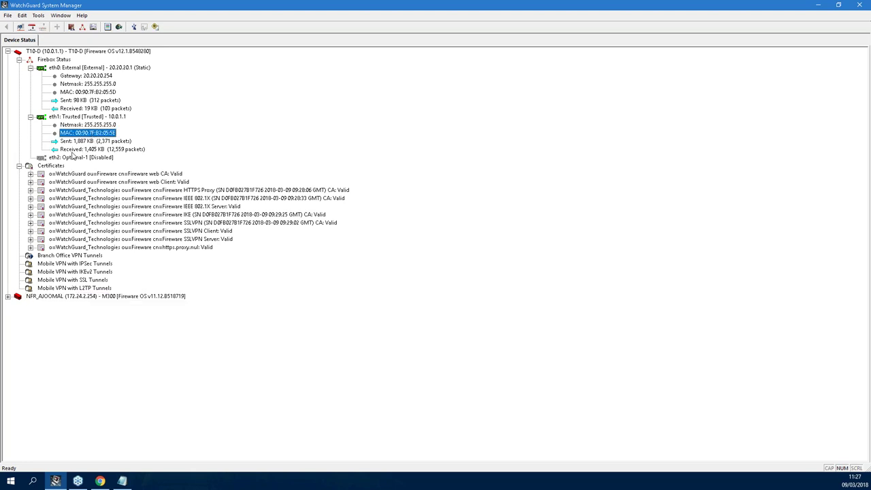
click(74, 159)
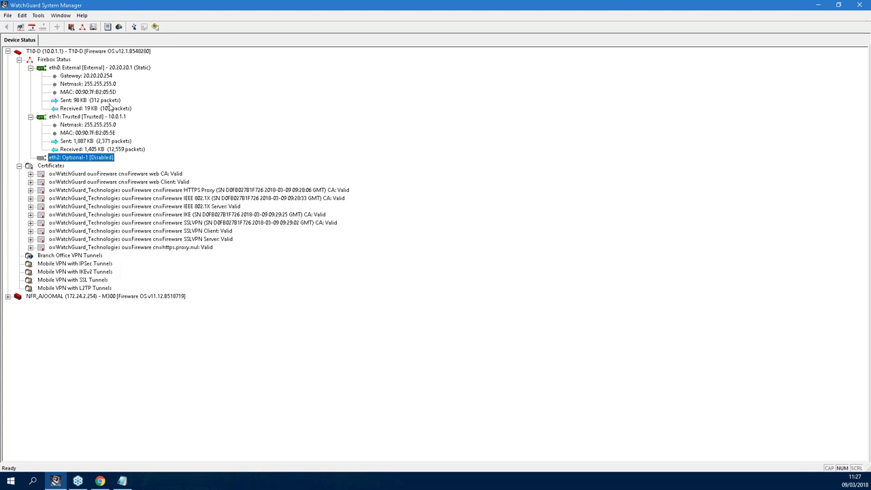
click(131, 53)
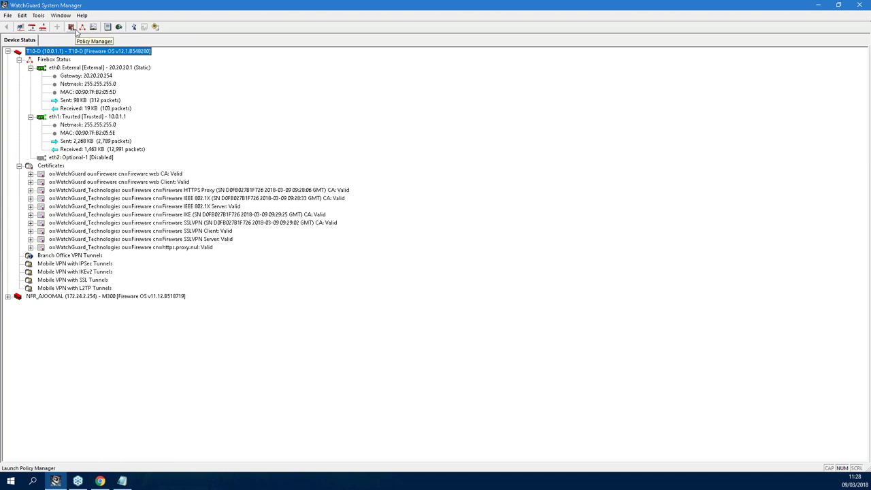
Open T10-D in Policy Manager, maximize it, and delete the HTTP-proxy policy
click(75, 30)
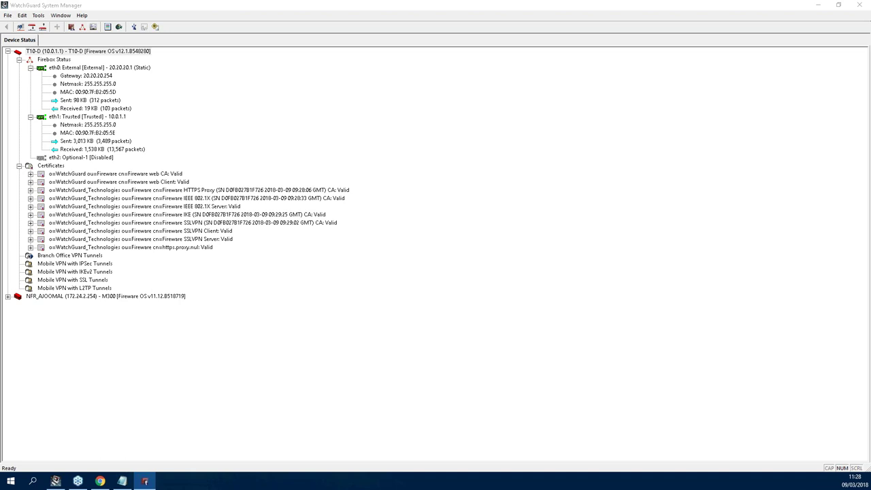
double_click(351, 33)
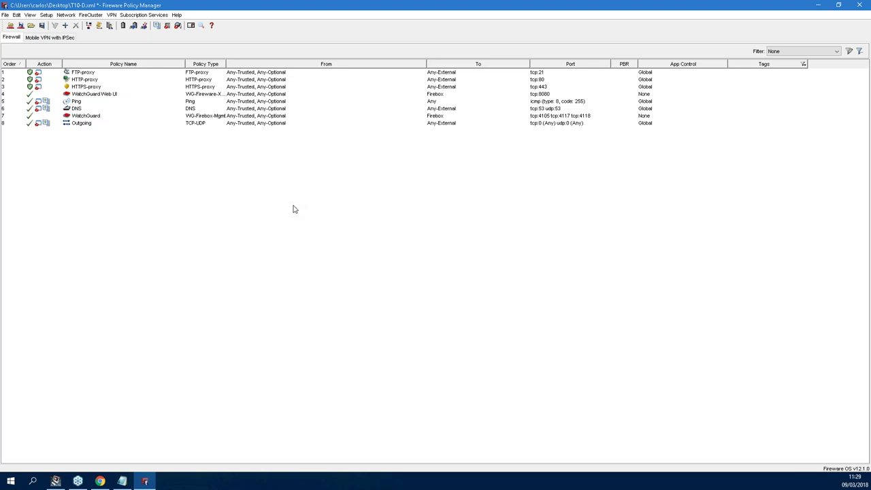
click(187, 80)
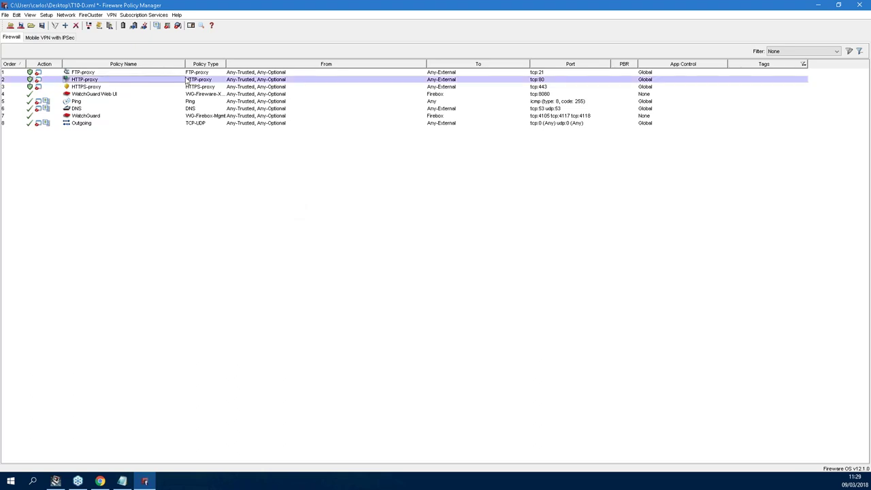
click(76, 25)
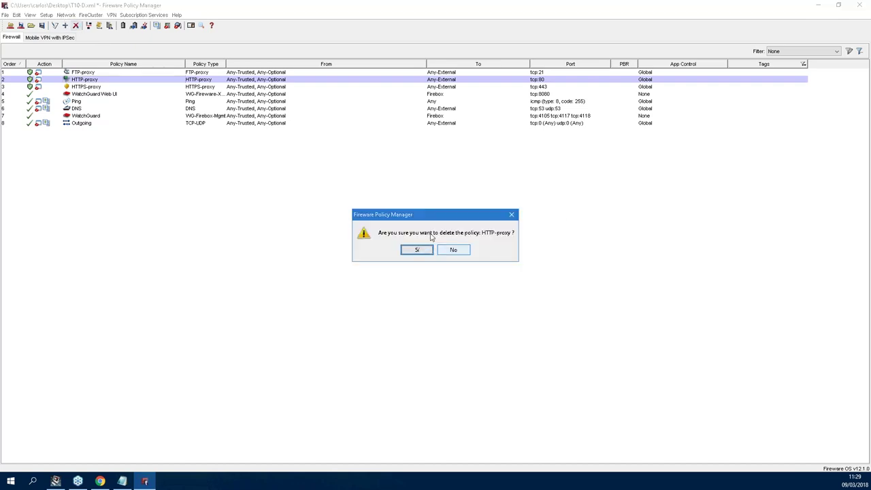
click(415, 251)
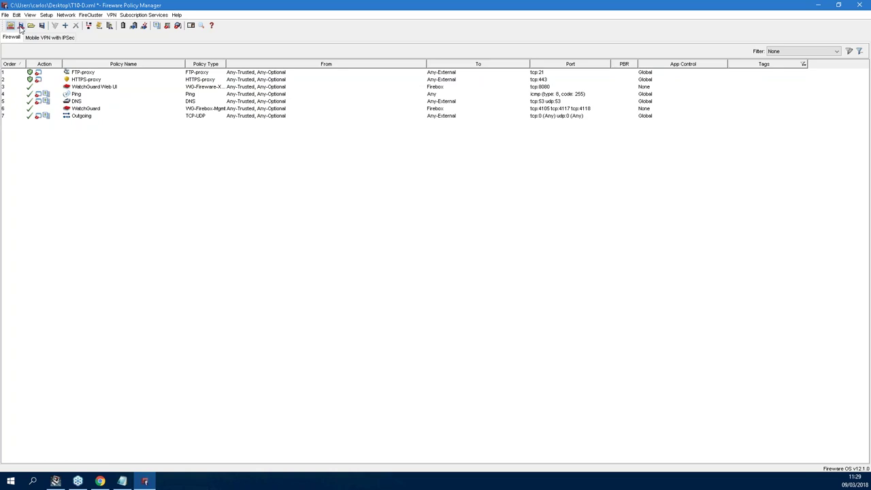
Save to the Firebox, acknowledge the subscription expiry warning, and log in as admin
click(21, 26)
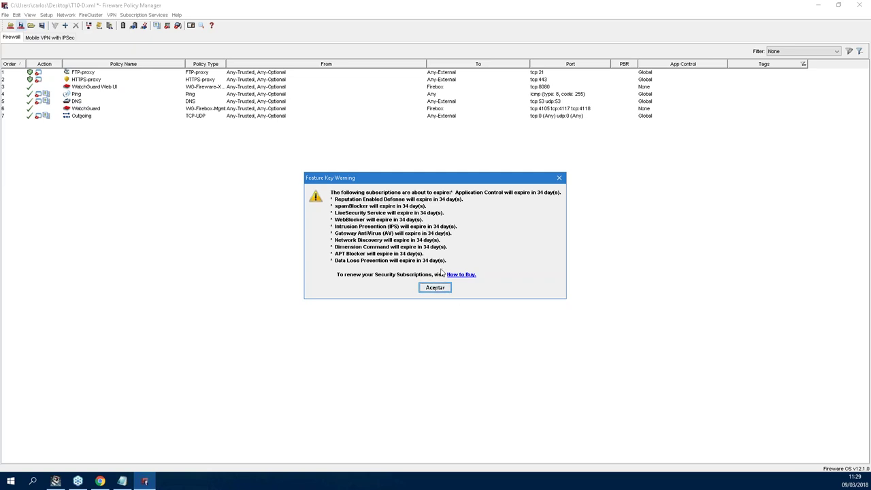
click(441, 288)
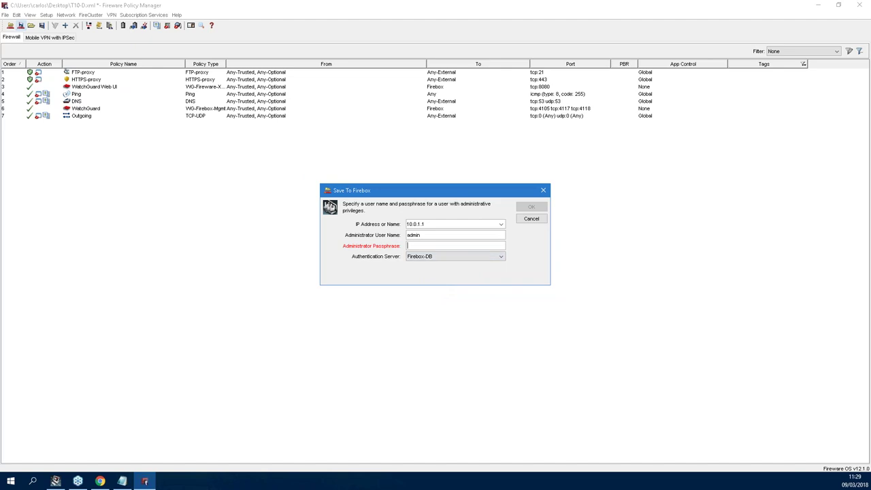
double_click(434, 232)
key(Tab)
text(•••••)
key(Return)
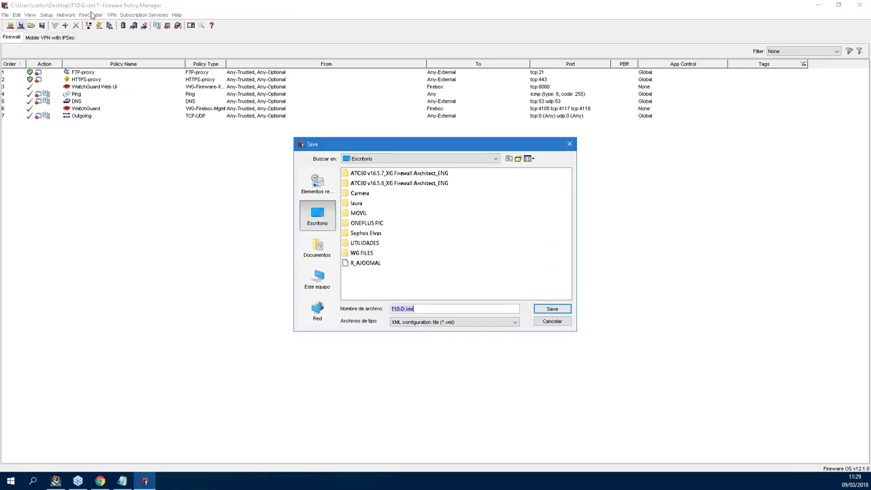
Save the file as T10-D.xml on the desktop and dismiss the success message
click(423, 308)
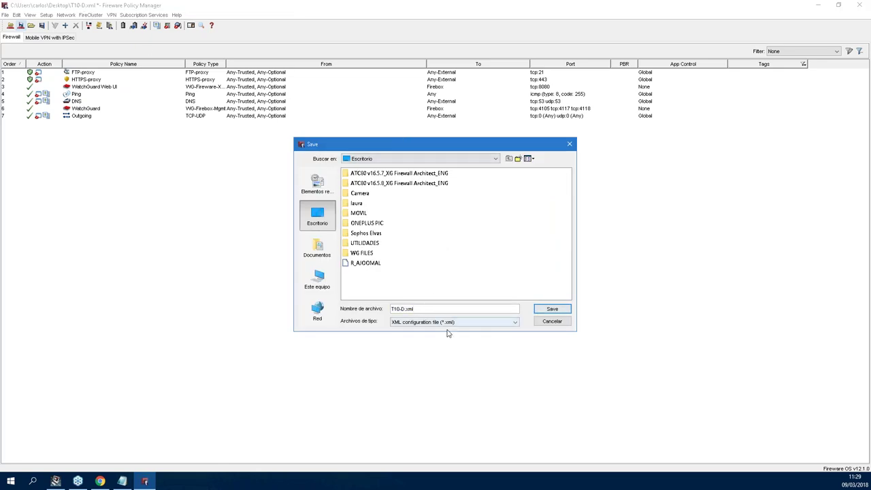
click(551, 309)
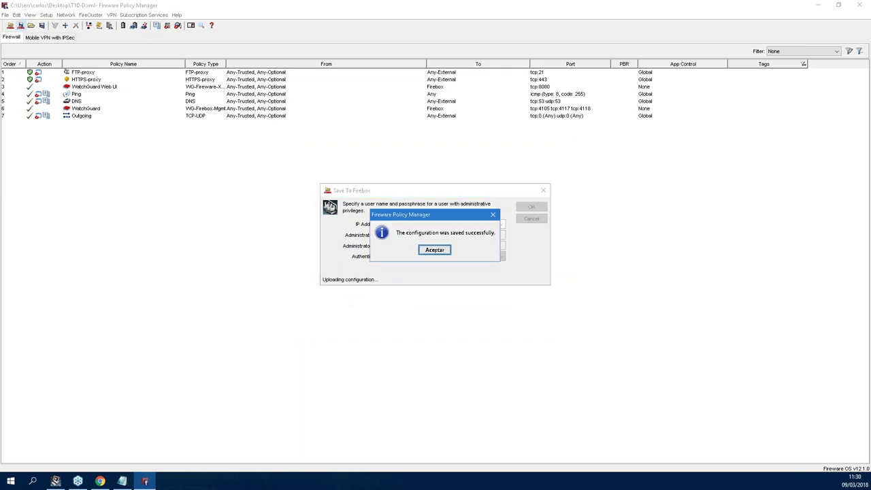
key(Return)
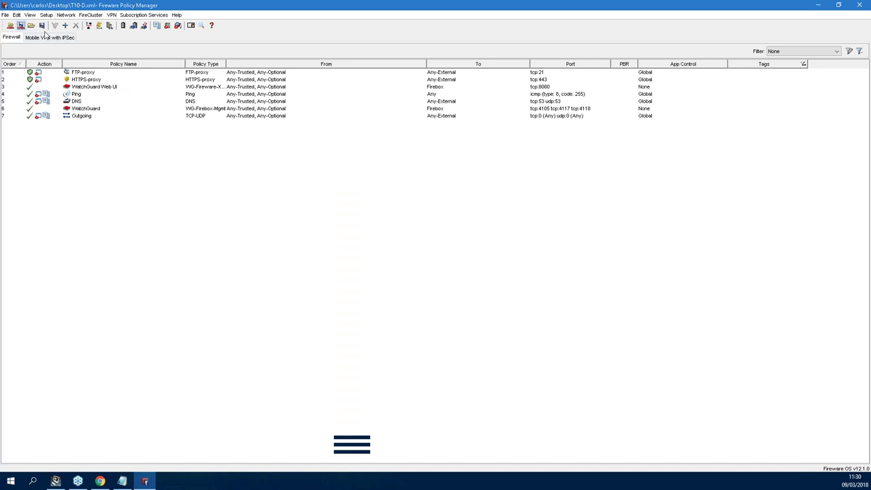
click(42, 25)
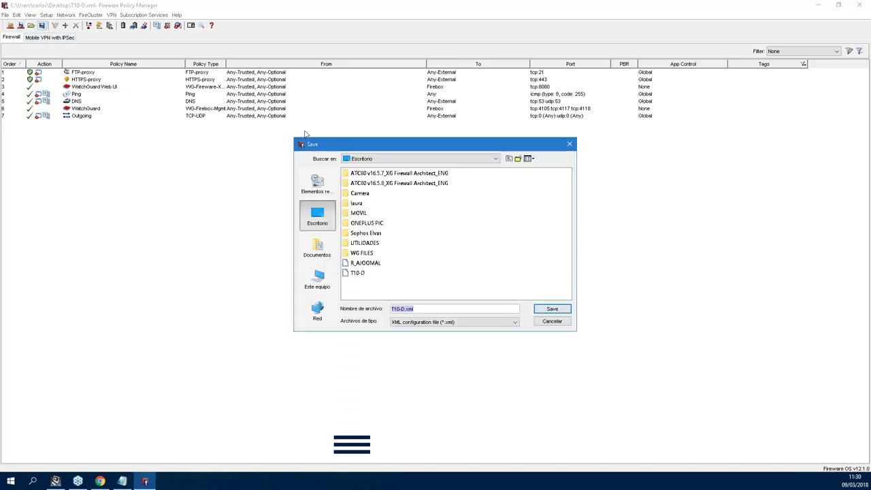
click(569, 325)
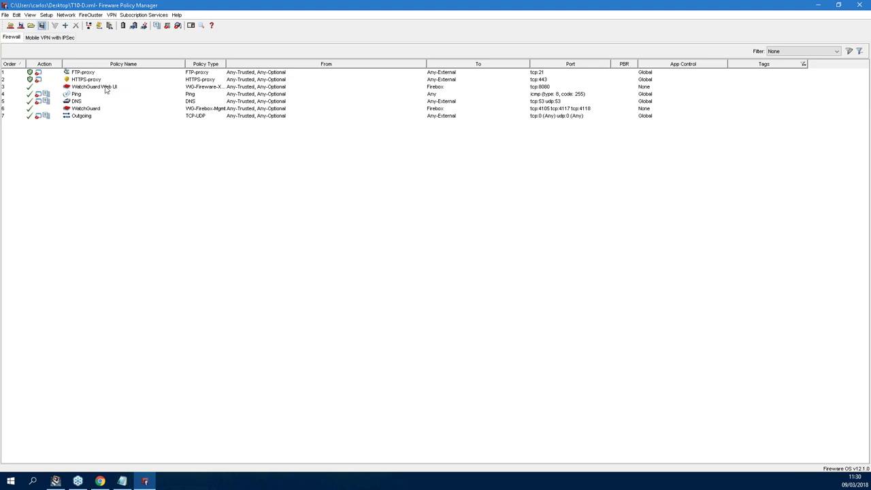
Inspect the Outgoing, WatchGuard and WatchGuard Web UI policies of T10-D
click(97, 118)
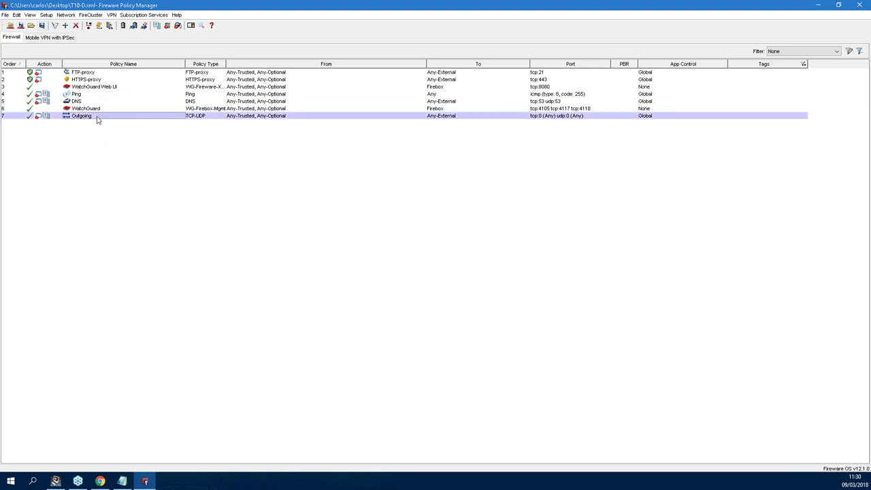
click(99, 111)
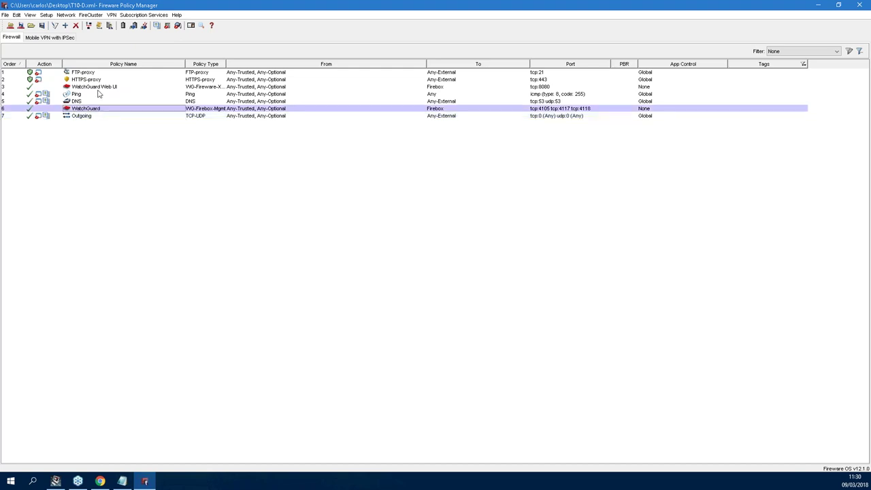
click(100, 87)
click(101, 110)
click(102, 86)
click(103, 109)
click(535, 89)
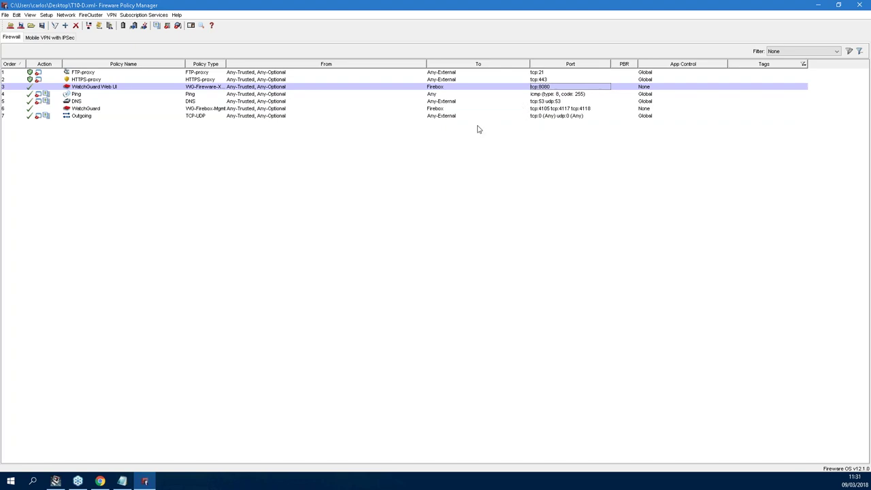
click(281, 110)
click(275, 88)
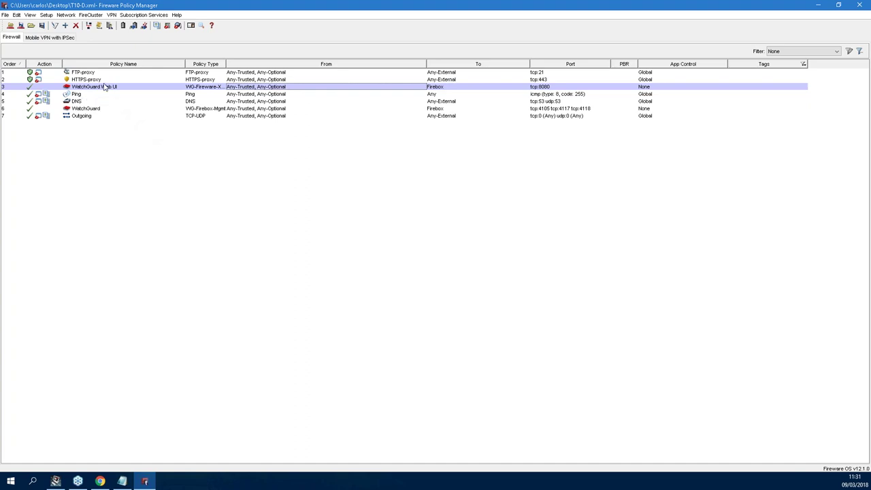
Inspect the HTTPS-proxy, DNS, Ping, FTP-proxy and Outgoing policies, then close the T10-D configuration
click(104, 81)
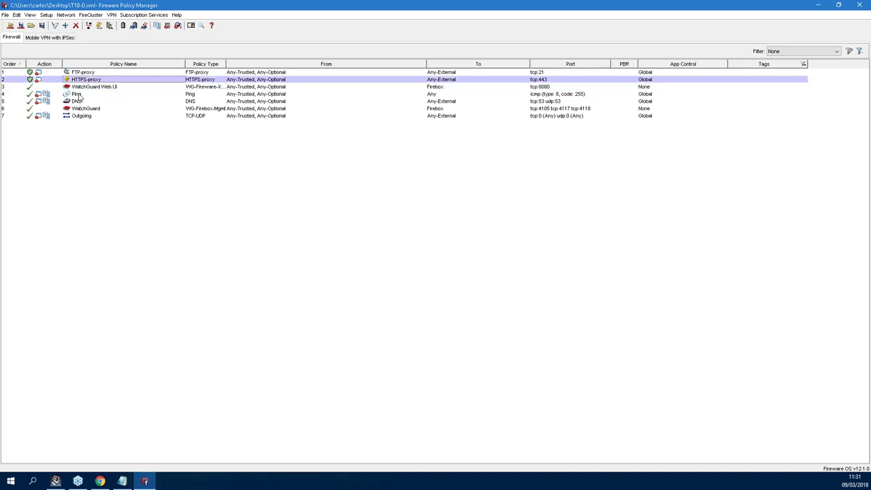
click(80, 101)
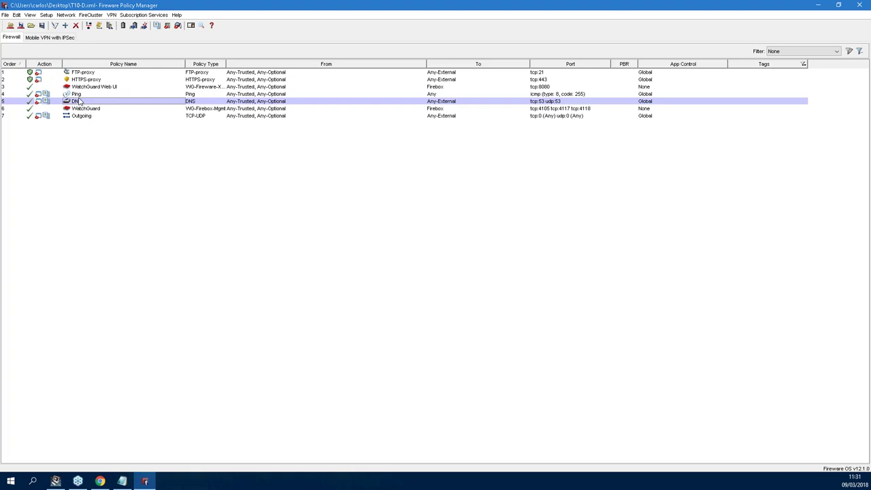
click(79, 96)
click(83, 73)
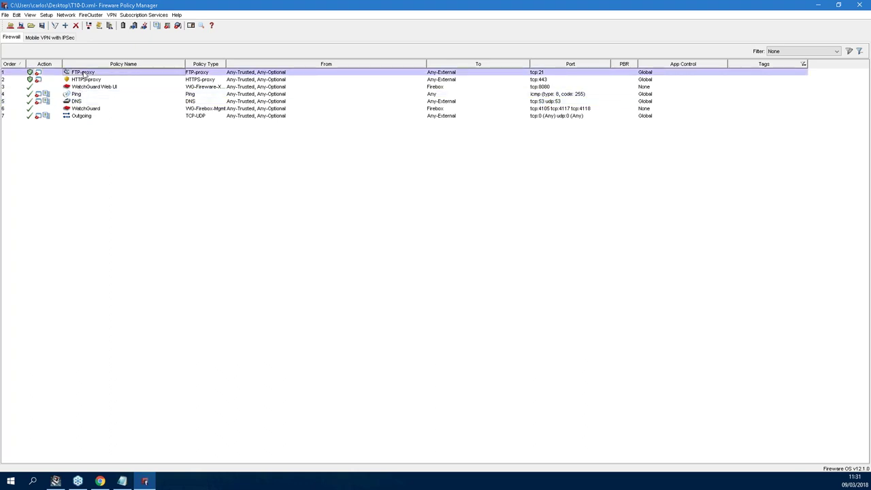
click(243, 116)
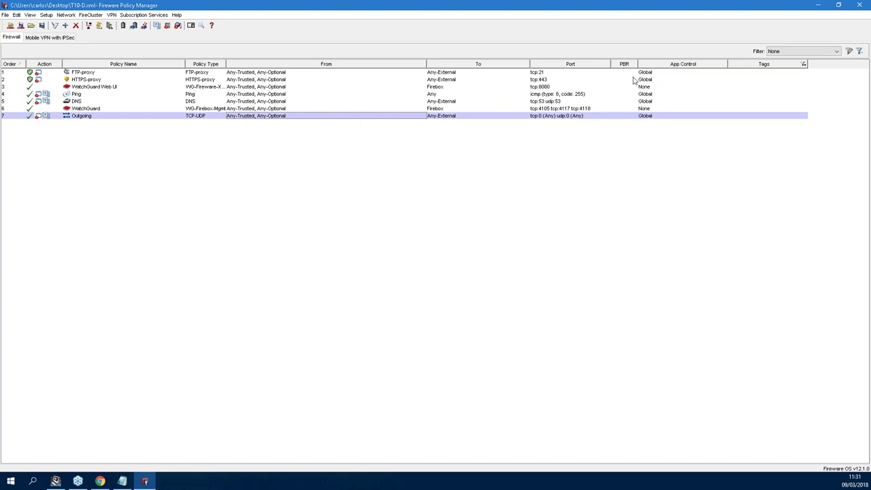
click(869, 4)
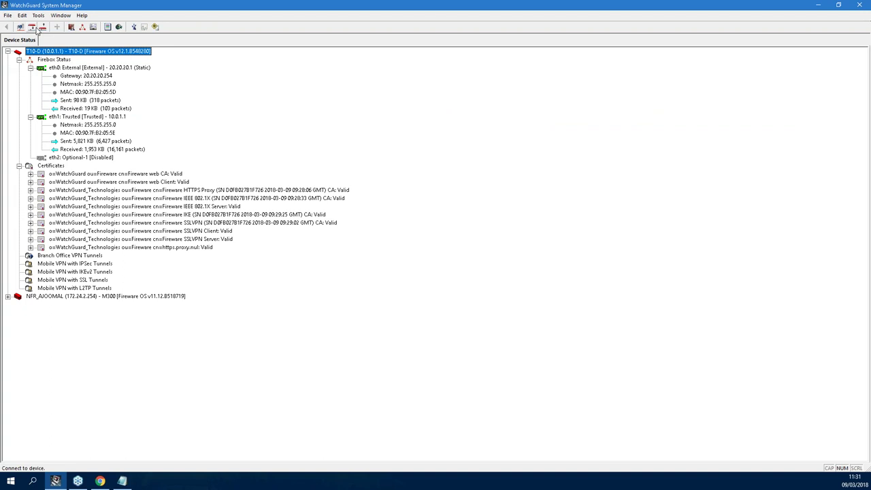
Disconnect from T10-D and expand NFR_AJOOMAL down to its Cluster (Active/Standby) entry
click(42, 29)
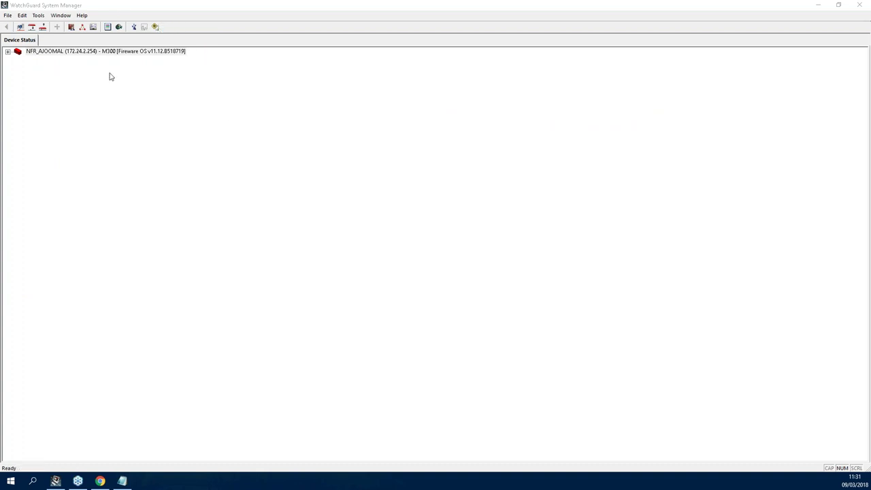
click(11, 52)
click(19, 60)
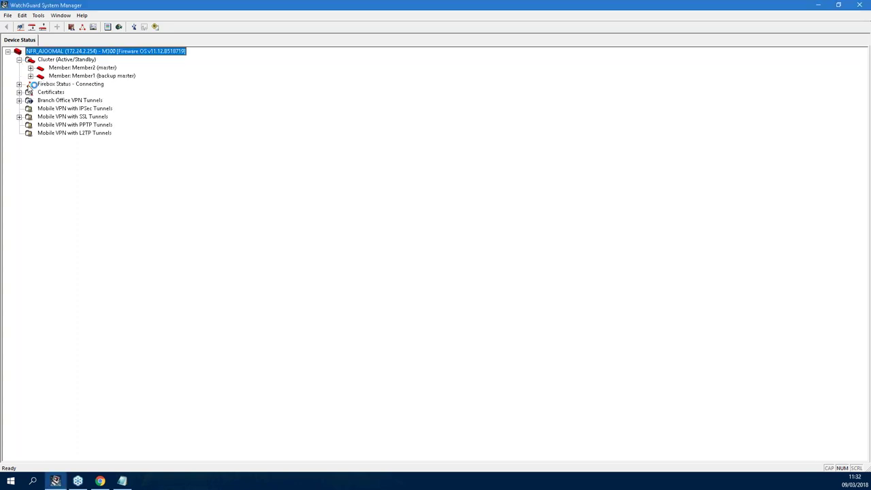
click(62, 60)
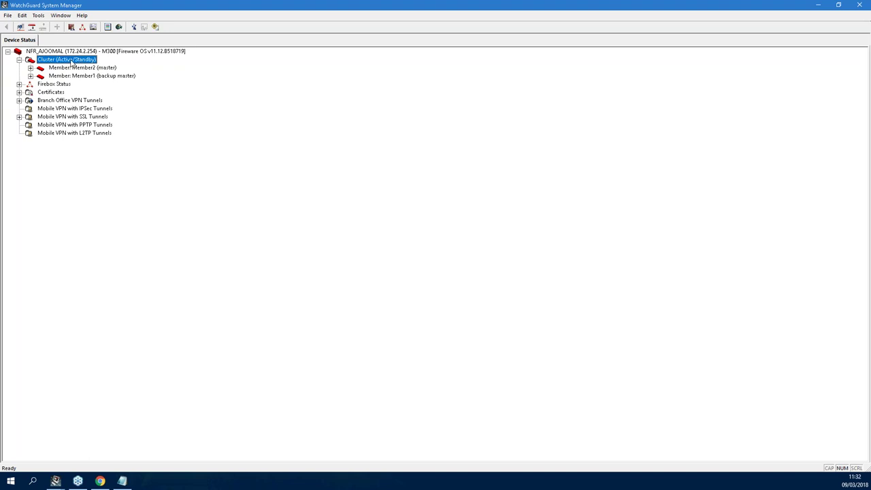
double_click(39, 62)
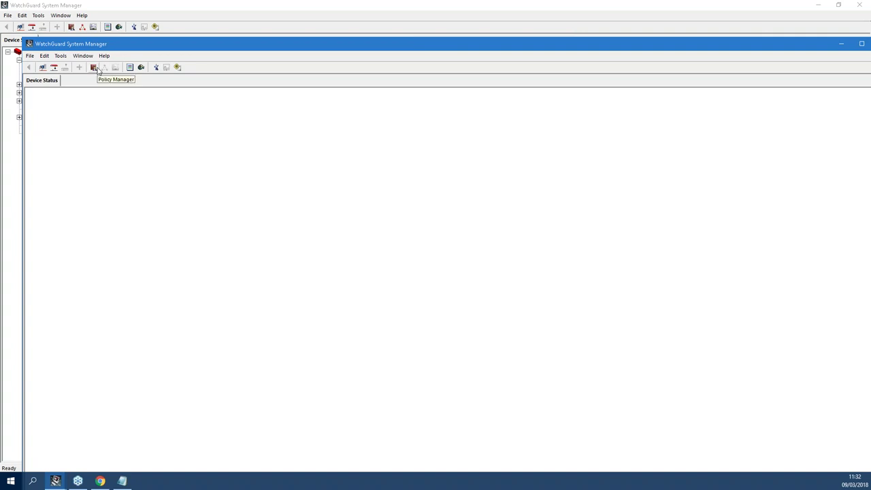
Launch Policy Manager for the cluster and choose to browse for an existing configuration file
click(96, 68)
drag(399, 243, 187, 84)
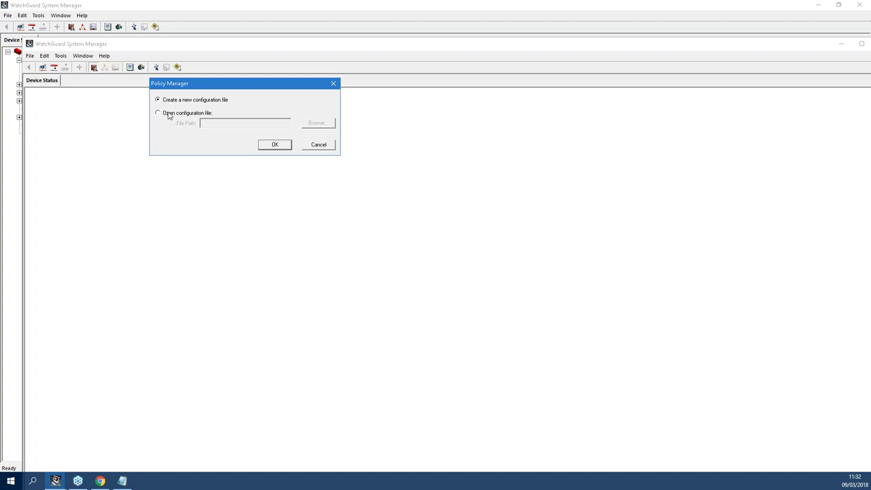
click(170, 113)
click(332, 123)
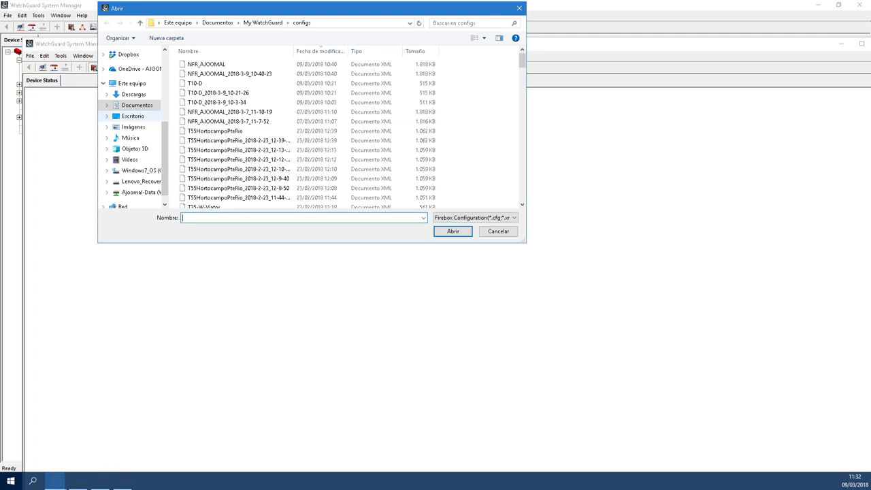
Open R_AJOOMAL.xml from the Escritorio folder and maximize the Policy Manager window
click(132, 116)
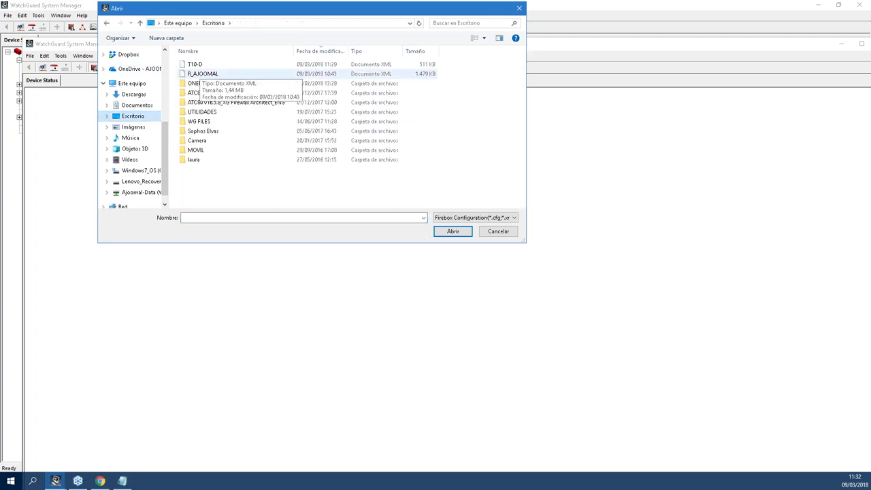
click(226, 74)
click(447, 232)
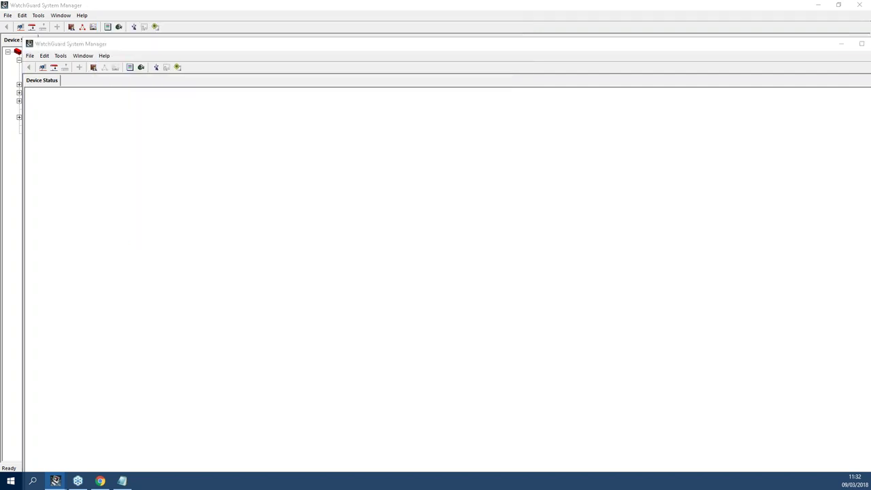
click(841, 43)
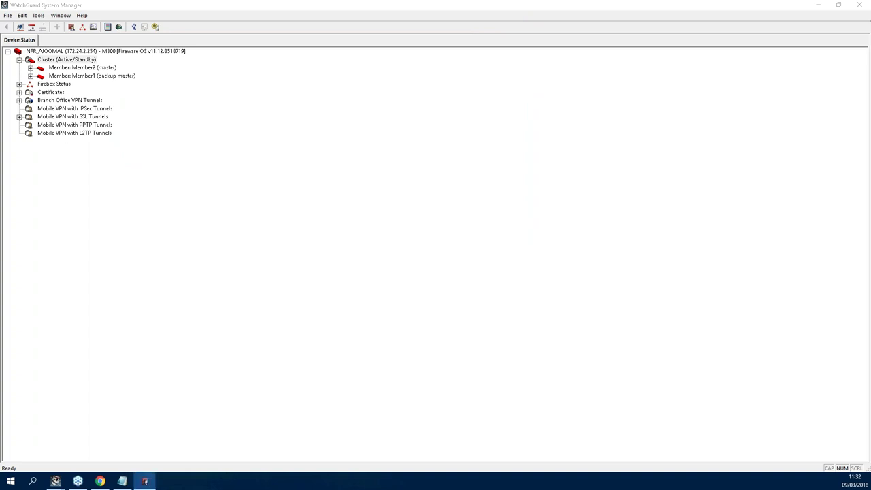
mouse_move(238, 73)
mouse_down()
mouse_move(393, 31)
mouse_move(305, 25)
mouse_up()
double_click(304, 24)
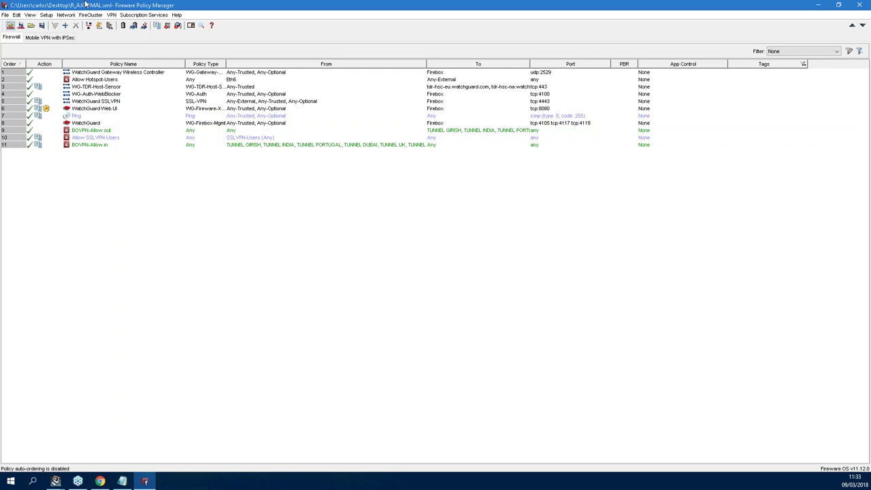
In Network Configuration, select WAN ADAMO and view its Multi-WAN round-robin and link monitor settings
click(68, 16)
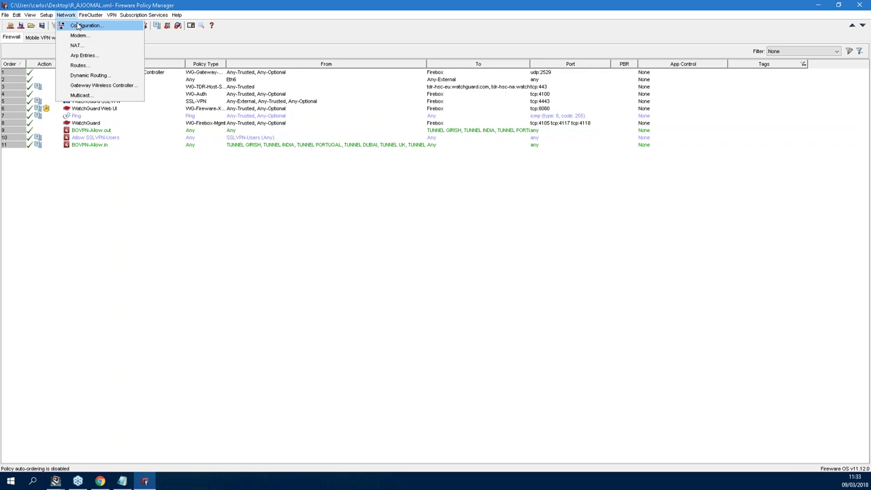
click(78, 26)
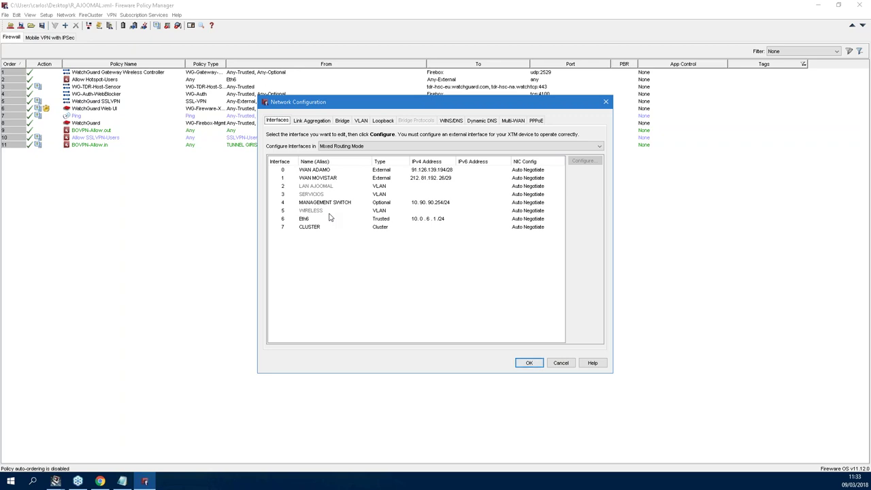
click(364, 178)
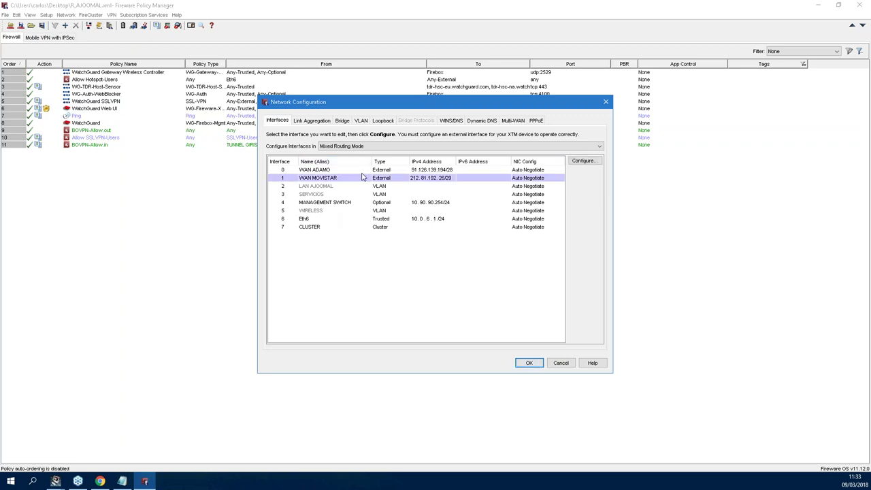
click(364, 173)
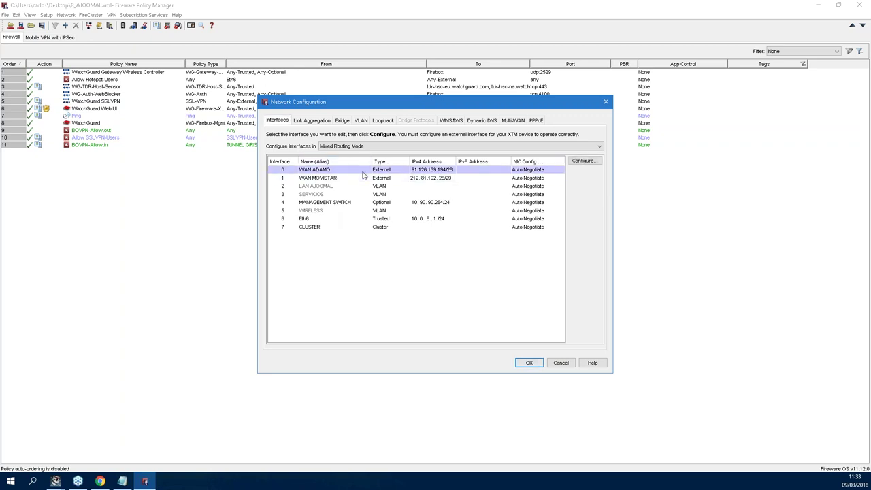
click(514, 121)
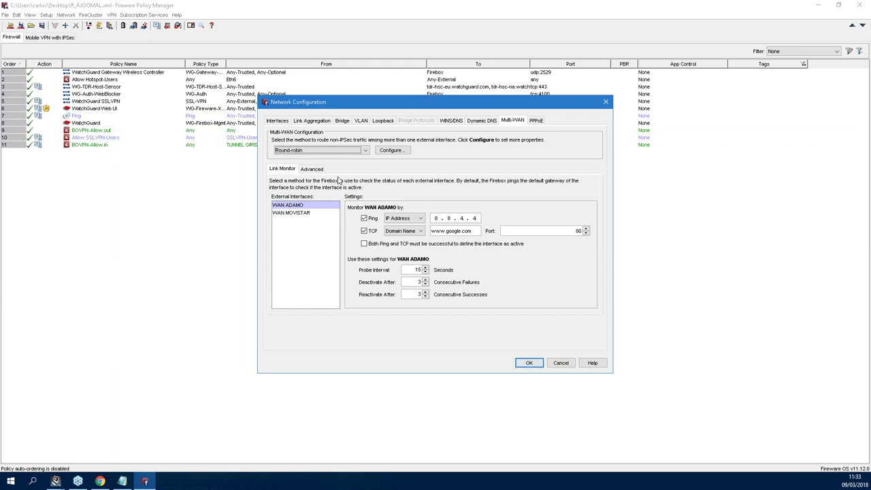
click(334, 152)
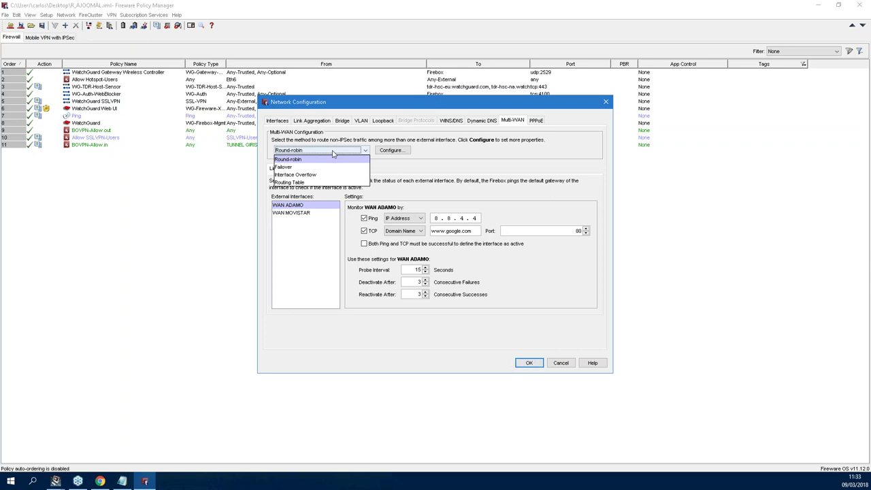
click(476, 154)
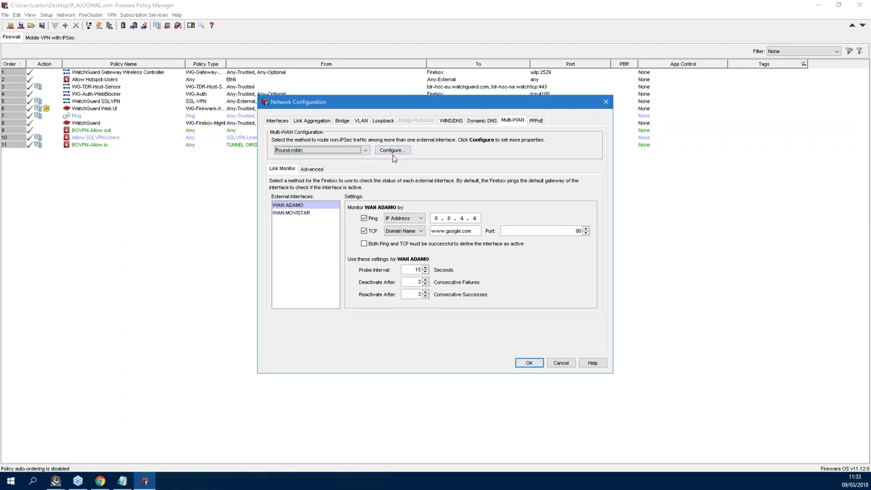
click(284, 208)
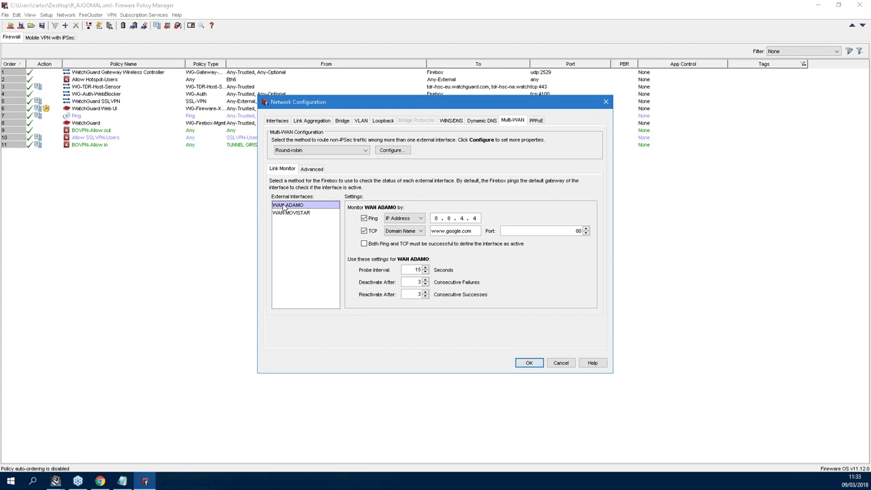
key(Down)
click(284, 207)
key(Down)
key(Up)
key(Down)
key(Up)
key(Down)
key(Up)
click(391, 151)
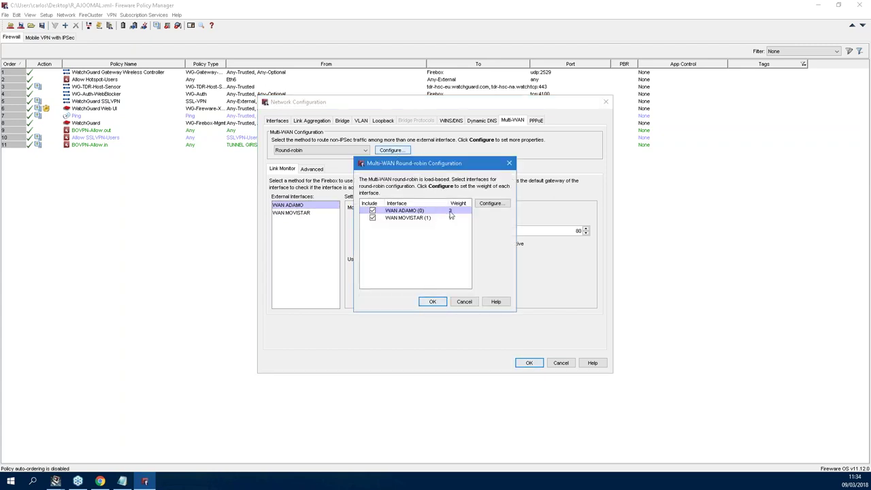
click(431, 217)
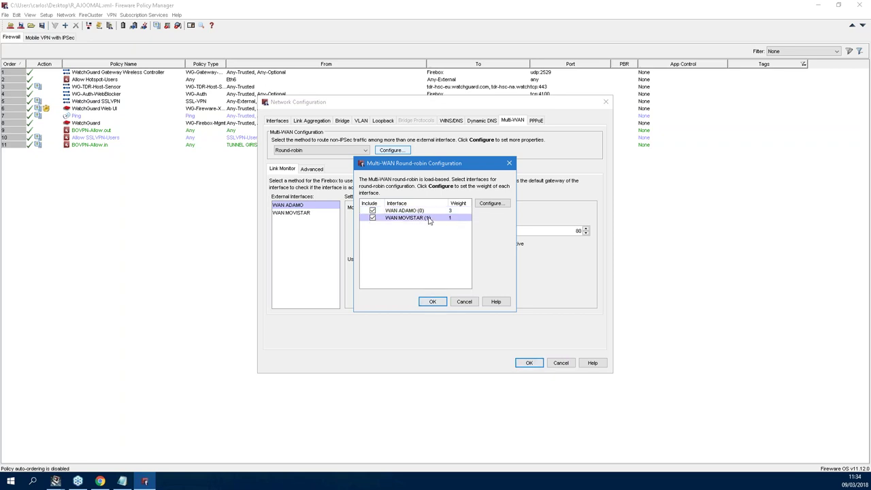
click(463, 301)
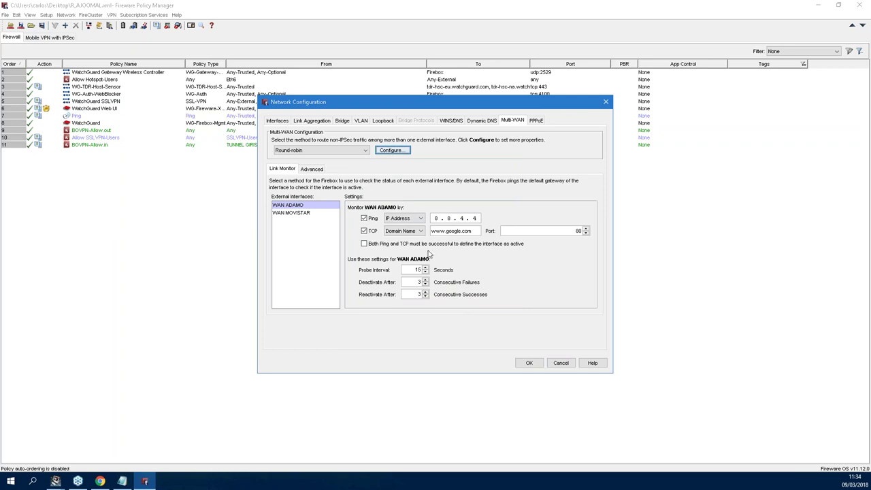
Compare the WAN MOVISTAR and WAN ADAMO link monitors and check the consecutive failure and success counts
click(319, 213)
click(313, 205)
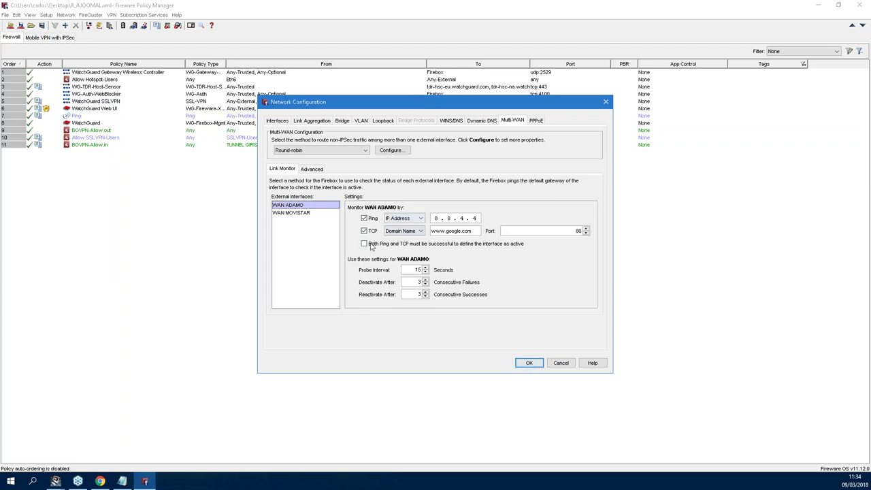
double_click(421, 283)
click(284, 215)
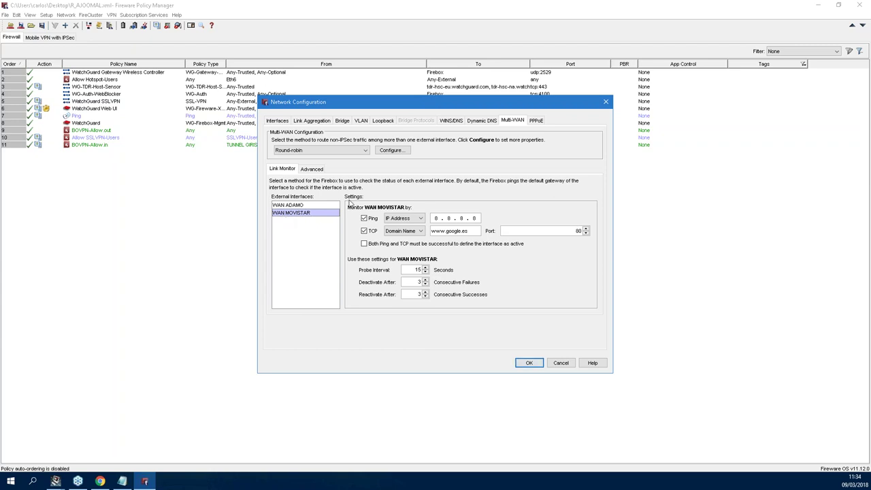
click(291, 205)
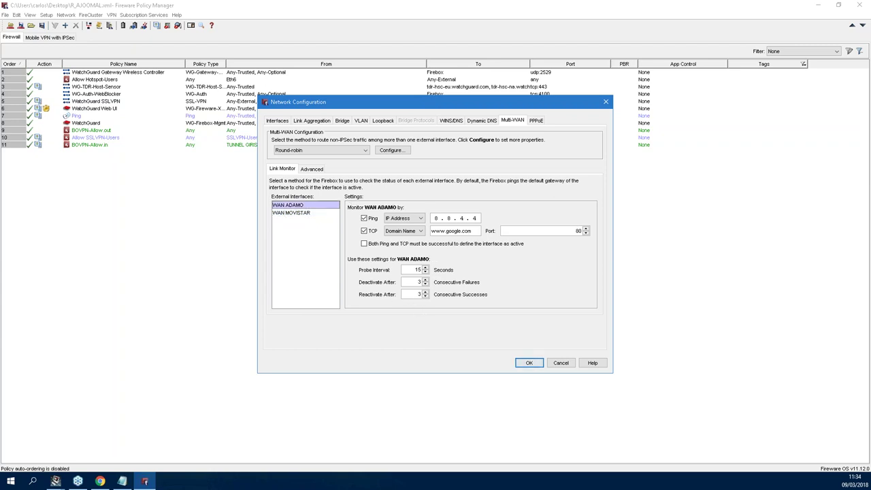
double_click(419, 294)
Keep WAN ADAMO's TCP target as a Domain Name and require both Ping and TCP to succeed
click(403, 232)
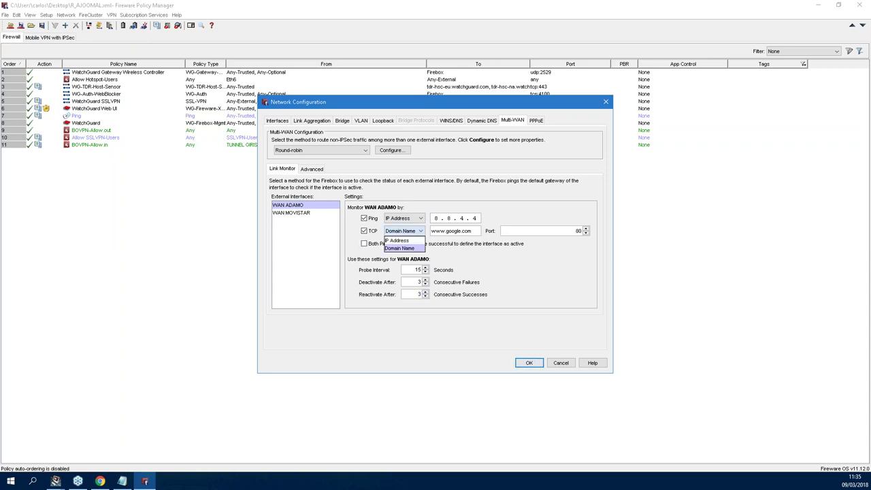
click(553, 259)
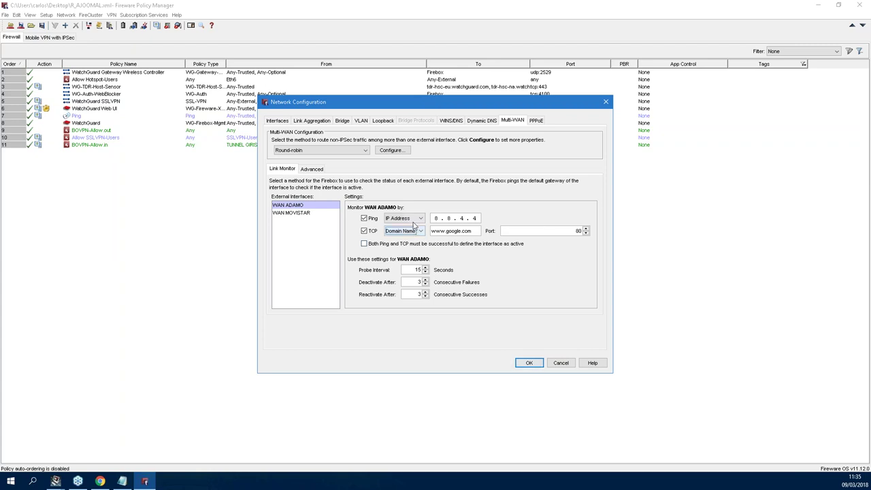
click(379, 244)
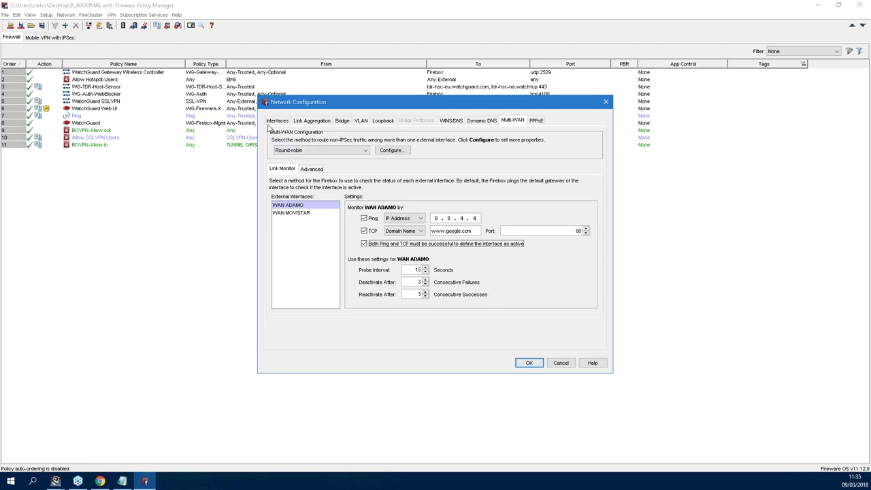
Review the LAN AJOOMAL and SERVICIOS entries in the Interfaces list
click(277, 120)
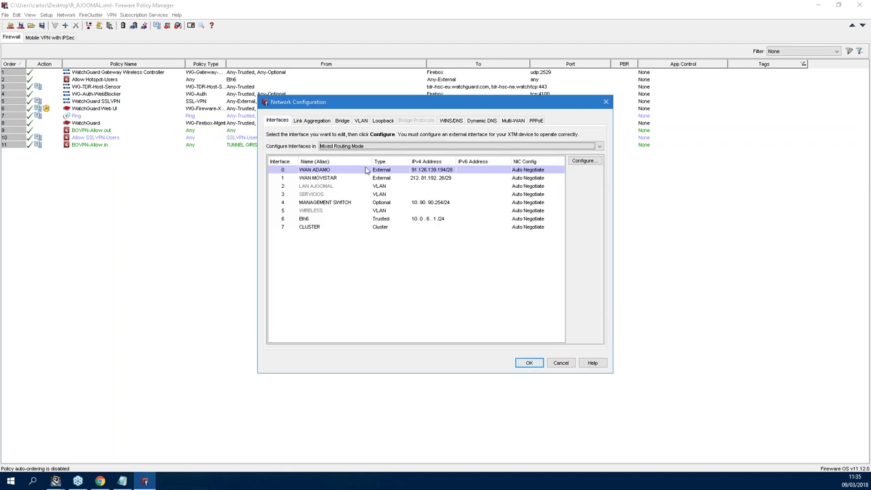
click(366, 188)
click(382, 196)
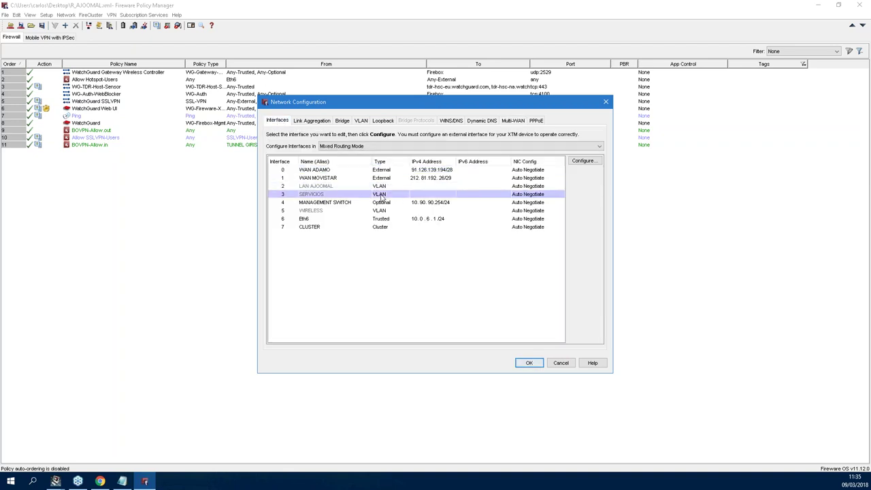
click(336, 188)
click(336, 196)
click(339, 188)
Check the VLAN list, cancel the Add VLAN form, and widen the Name column
click(361, 120)
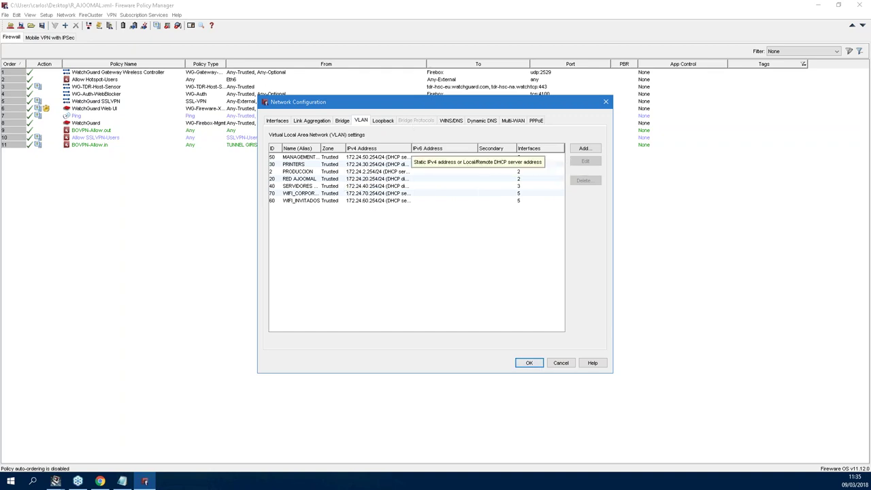
click(583, 148)
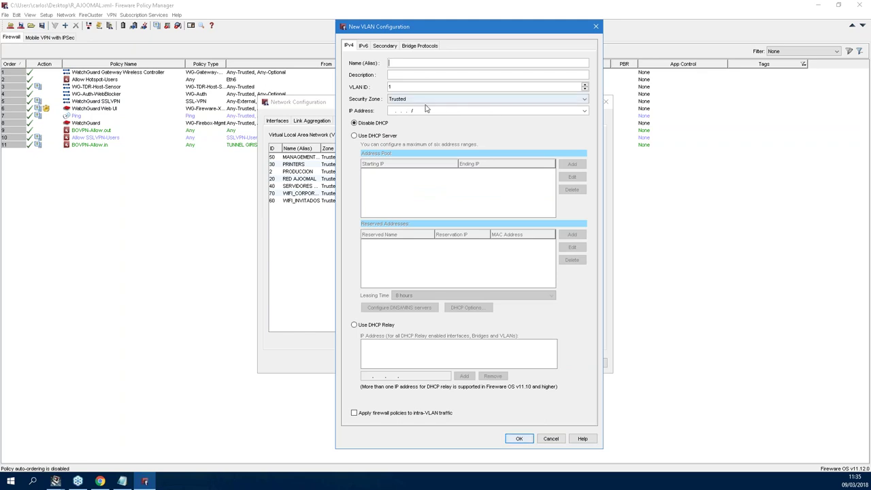
click(596, 26)
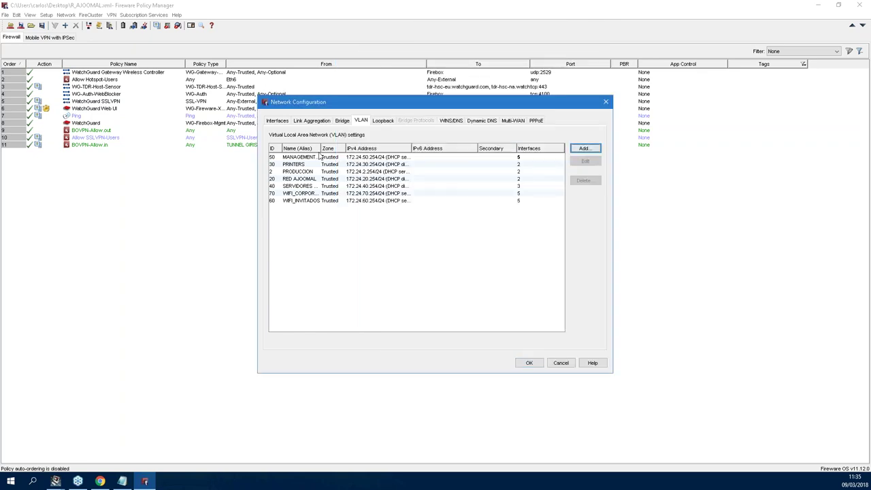
drag(320, 147, 401, 148)
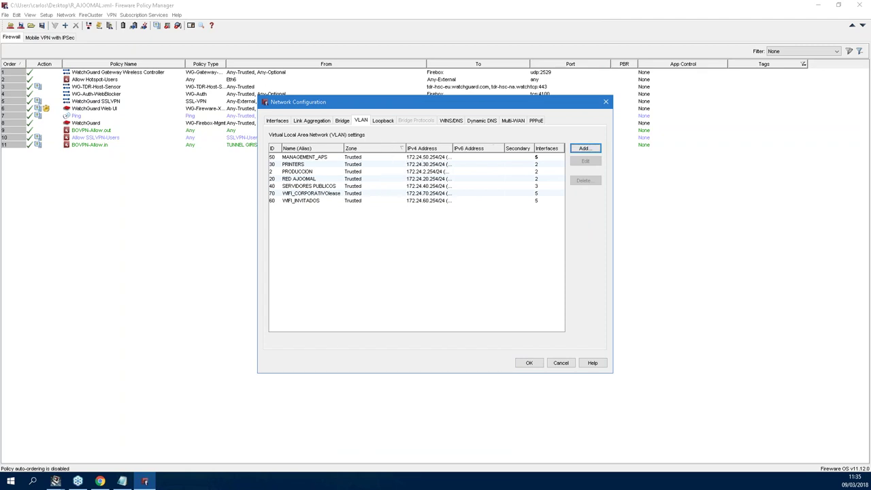
Review the WIRELESS, SERVICIOS, WAN MOVISTAR and LAN AJOOMAL interfaces, then show the empty Link Aggregation settings
click(283, 122)
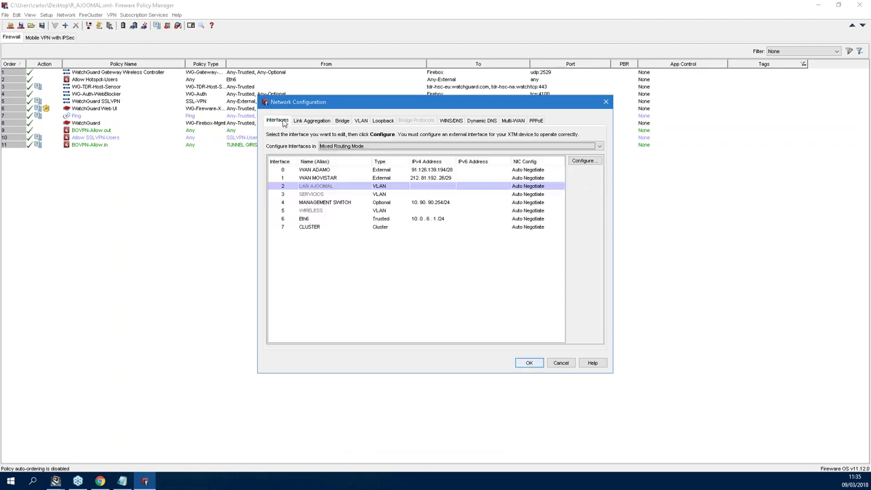
click(355, 210)
click(360, 194)
click(359, 179)
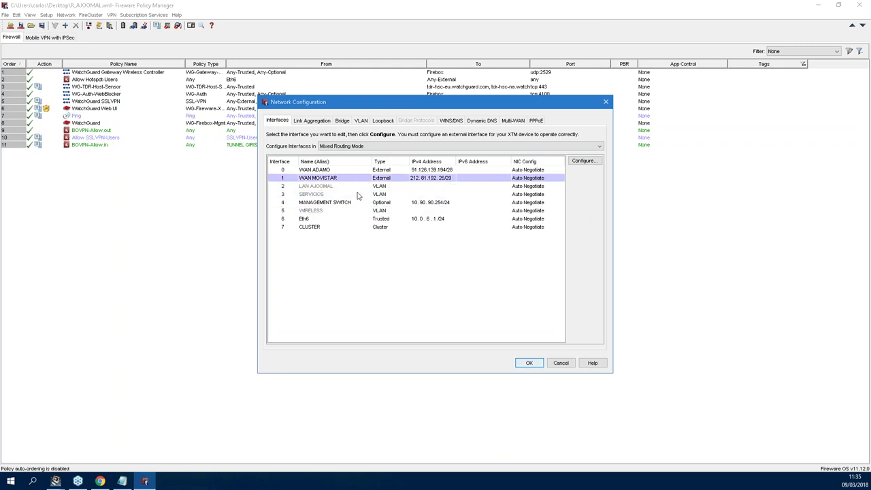
click(361, 187)
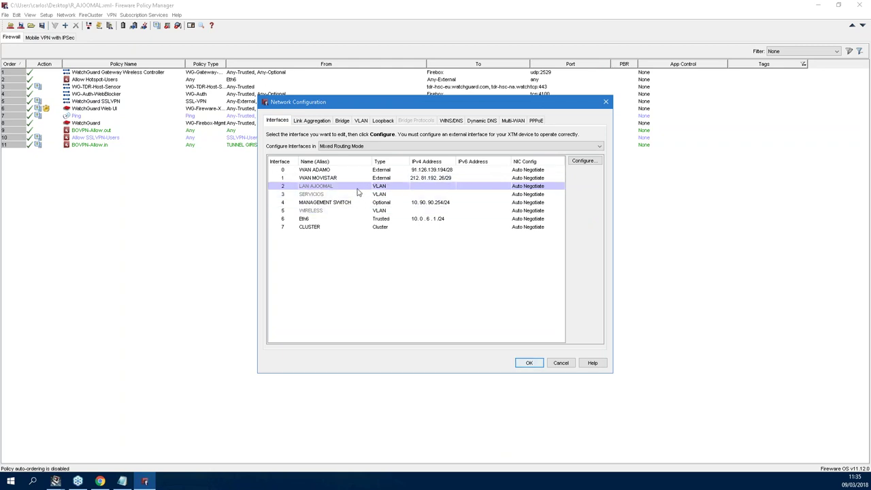
click(330, 126)
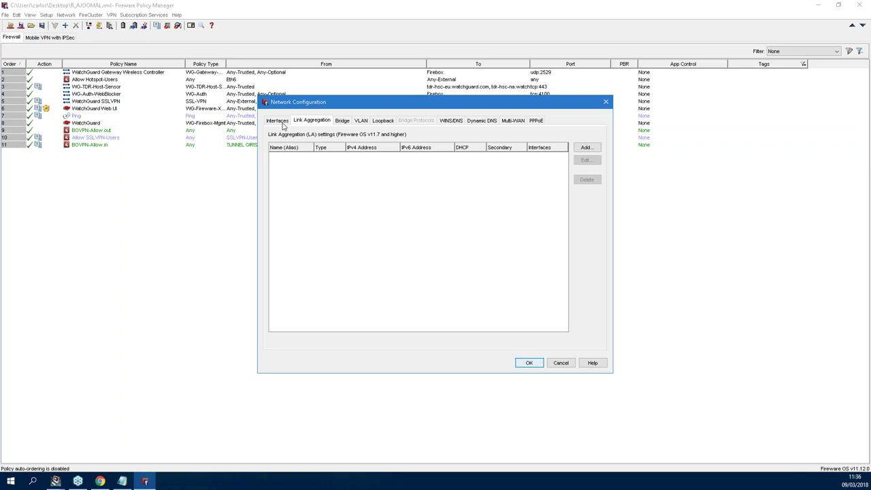
Look at the Bridge settings, then the WINS/DNS settings: domain AJOOMAL.COM, DNS 172.24.2.56 and 8.8.8.8
click(340, 123)
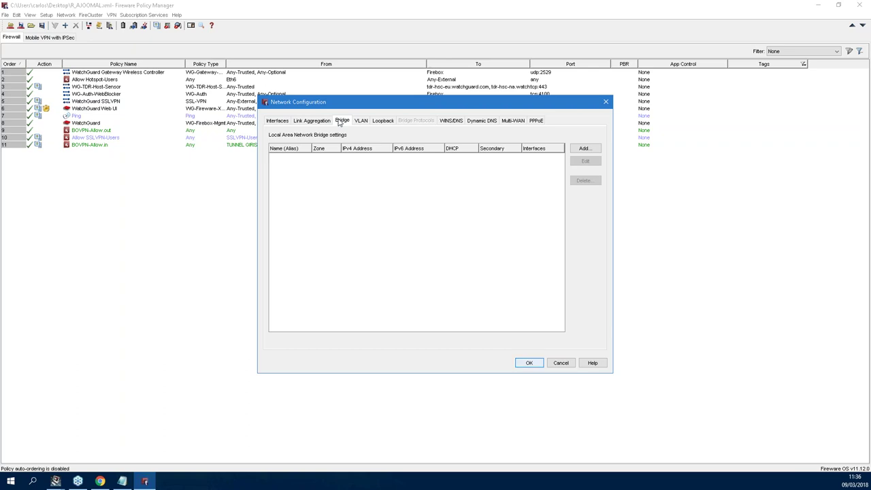
click(451, 122)
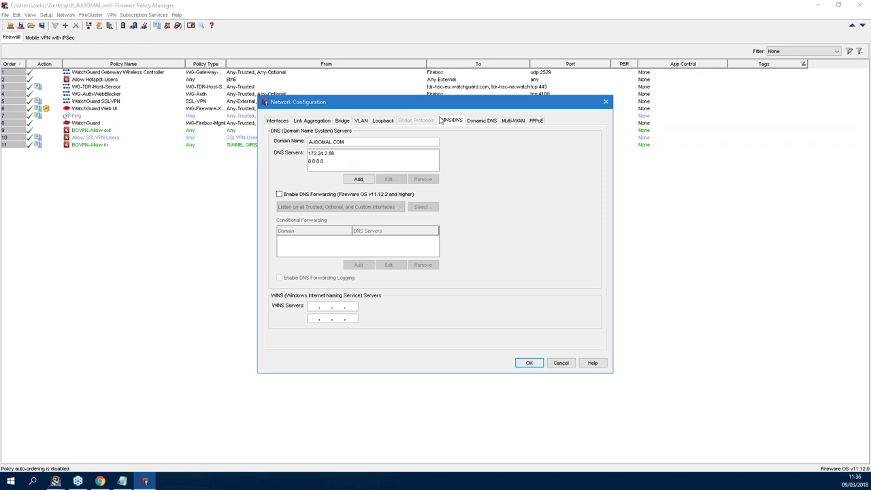
Cancel Network Configuration, then start a Host IPv4 static route and cancel without adding it
click(561, 363)
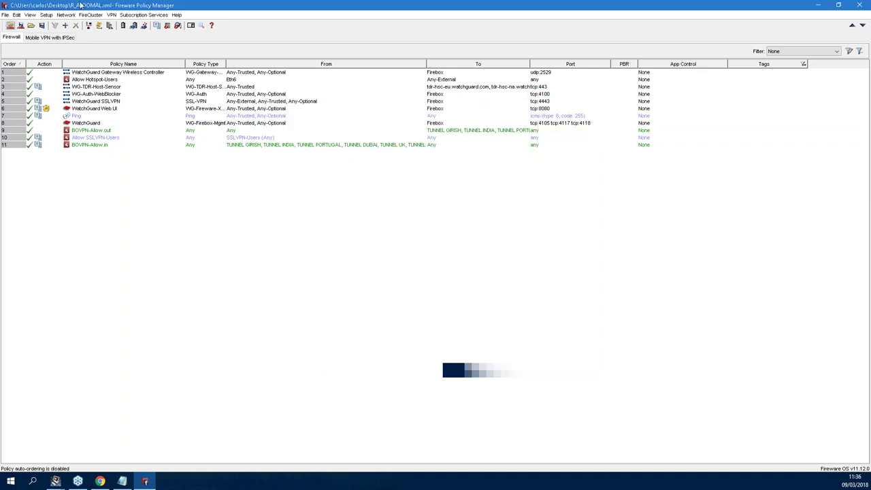
click(75, 14)
click(78, 65)
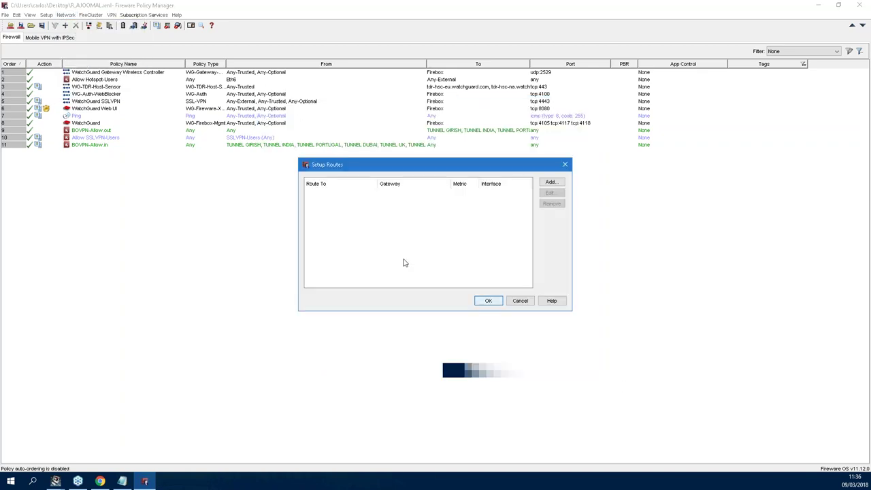
click(561, 182)
click(484, 214)
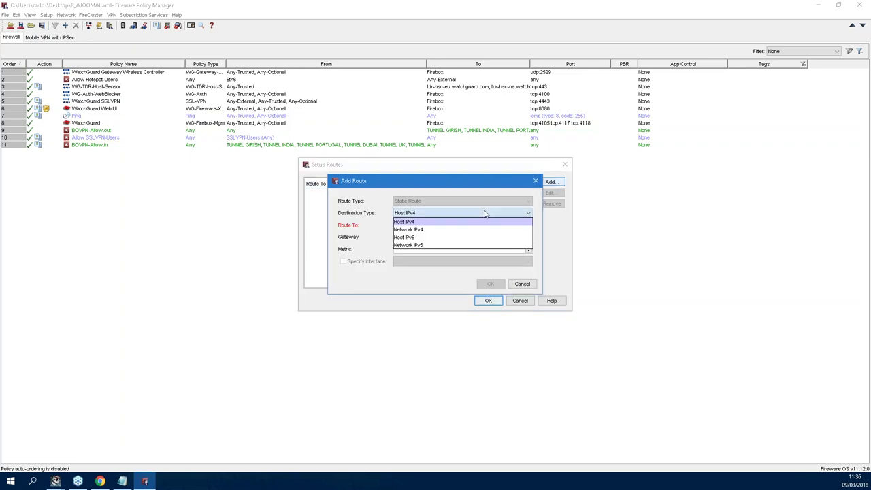
click(496, 301)
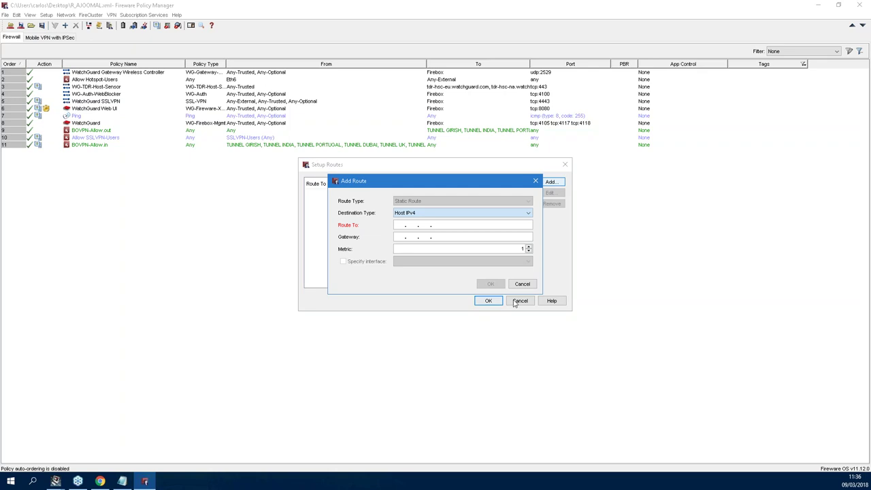
click(524, 286)
click(519, 301)
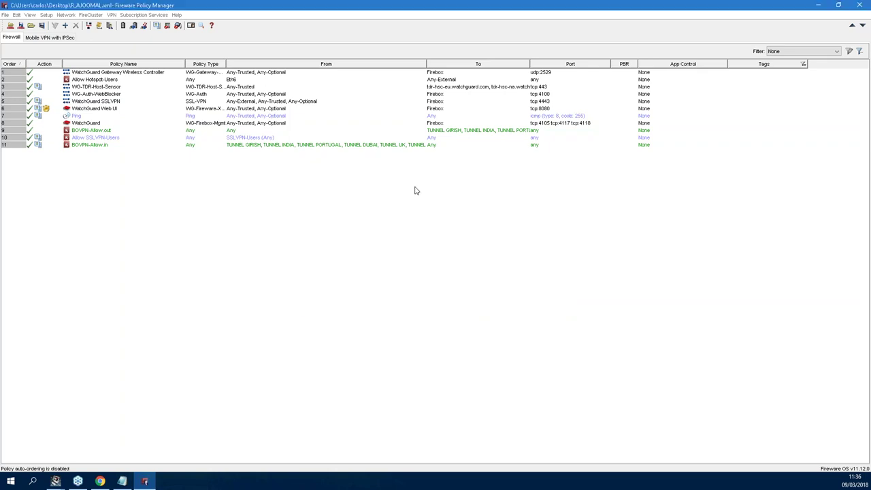
Enable OSPF in Dynamic Routing, try importing a config file, then cancel without saving
click(66, 14)
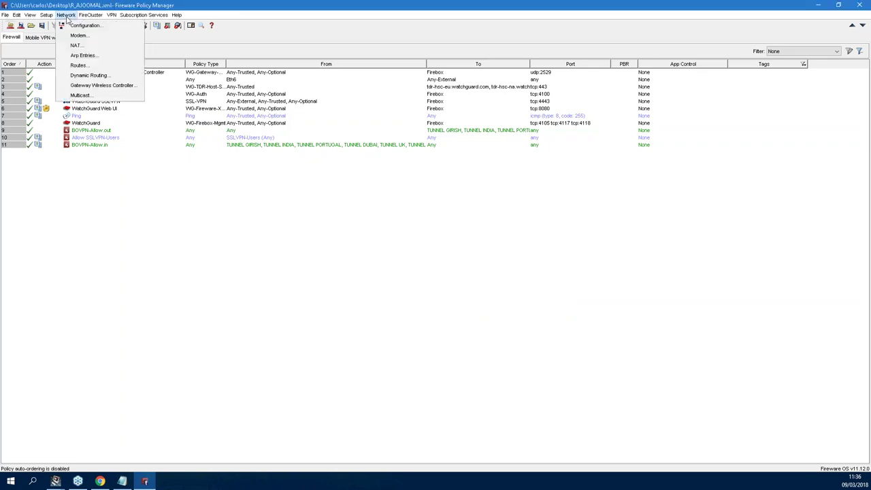
click(85, 73)
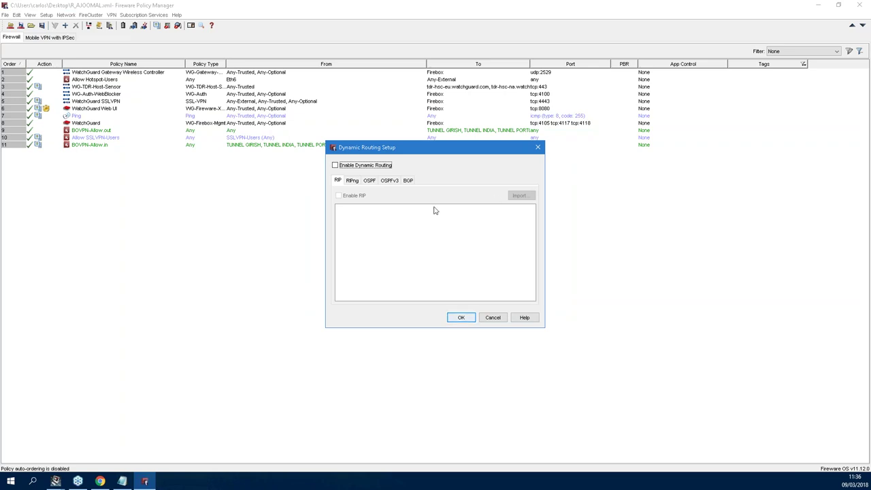
click(374, 167)
click(369, 181)
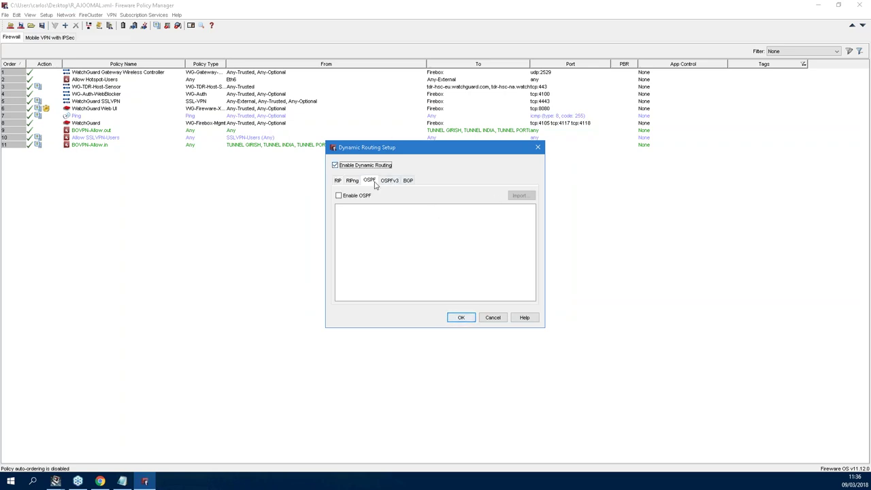
click(343, 196)
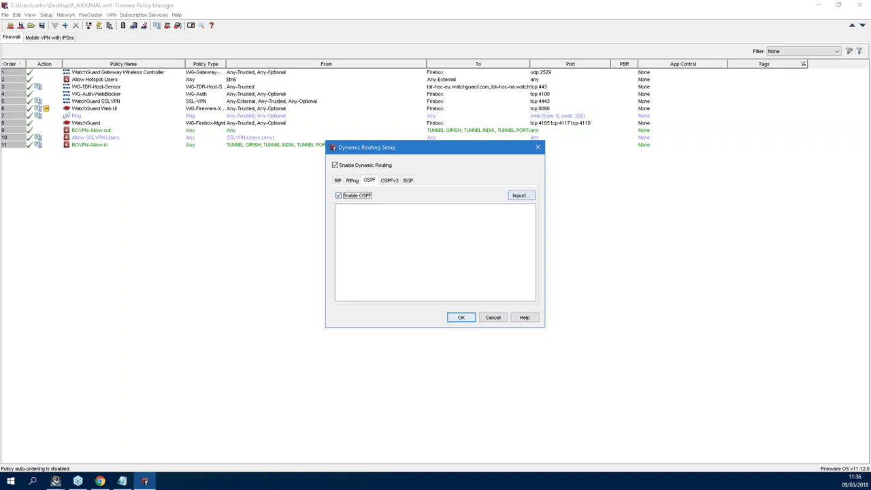
click(510, 199)
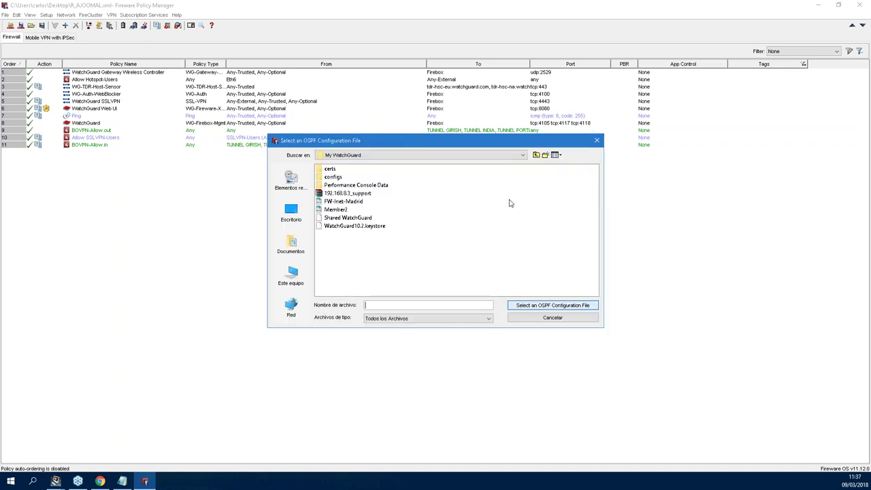
click(557, 317)
click(485, 319)
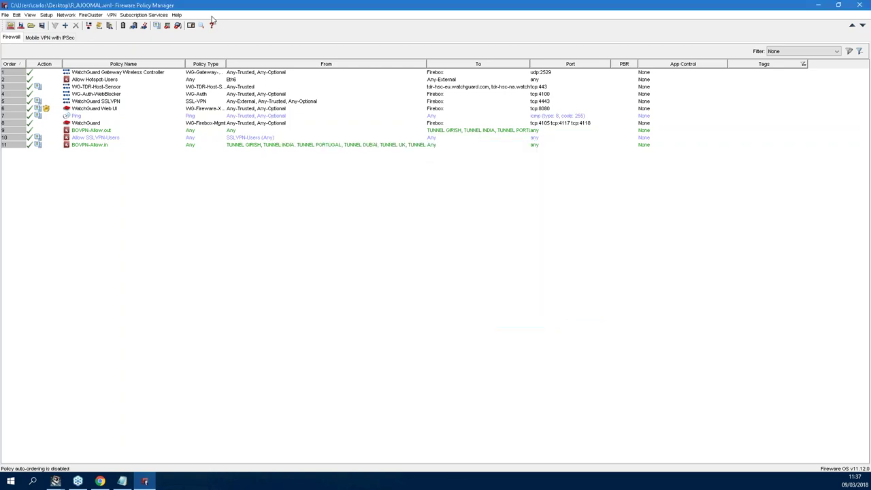
click(102, 16)
mouse_move(66, 16)
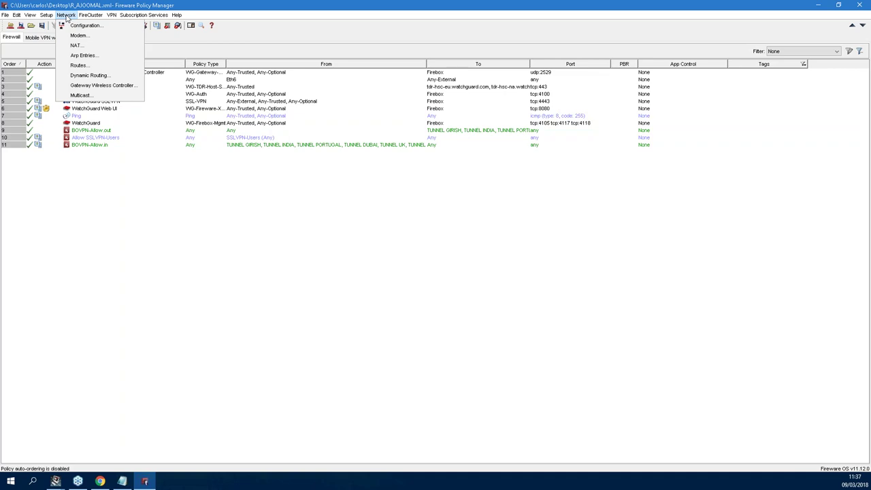
click(106, 87)
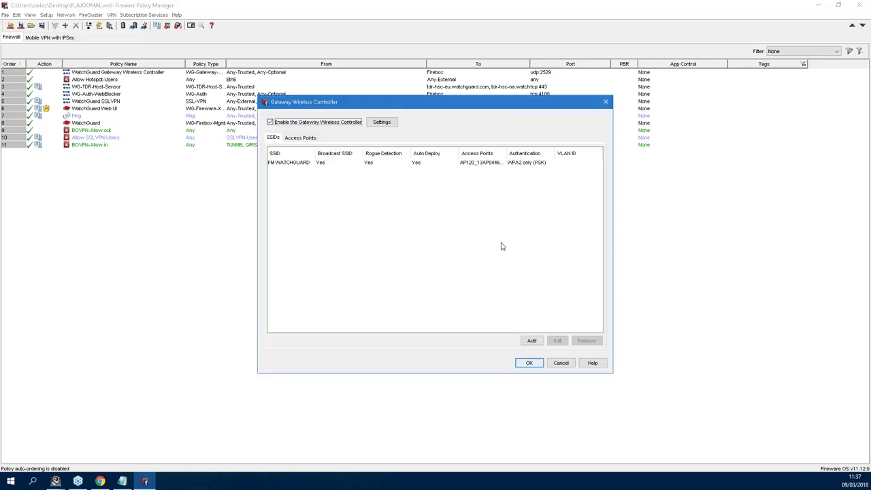
click(304, 137)
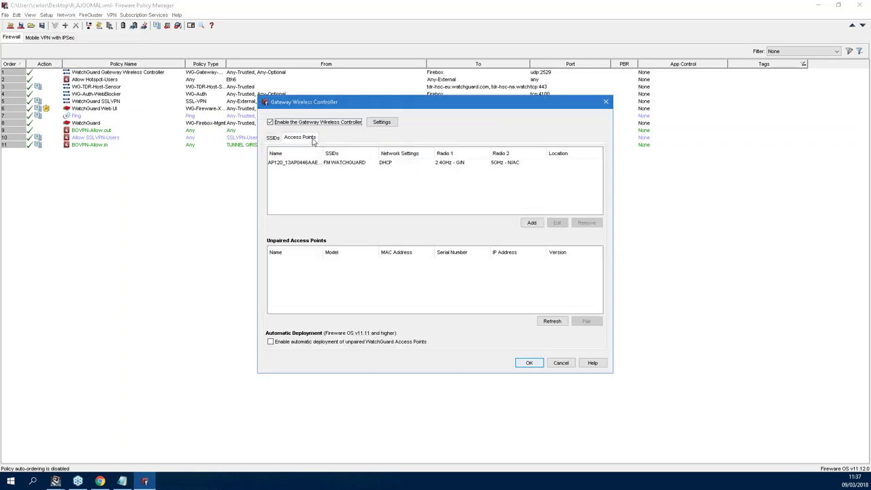
click(273, 137)
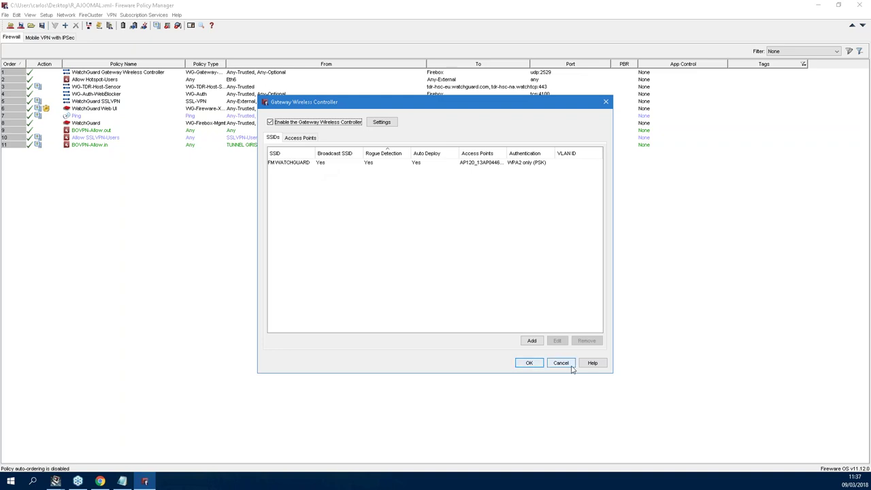
drag(570, 365, 476, 276)
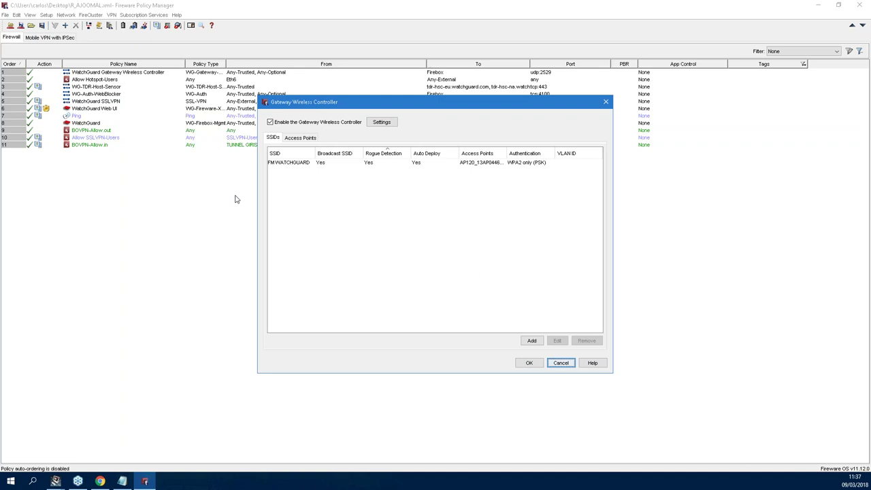
click(564, 364)
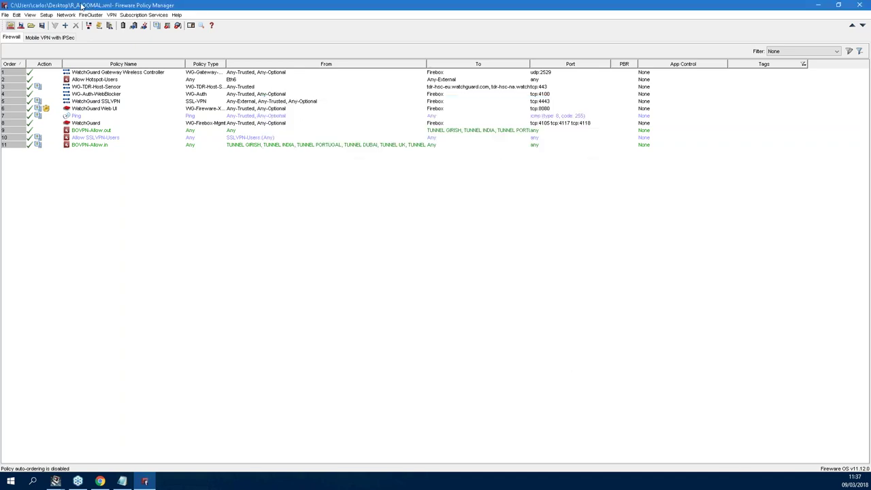
click(67, 14)
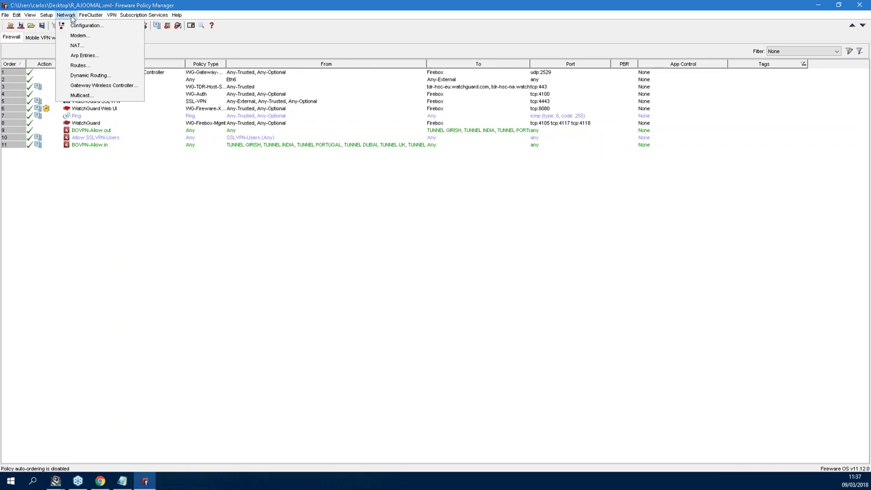
click(77, 45)
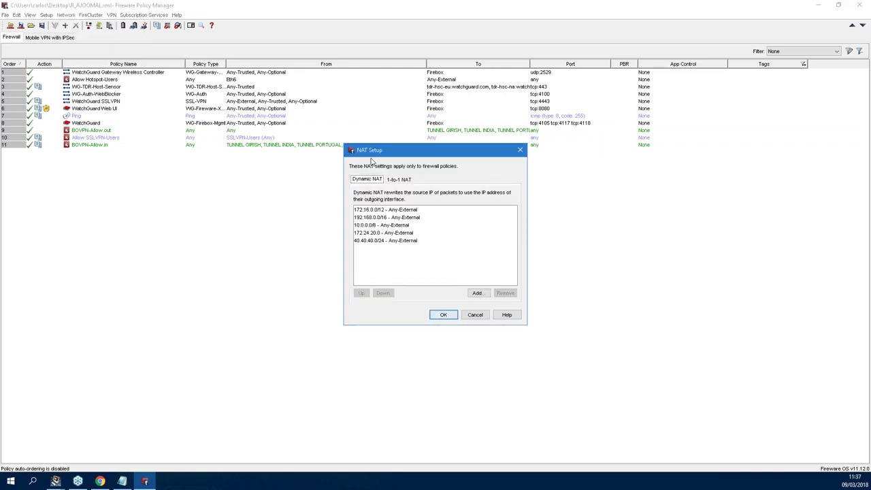
click(398, 179)
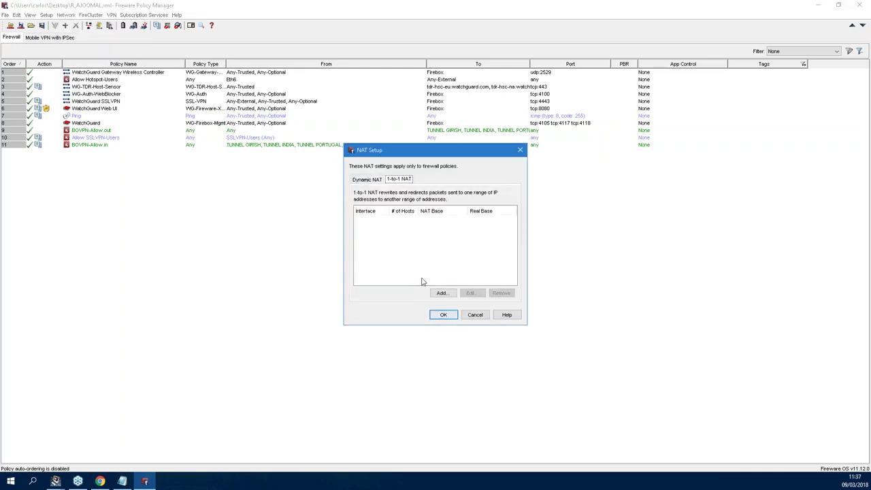
click(467, 320)
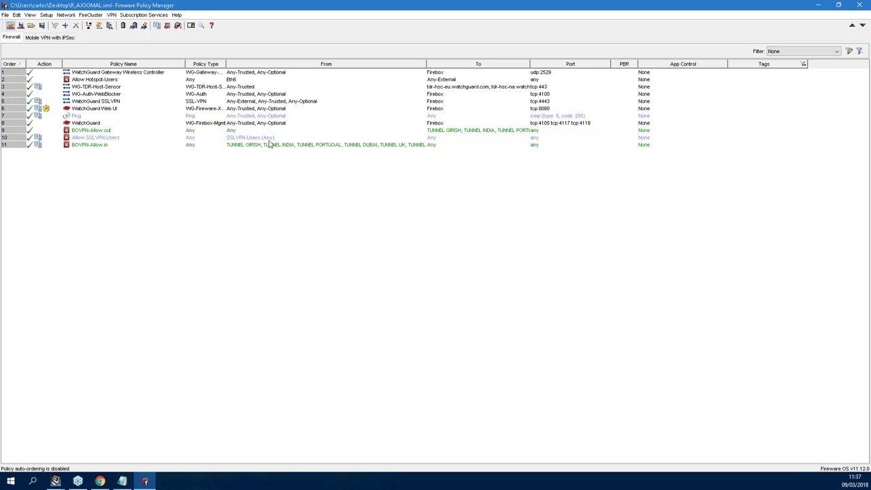
Create a new policy from the Finger packet filter template
click(65, 26)
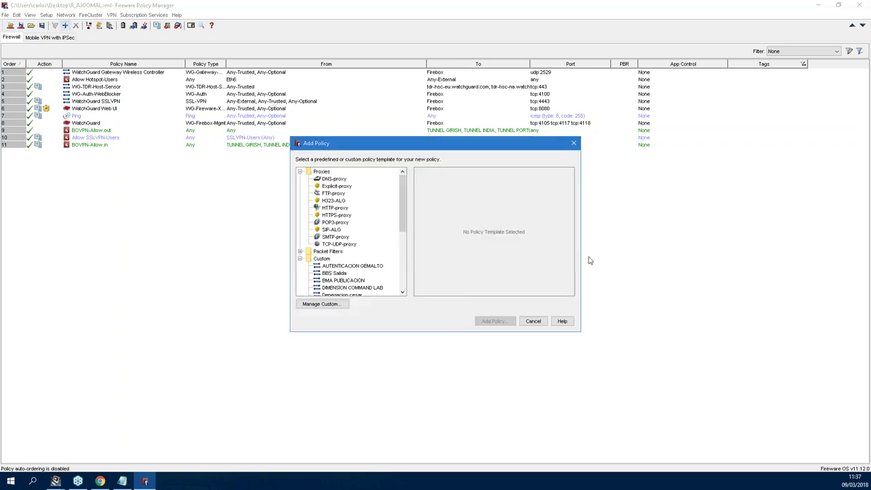
click(300, 172)
click(307, 188)
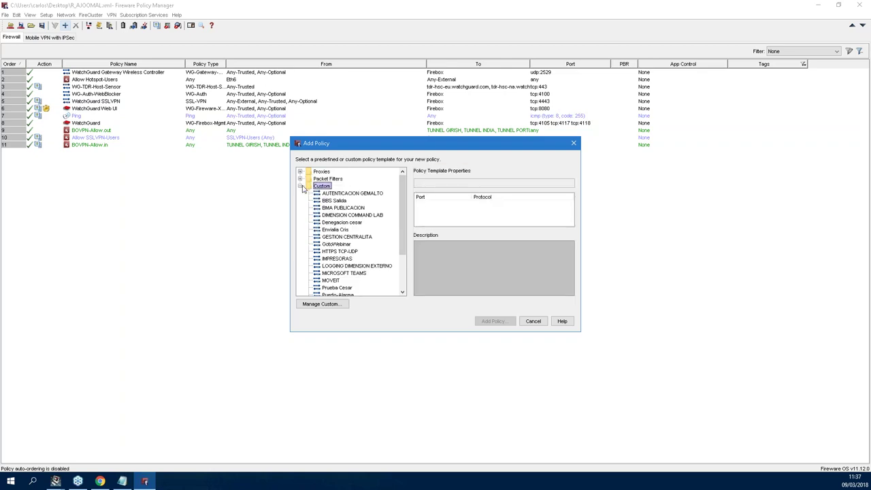
click(300, 179)
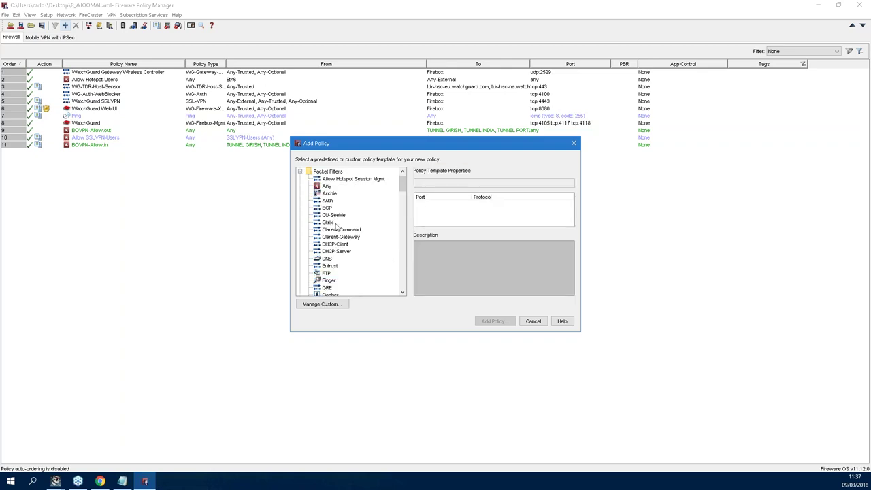
click(329, 280)
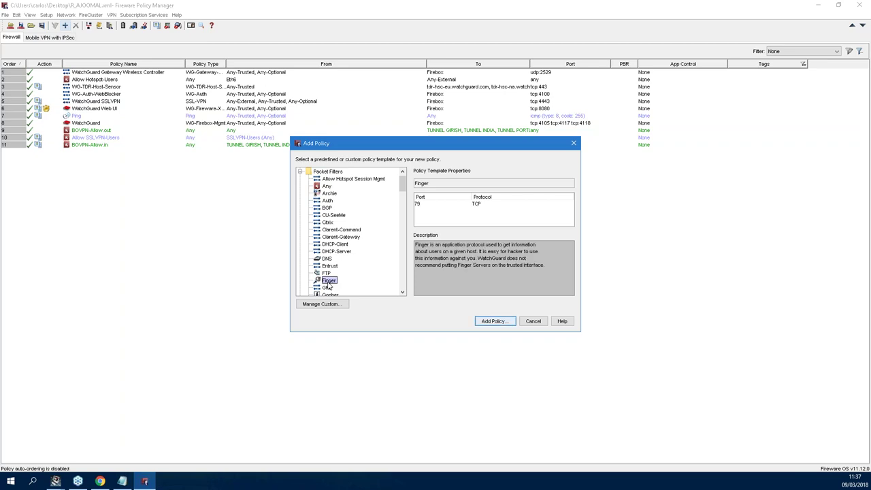
double_click(334, 282)
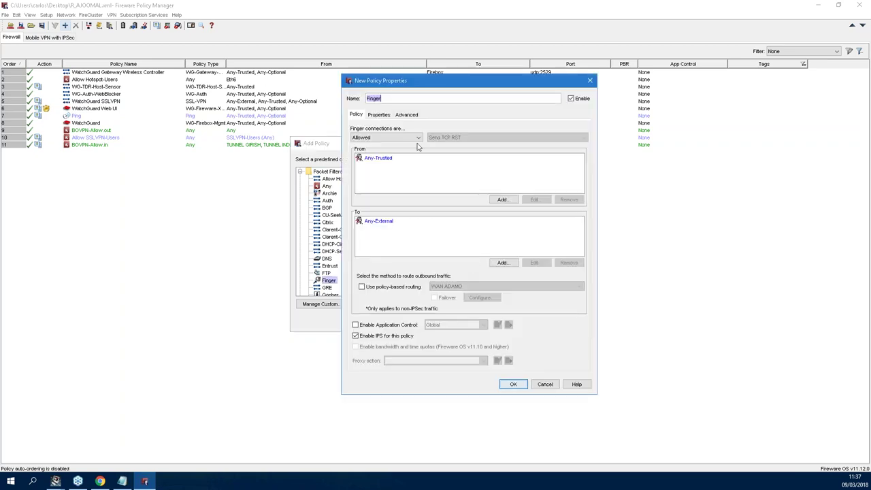
Replace Any-Trusted with an authorized firewall user account as the policy source
click(385, 166)
click(569, 199)
click(504, 199)
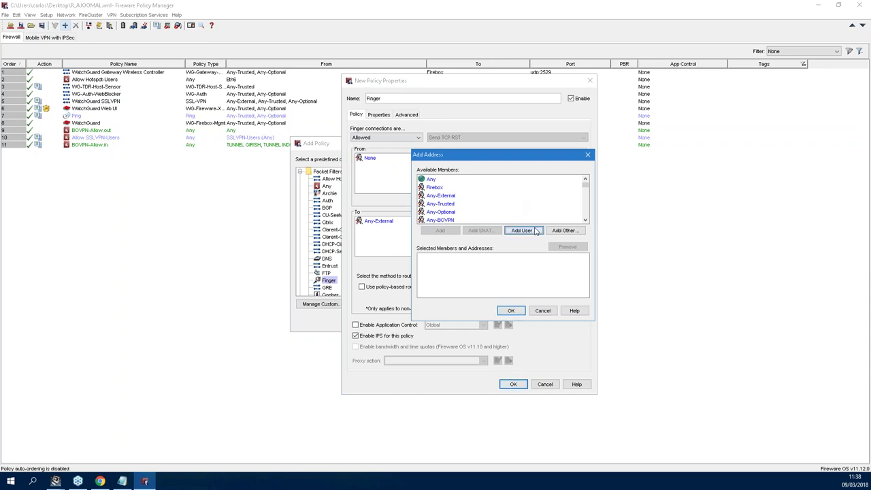
click(524, 230)
click(469, 243)
click(537, 275)
click(511, 310)
Enable policy-based routing with WAN failover, accept the interface order, and save the policy
click(398, 287)
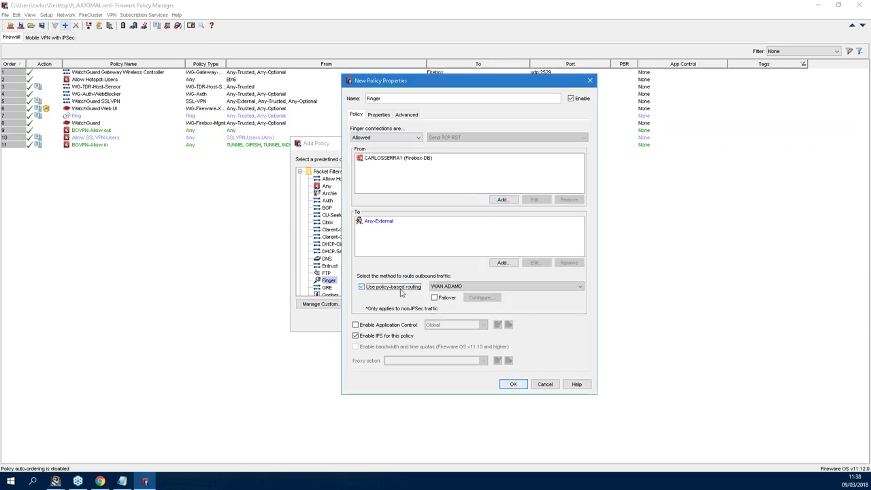
click(439, 297)
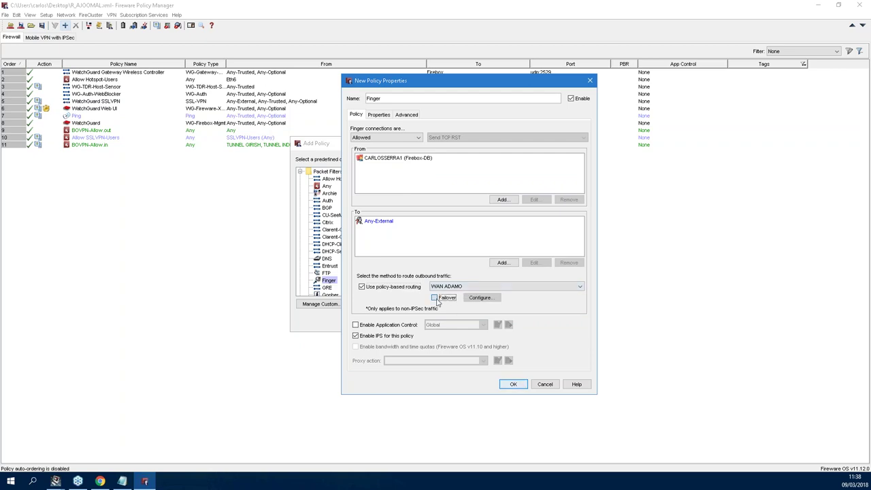
click(481, 298)
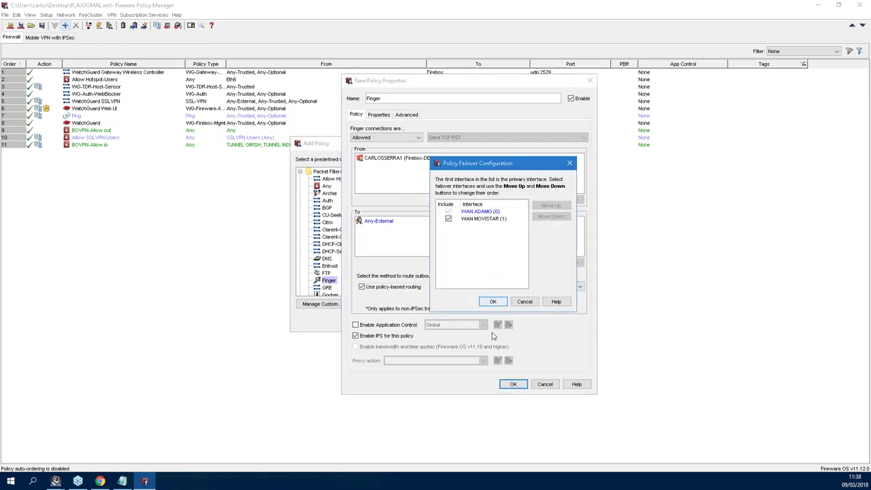
click(494, 303)
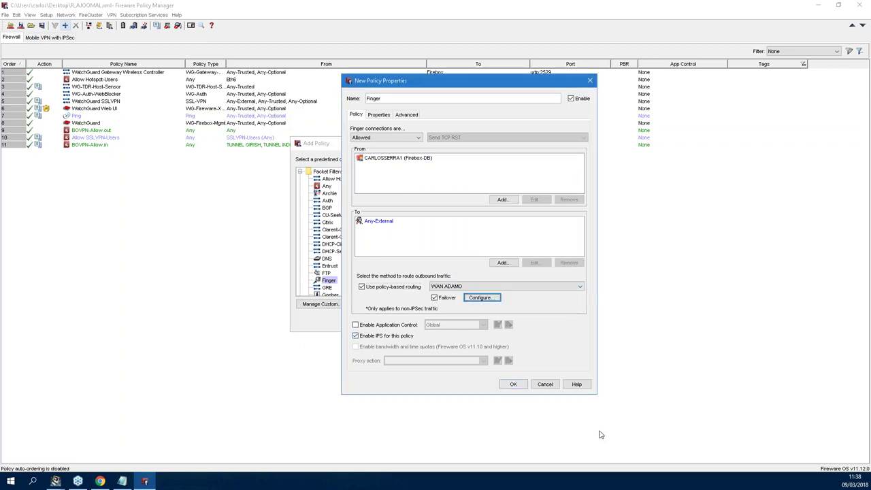
click(522, 388)
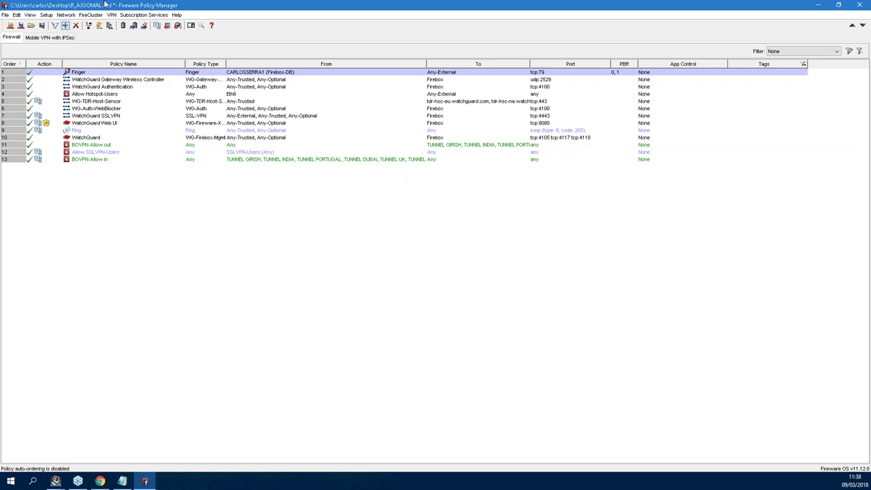
In Finger's Advanced tab, apply dynamic NAT to all traffic with source IP 20.20.20.23
double_click(282, 73)
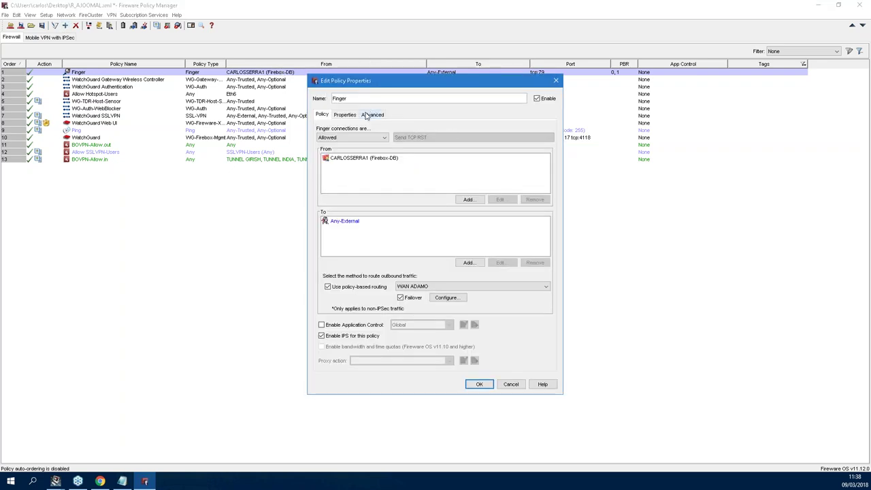
click(371, 115)
click(357, 304)
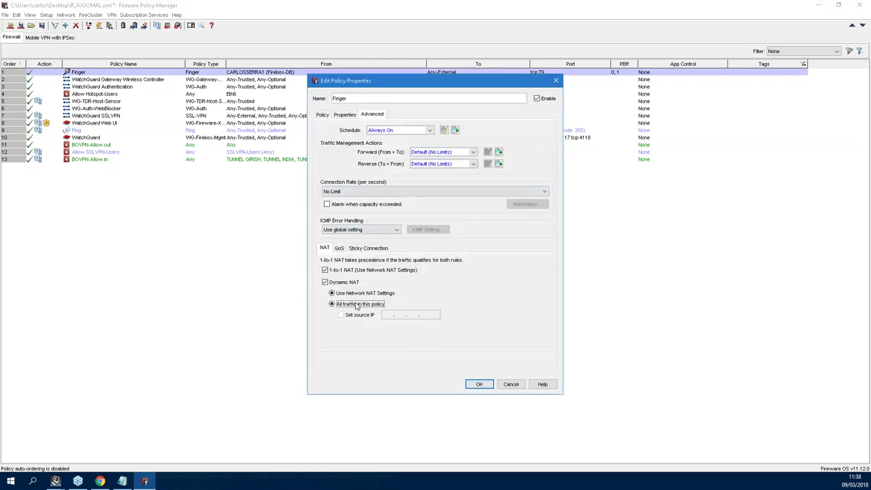
click(341, 315)
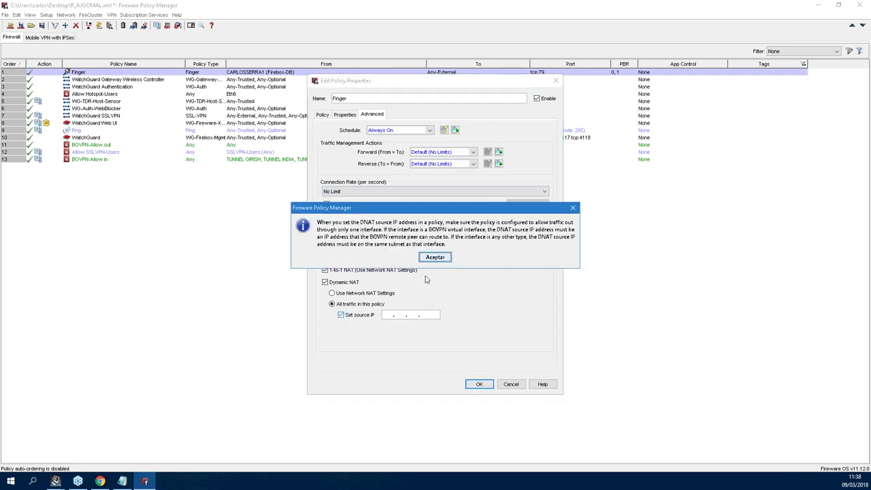
click(432, 255)
click(322, 114)
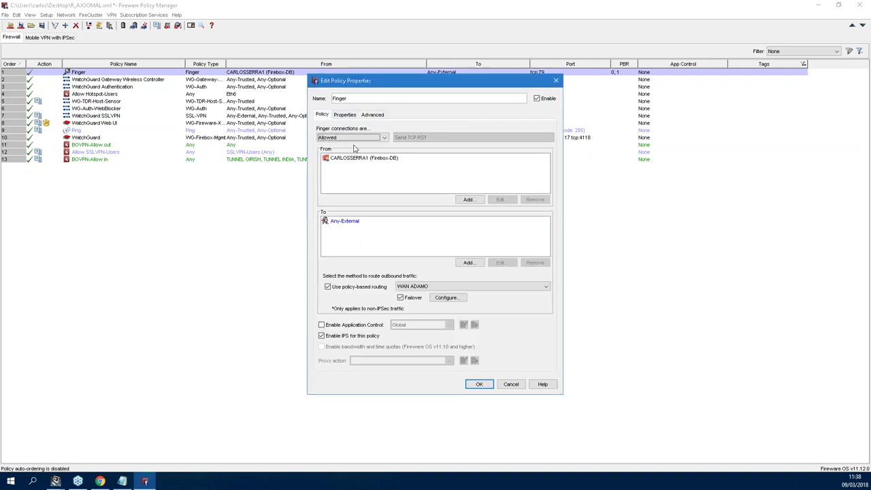
click(374, 114)
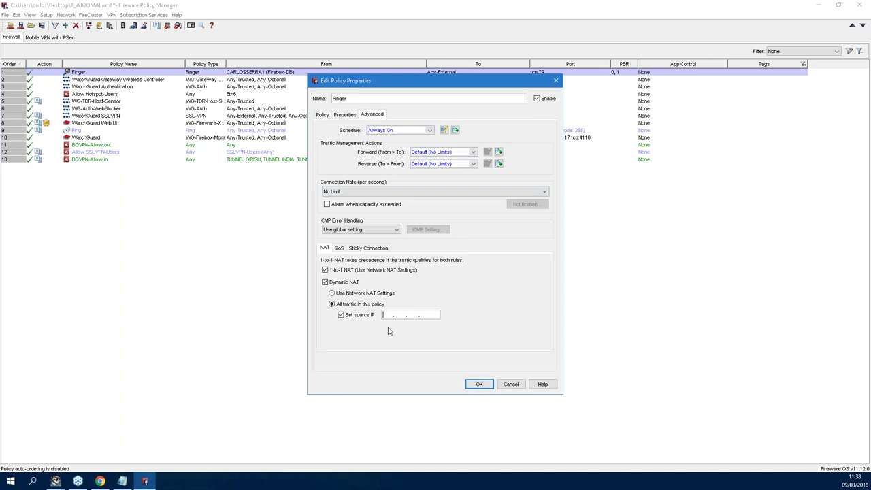
text(20. 20. 20.2)
key(BackSpace)
text(23)
click(478, 384)
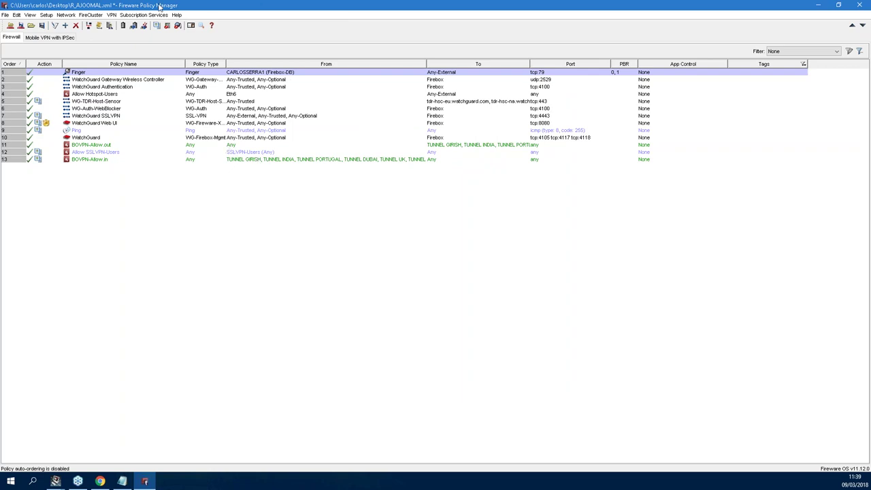
click(84, 16)
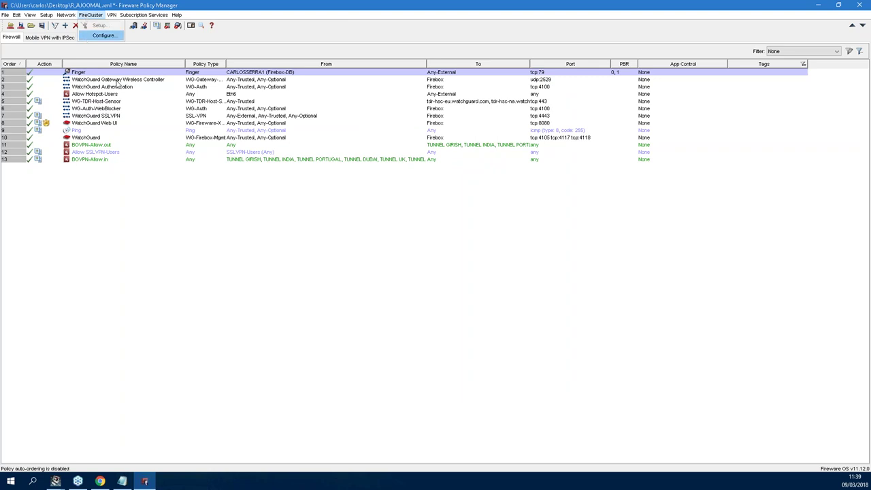
click(102, 35)
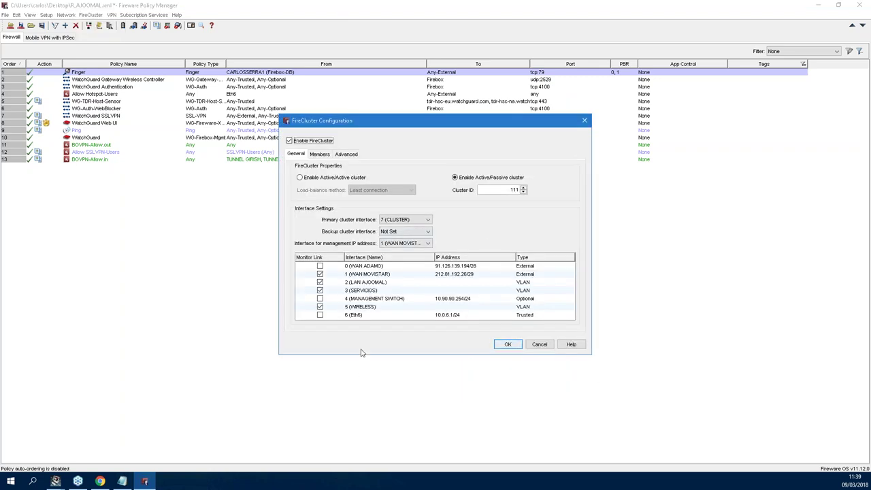
drag(359, 354, 359, 438)
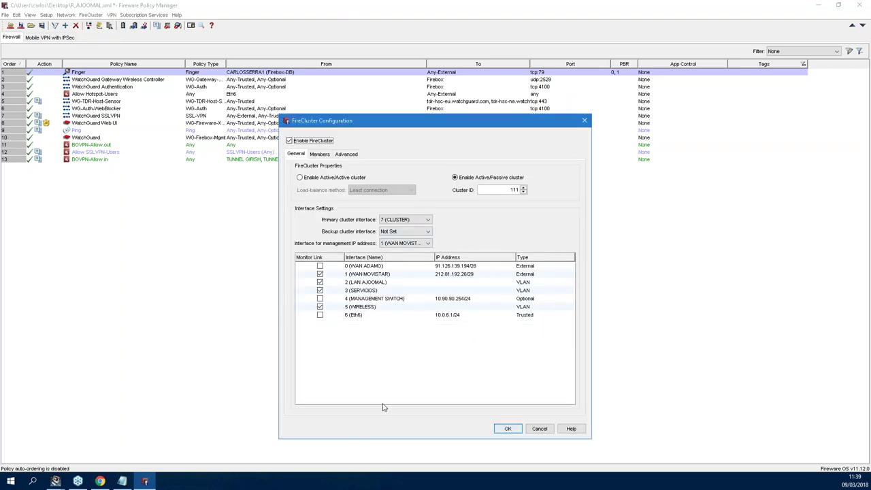
click(320, 153)
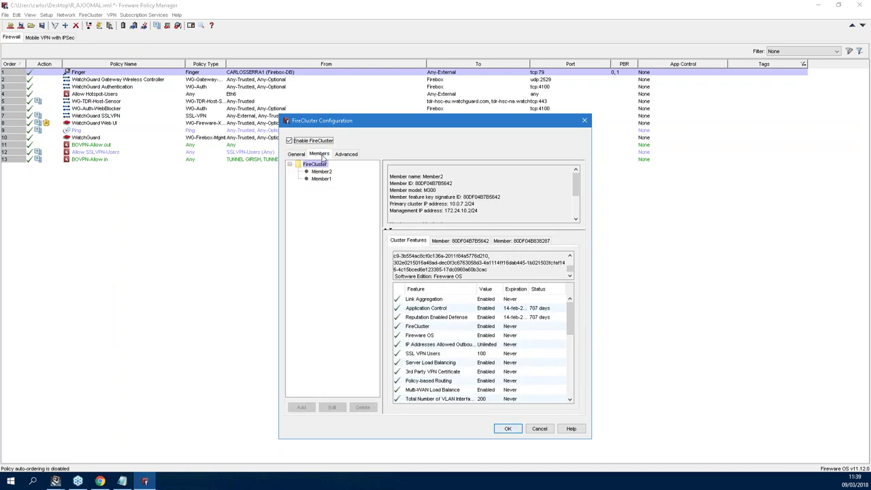
click(321, 171)
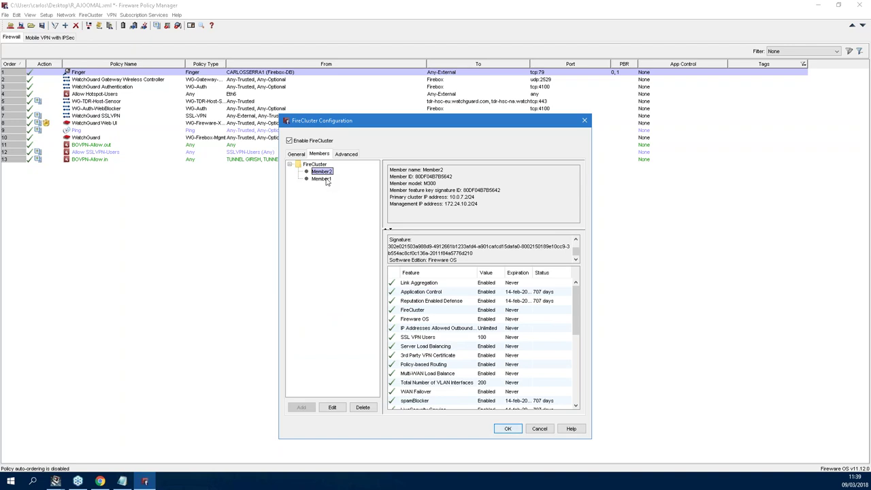
click(323, 179)
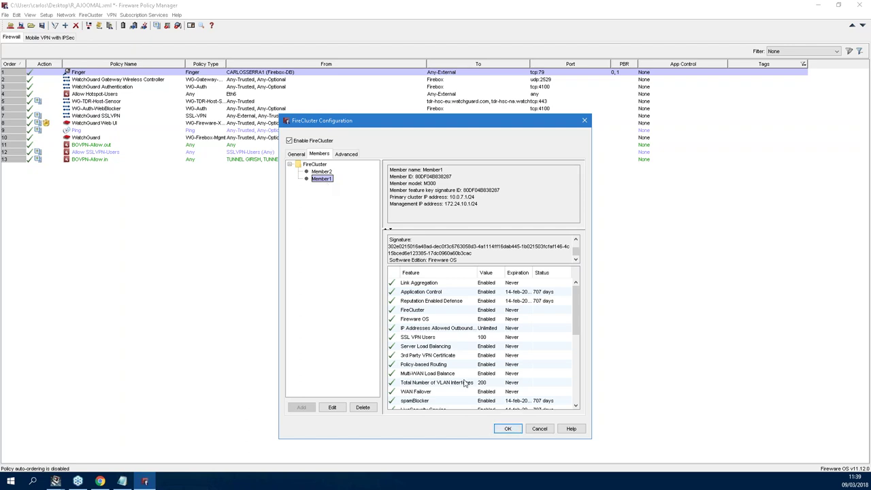
scroll(579, 317, down, 3)
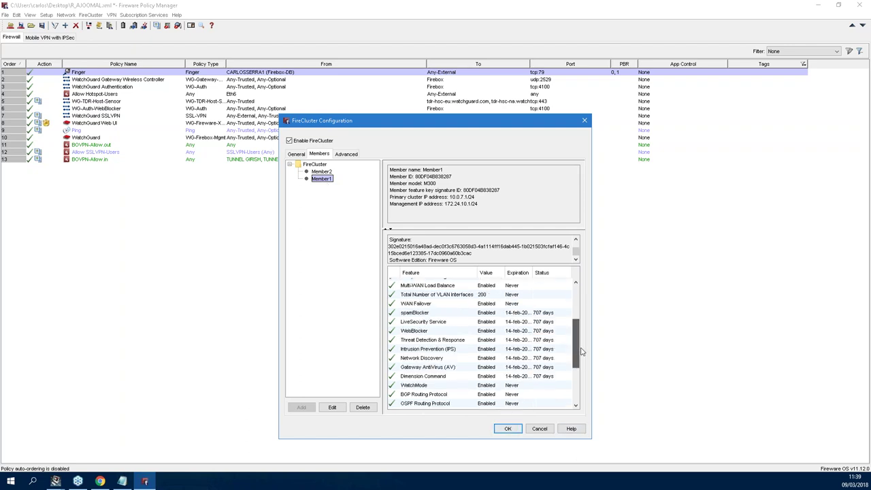
scroll(582, 353, down, 3)
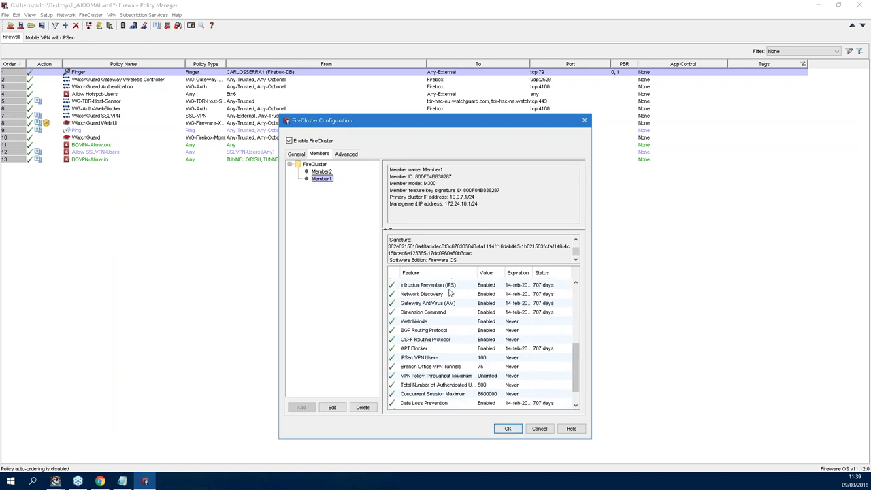
click(324, 171)
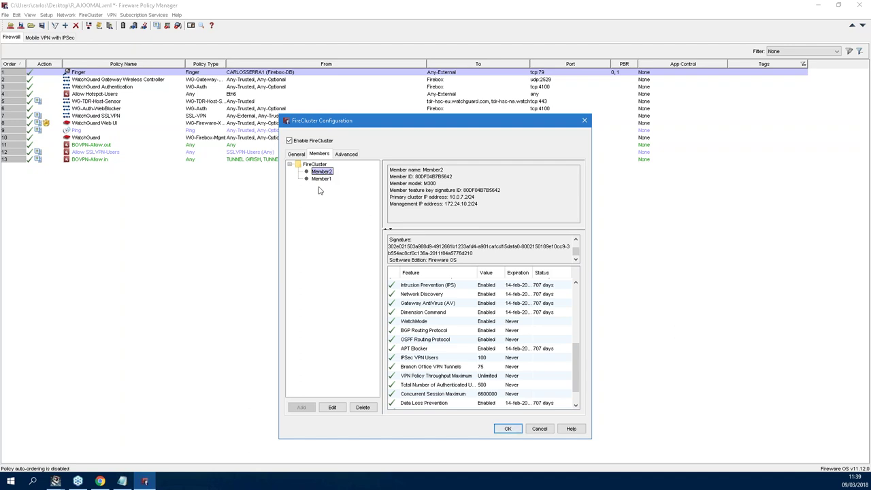
click(321, 180)
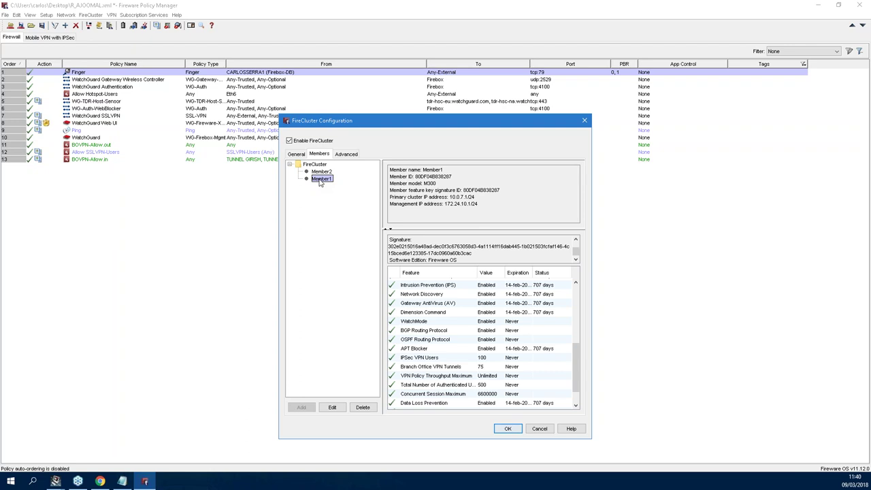
click(539, 428)
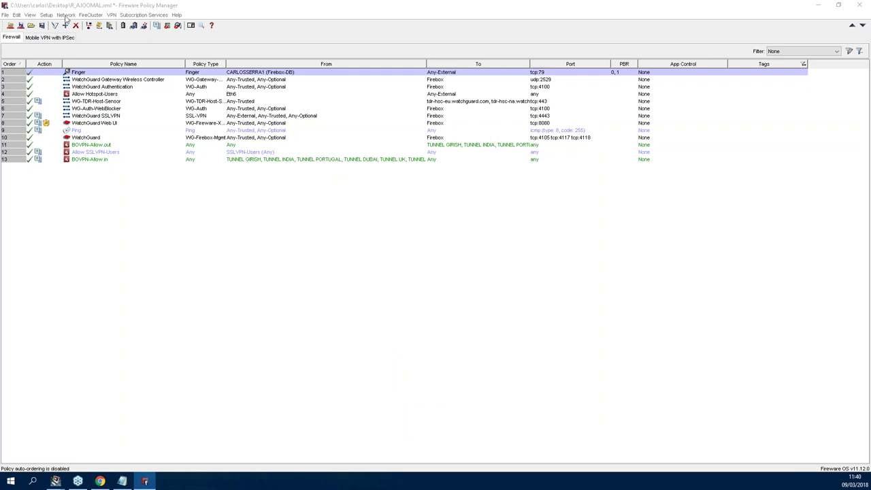
click(276, 237)
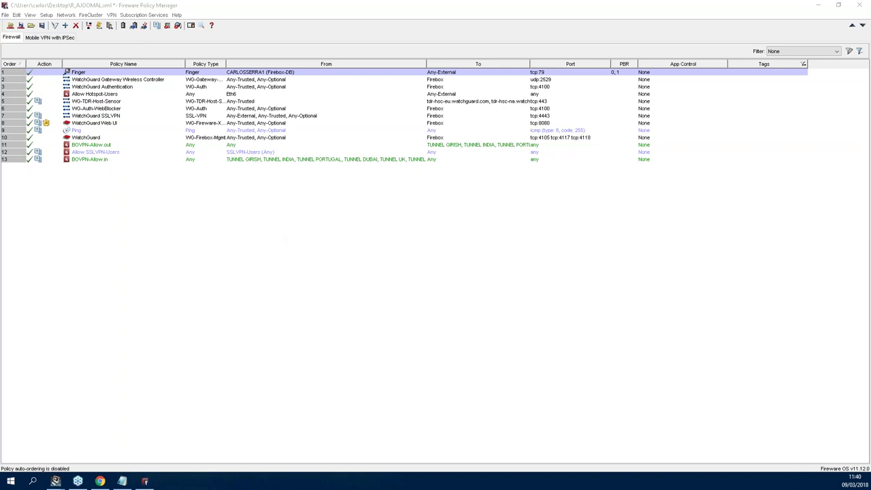
click(218, 232)
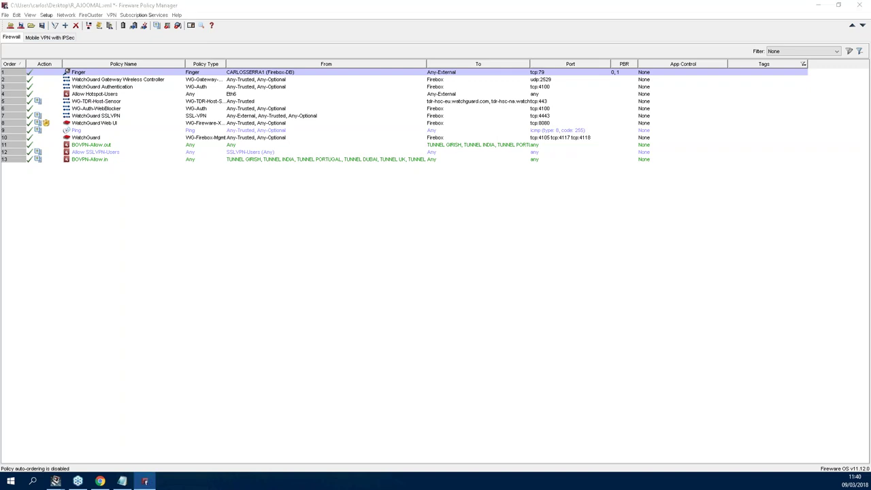
click(218, 350)
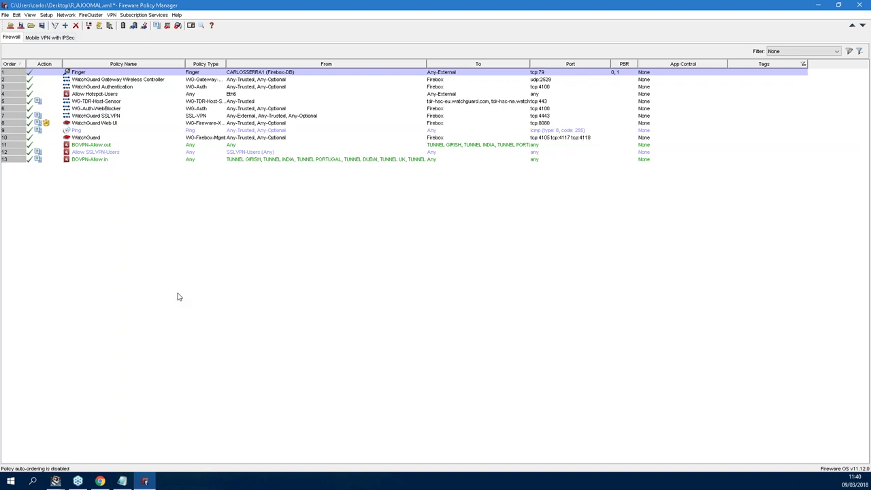
click(155, 15)
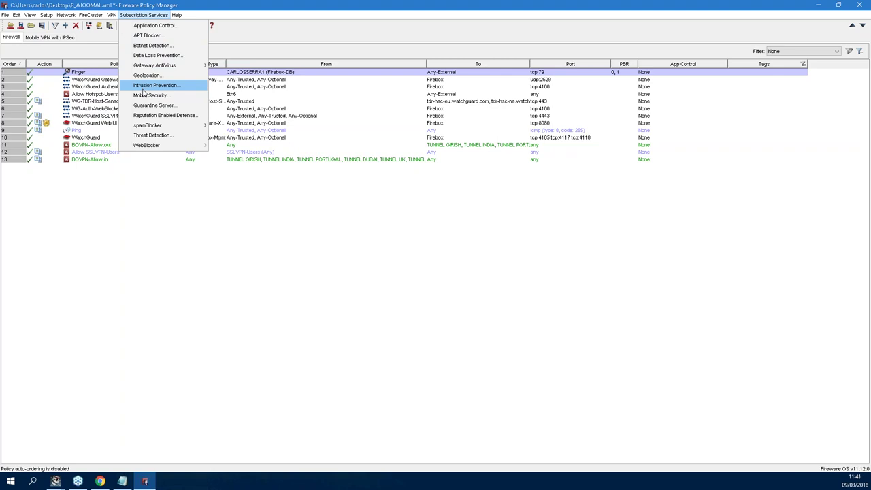
mouse_move(142, 149)
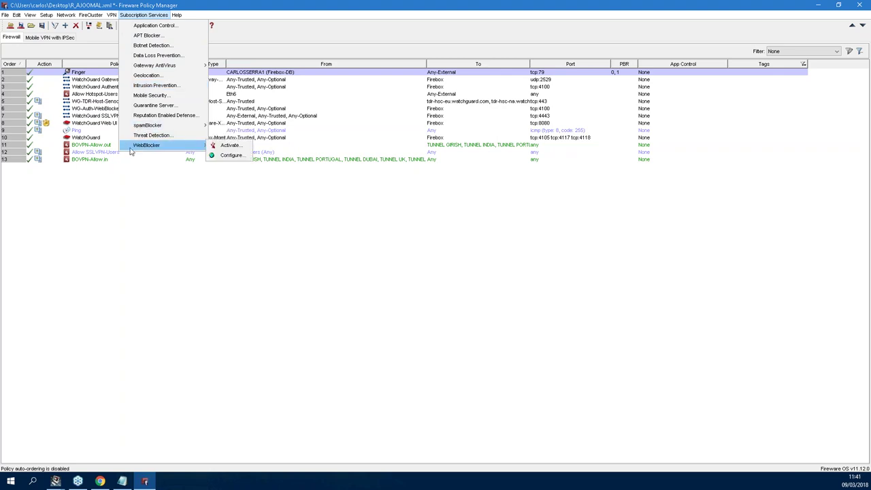
click(211, 225)
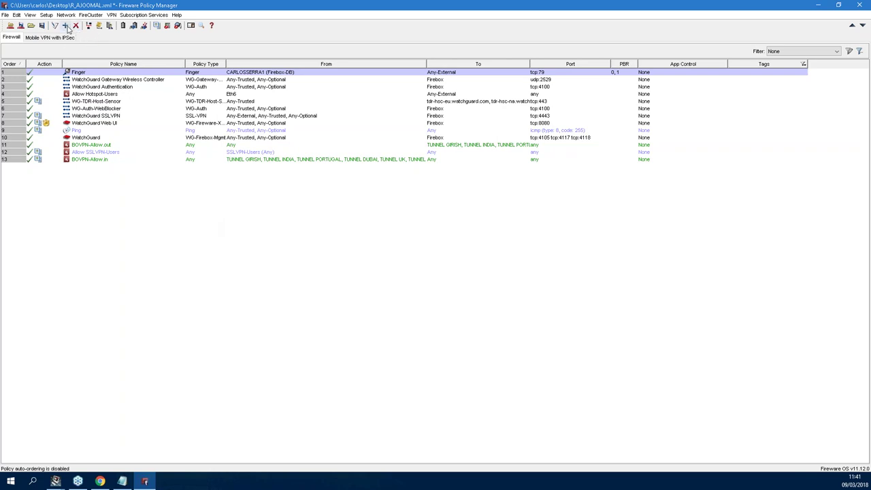
Browse the Add Policy templates, comparing the HTTP-proxy template with the HTTP packet filter
click(66, 27)
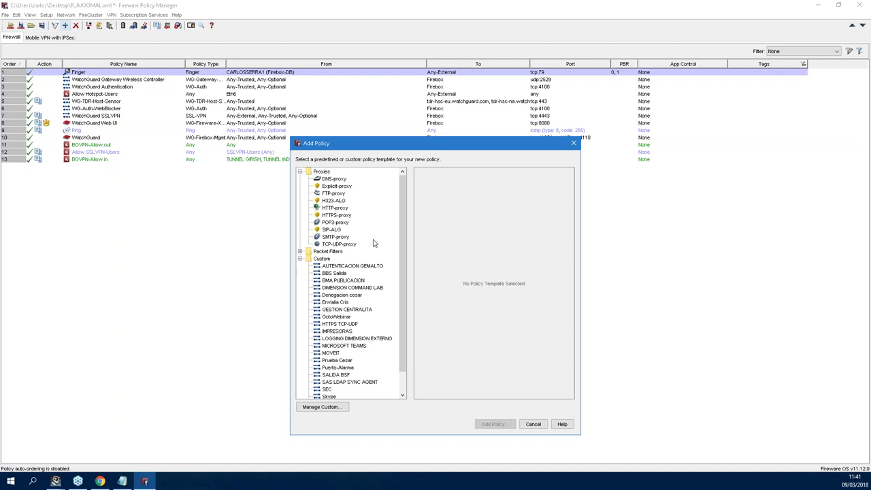
click(300, 258)
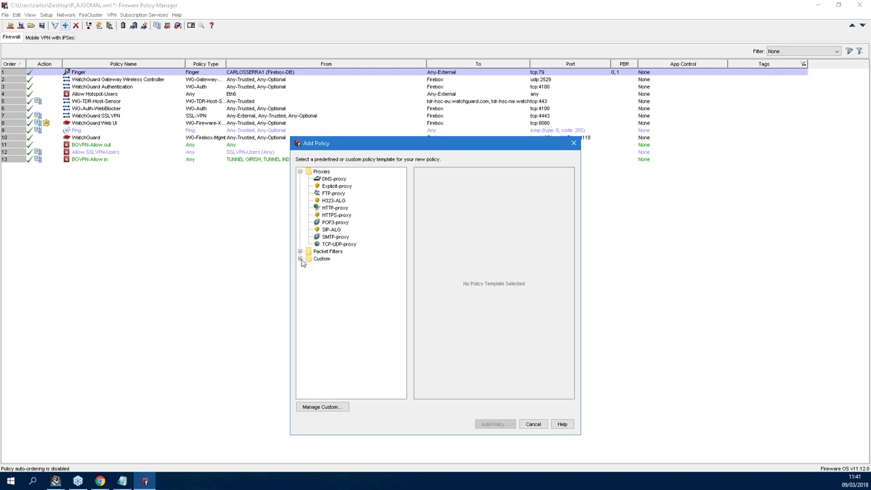
click(323, 171)
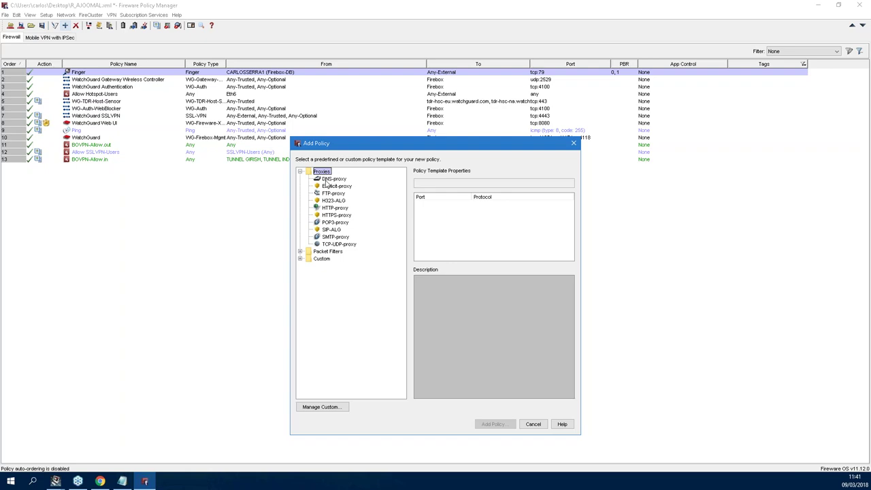
click(326, 180)
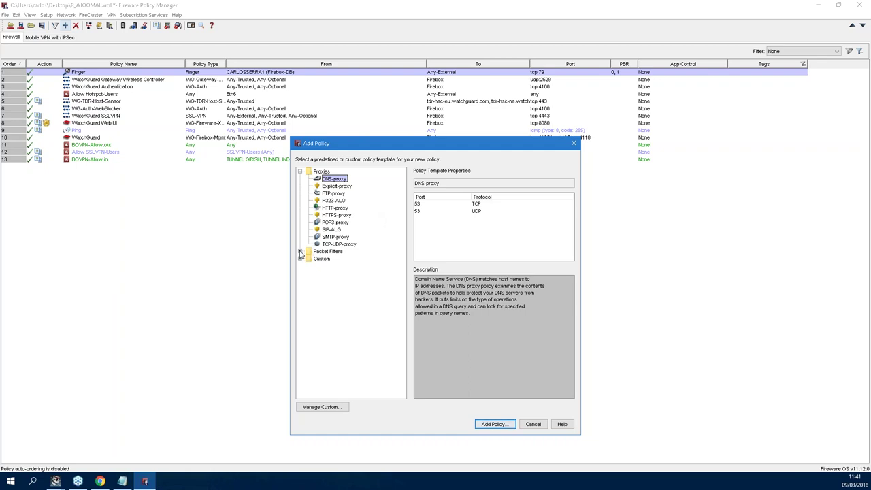
click(334, 208)
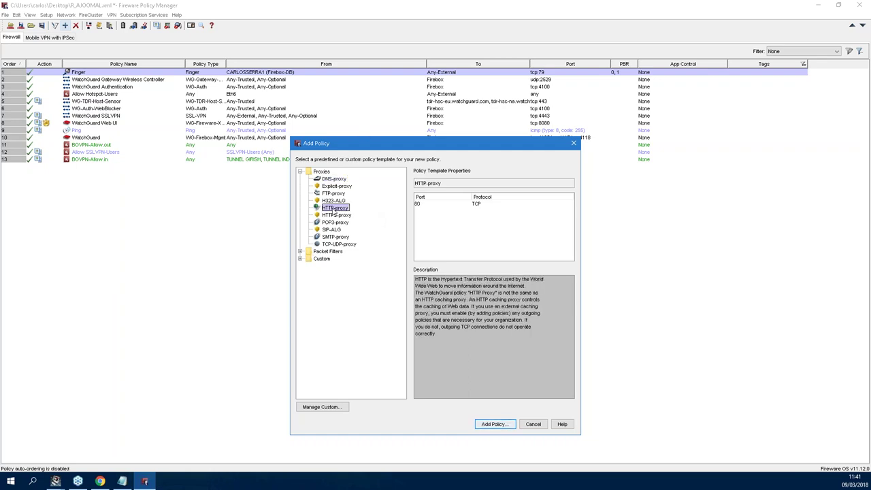
click(300, 251)
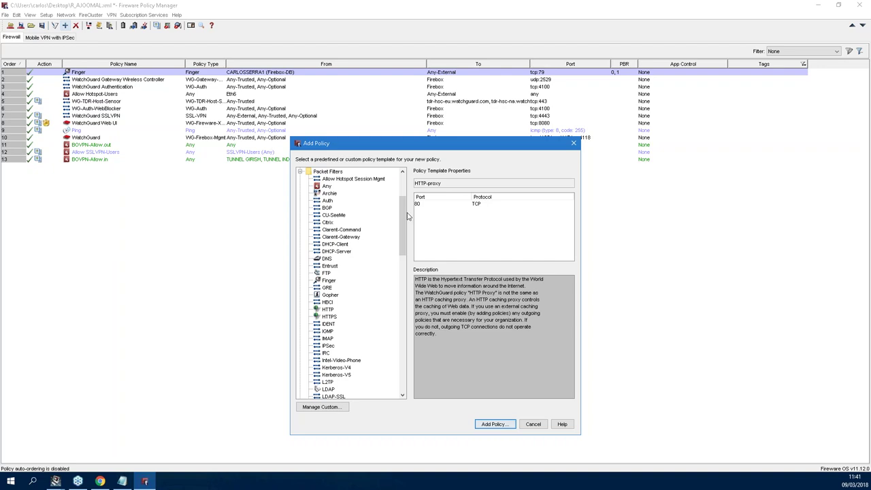
click(328, 310)
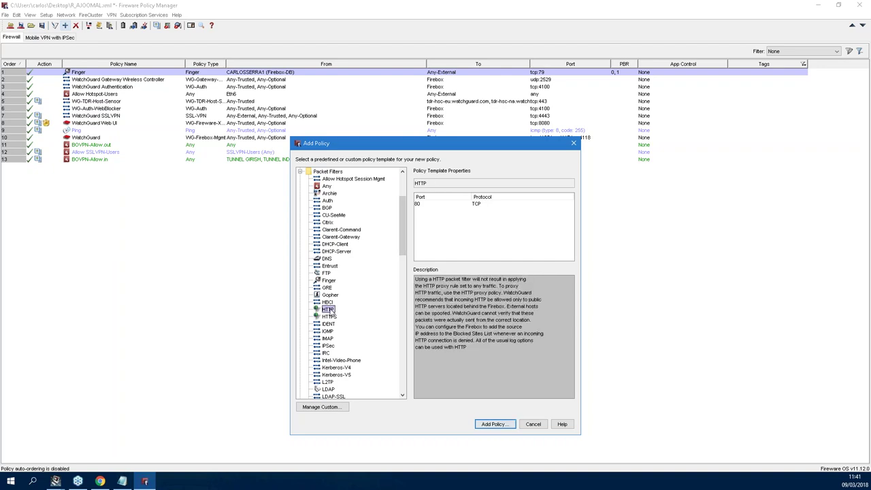
drag(405, 222, 503, 215)
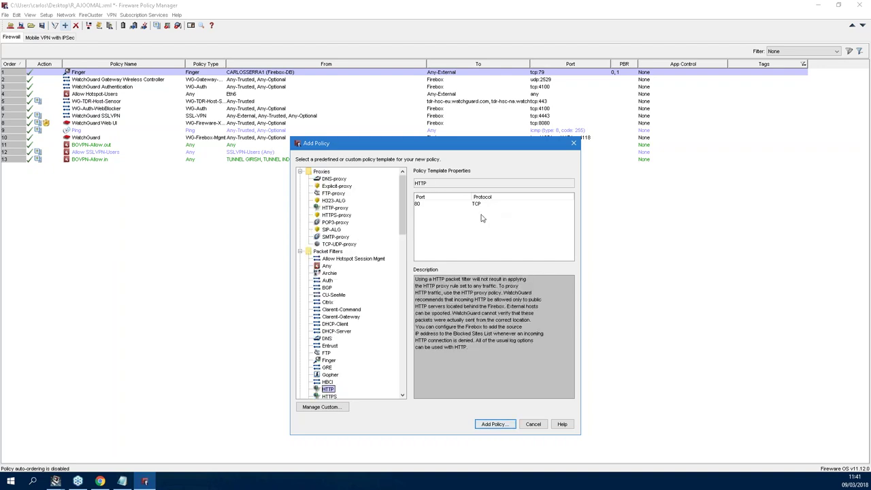
click(343, 208)
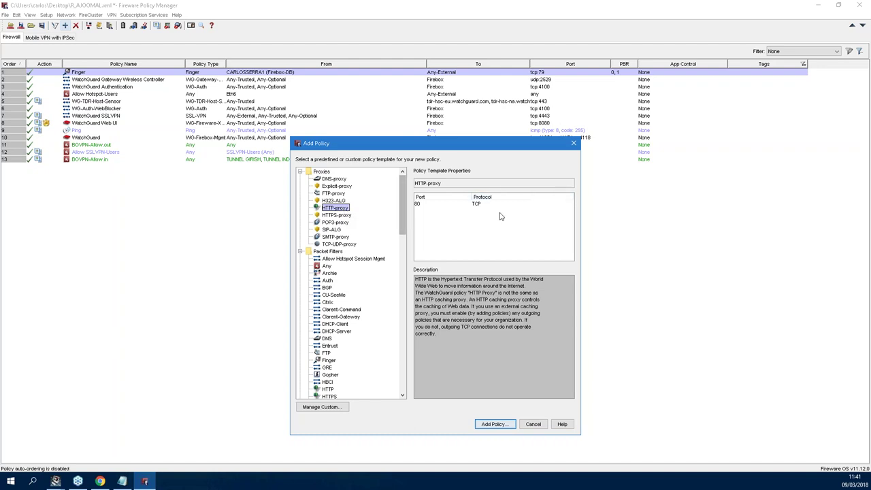
Create a new policy from the HTTP packet filter template
click(335, 310)
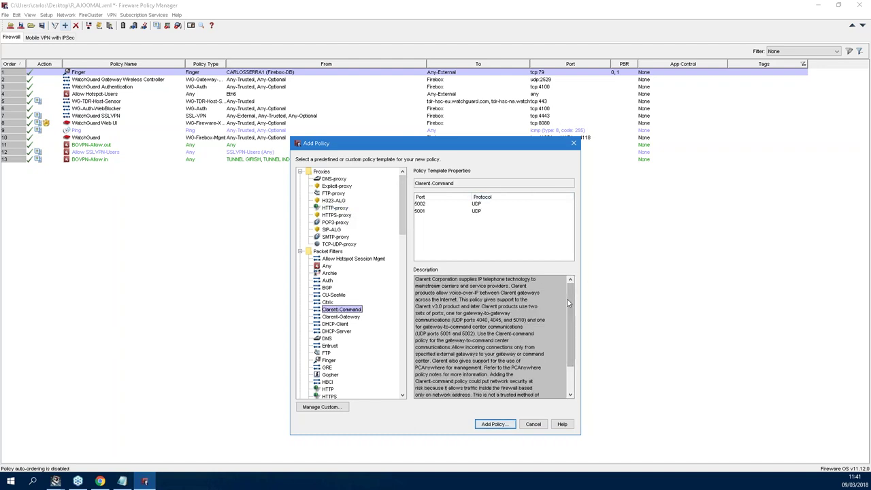
mouse_move(568, 305)
mouse_down()
mouse_move(568, 346)
mouse_move(571, 302)
mouse_up()
drag(406, 198, 406, 222)
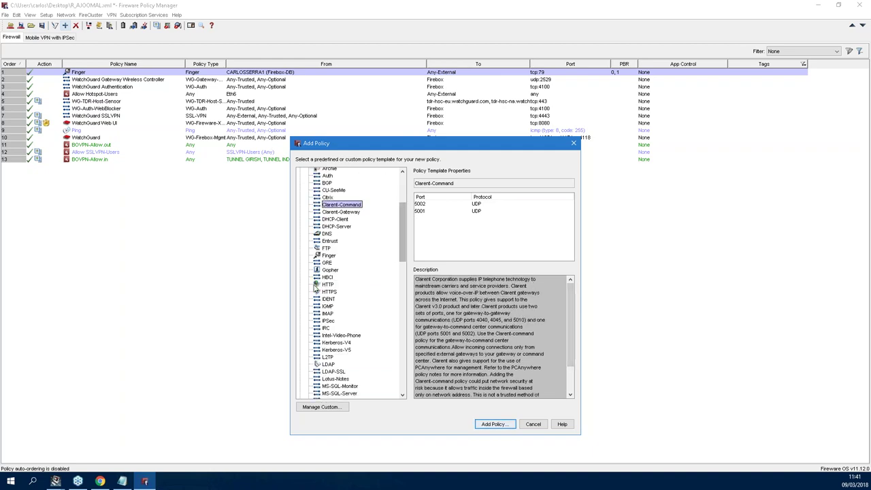
click(327, 284)
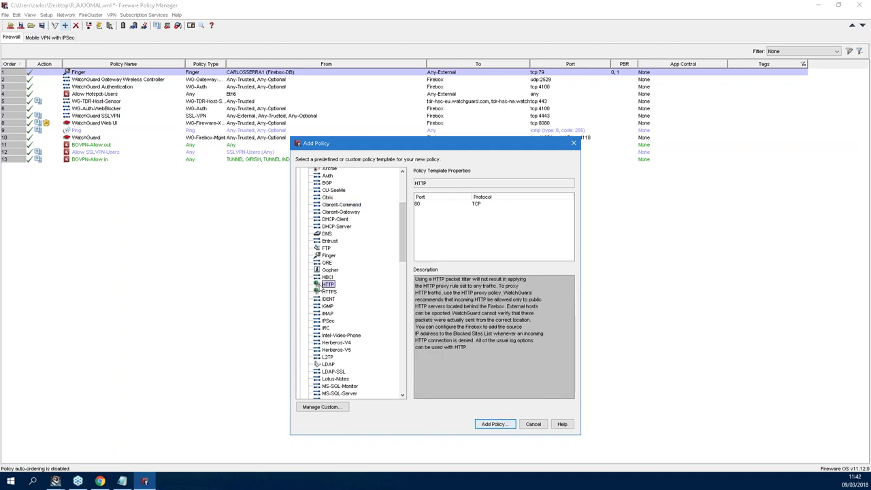
double_click(315, 288)
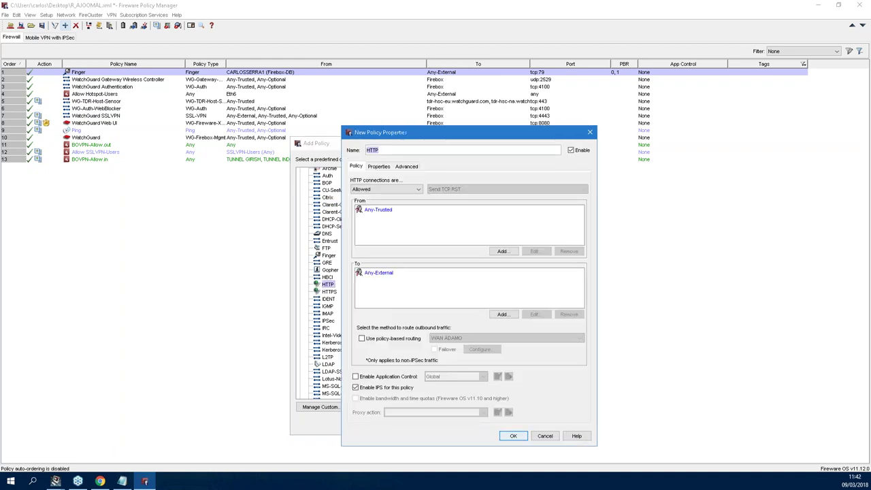
Append -usuarios to the policy name and remove Any-Trusted from the From list
drag(385, 130, 320, 95)
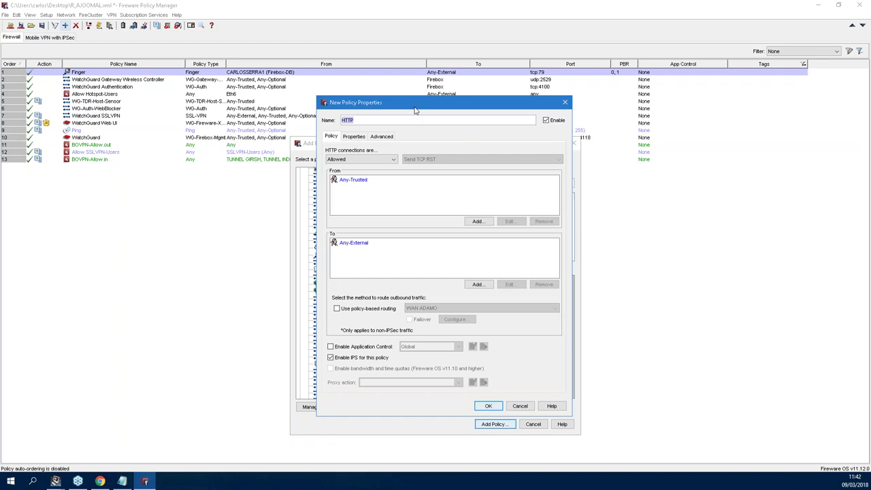
drag(434, 107, 274, 86)
click(249, 100)
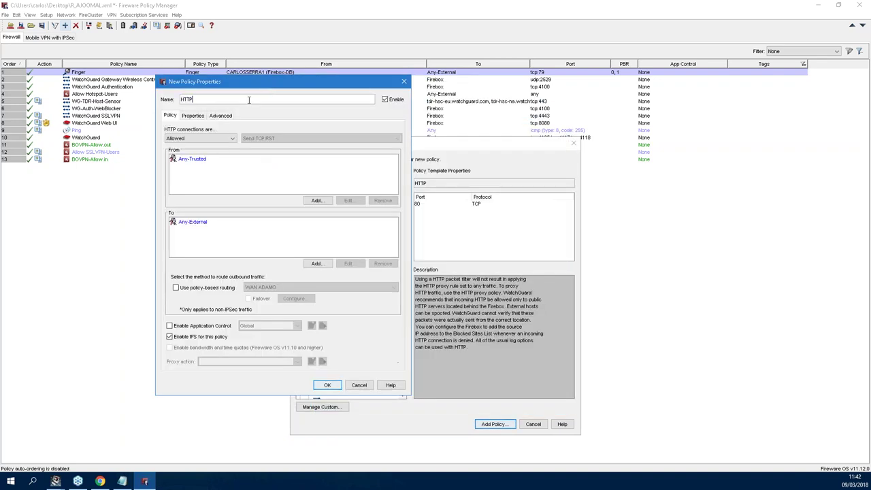
text(-usuarios)
click(204, 159)
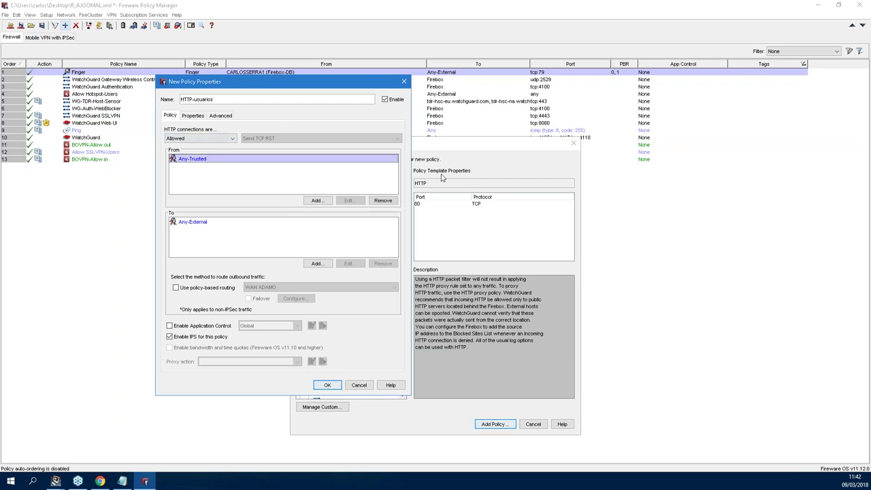
click(382, 200)
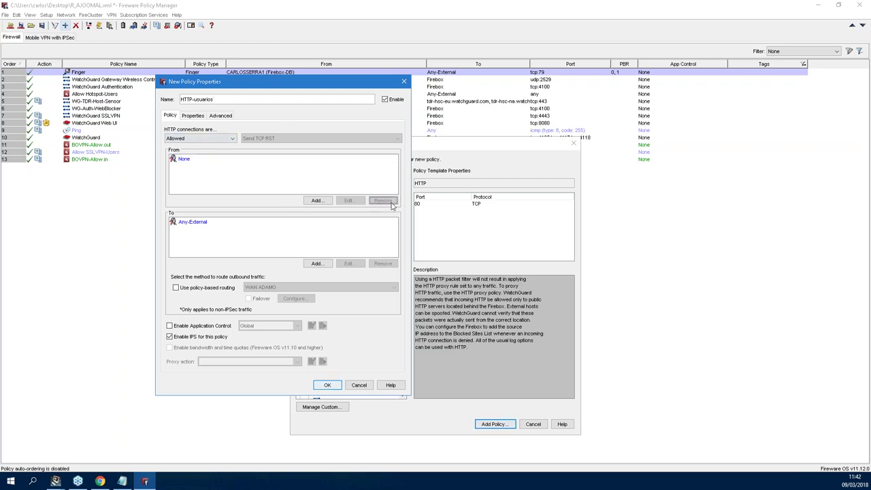
Add Any-Trusted, host 172.24.2.56 and CENTRALITA as allowed sources
click(327, 201)
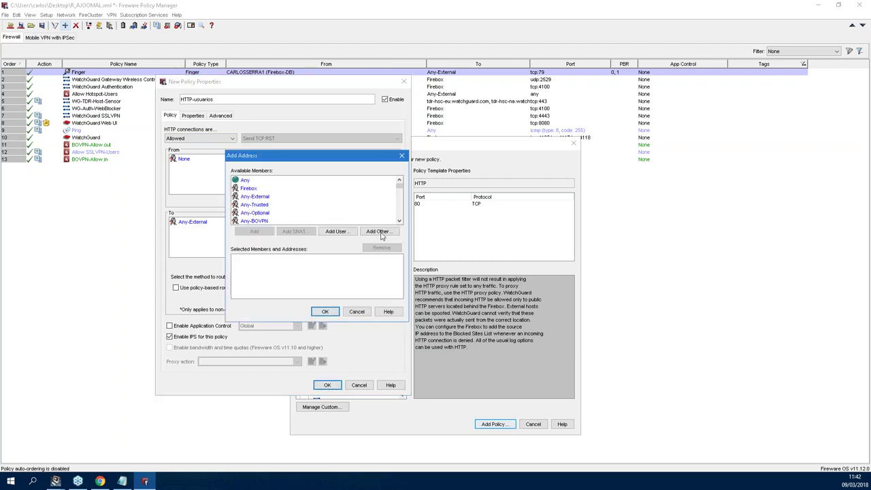
double_click(271, 205)
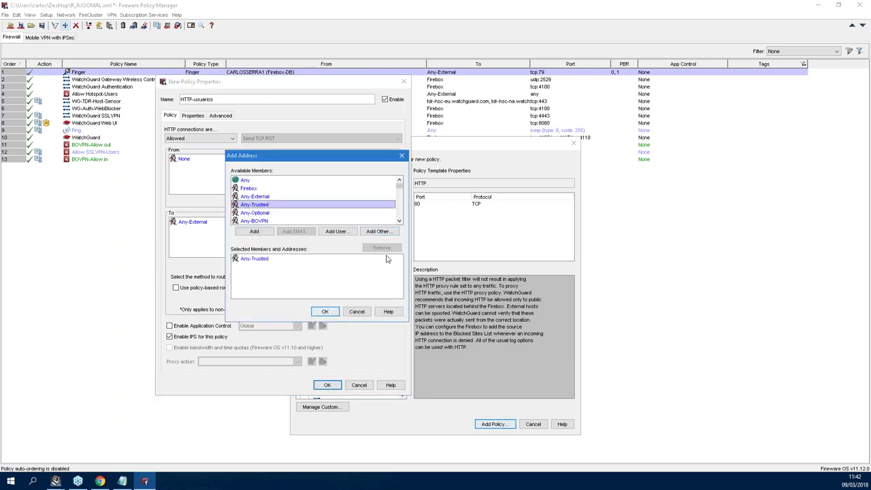
click(380, 232)
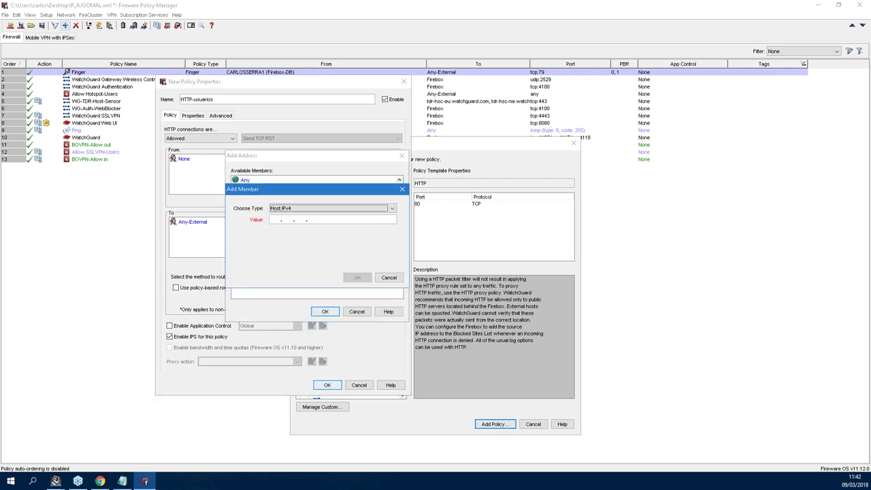
click(271, 221)
text(172.24.2.56)
key(Return)
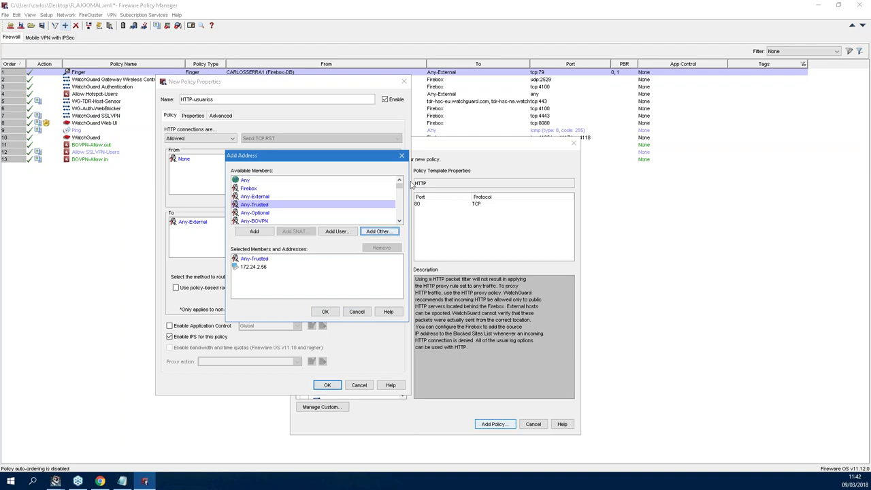
scroll(277, 204, down, 5)
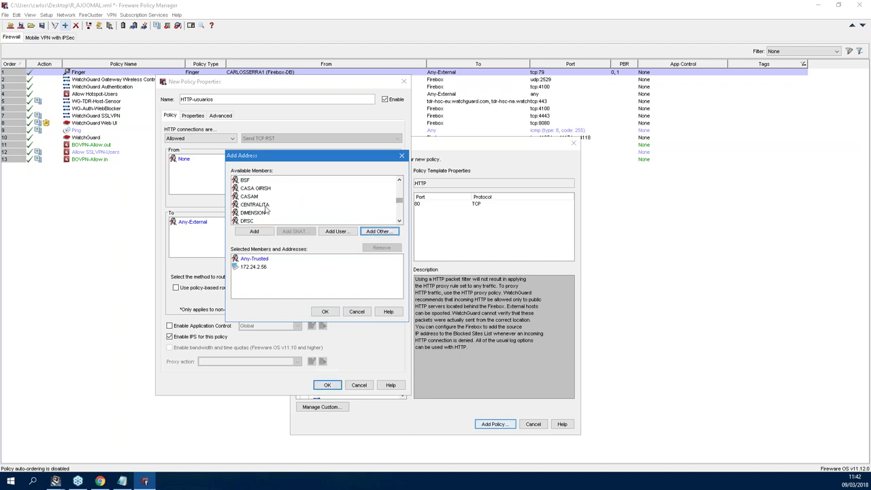
double_click(265, 205)
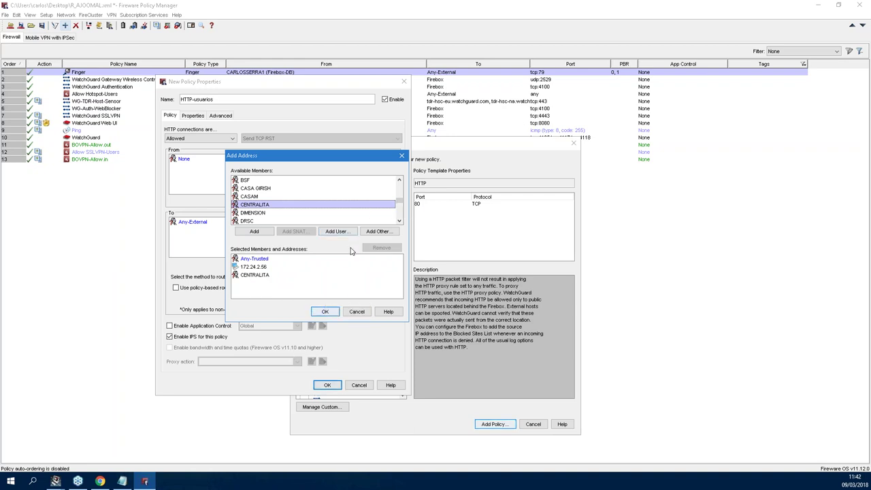
Add a Firewall-authenticated domain user as a source, browse groups without adding one, and confirm
click(336, 231)
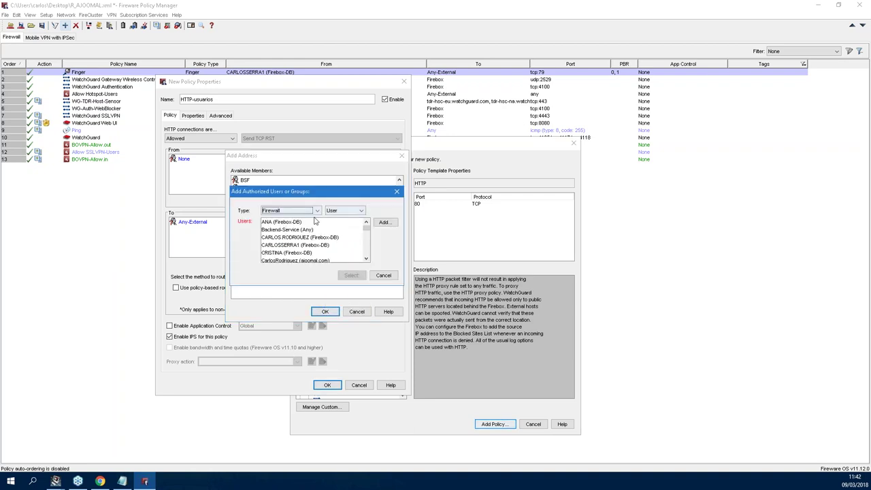
click(314, 213)
click(313, 212)
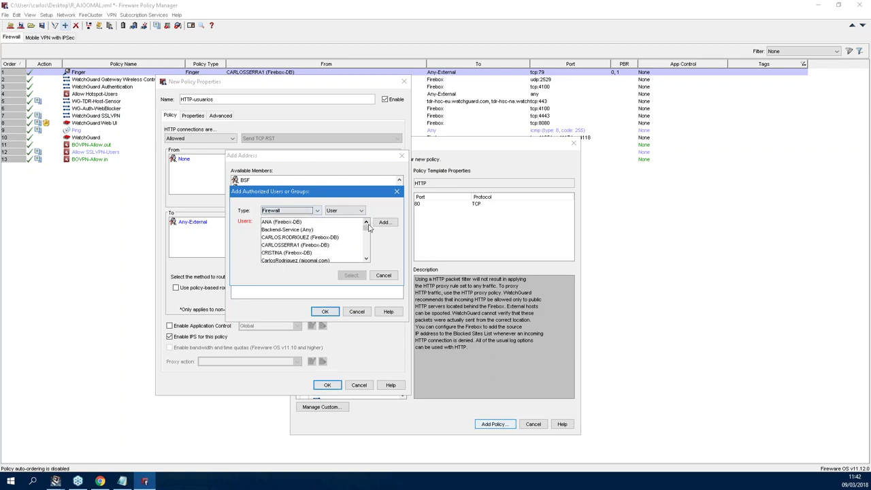
drag(367, 229, 367, 231)
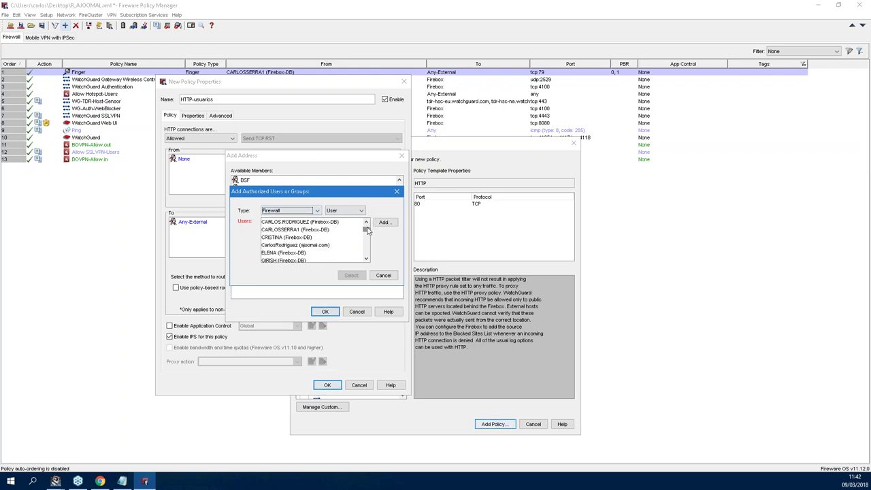
double_click(319, 246)
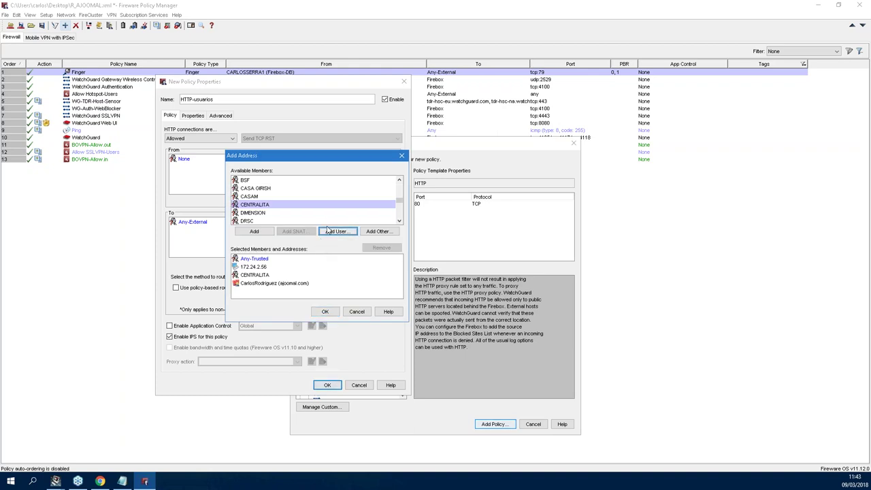
click(336, 232)
click(346, 210)
click(336, 227)
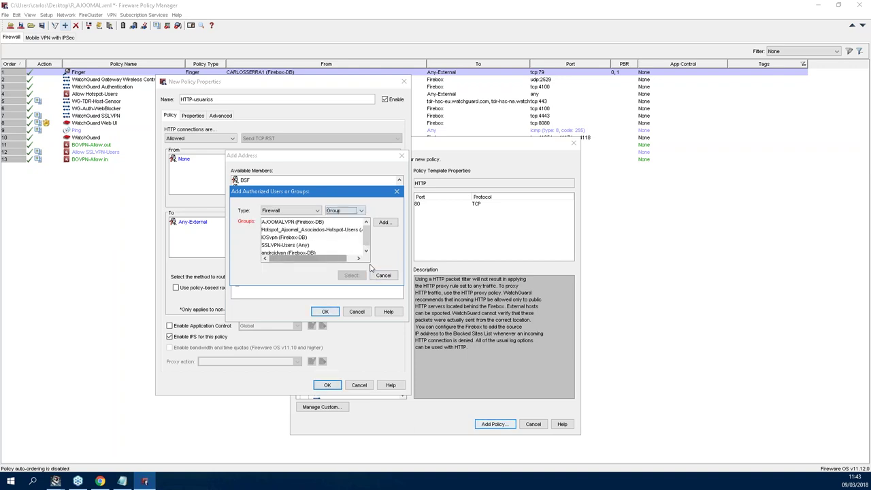
click(367, 247)
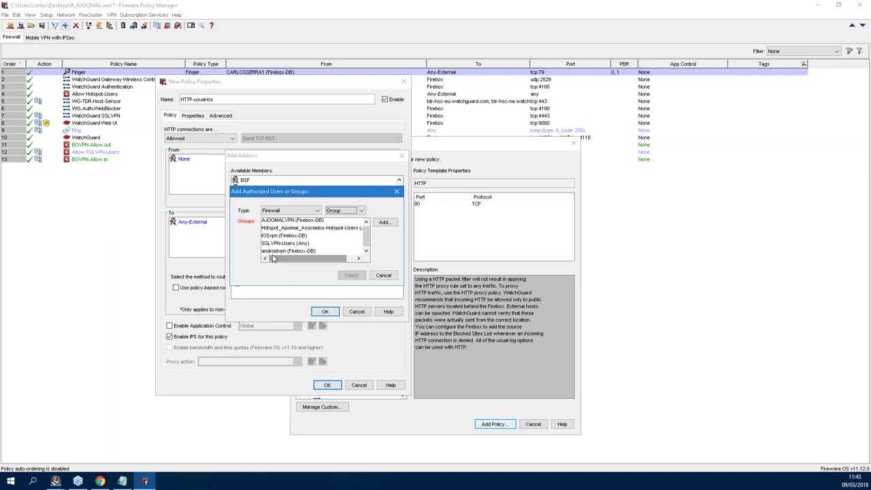
click(302, 213)
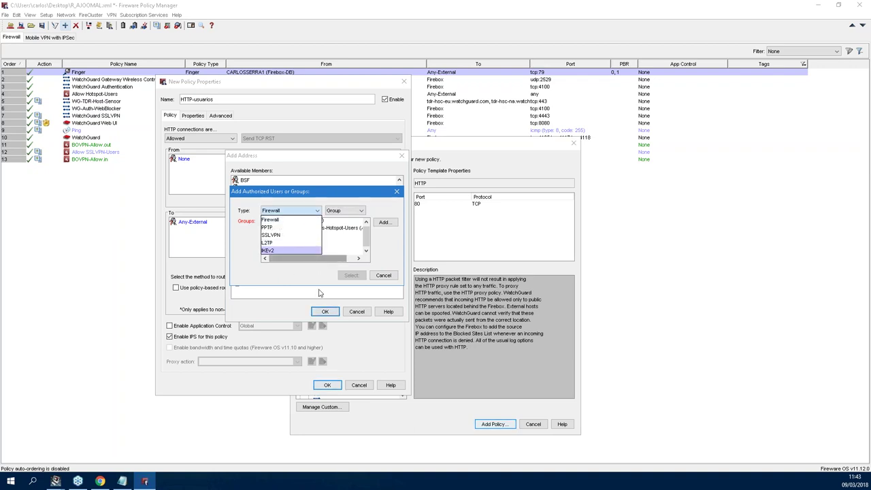
click(397, 283)
click(351, 275)
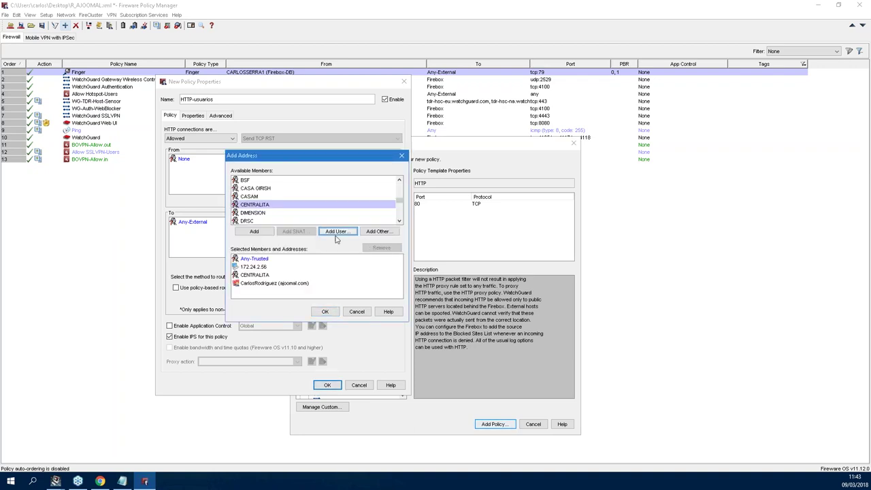
click(325, 311)
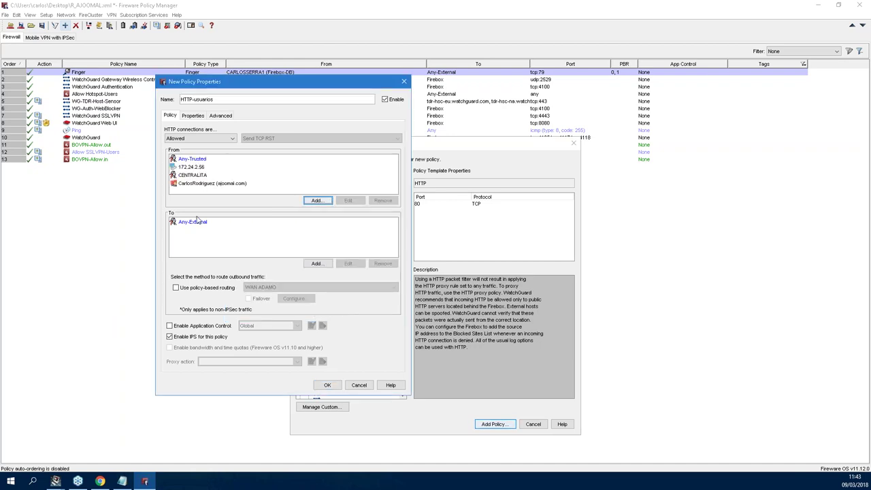
Enable policy-based routing, review the Properties tab, then discard the HTTP-usuarios draft
click(218, 289)
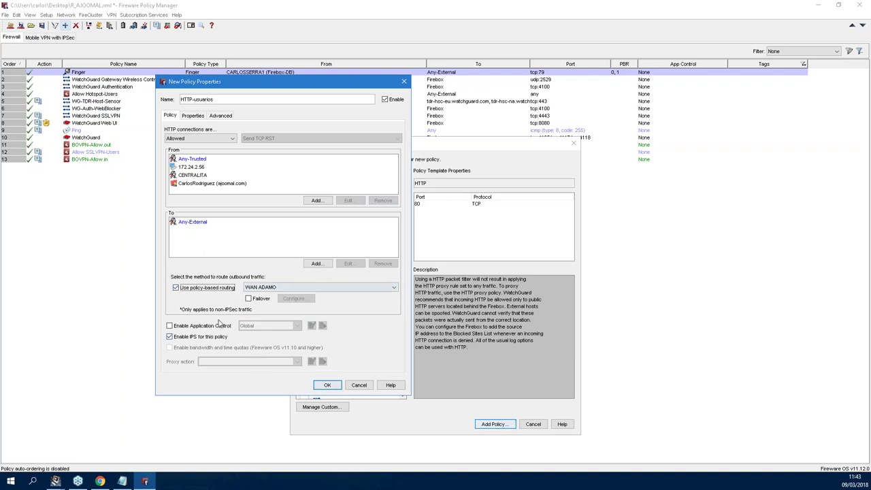
click(193, 115)
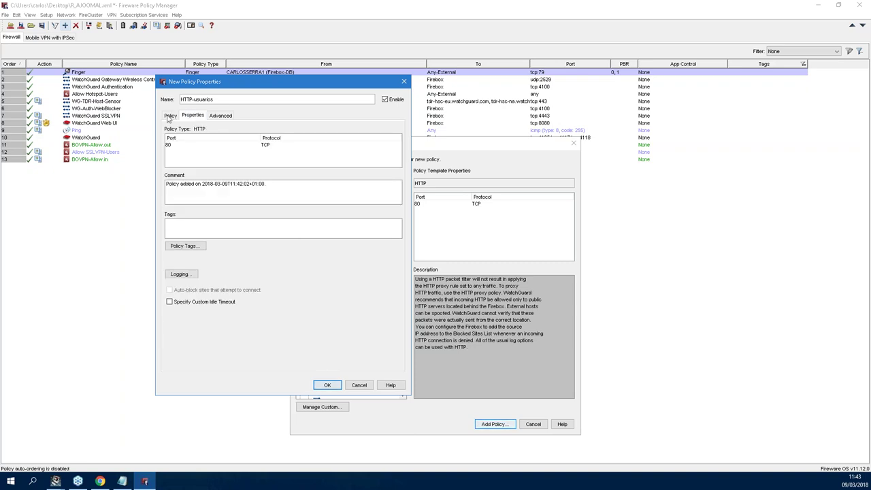
click(170, 117)
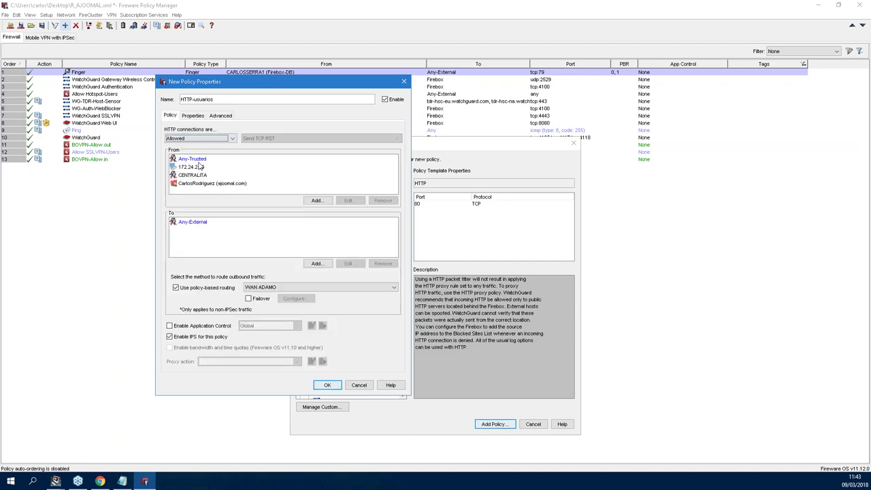
click(192, 116)
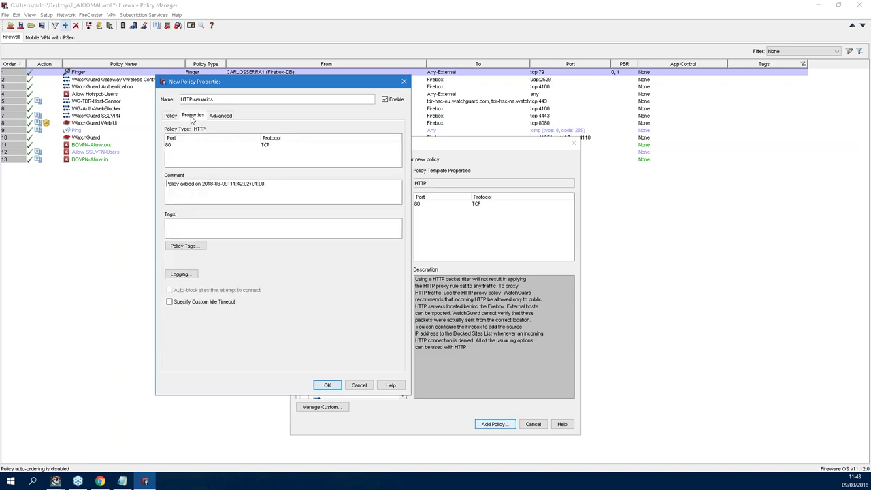
click(171, 115)
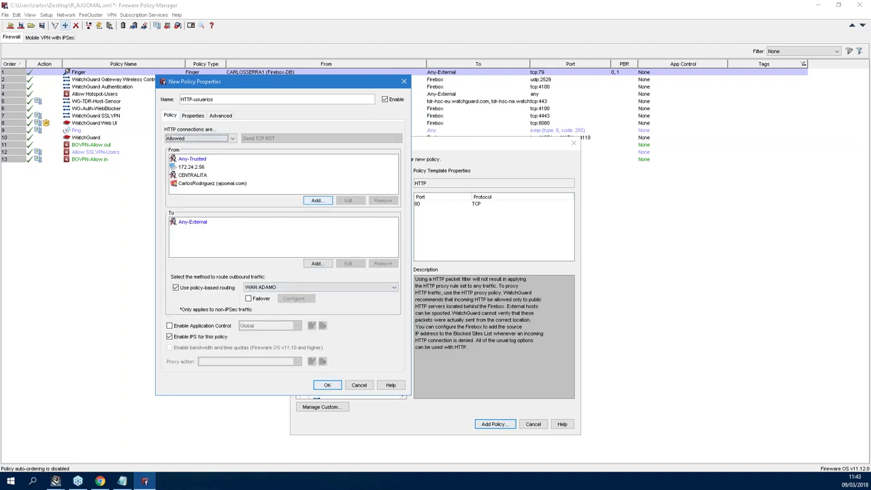
click(405, 81)
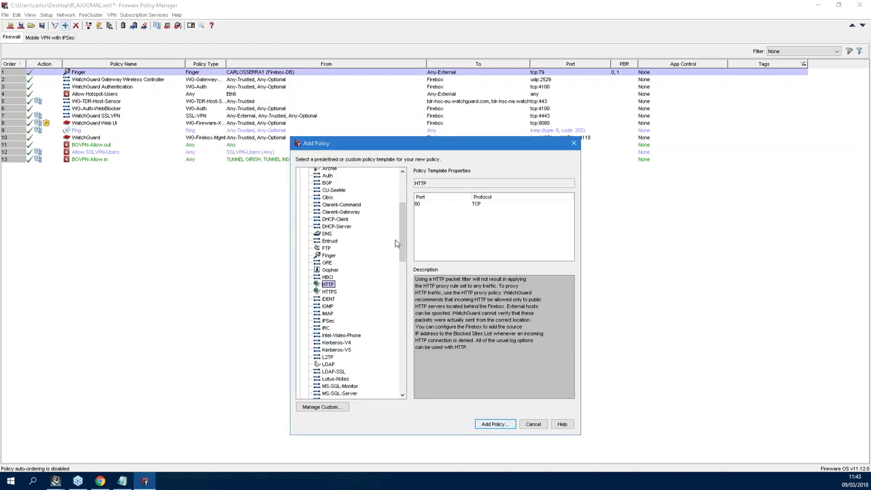
Create an HTTP-proxy policy renamed HTTP-usuarios-IT and select Any-Trusted in its From list
drag(399, 240, 400, 209)
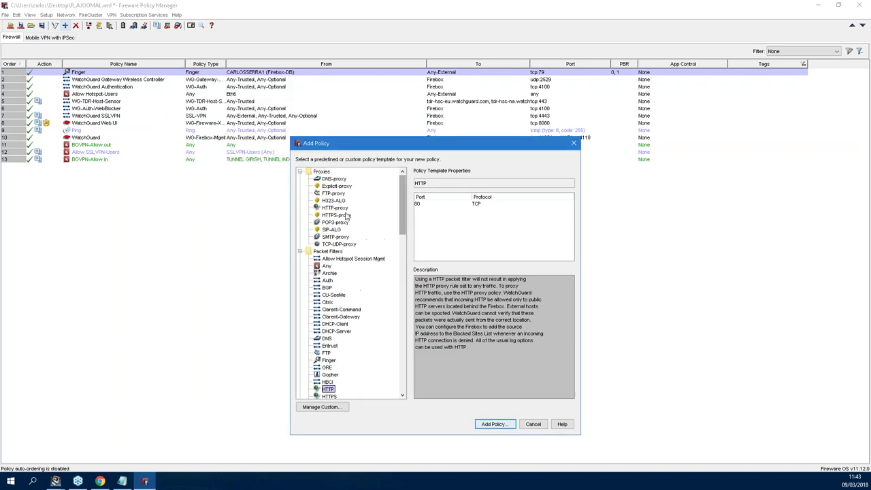
double_click(328, 207)
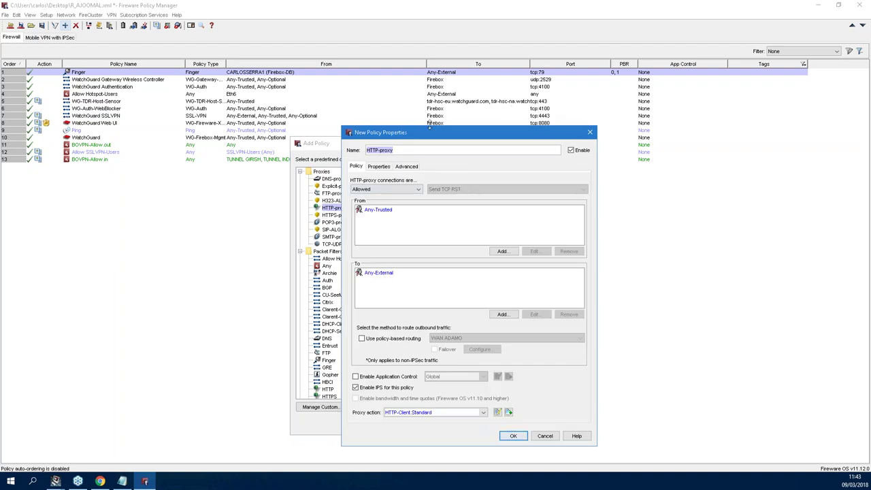
key(BackSpace)
key(BackSpace)
text(usuari)
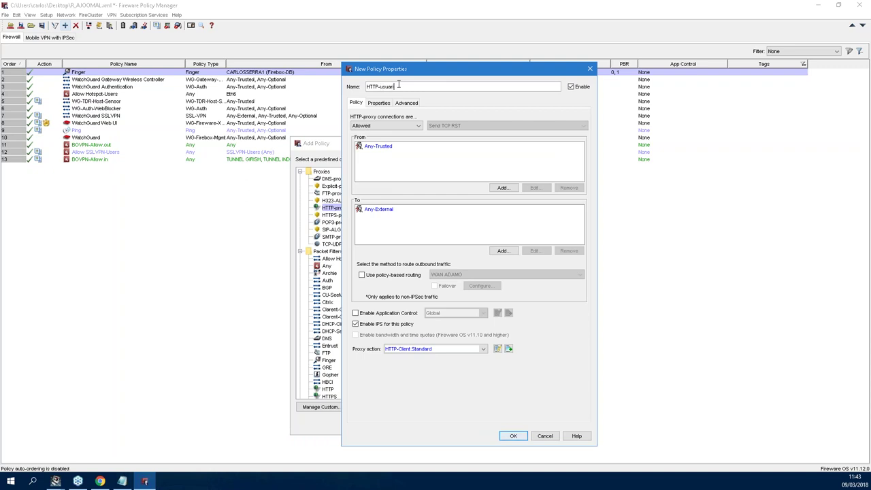
text(-IT)
click(373, 150)
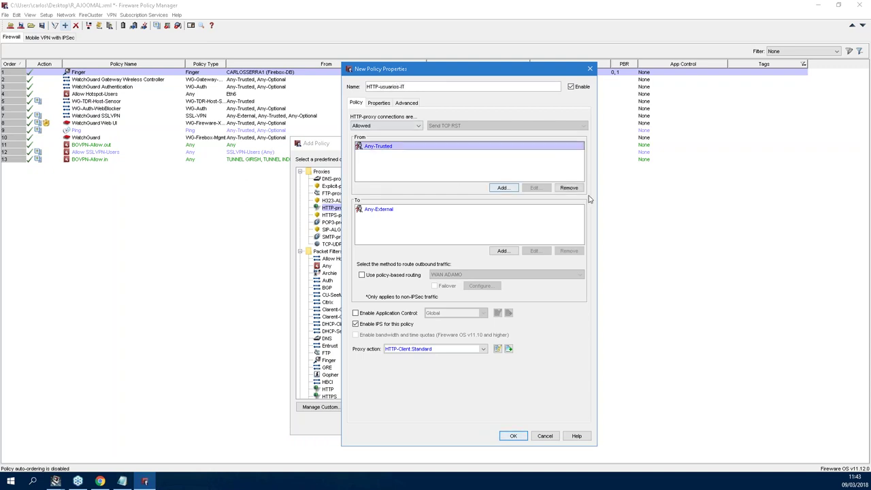
Remove Any-Trusted and open the Add User picker listing individual firewall users
click(569, 188)
click(502, 188)
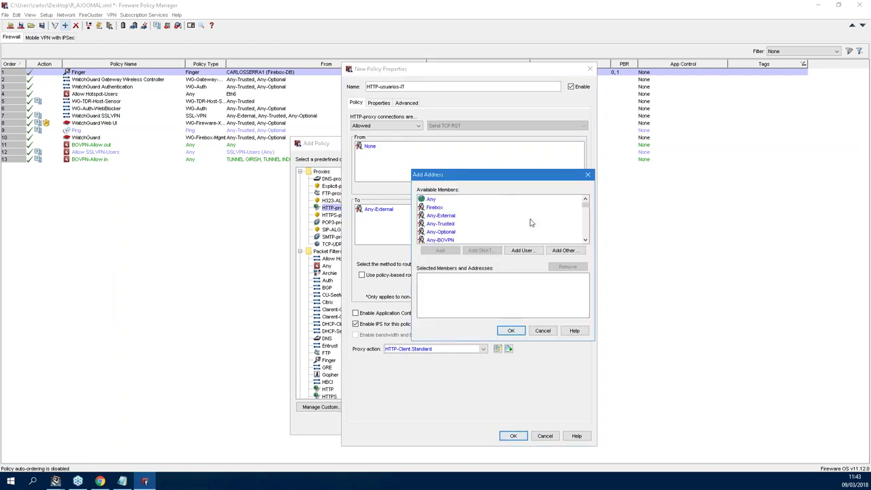
click(525, 250)
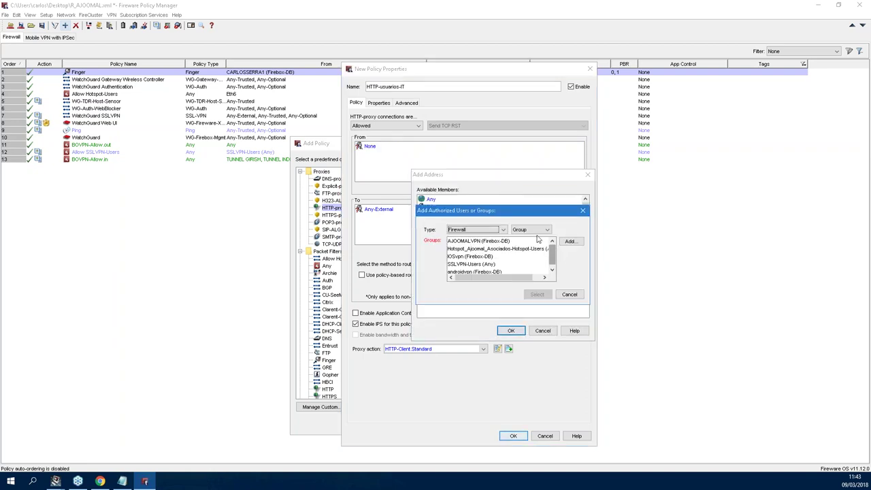
click(541, 230)
click(527, 245)
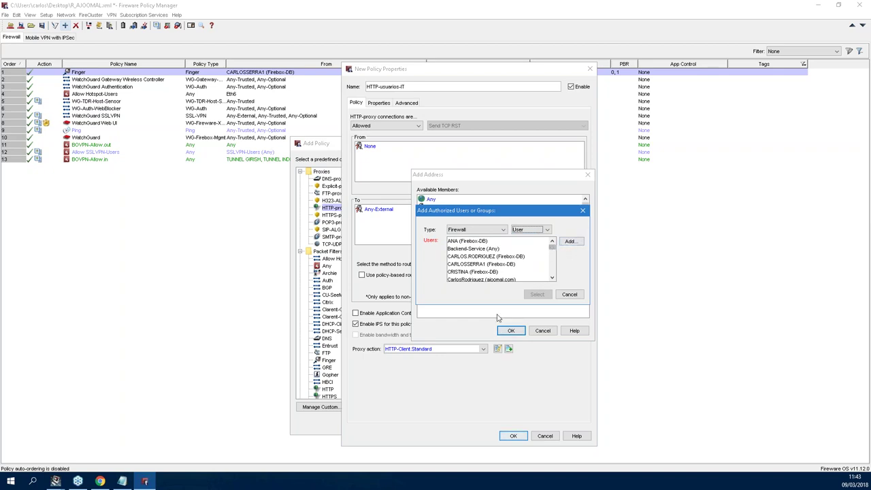
drag(553, 278, 552, 277)
click(553, 278)
click(552, 278)
click(552, 277)
click(552, 278)
click(552, 278)
click(552, 278)
click(553, 277)
click(552, 278)
click(552, 277)
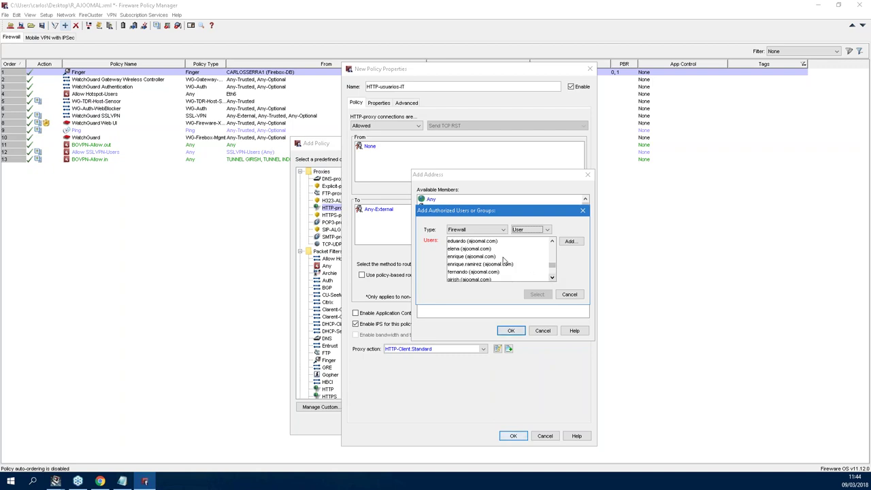
Select three firewall user accounts and confirm them as the policy sources
click(481, 258)
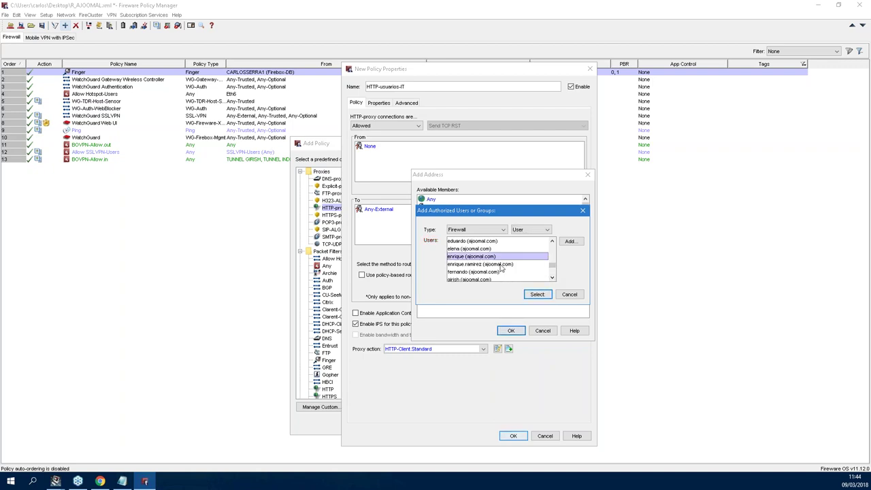
click(503, 264)
ctrl+click(471, 241)
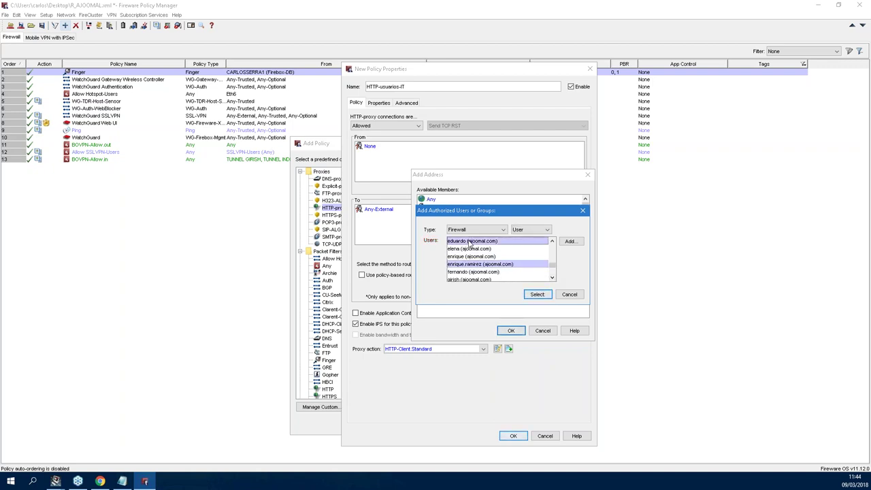
ctrl+click(470, 249)
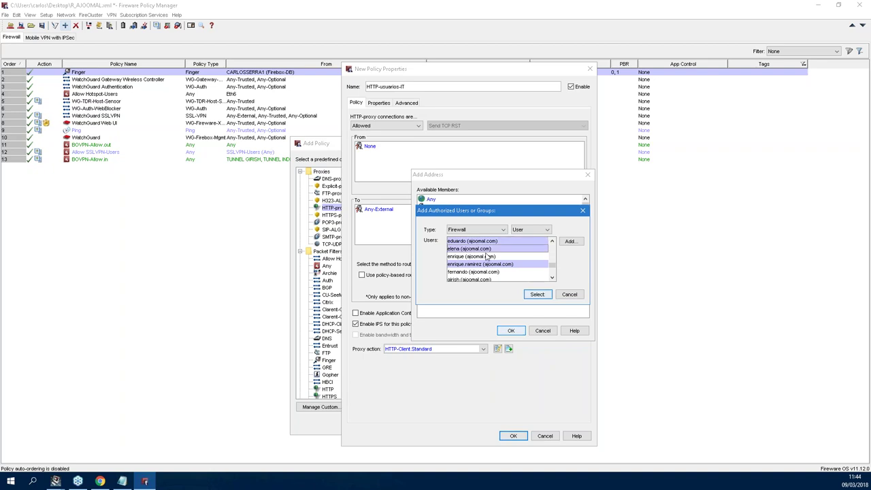
click(535, 295)
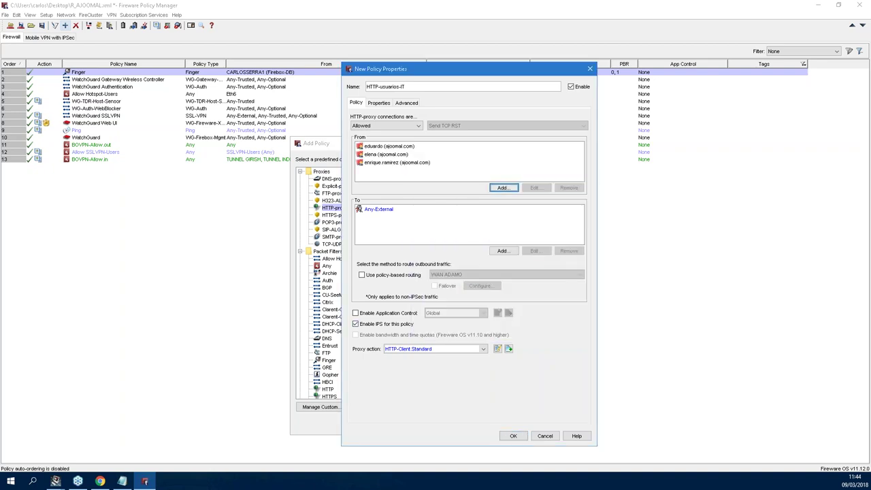
Route traffic through WAN ADAMO, set the HTTP-Client TECNICO proxy action, and edit it
click(362, 274)
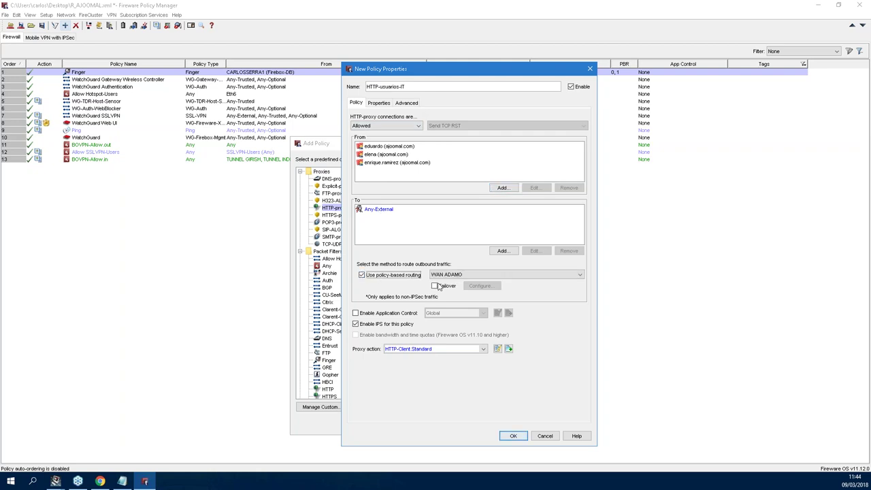
click(379, 103)
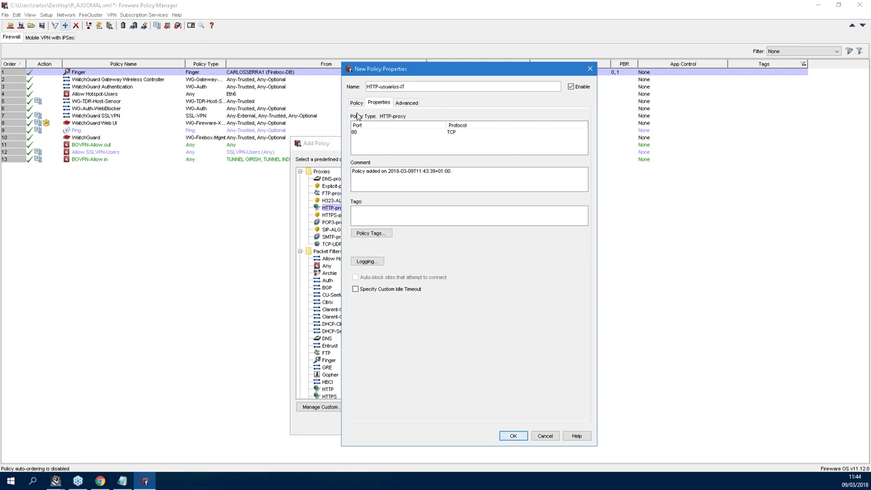
click(356, 104)
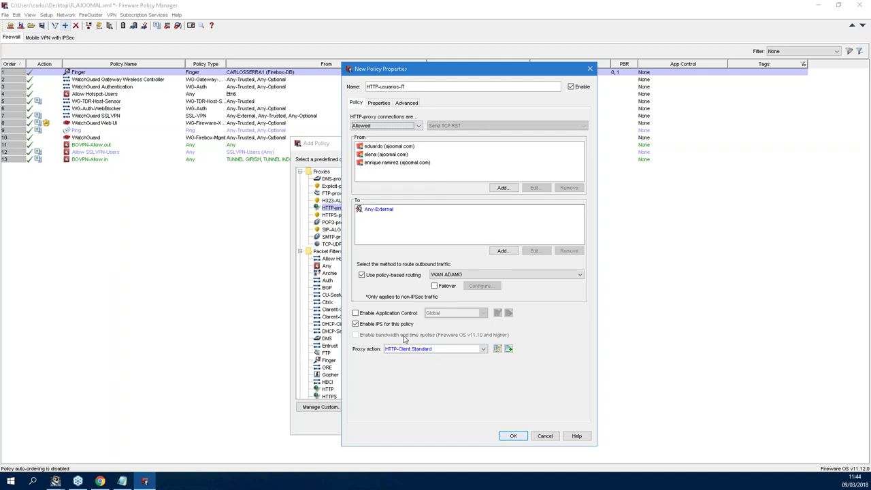
click(410, 349)
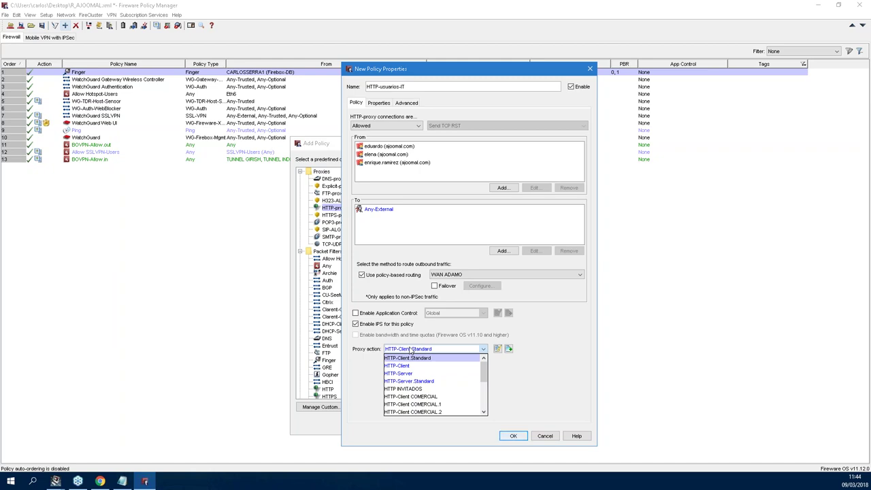
mouse_move(483, 375)
mouse_down()
mouse_move(485, 403)
mouse_move(485, 382)
mouse_up()
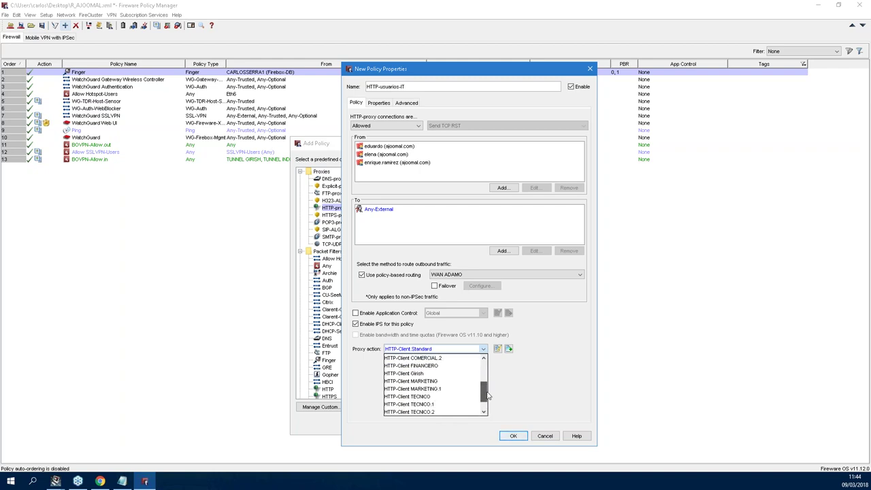
click(431, 396)
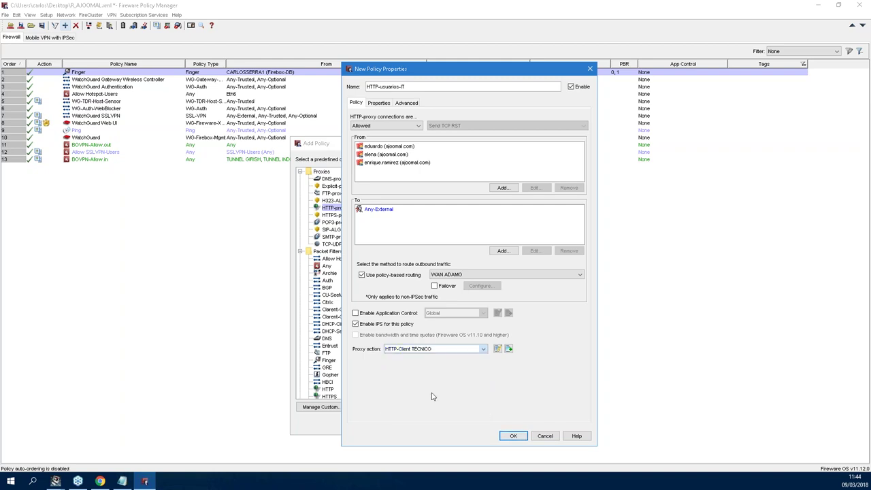
click(497, 349)
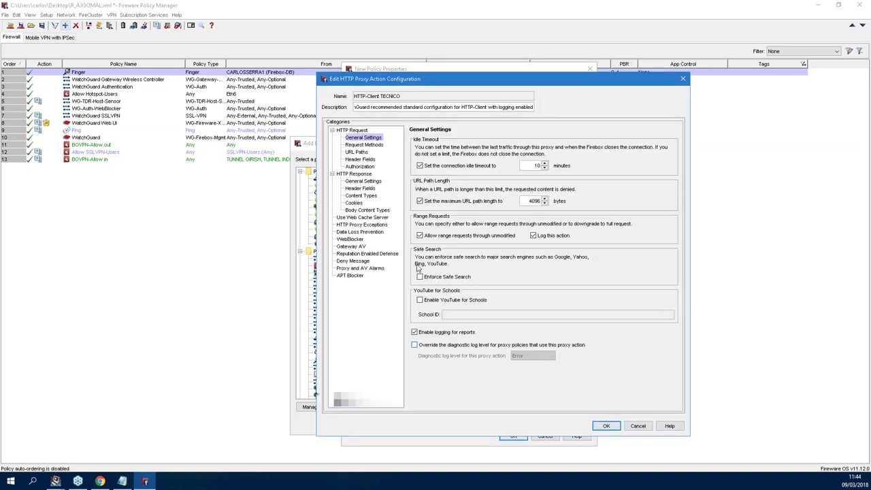
Under WebBlocker, keep the WEBBLOCKER TECNICO profile and open it for editing
click(350, 239)
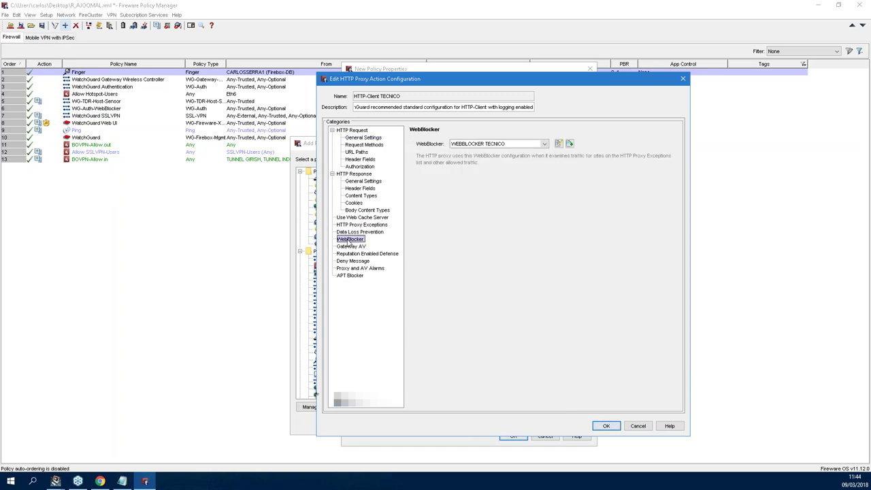
click(349, 241)
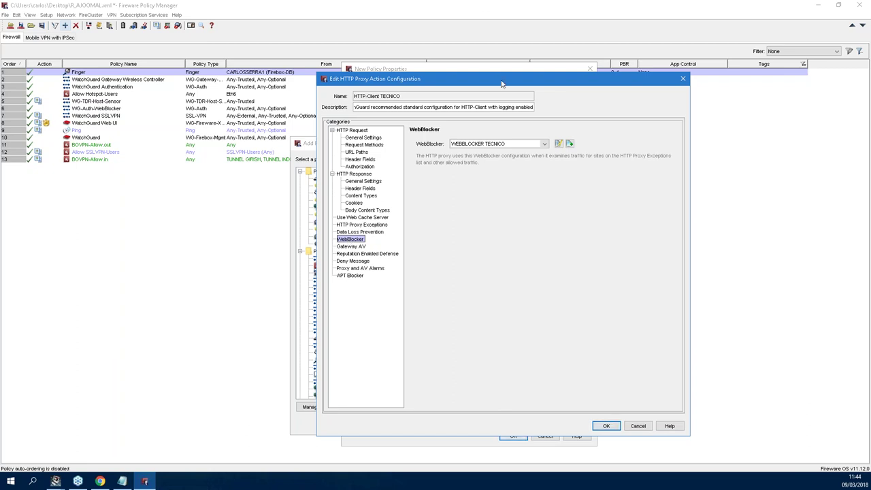
click(513, 147)
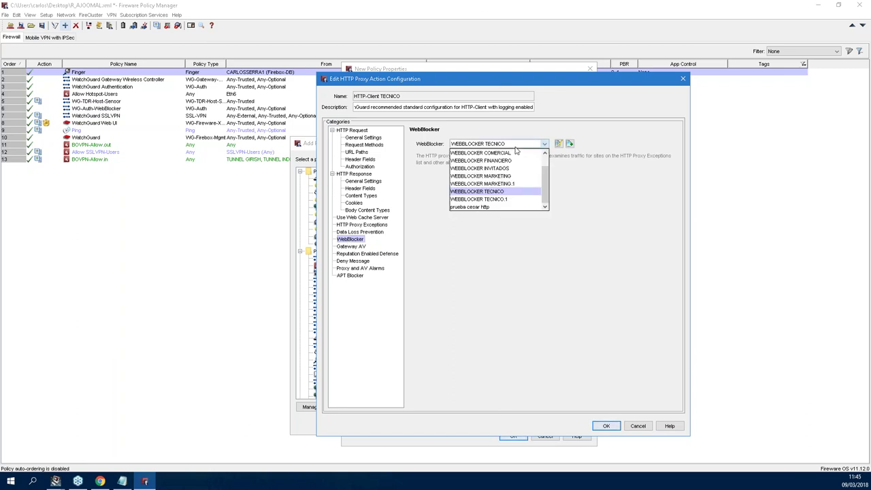
click(595, 197)
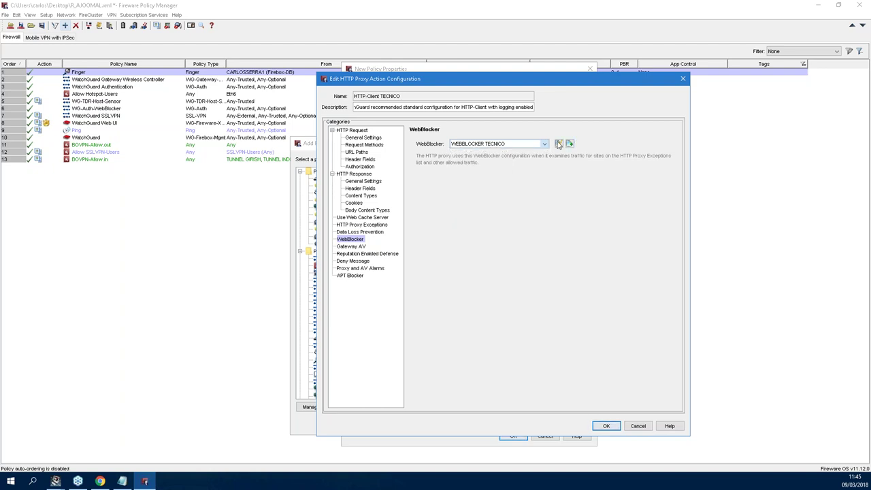
click(559, 144)
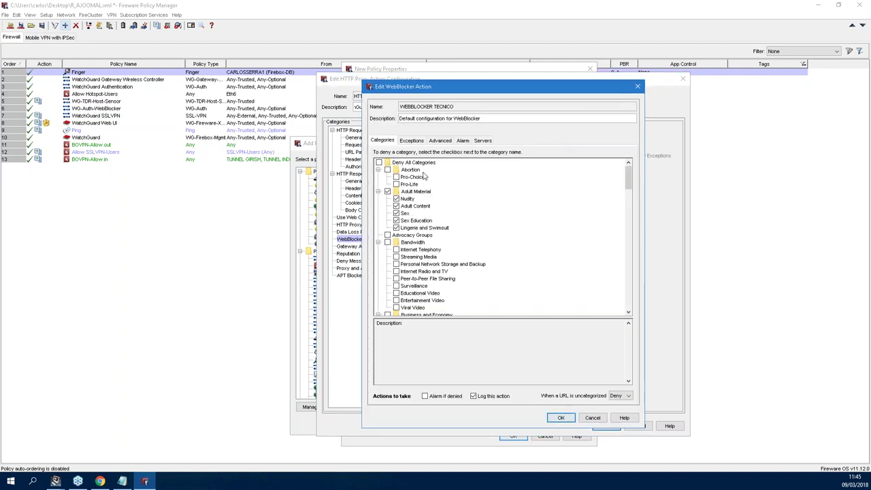
Read the Adult Material category description in the WEBBLOCKER TECNICO category list
click(411, 205)
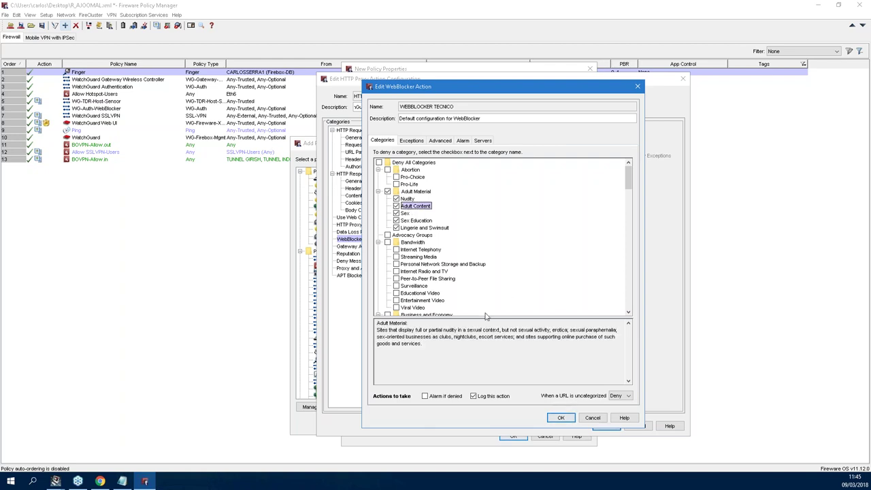
drag(458, 359, 376, 323)
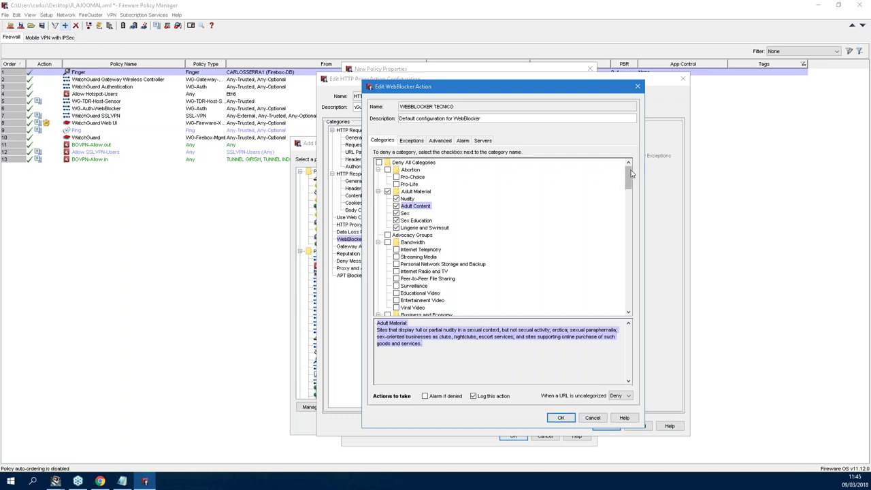
drag(631, 172, 615, 281)
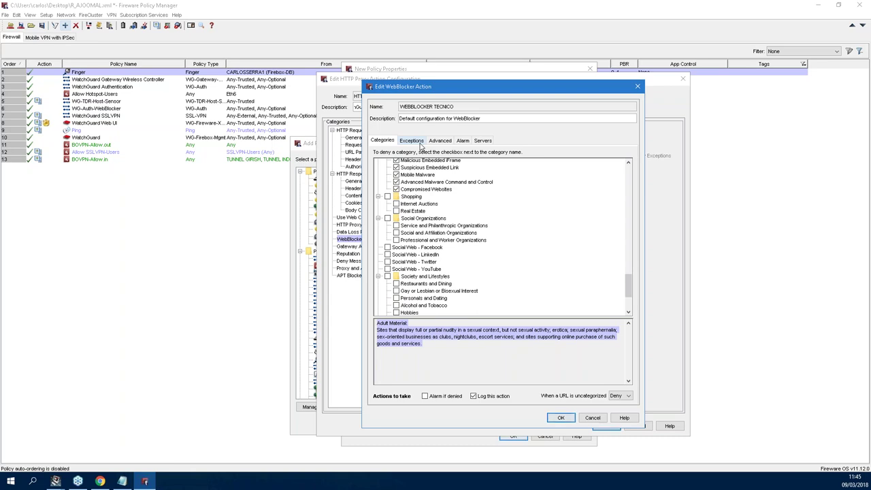
Review the WebBlocker exception rules up to WB Rule 90 and close Edit WebBlocker Action with OK
click(411, 141)
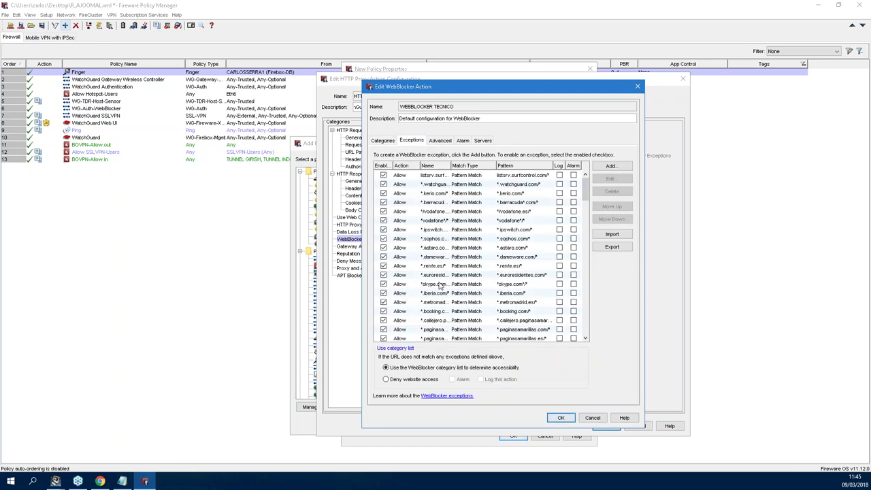
drag(585, 187, 588, 337)
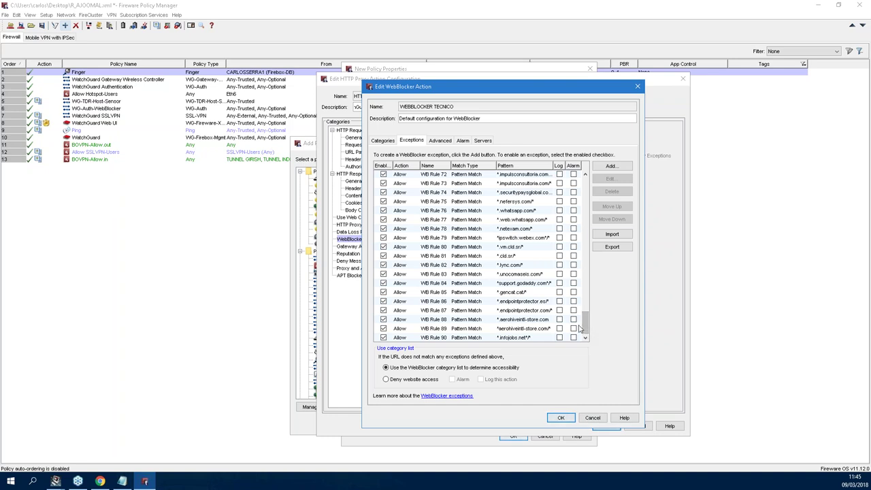
click(383, 141)
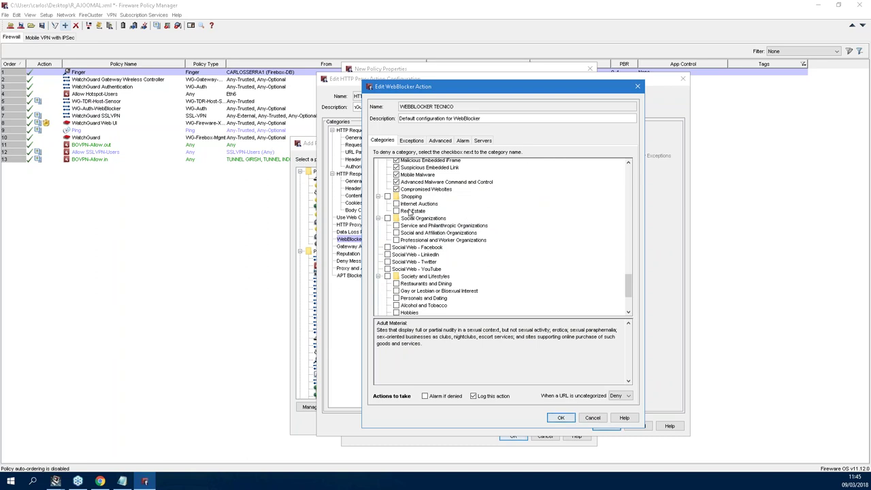
click(417, 141)
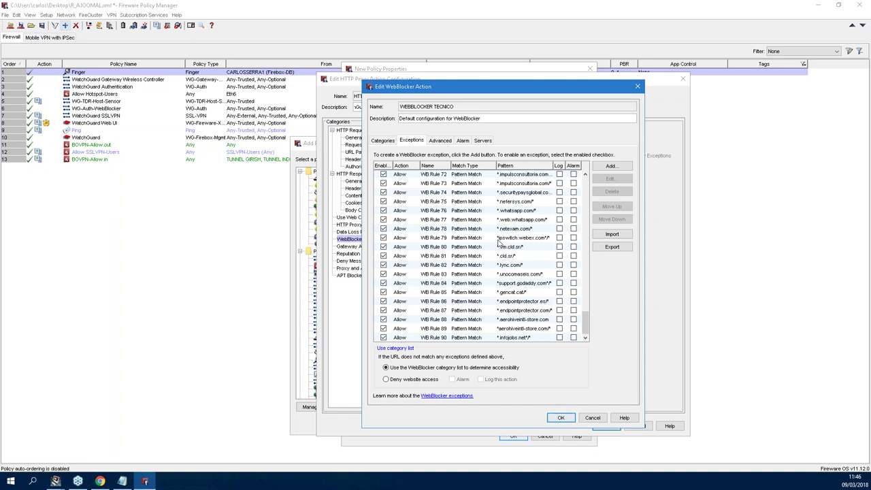
click(561, 417)
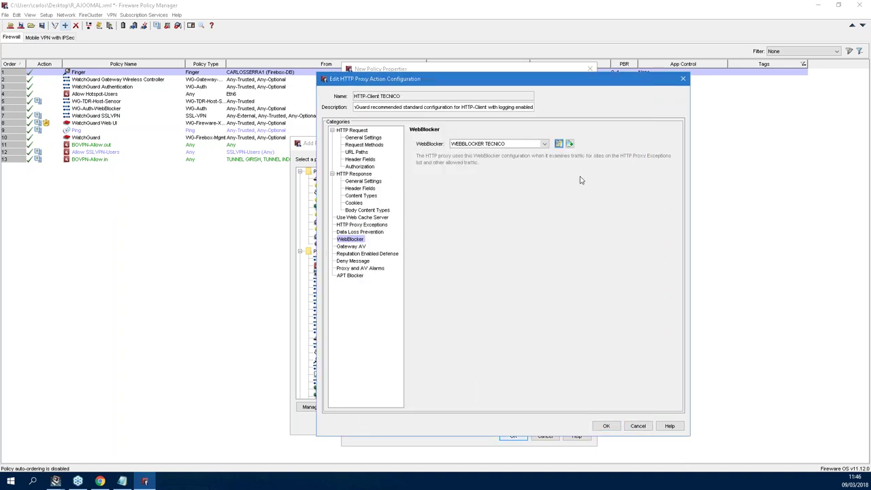
Enable Gateway AntiVirus on HTTP-Client TECNICO: drop infected connections, allow responses on scan errors
click(360, 249)
click(466, 159)
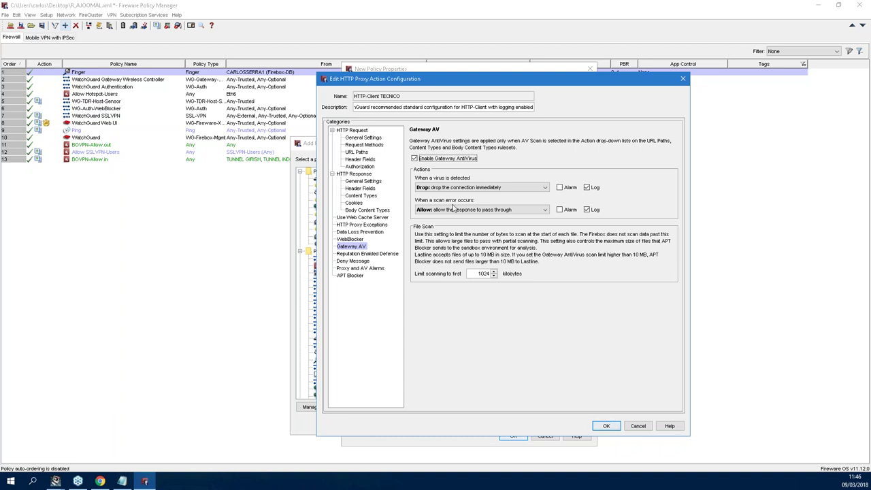
click(454, 209)
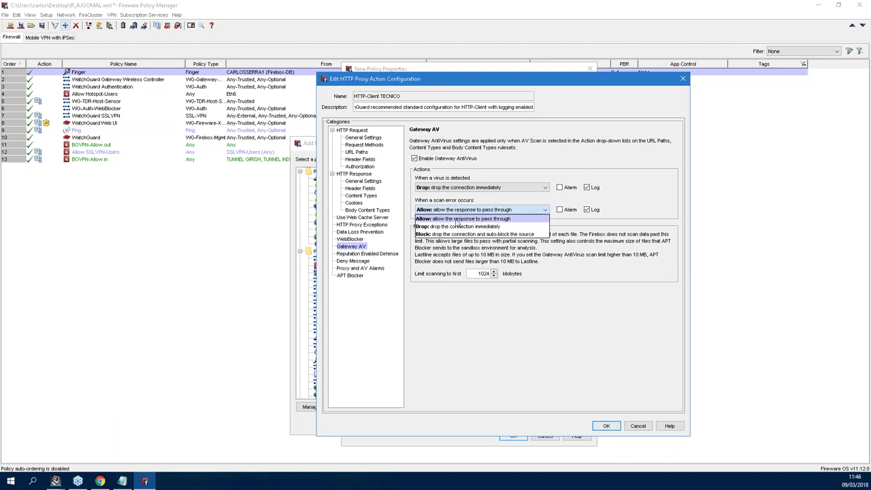
click(456, 226)
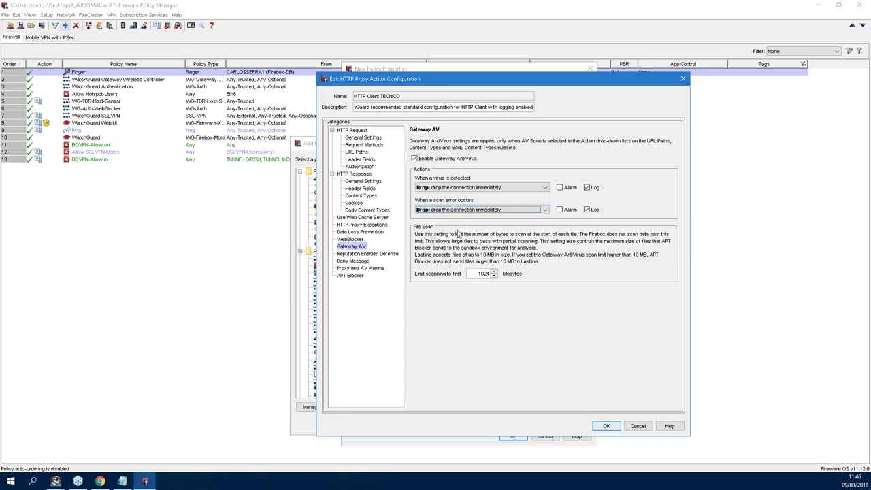
click(449, 211)
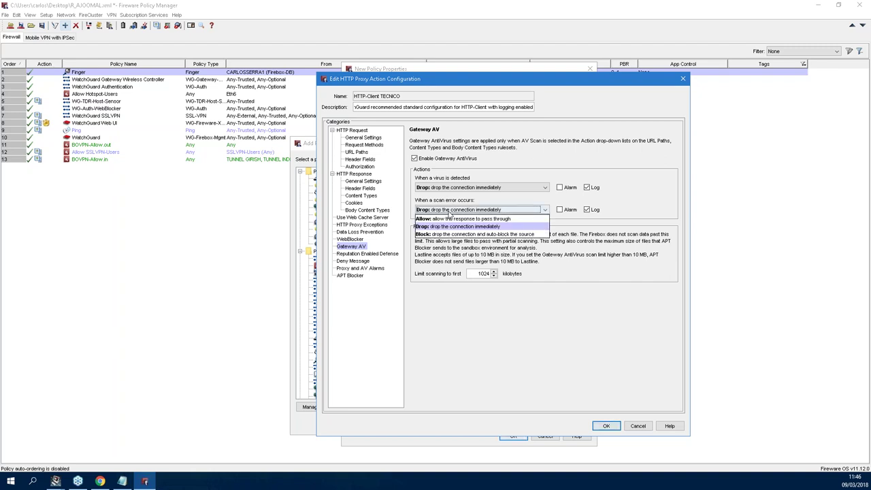
click(452, 219)
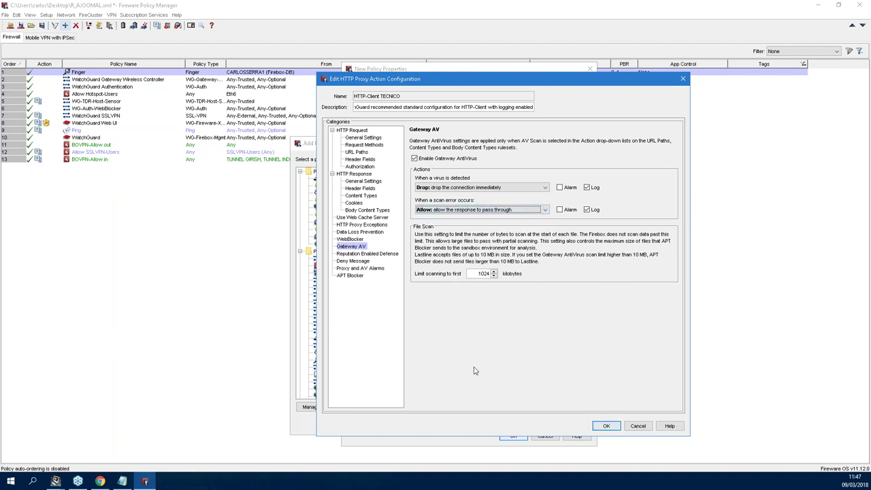
click(376, 198)
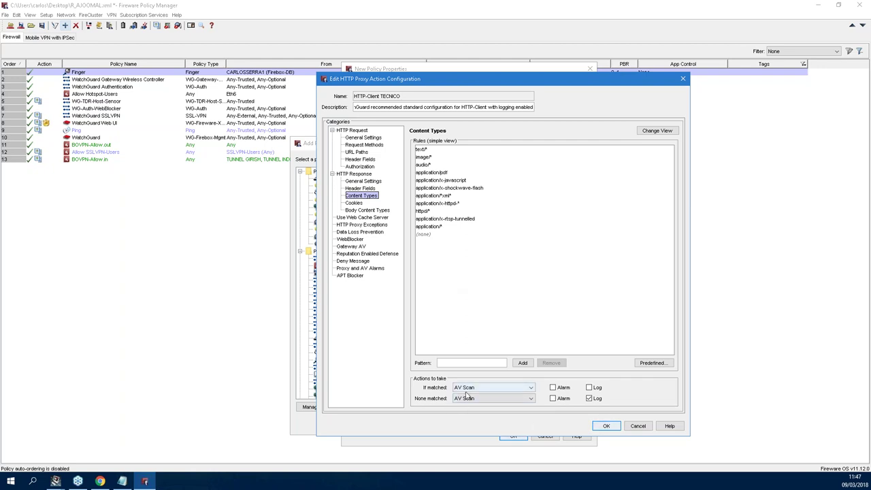
Check the HTTP response Content Types, Body Content Types and Header Fields rules, ending on Deny Message
click(368, 211)
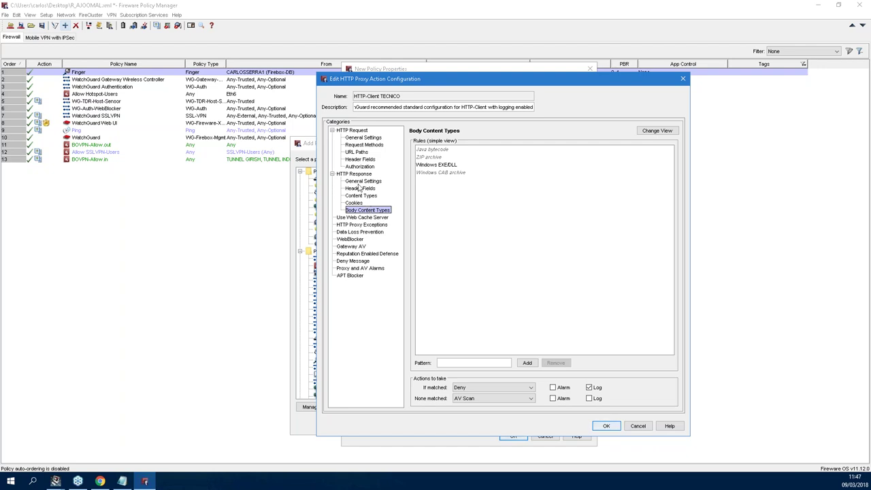
click(359, 196)
key(Up)
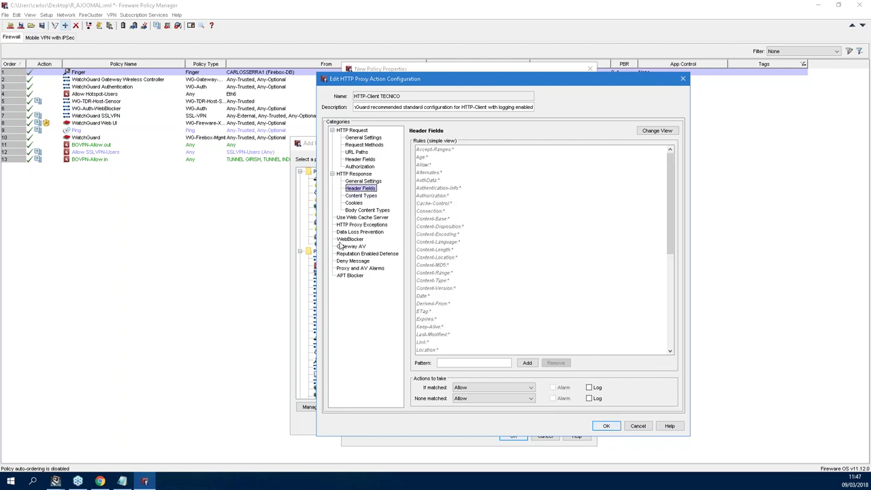
click(370, 260)
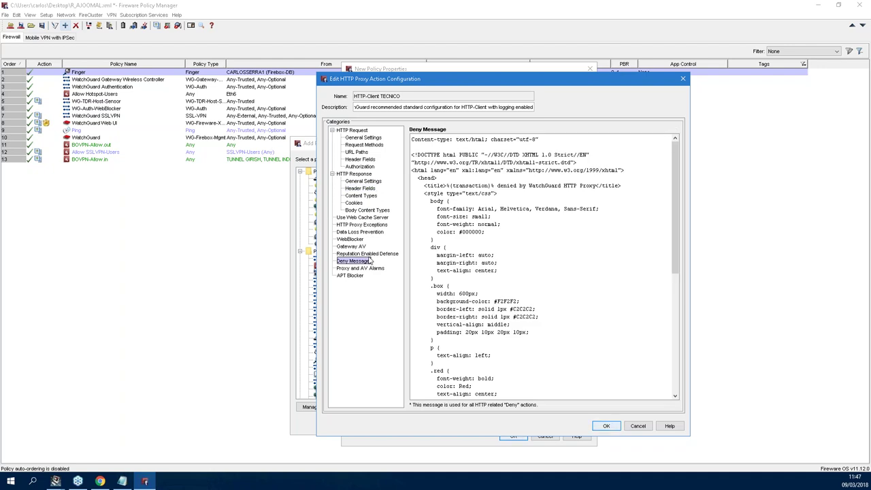
Read the deny message HTML, highlighting 'denied by WatchGuard HTTP Proxy.', then view Reputation Enabled Defense
drag(677, 163, 689, 291)
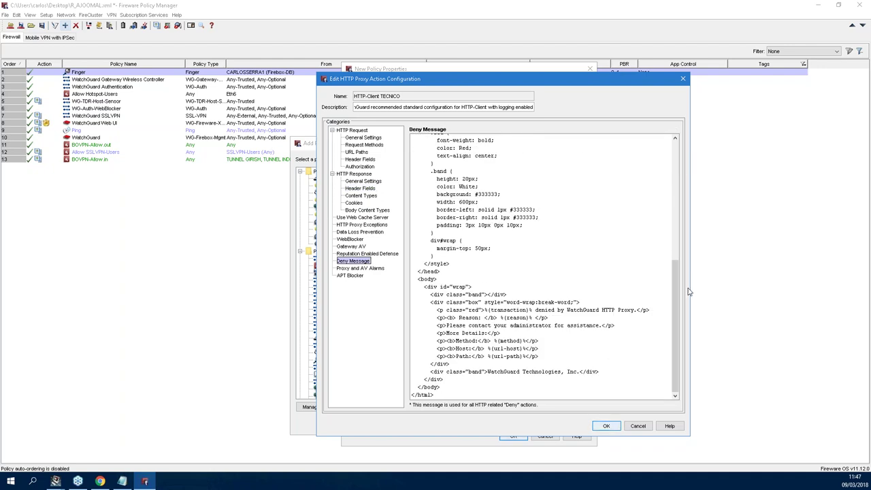
click(594, 333)
drag(636, 310, 536, 310)
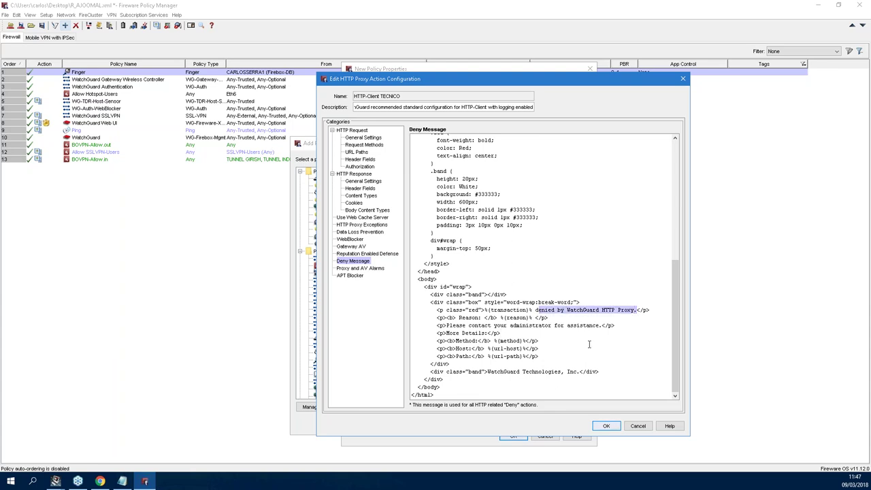
drag(675, 292, 677, 172)
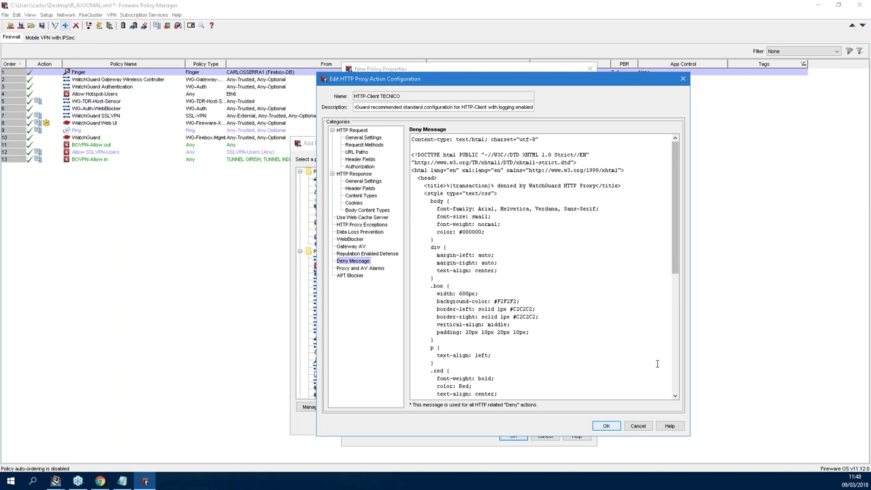
click(397, 254)
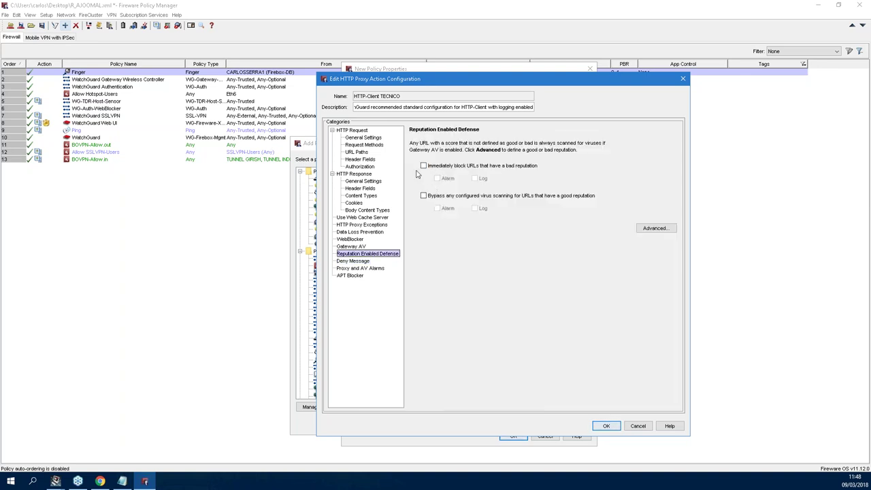
Turn on immediate blocking of bad-reputation URLs, leaving the good-reputation scan bypass unchecked
click(434, 170)
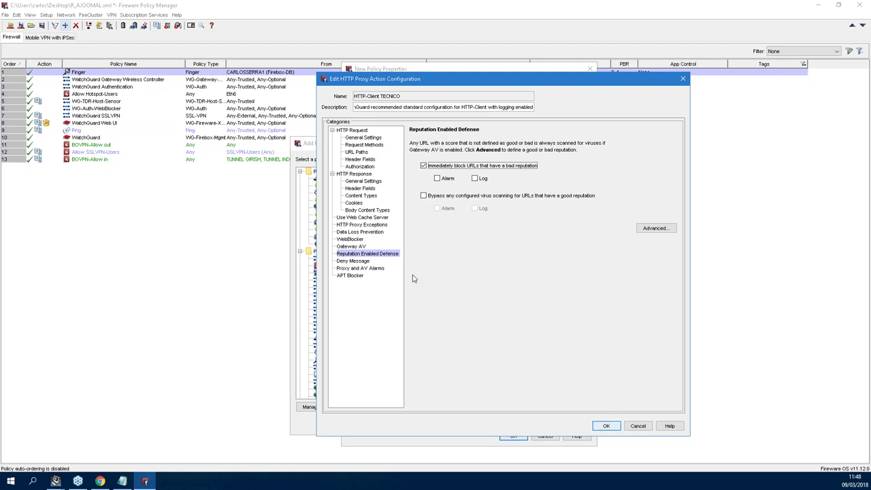
click(488, 196)
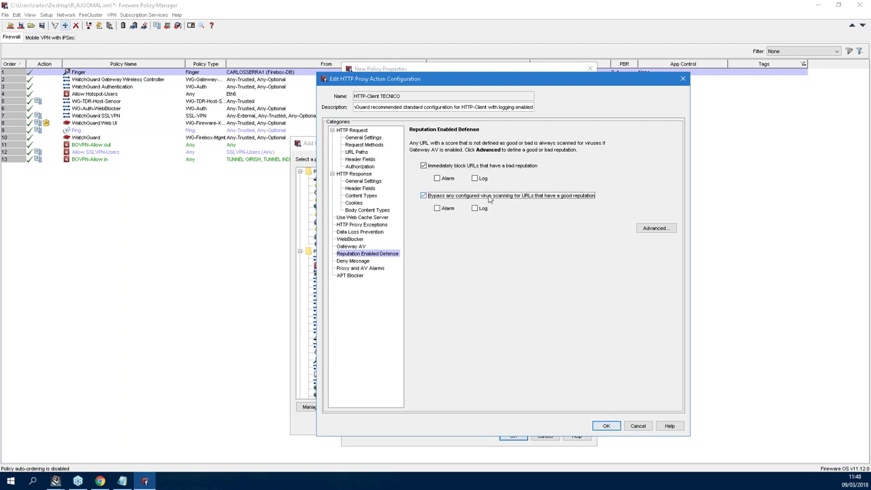
click(488, 197)
click(487, 197)
click(467, 197)
Tick Enable APT Blocker, then discard the proxy action changes with Cancel
click(351, 275)
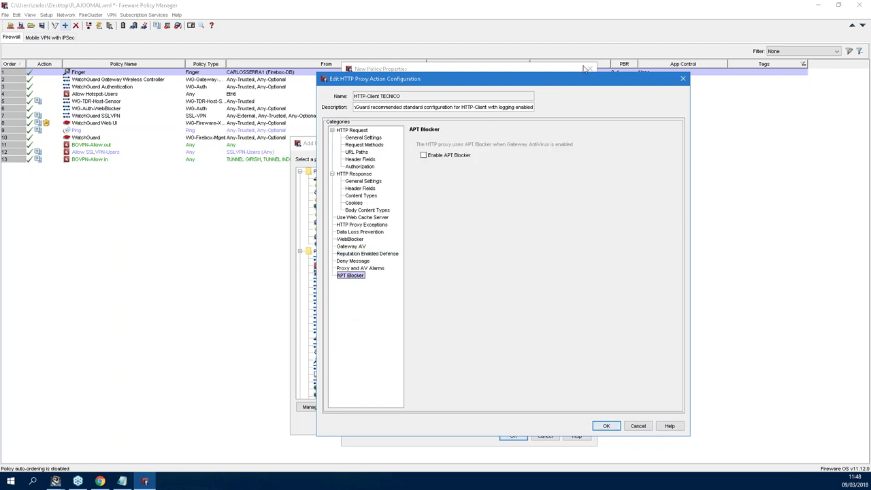
click(450, 155)
click(635, 429)
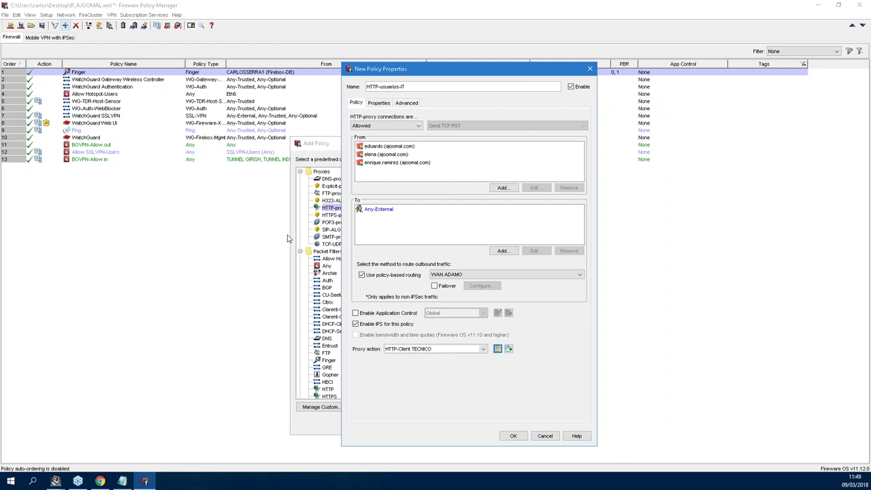
Check the policy's source user and Any-External destination, and enable failover
click(399, 155)
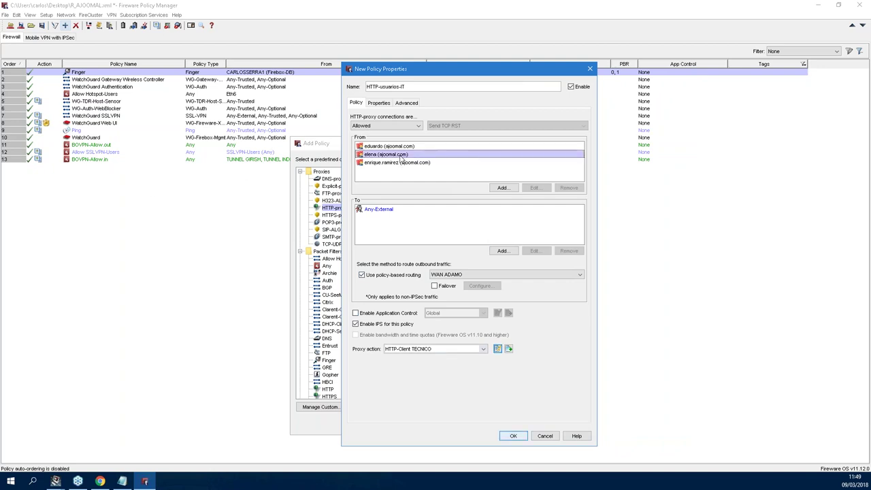
click(401, 210)
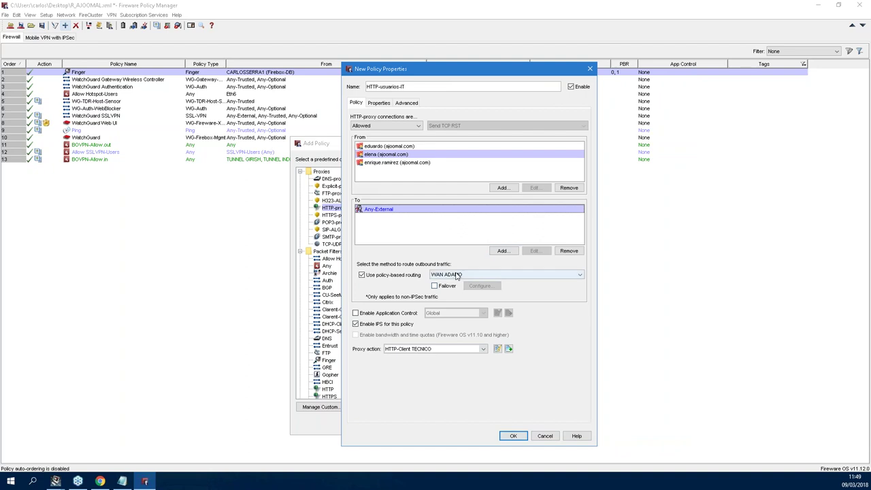
click(434, 286)
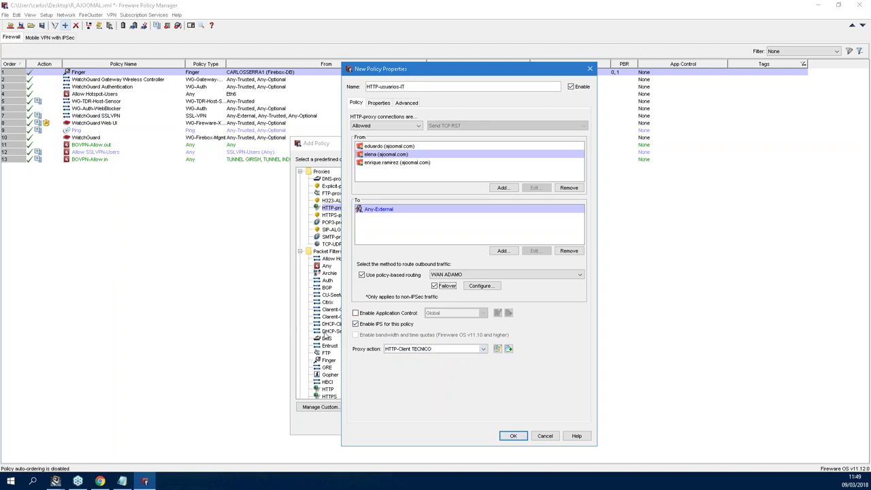
Enable Application Control with the TODO ALLOW action and open it for editing
click(408, 314)
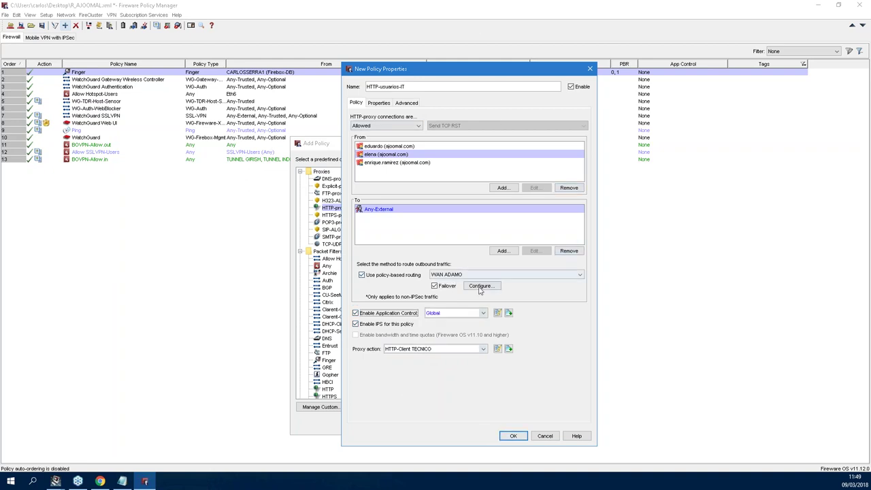
click(464, 313)
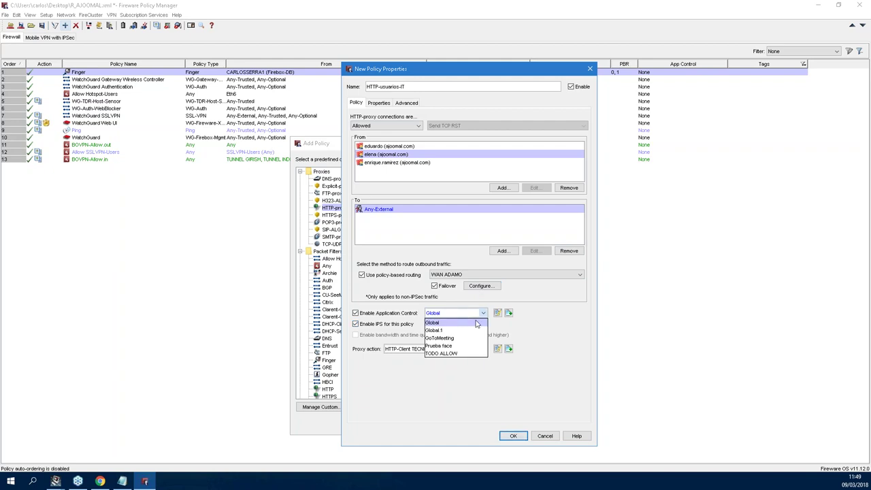
click(446, 353)
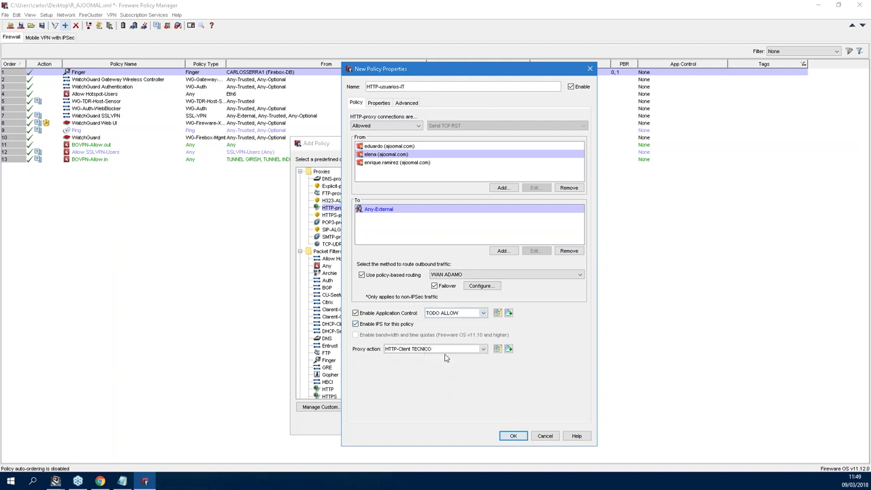
click(498, 312)
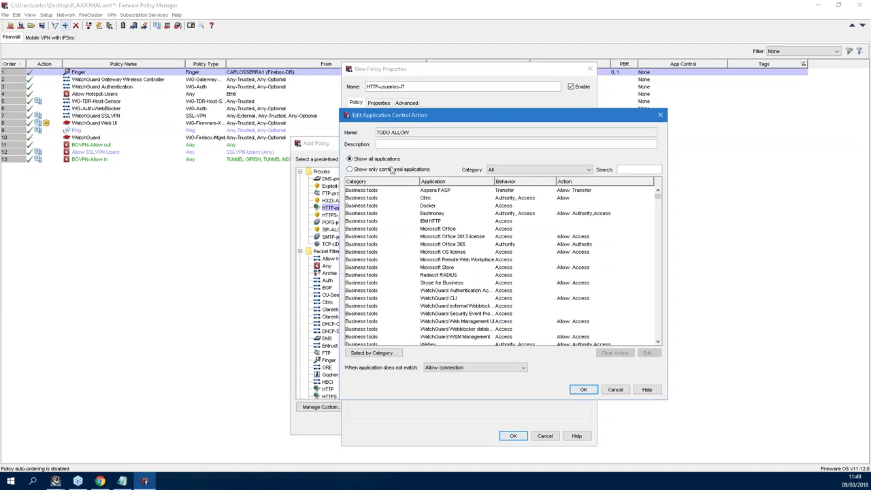
Show only TODO ALLOW's configured applications, scroll through them, and close the editor
click(392, 169)
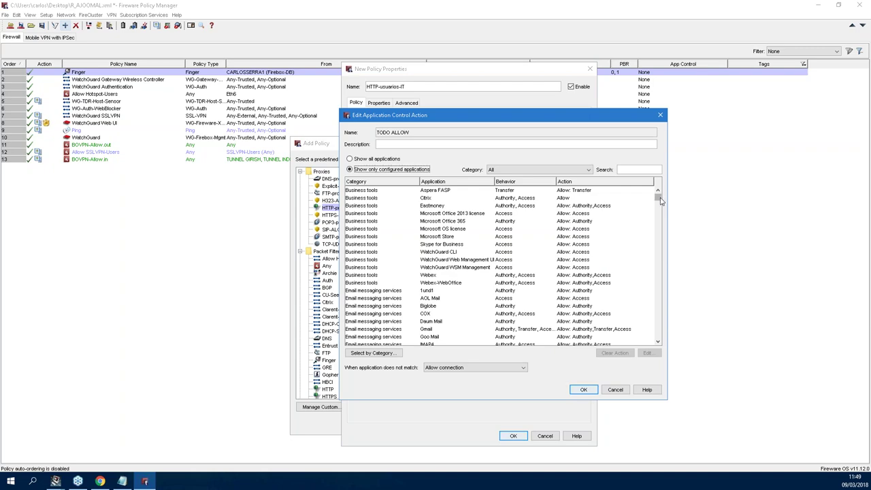
drag(660, 201, 657, 334)
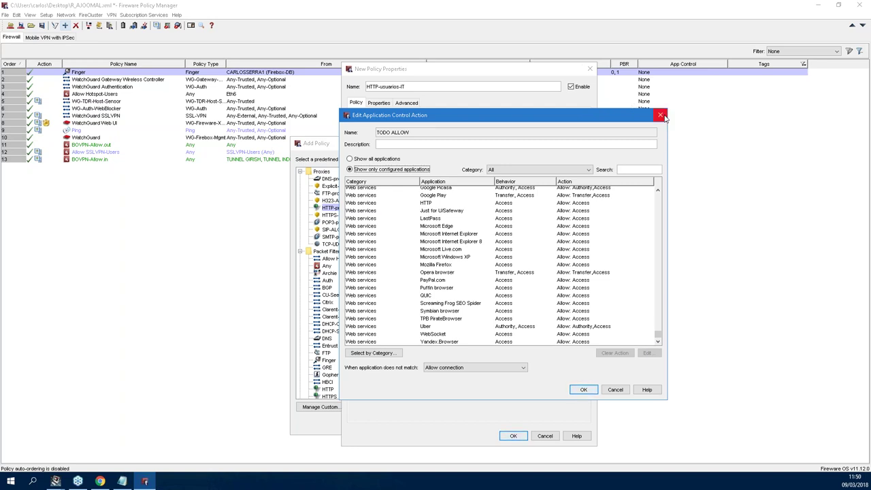
click(660, 116)
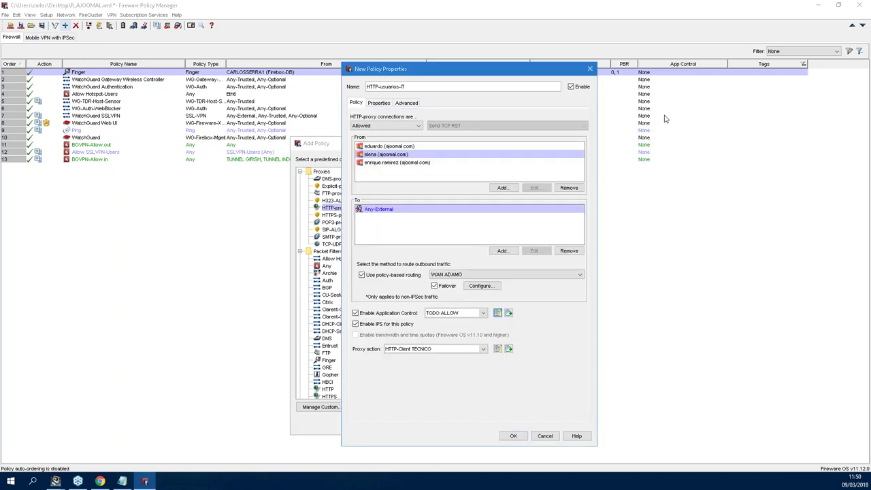
On the Advanced tab, start a new forward traffic management action (default name newTM.1)
click(409, 103)
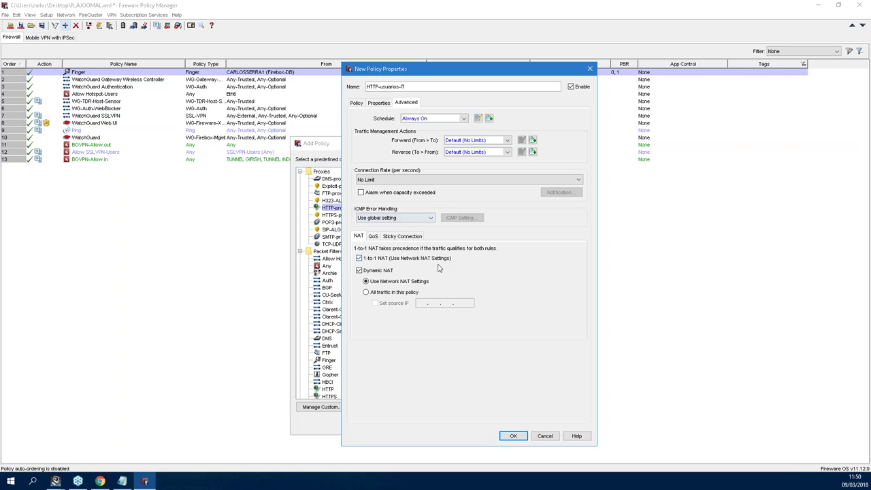
click(470, 140)
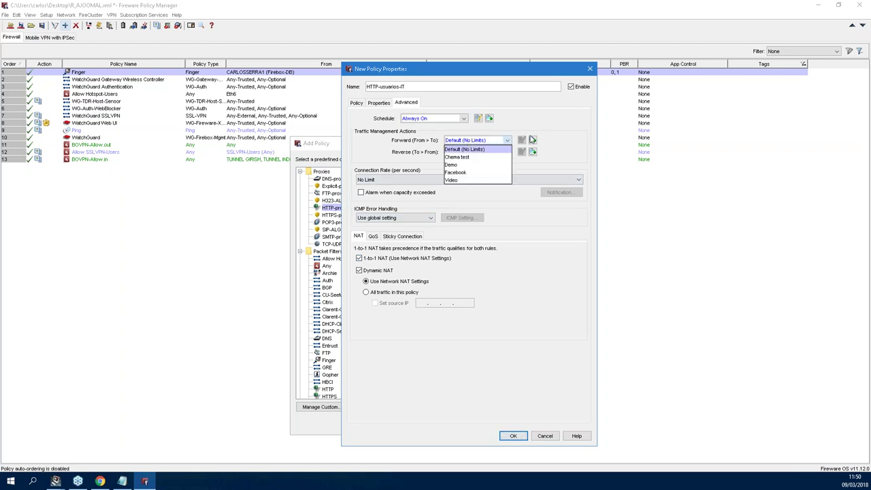
click(531, 136)
click(532, 140)
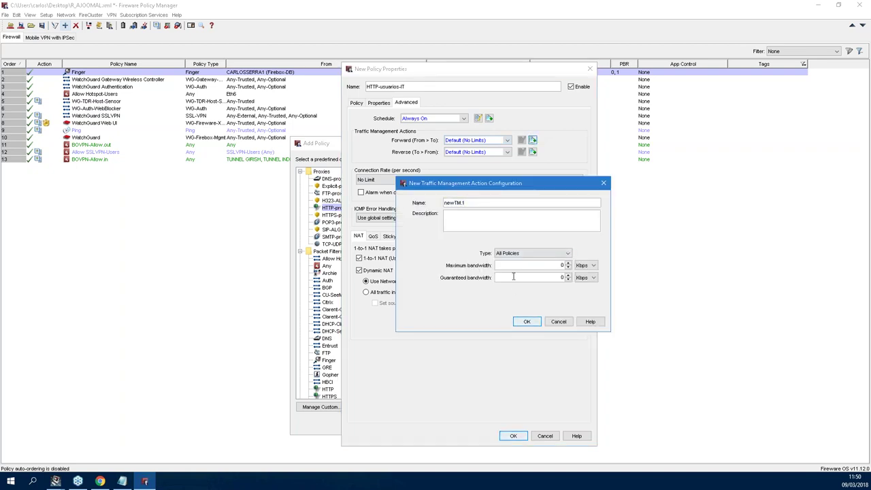
Create Per Policy traffic action 'Jefe' with 1000 Kbps guaranteed and 2500 Kbps maximum for forward traffic
click(538, 277)
text(1000)
click(563, 265)
text(2500)
click(556, 255)
click(537, 270)
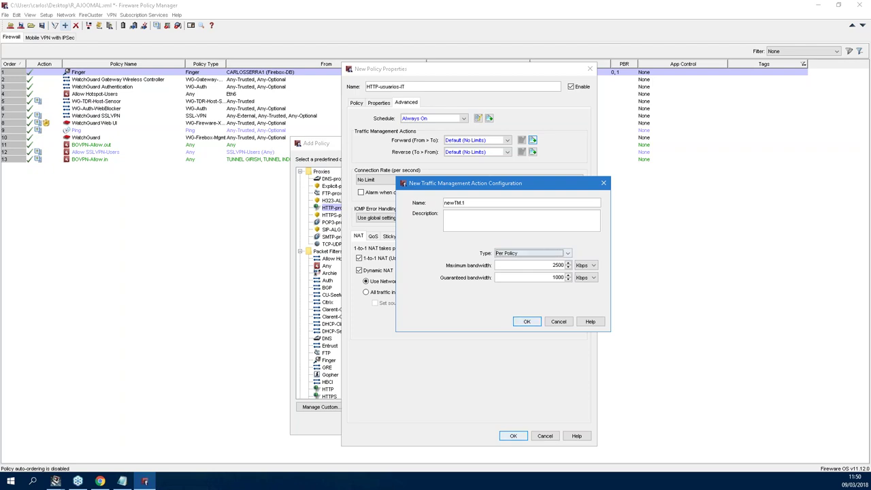
double_click(454, 202)
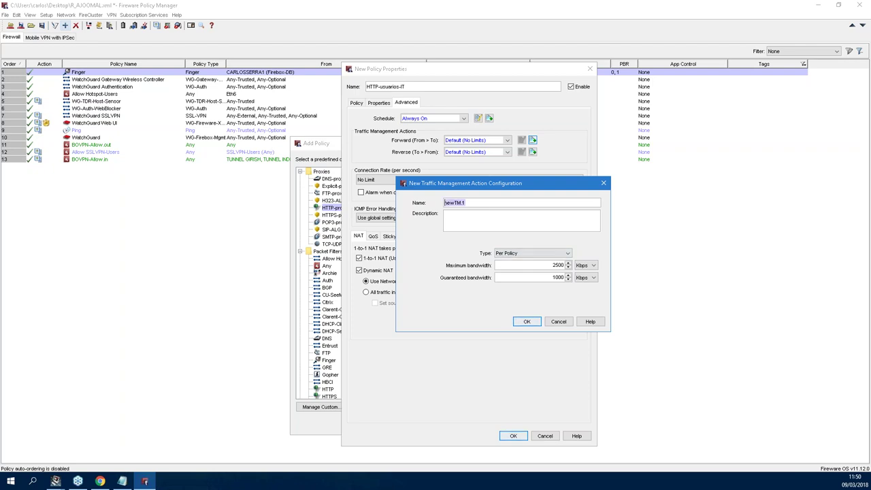
text(Jefe)
click(522, 322)
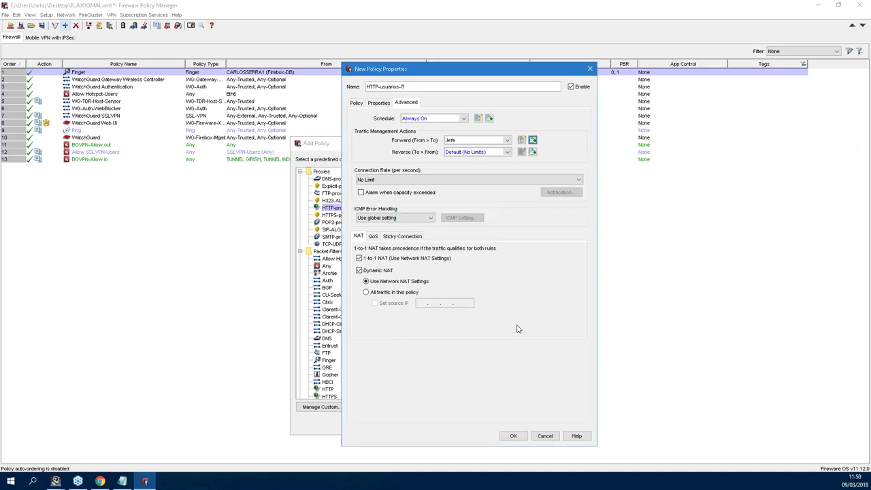
click(355, 104)
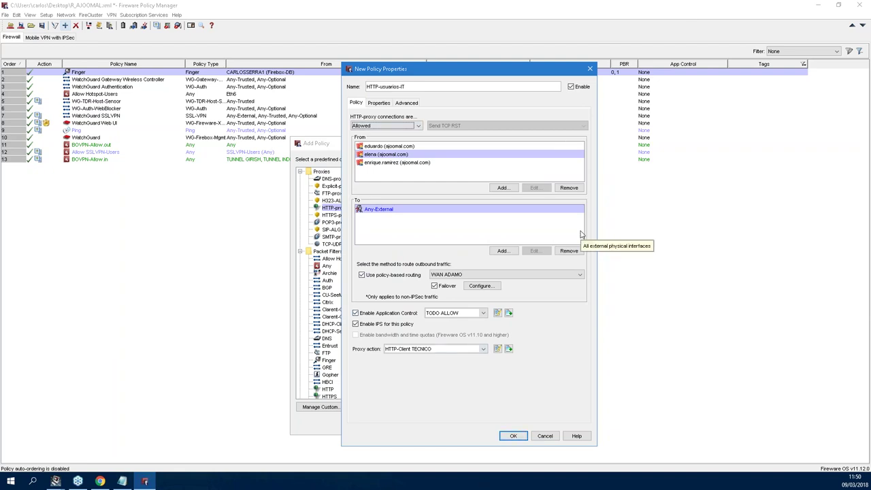
Open the TODO ALLOW action and try Jefe on WatchGuard Web Management UI, then discard it
click(499, 313)
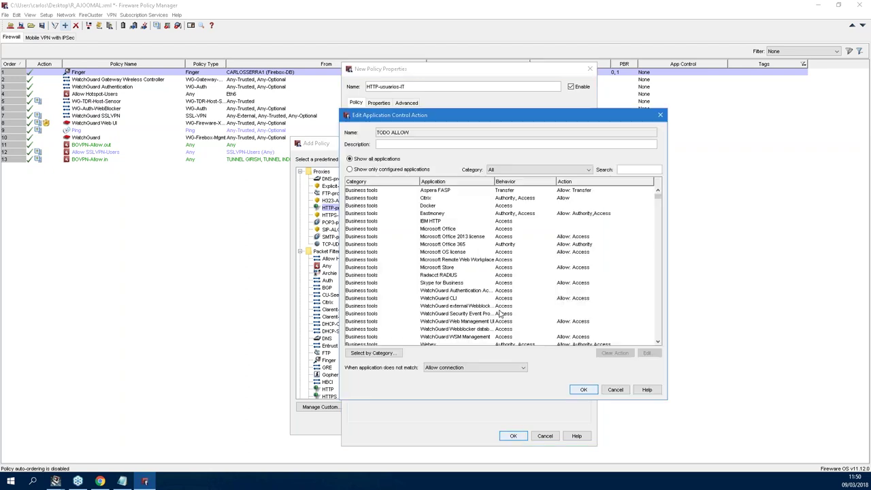
click(495, 268)
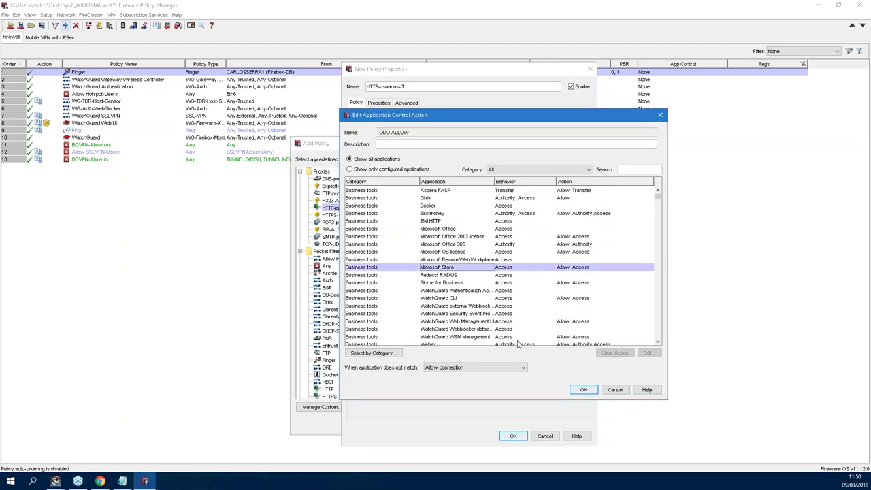
click(501, 323)
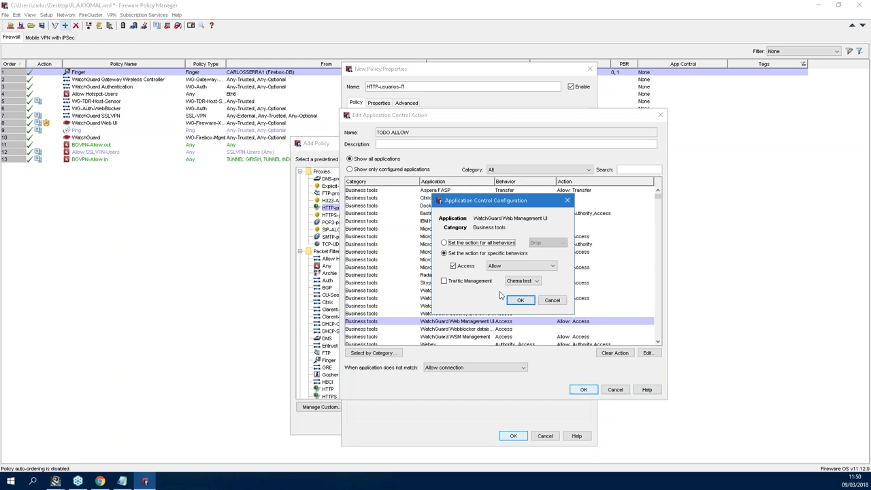
click(480, 282)
click(522, 281)
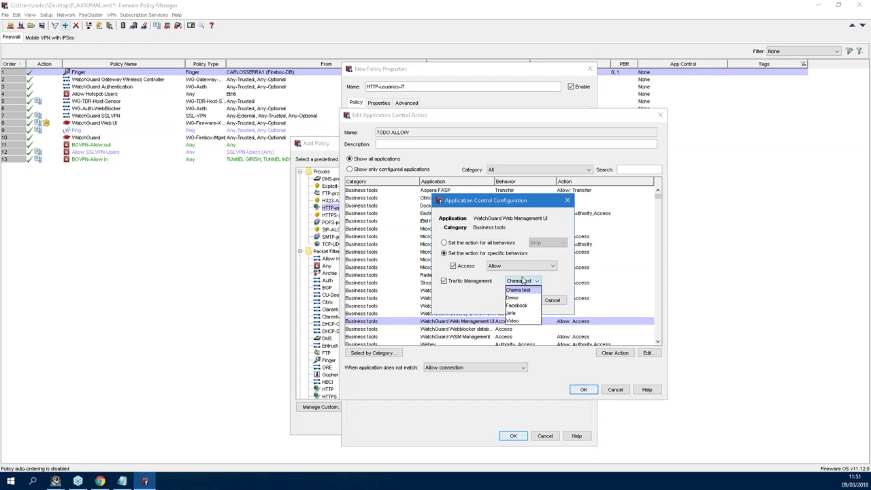
click(512, 313)
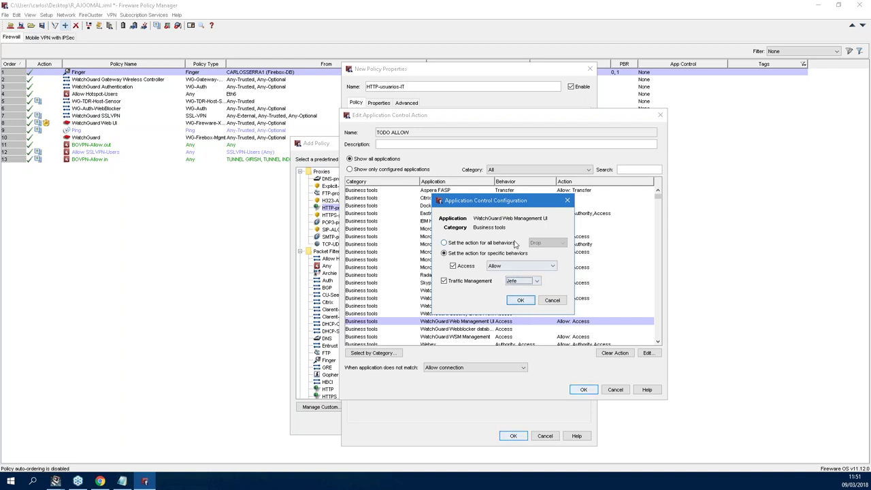
click(553, 300)
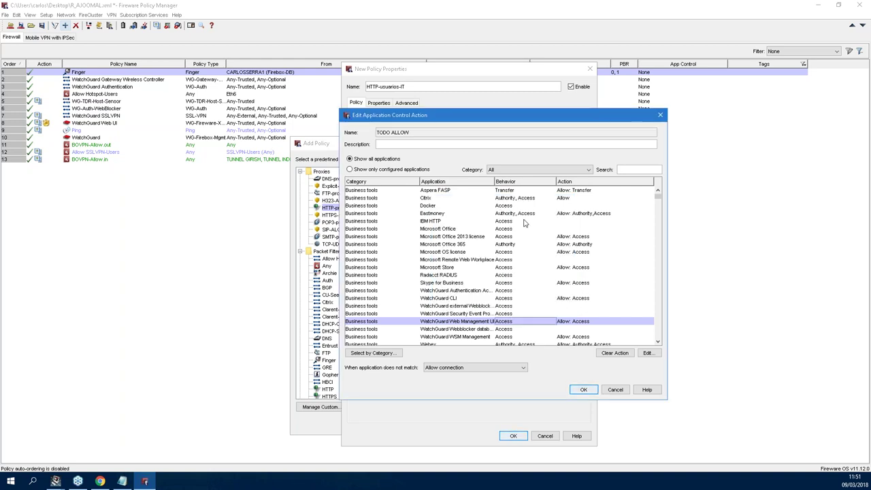
Try the Jefe action on Citrix, close its settings unchanged, and start an application search
click(422, 206)
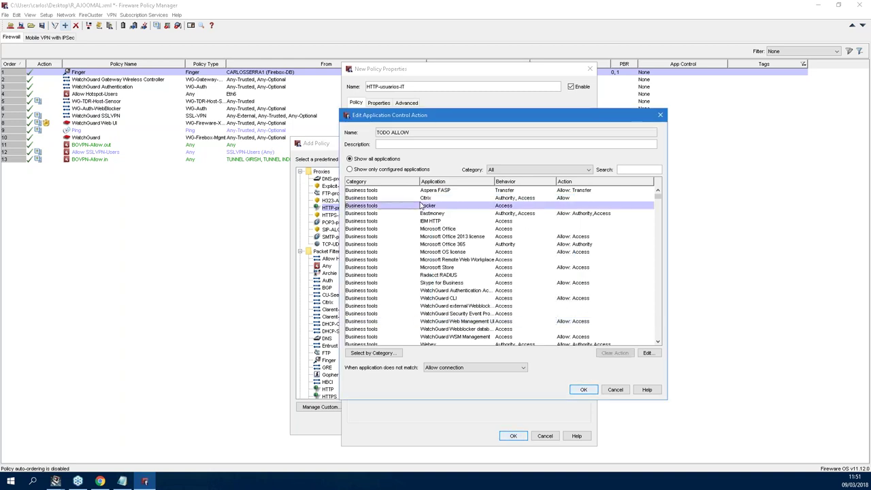
double_click(425, 198)
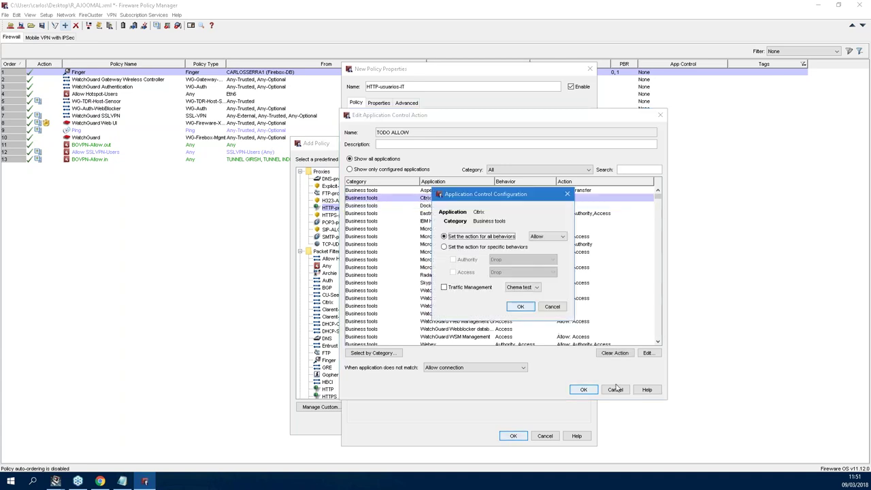
click(536, 287)
click(520, 312)
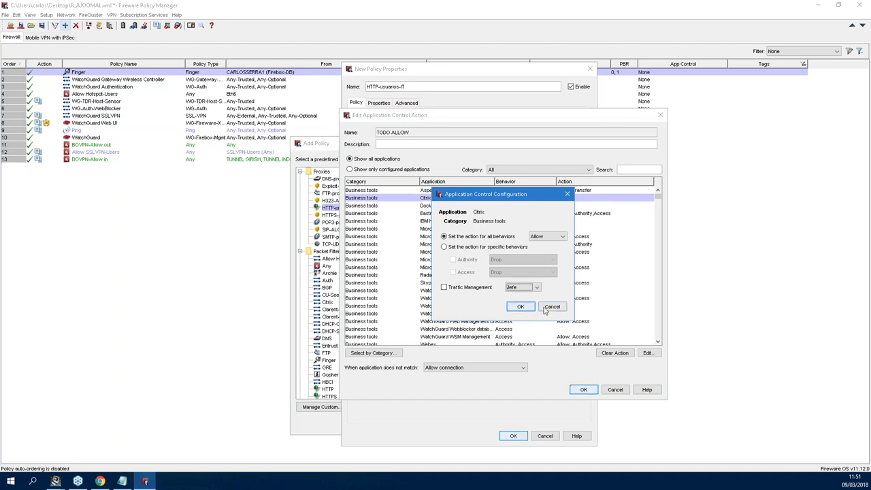
click(521, 306)
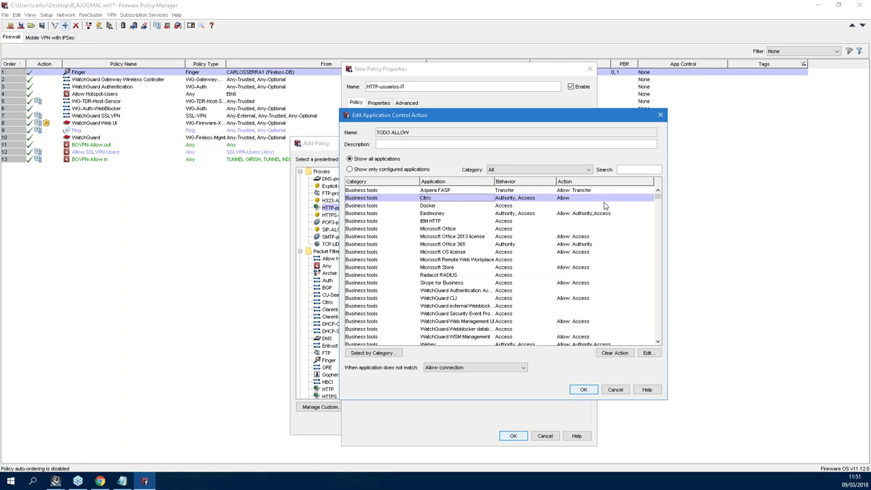
click(638, 170)
Search the application list for 'vo' and select SIP among the matches
text(h3)
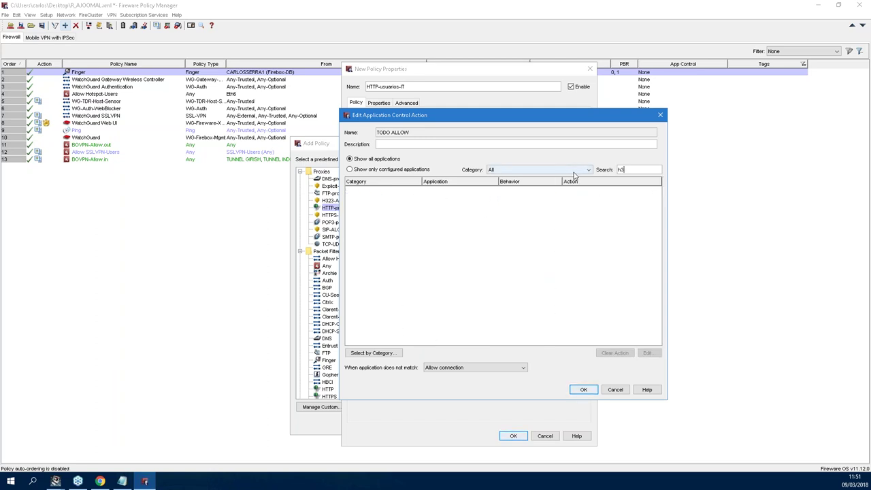
key(BackSpace)
key(BackSpace)
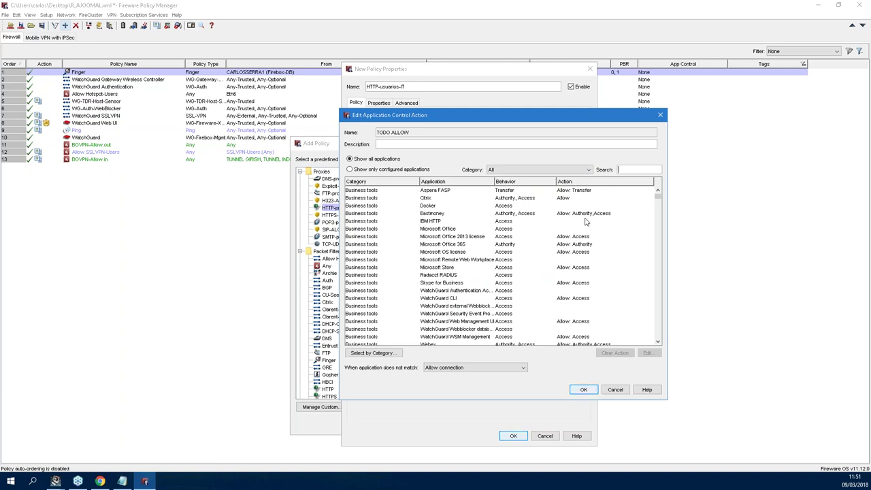
text(vo)
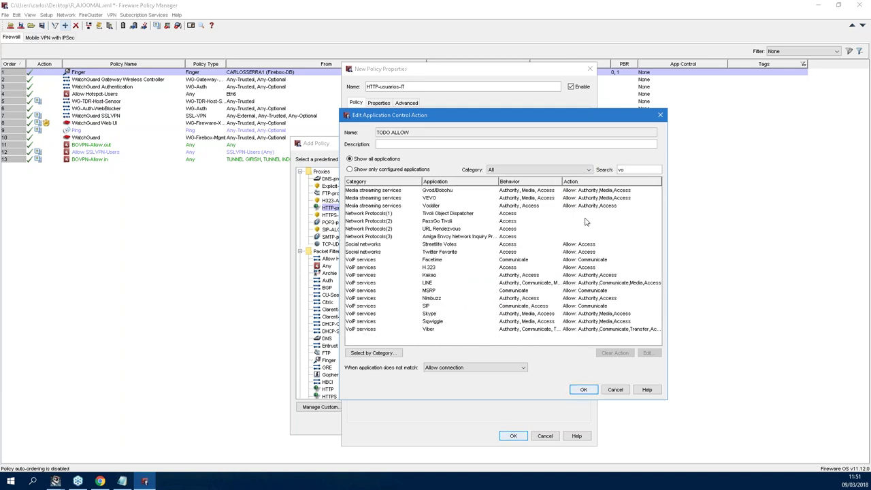
click(433, 307)
click(434, 268)
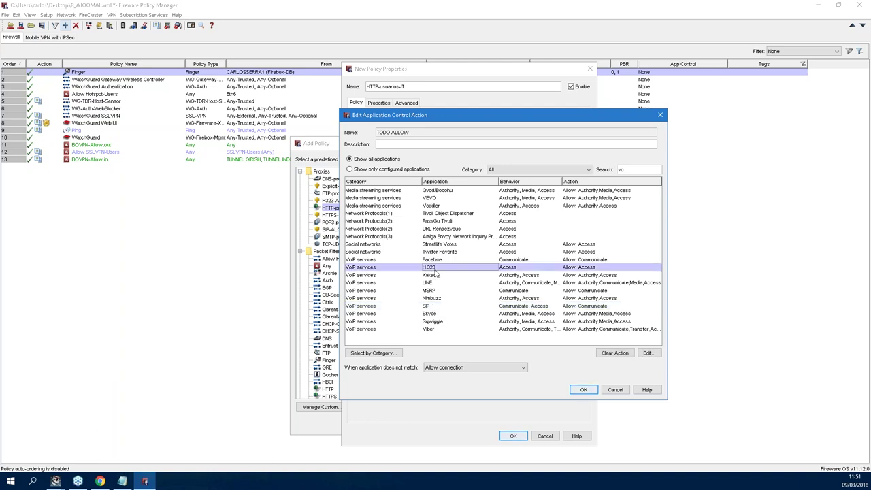
click(427, 306)
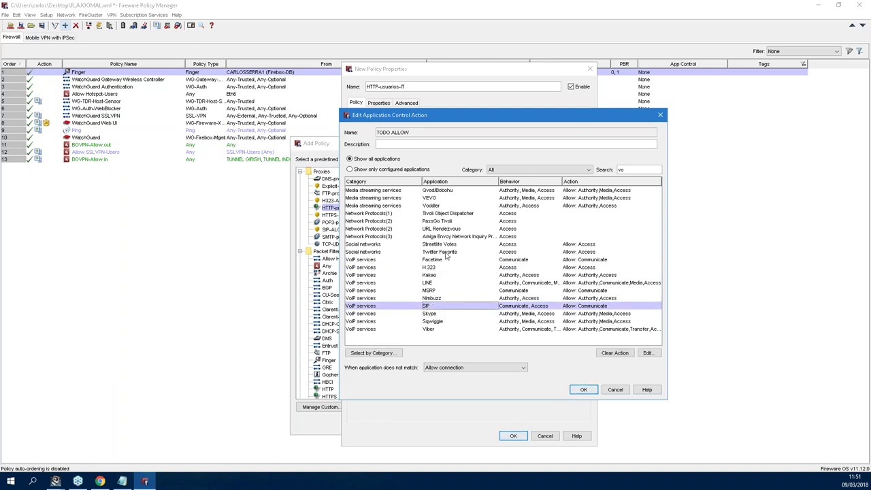
click(434, 254)
click(426, 306)
Enable traffic management on SIP with the Jefe action and save the HTTP-usuarios-IT policy
double_click(426, 306)
click(476, 287)
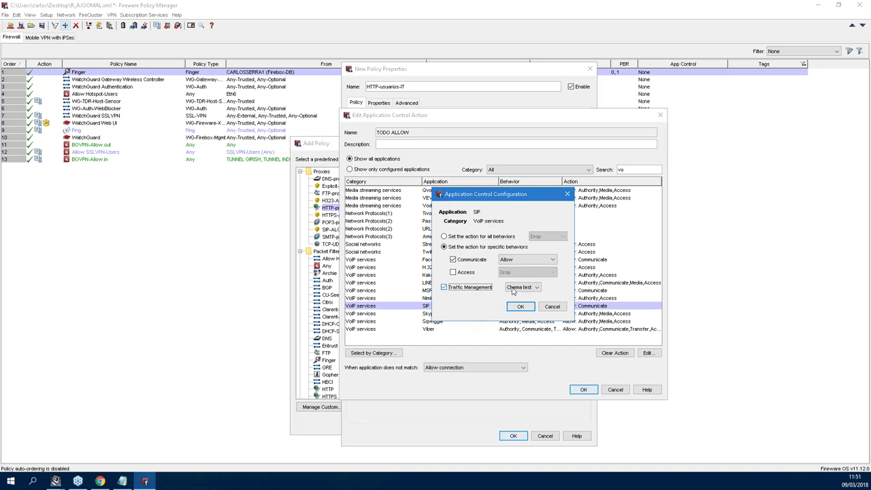
click(517, 287)
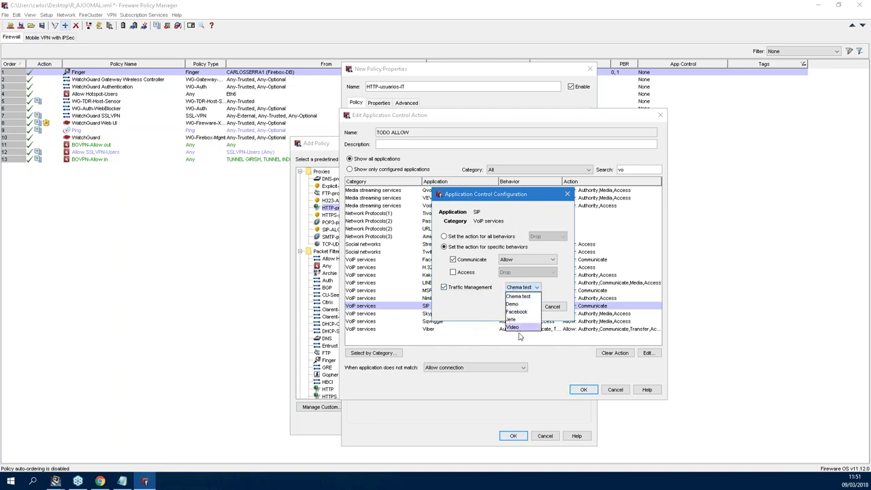
click(514, 322)
click(522, 306)
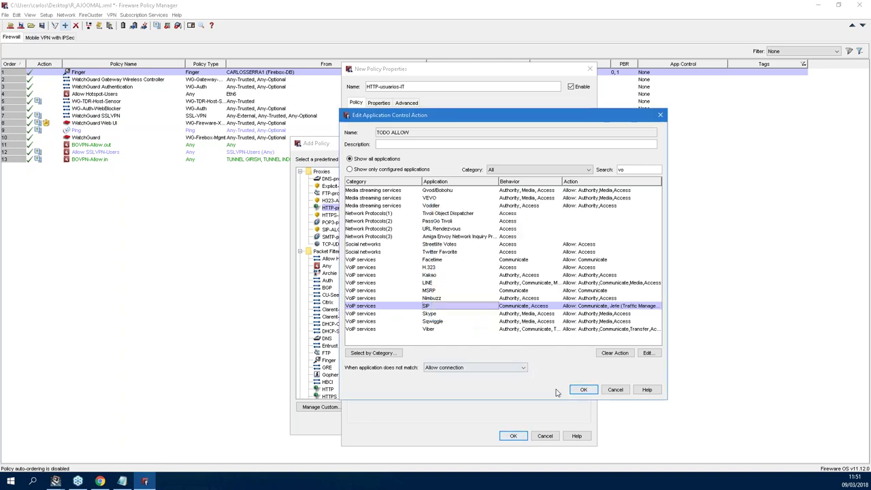
click(582, 389)
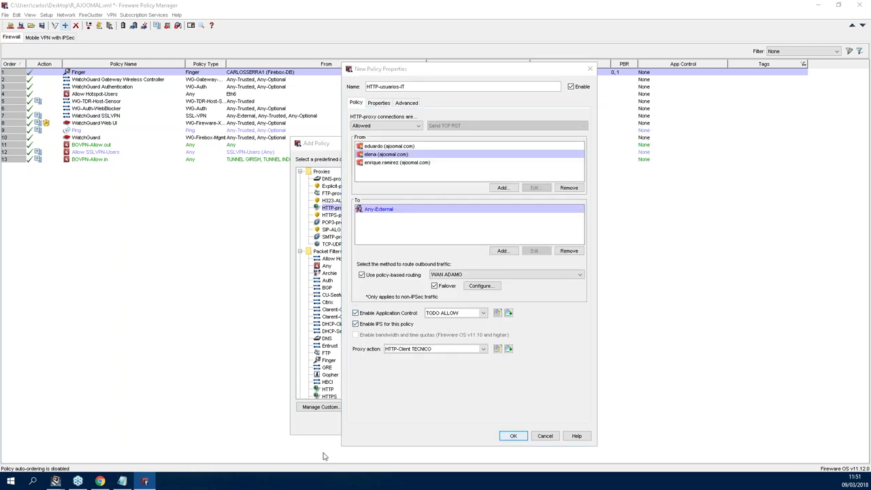
click(518, 441)
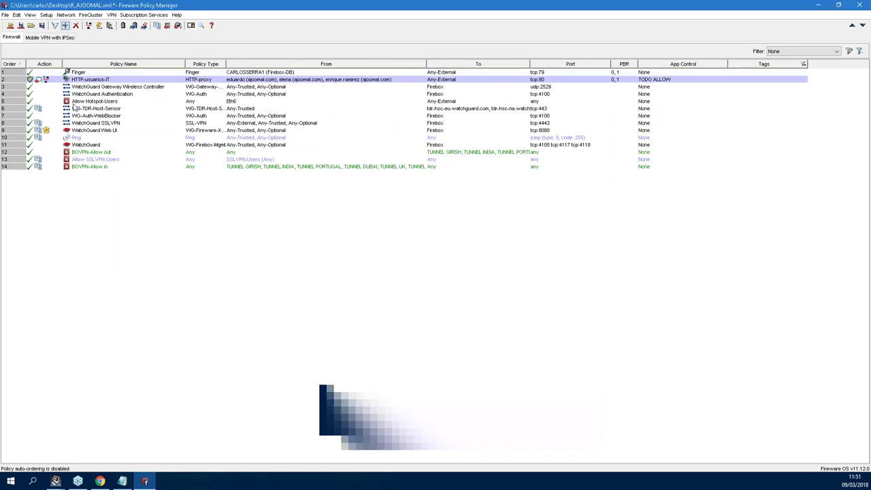
Discard the HTTP-proxy policy draft and create a new policy from the HTTPS-proxy template
click(65, 25)
double_click(317, 211)
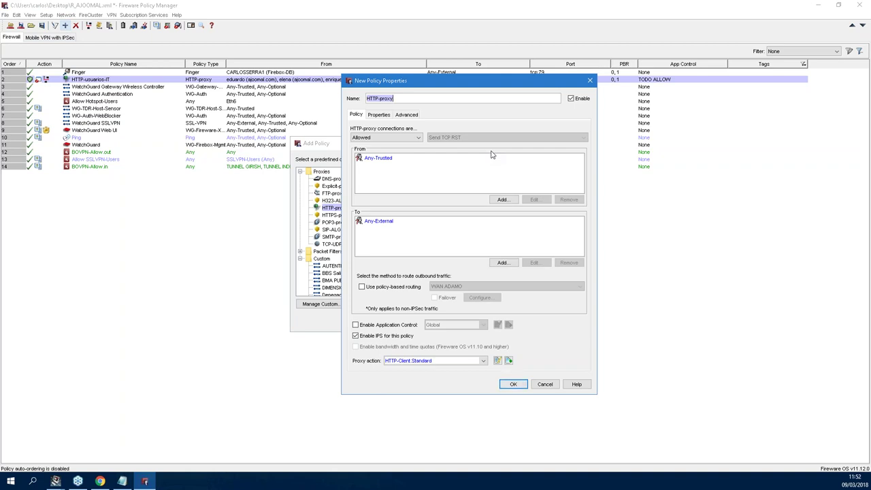
click(544, 384)
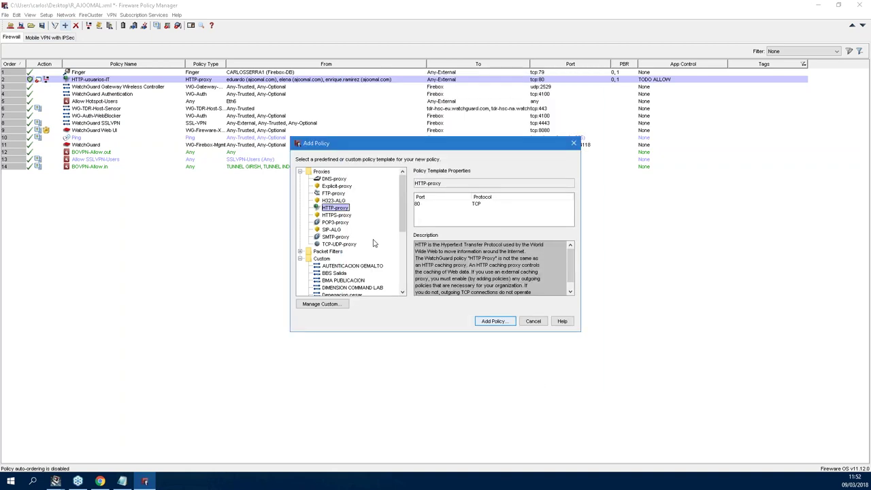
click(333, 222)
click(324, 215)
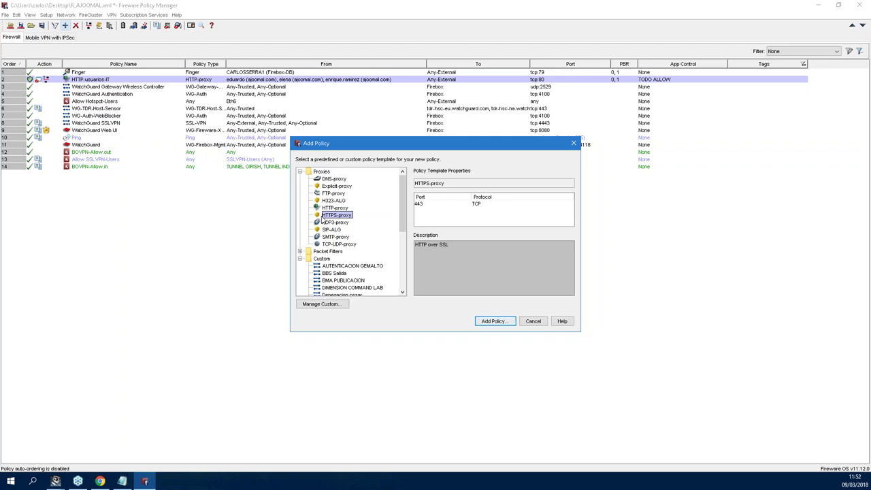
double_click(324, 217)
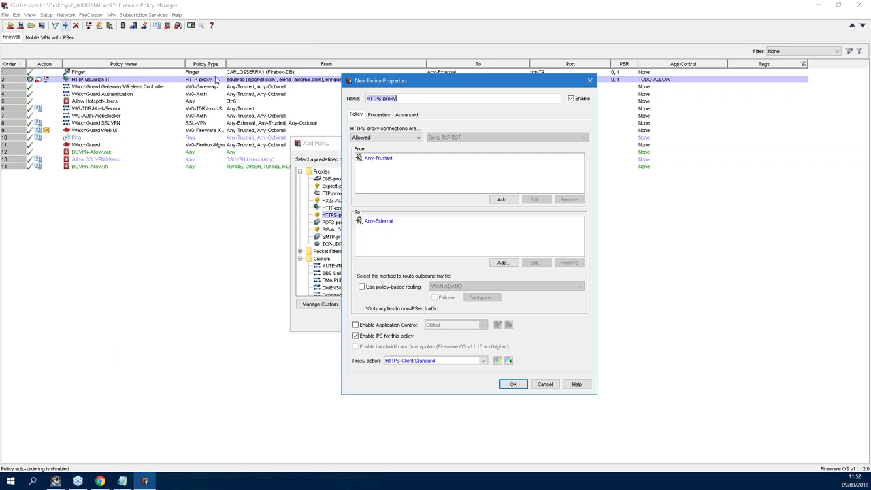
Set HTTPS-Client TECNICO as the HTTPS-proxy policy's proxy action and open its editor
click(377, 159)
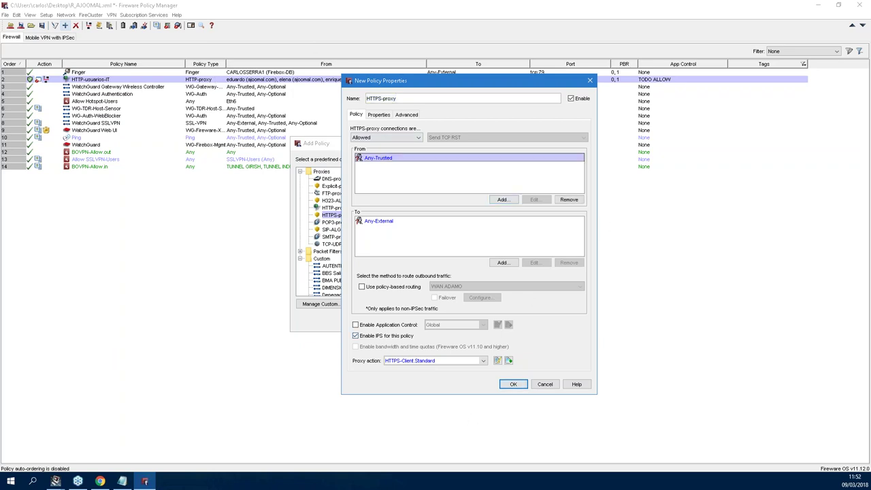
click(475, 360)
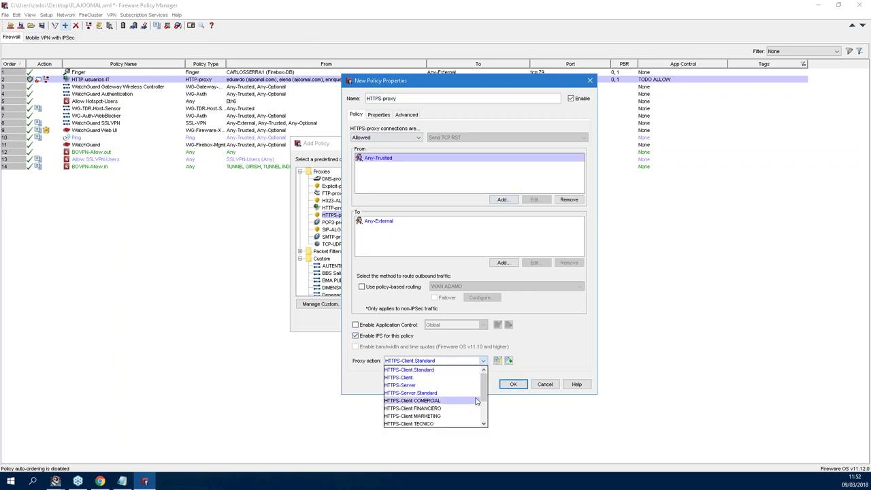
scroll(486, 386, down, 1)
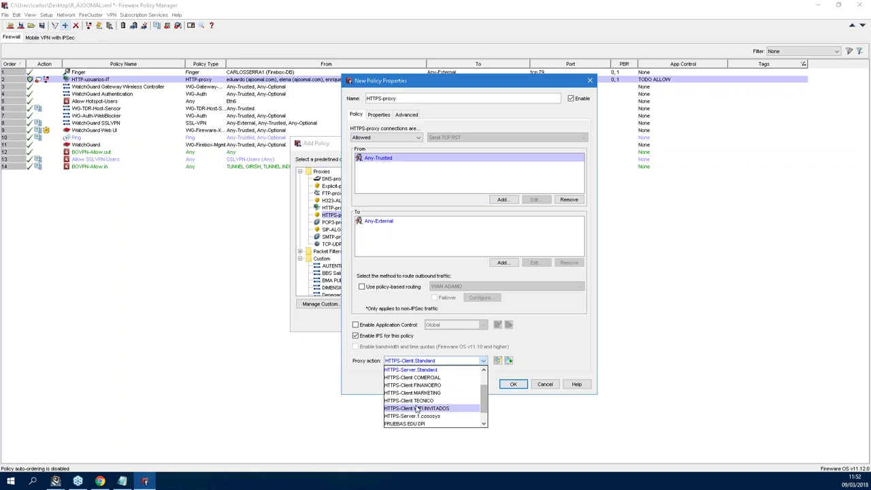
click(411, 401)
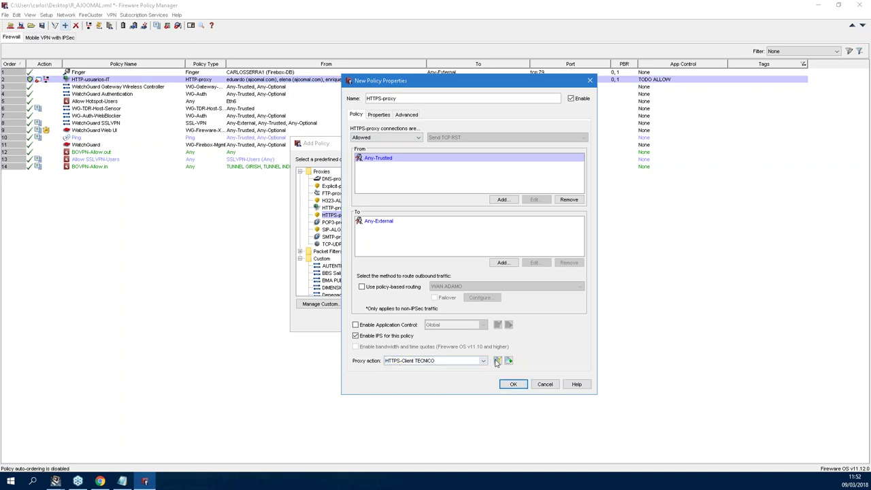
click(497, 361)
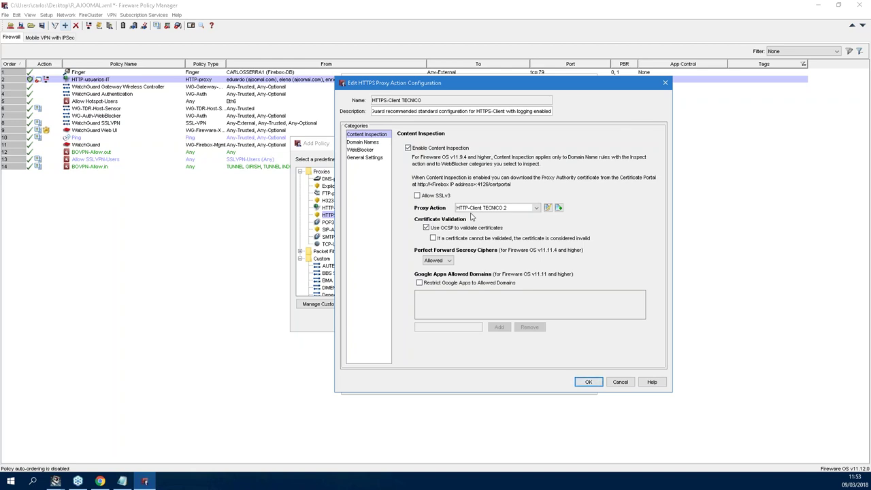
Review the TECNICO proxy action's Content Inspection, Domain Names and WebBlocker settings, closing without changes
click(477, 208)
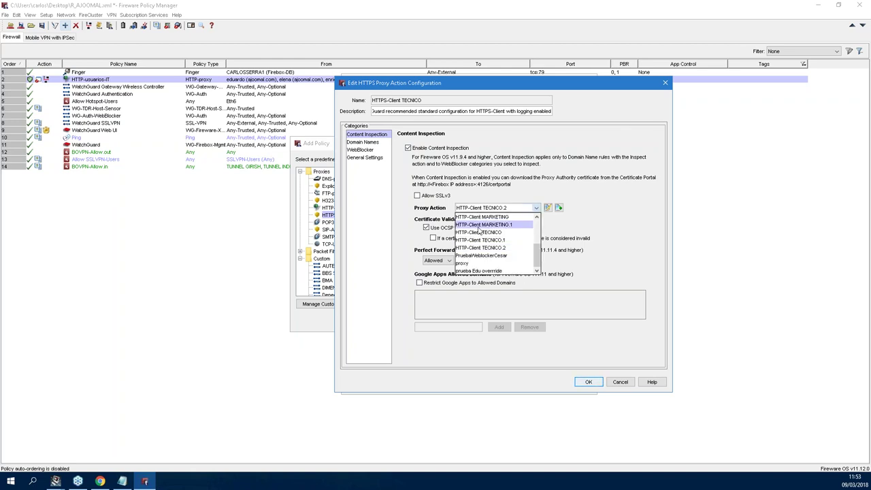
click(506, 156)
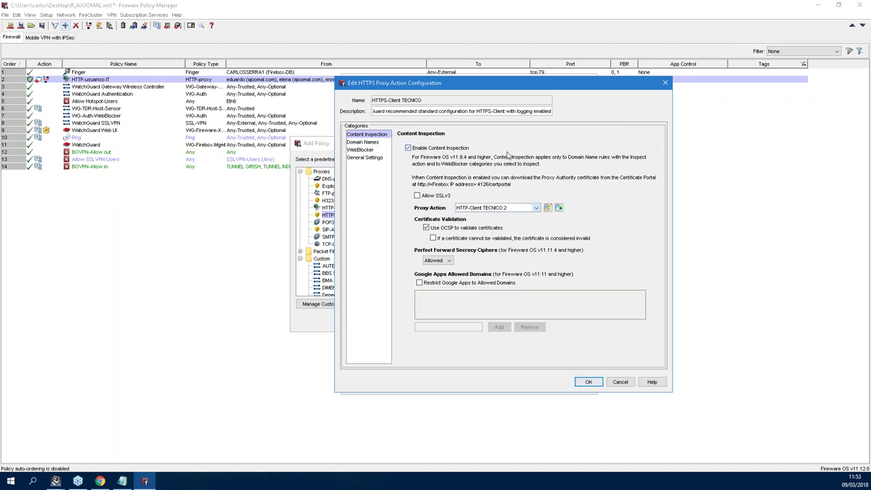
click(367, 142)
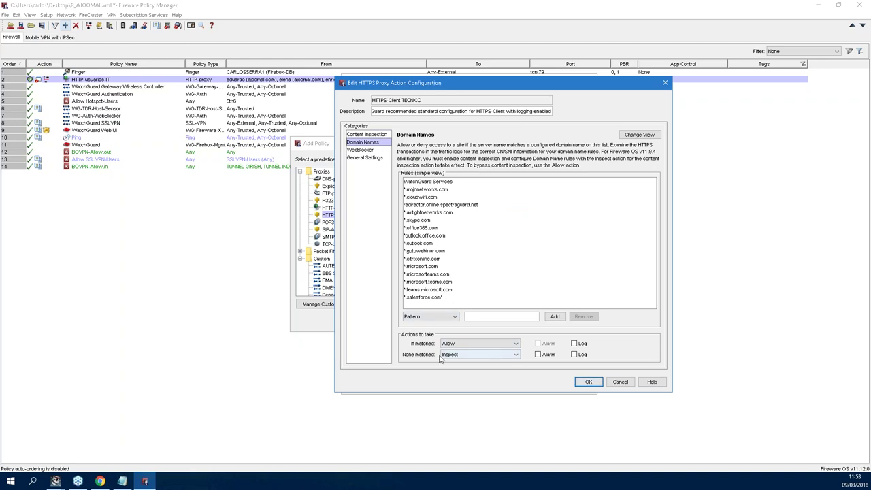
click(368, 135)
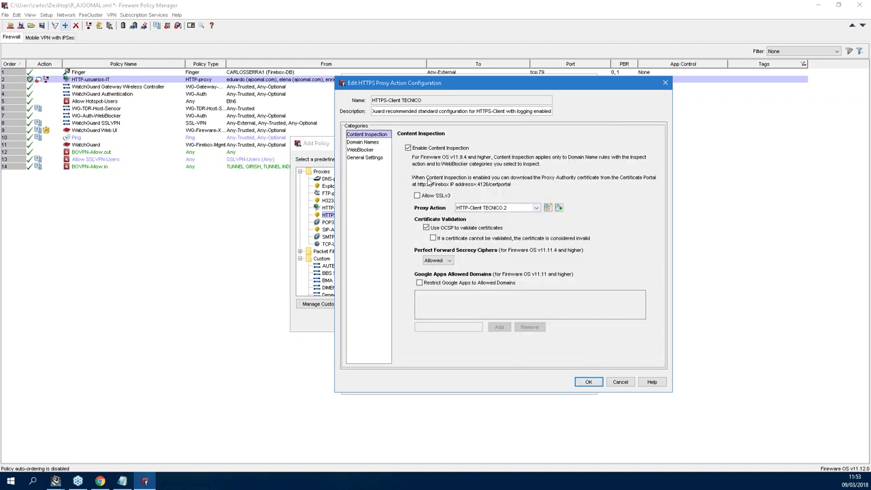
click(379, 150)
click(374, 136)
click(364, 143)
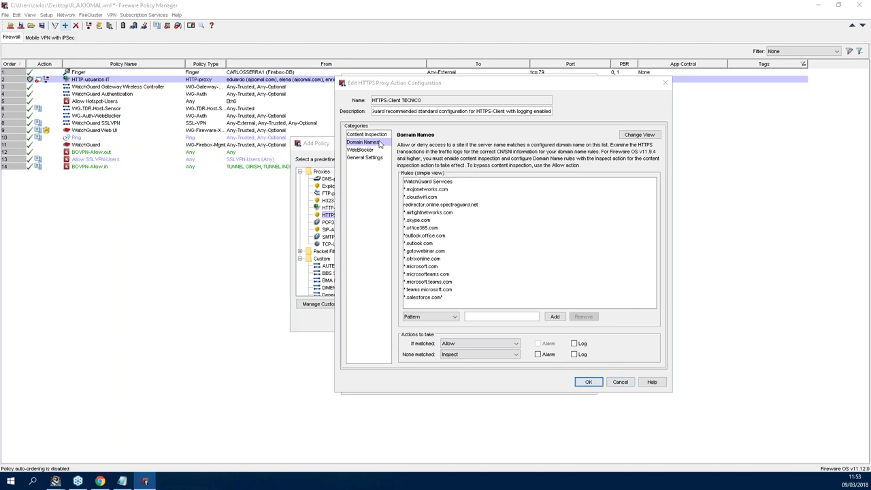
click(379, 135)
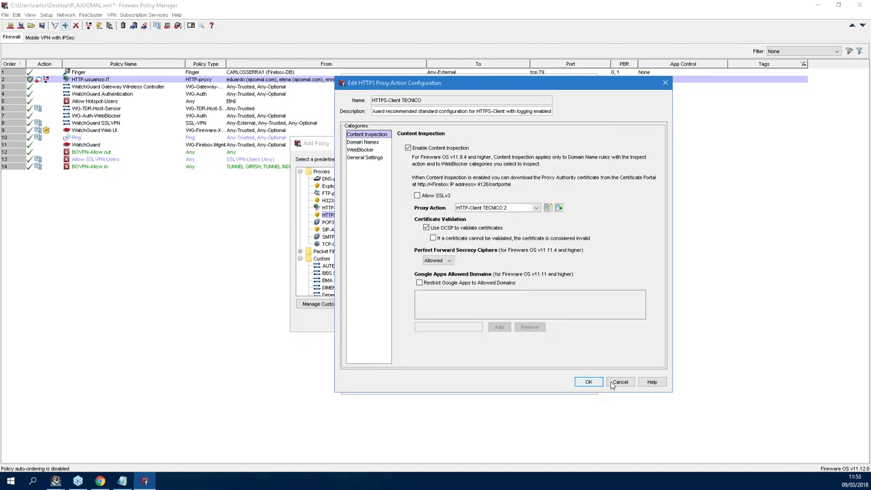
click(612, 383)
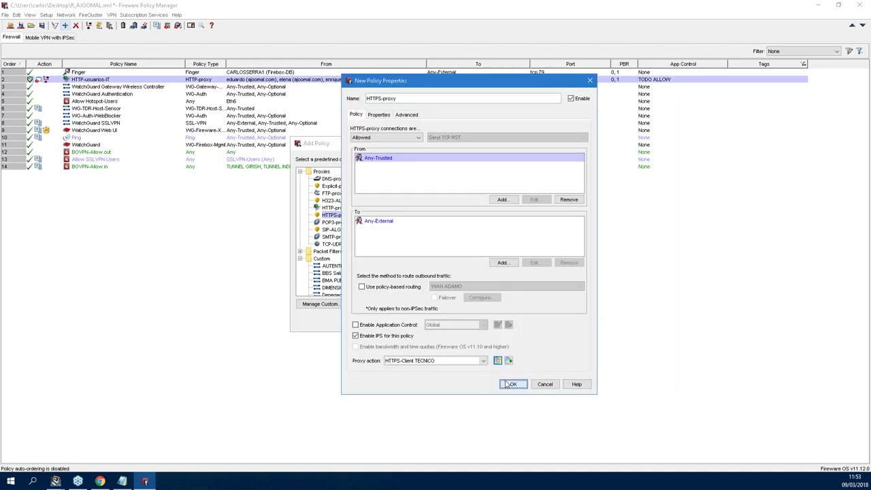
Add the HTTPS-proxy policy on tcp:443 as row 3 and switch to WatchGuard System Manager
click(507, 383)
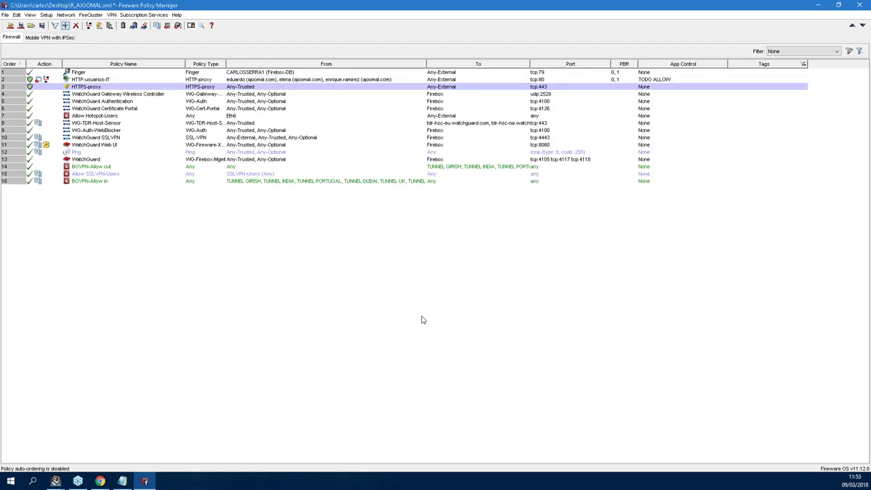
click(57, 481)
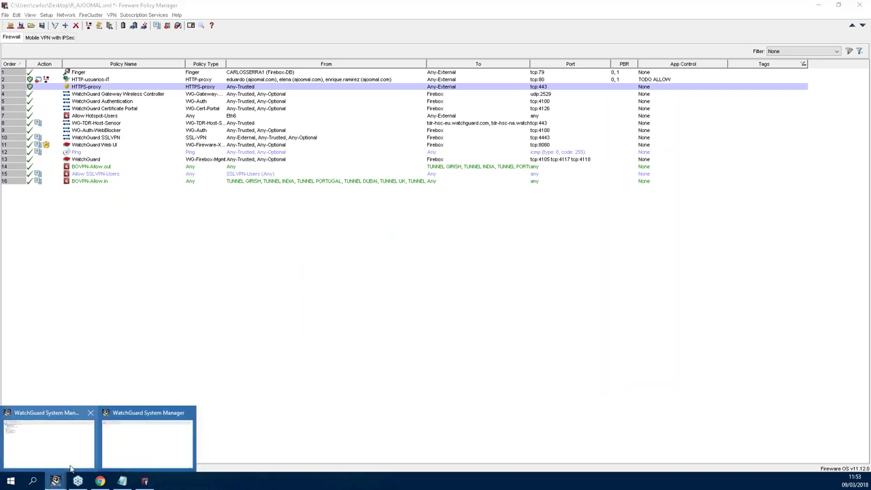
click(192, 415)
click(77, 432)
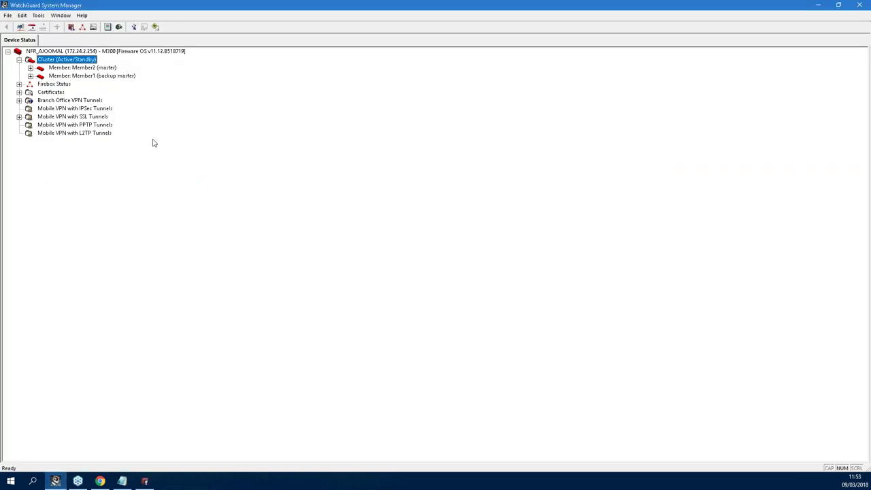
Launch Firebox System Manager for the NFR_AIOOMAL device from WatchGuard System Manager
click(89, 52)
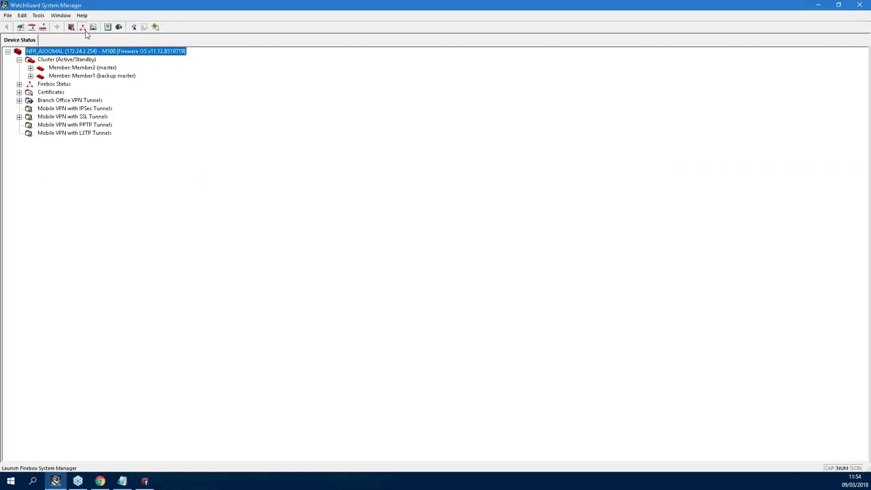
click(83, 28)
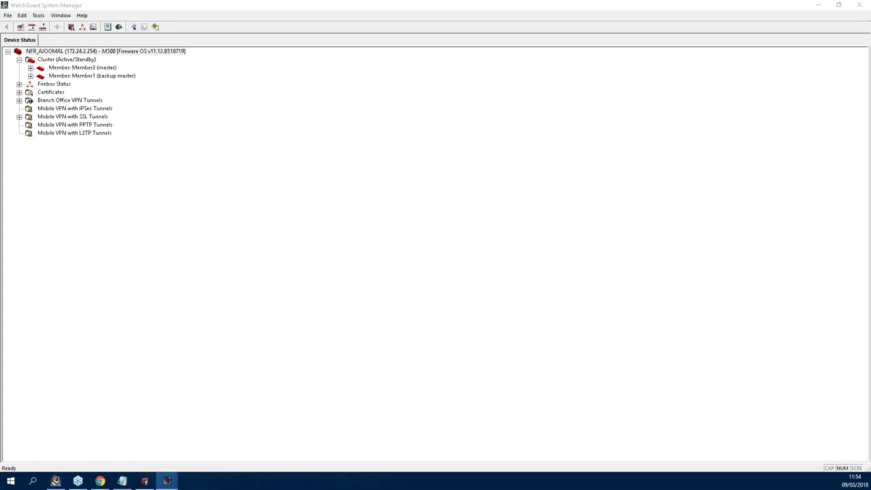
View the device's certificate list, then minimise Firebox System Manager and return to Policy Manager
drag(534, 101, 510, 85)
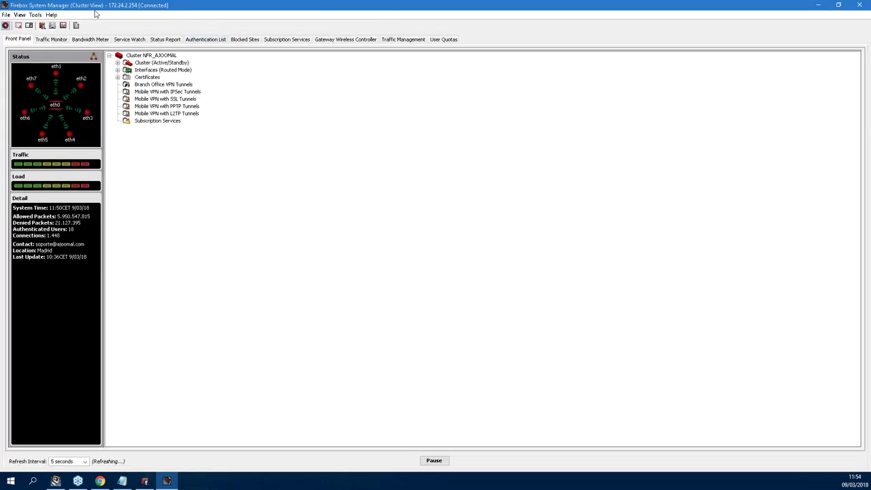
click(19, 28)
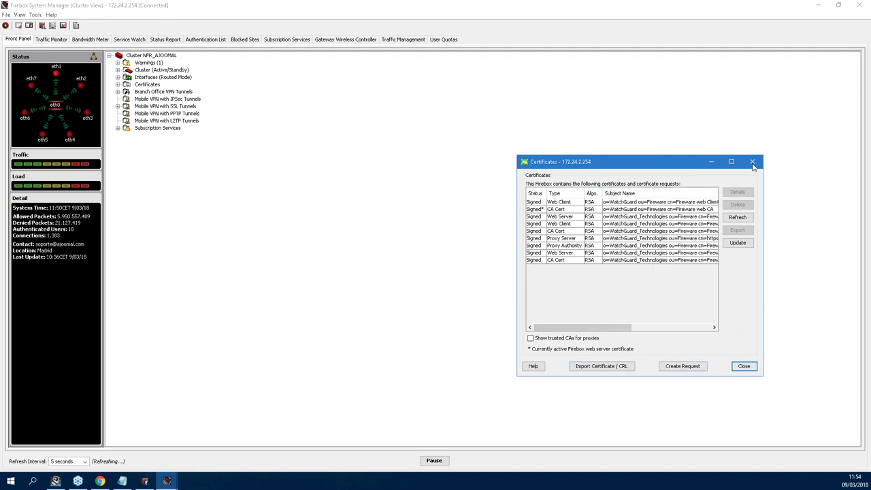
click(752, 161)
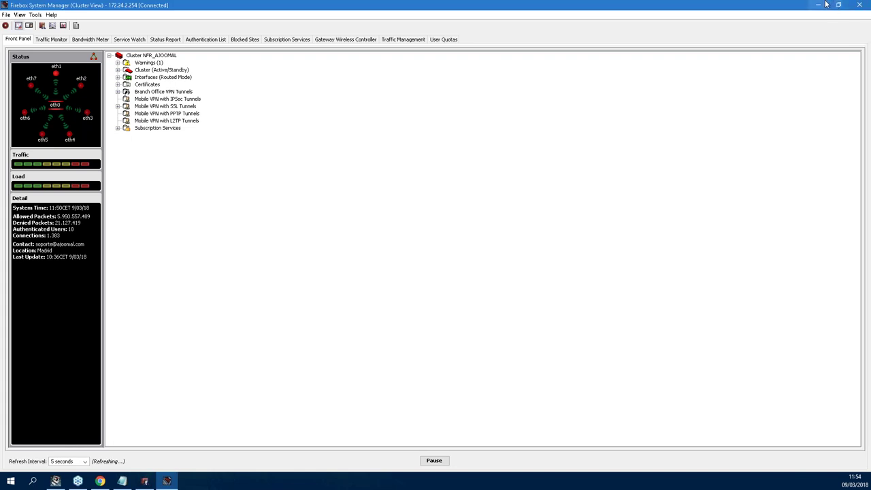
click(818, 5)
click(140, 483)
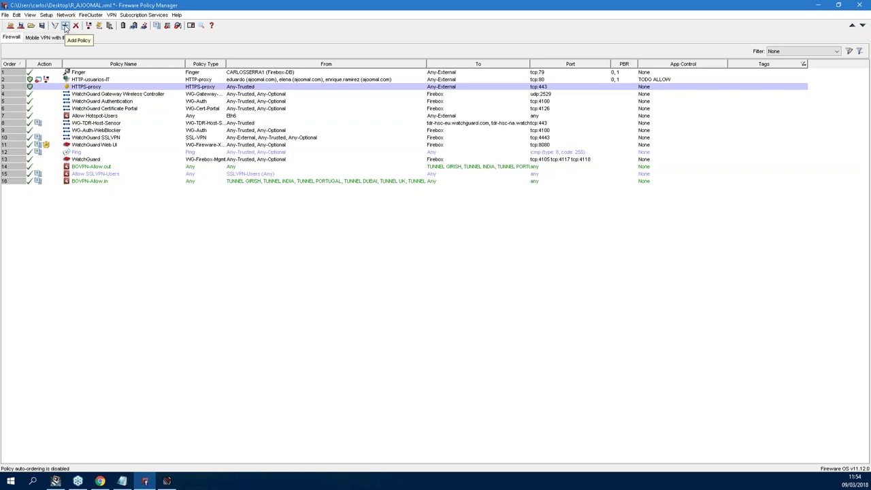
Create a new HTTP-proxy policy named Miweb
click(66, 25)
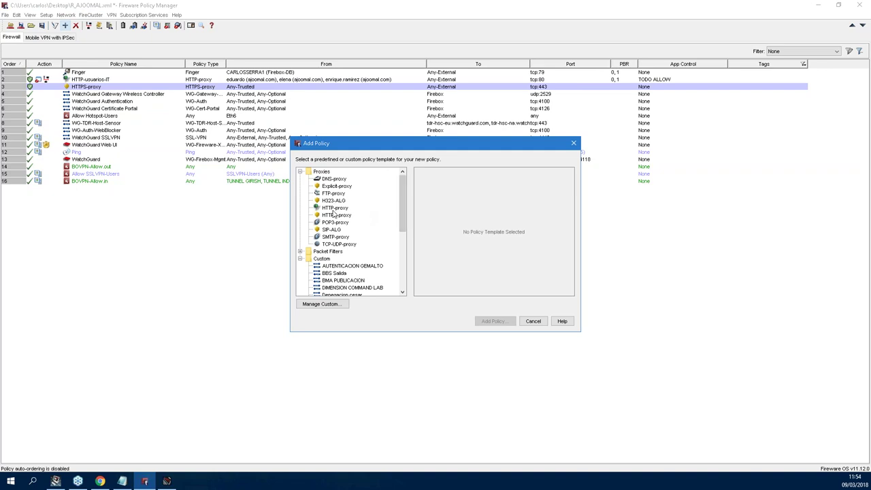
double_click(334, 208)
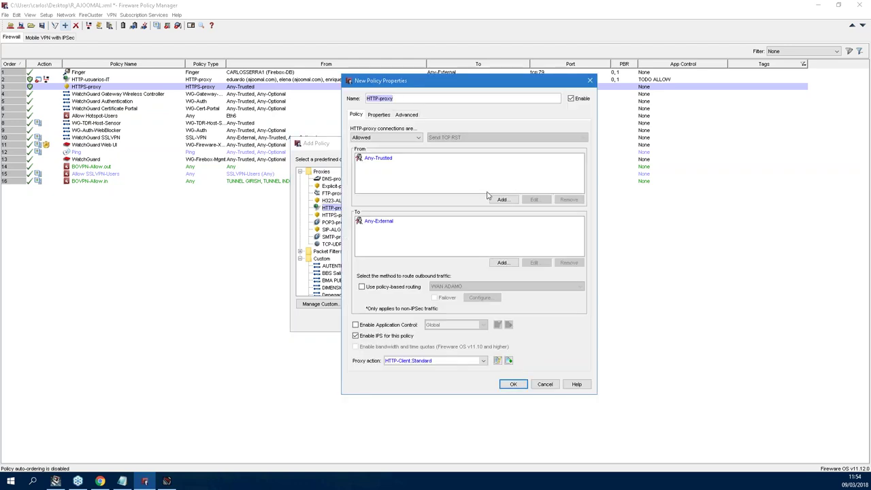
text(Miwevb)
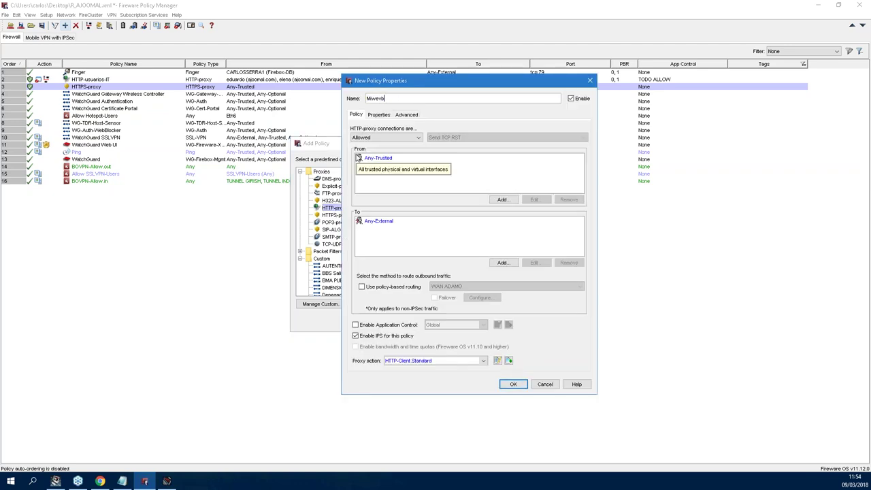
key(BackSpace)
key(BackSpace)
key(BackSpace)
text(iweb)
Replace the source Any-Trusted with Any-External and remove Any-External from the destination
click(379, 158)
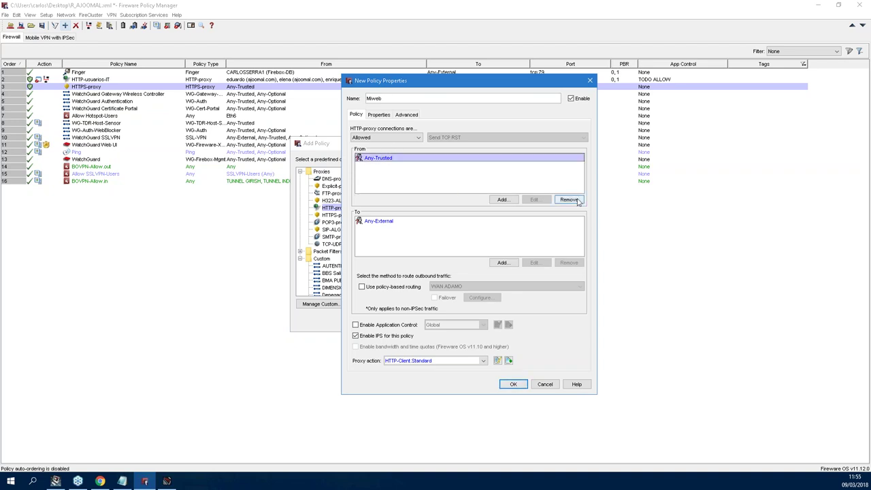
click(569, 199)
click(502, 200)
double_click(457, 197)
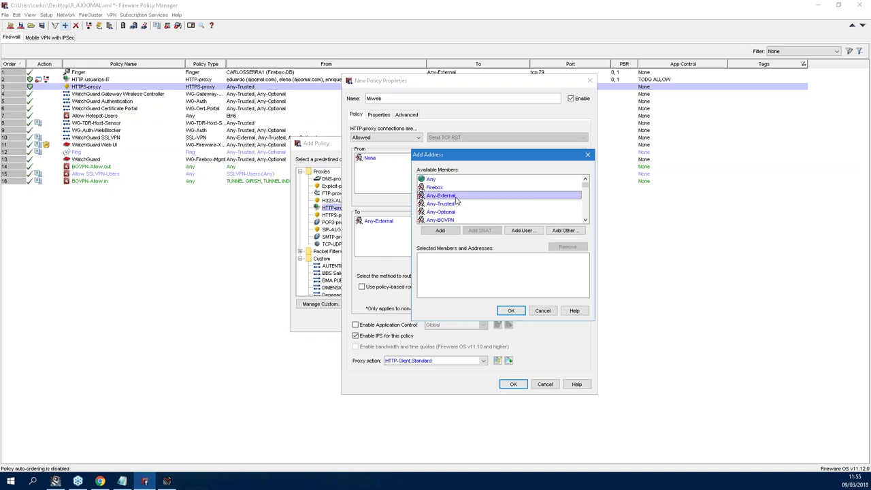
click(511, 310)
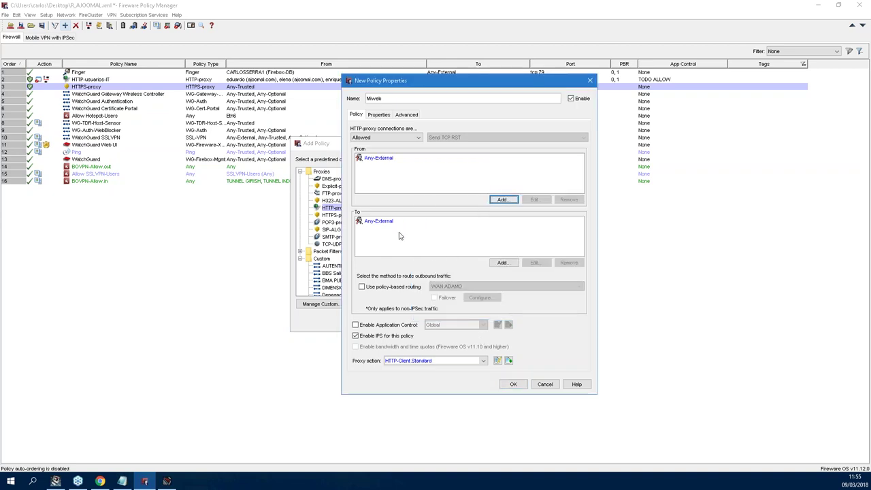
click(378, 221)
click(569, 263)
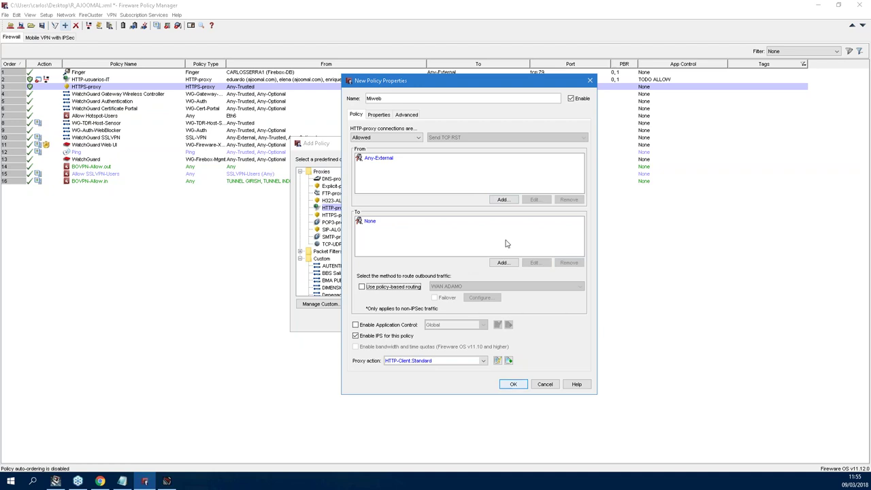
click(503, 263)
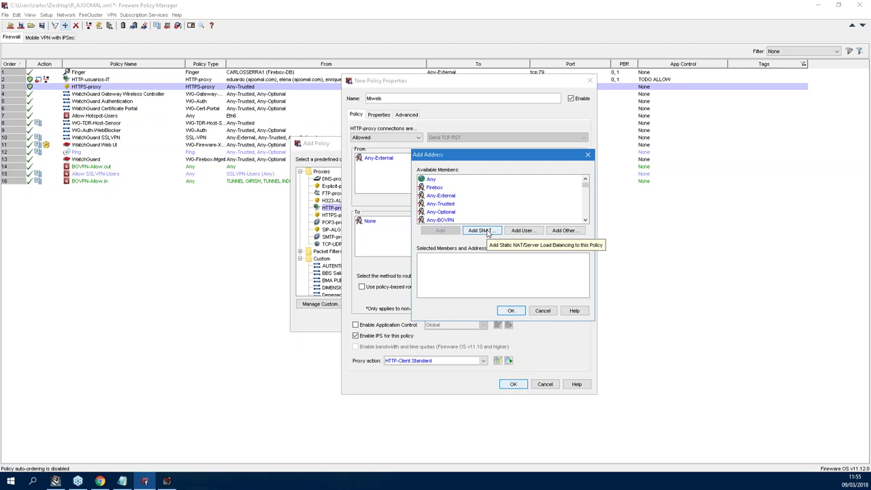
Create a new SNAT action named Misnatweb of type Static NAT
click(487, 232)
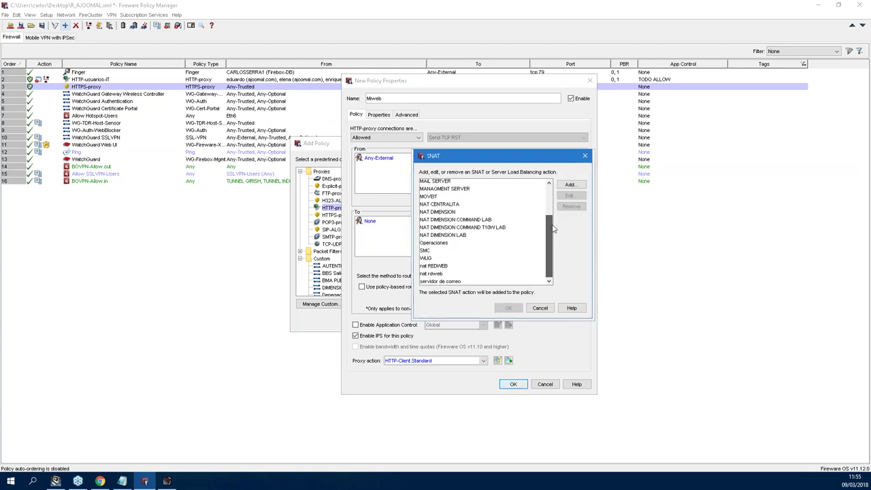
click(568, 185)
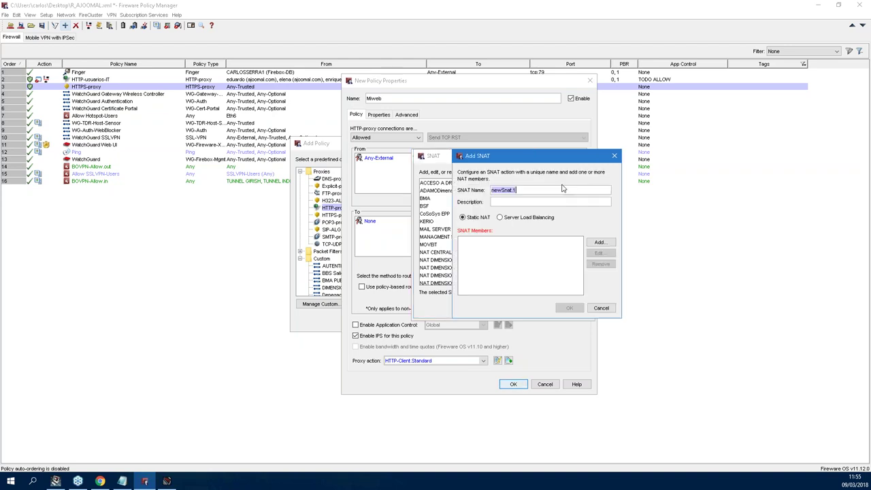
text(Misnatweb)
click(521, 219)
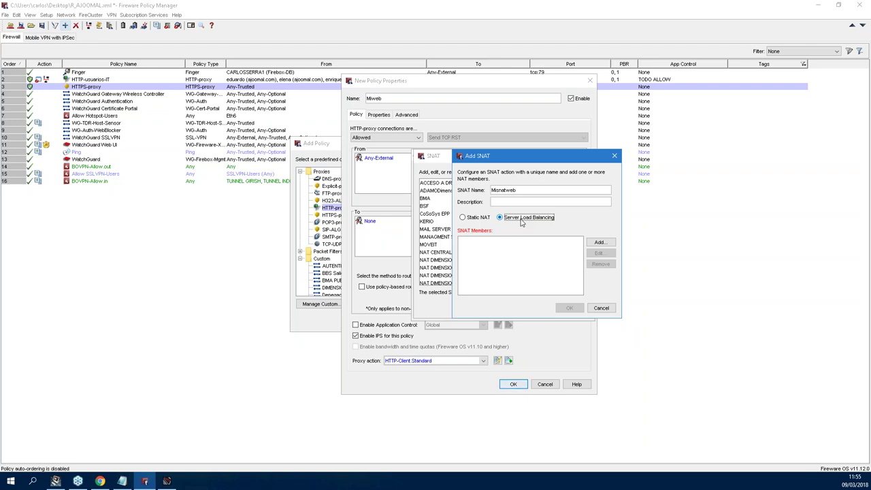
click(478, 219)
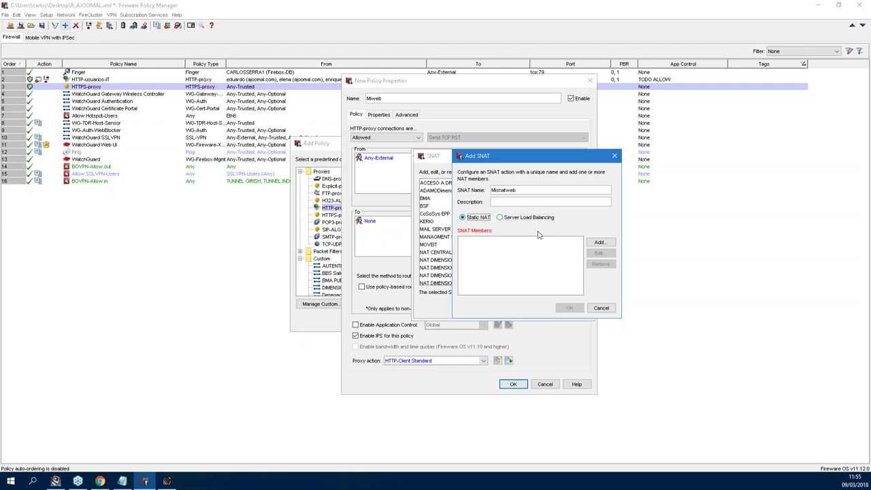
Add a static NAT member mapping 91.126.139.204 to 172.24.2.88 on port 443
click(601, 243)
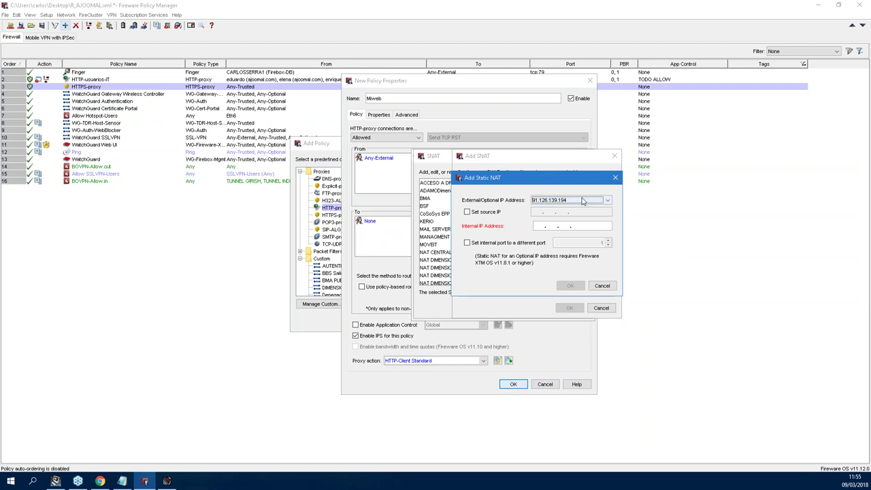
click(583, 200)
drag(608, 221, 608, 244)
click(571, 217)
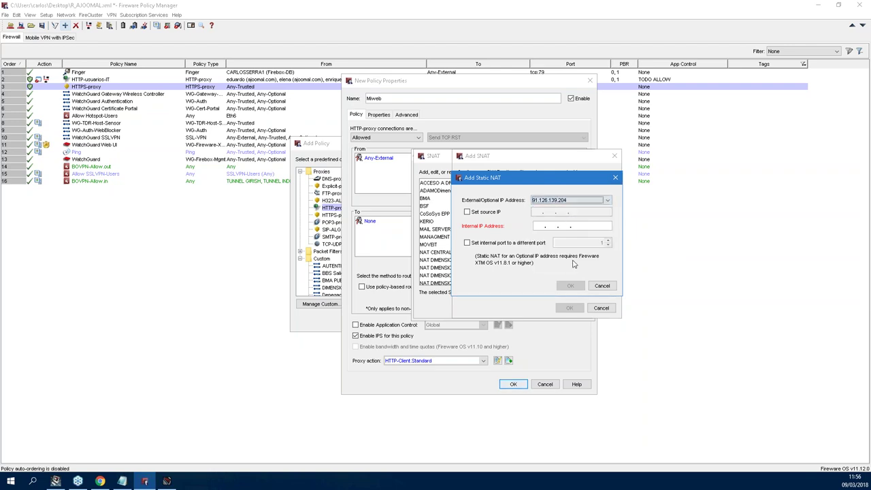
click(537, 226)
text(172. 24. 2 .88)
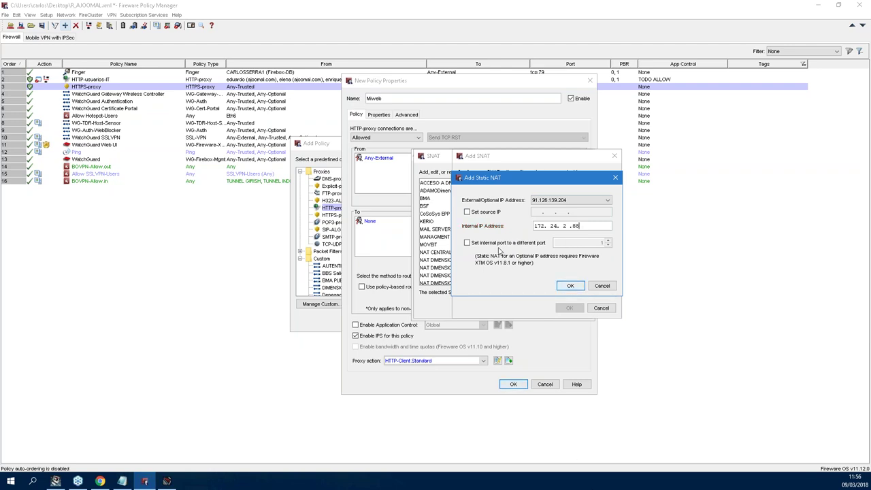
click(499, 249)
click(499, 249)
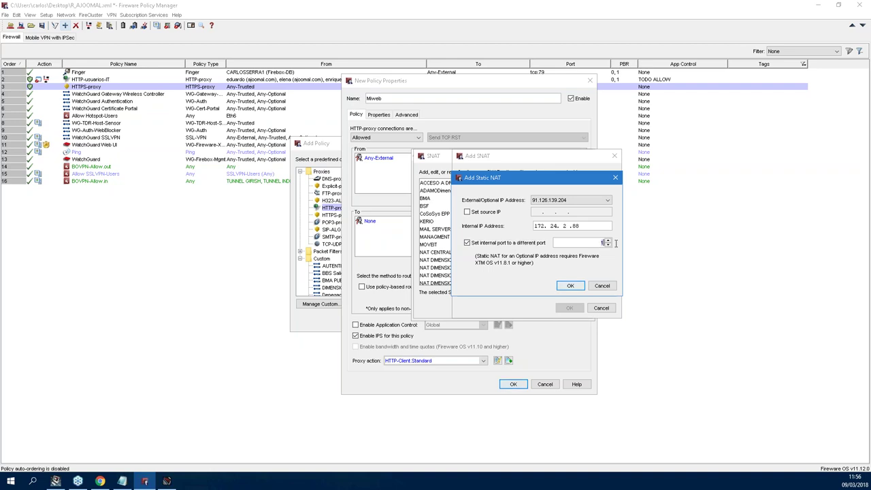
text(443)
click(566, 286)
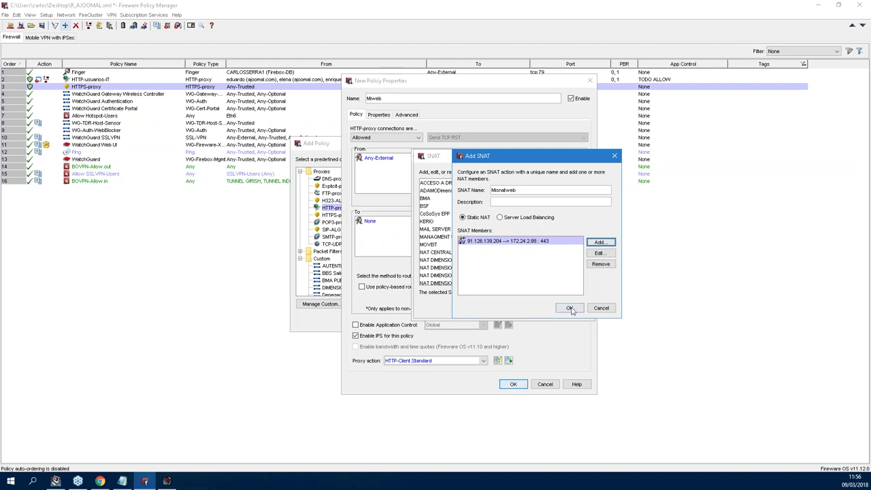
Save Misnatweb and add it as the Miweb policy's destination
click(569, 307)
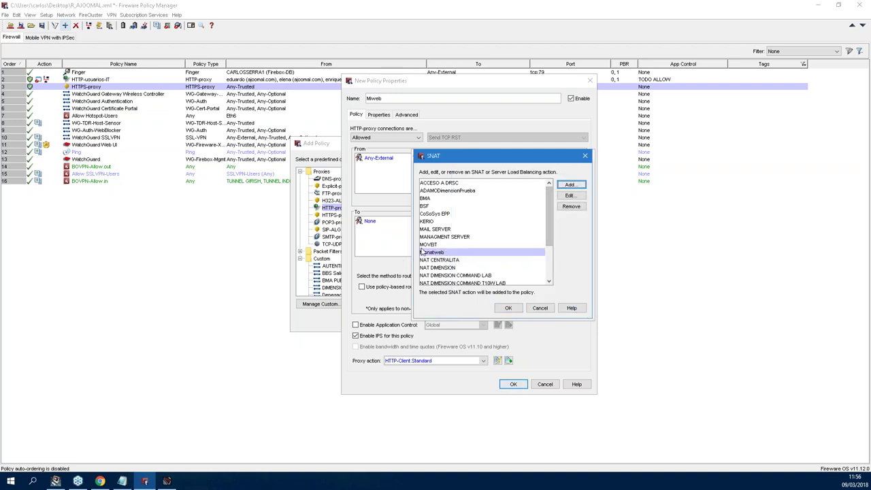
click(508, 308)
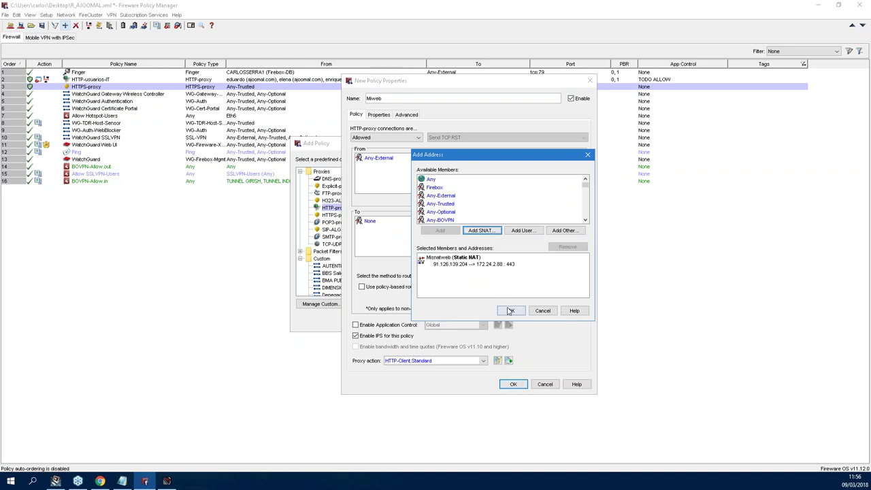
click(511, 310)
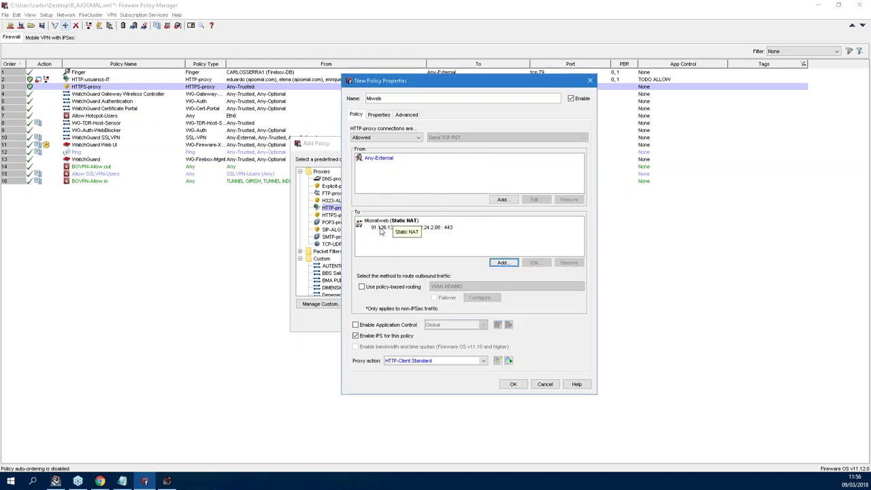
Select HTTP-Server.Standard as Miweb's proxy action and clone it into a new action
click(379, 115)
click(356, 115)
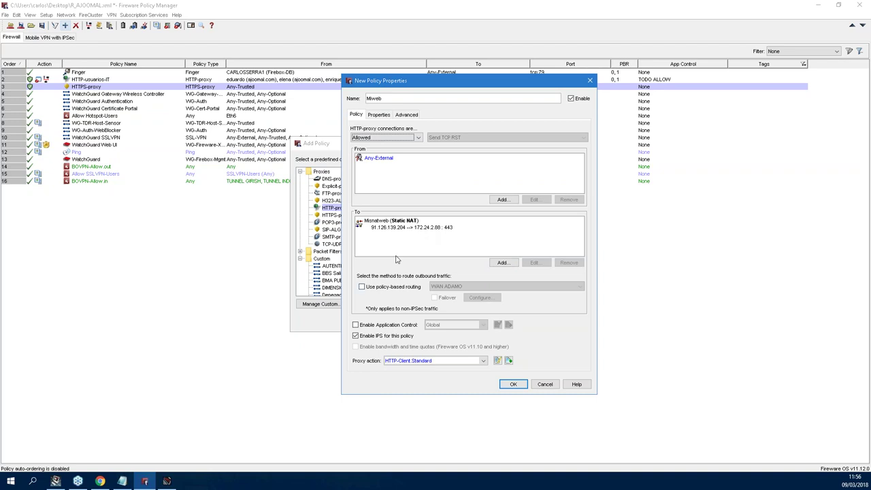
click(415, 361)
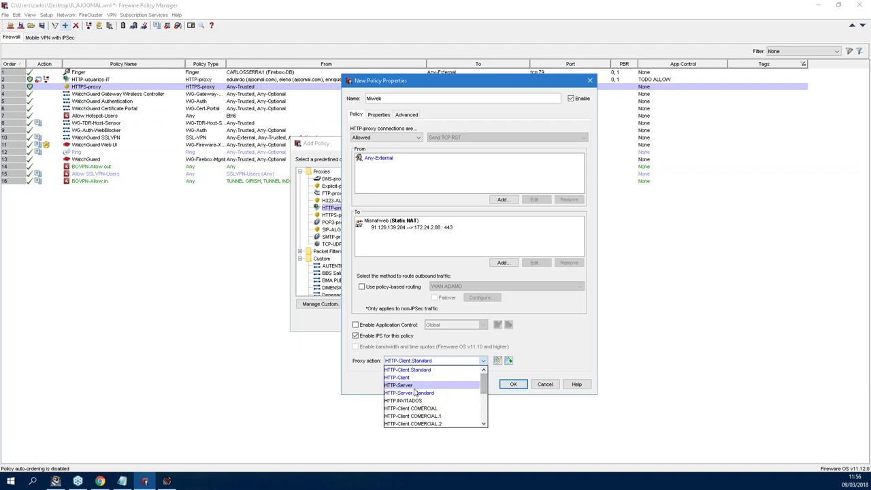
click(414, 393)
click(498, 360)
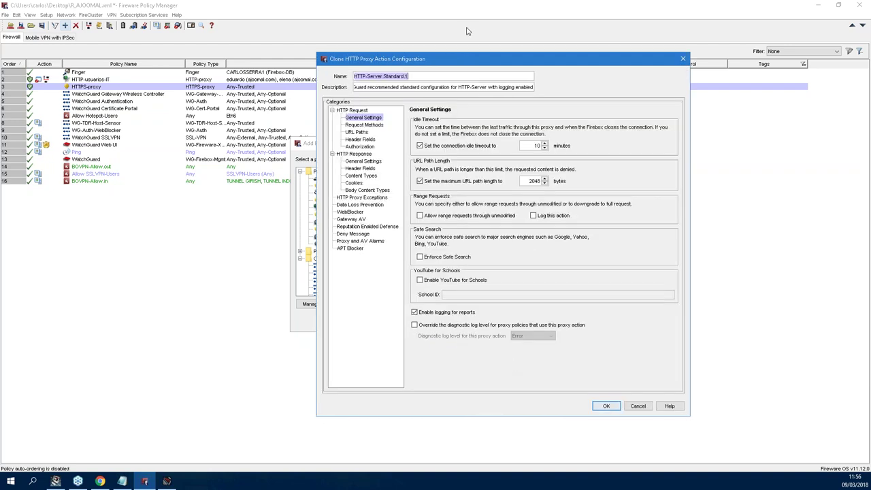
Rename the cloned proxy action to HTTP-Server-miweb
click(409, 77)
key(BackSpace)
key(BackSpace)
key(BackSpace)
key(BackSpace)
key(BackSpace)
key(BackSpace)
key(BackSpace)
key(BackSpace)
key(BackSpace)
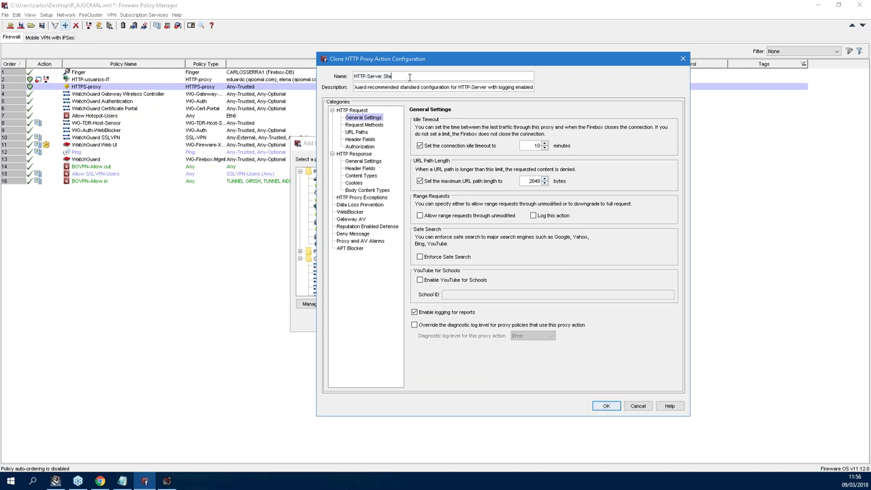
text(miweb)
Enable Gateway AntiVirus and APT Blocker for the HTTP-Server-miweb action
click(349, 219)
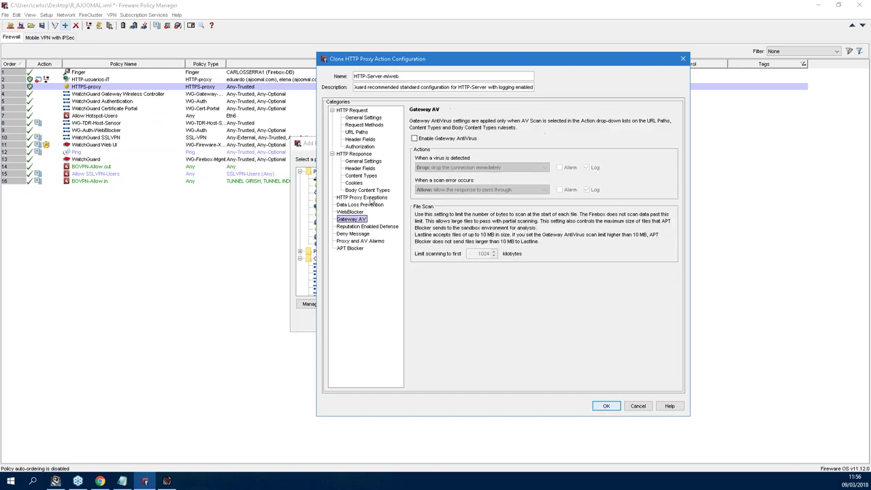
click(414, 139)
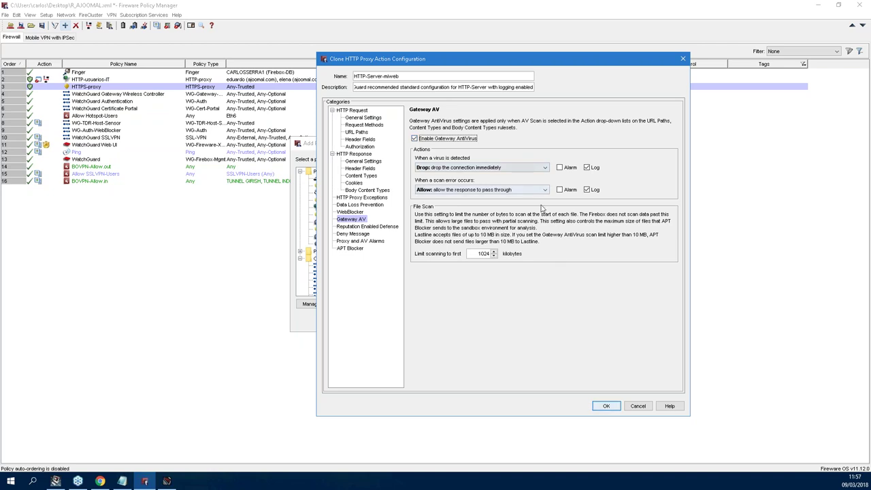
click(354, 204)
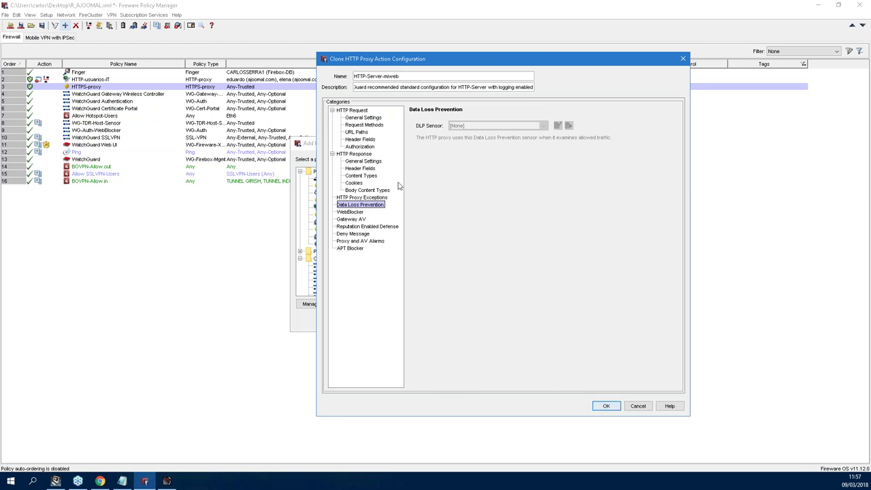
click(351, 248)
click(466, 138)
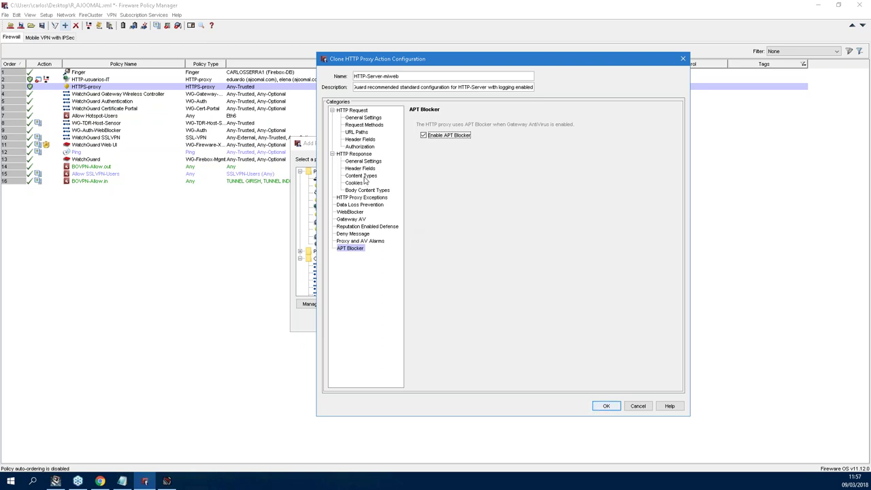
click(362, 176)
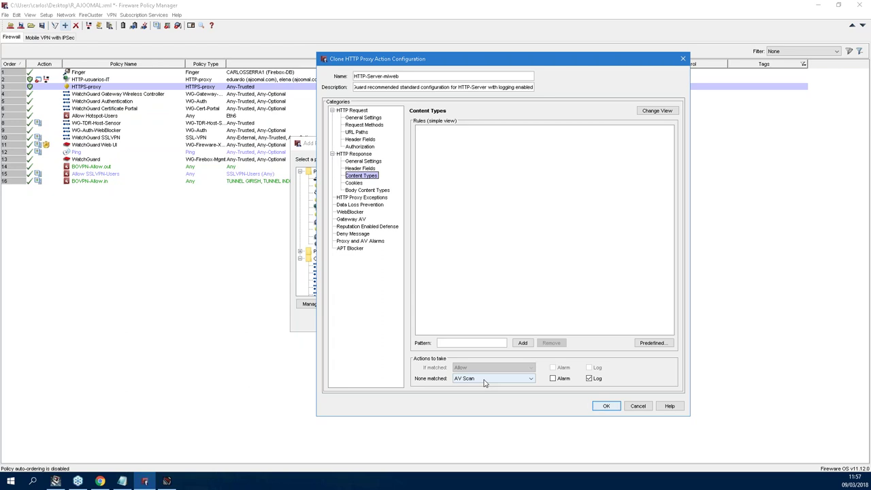
Add a URL Paths rule for admin.php with If matched set to Deny
click(358, 132)
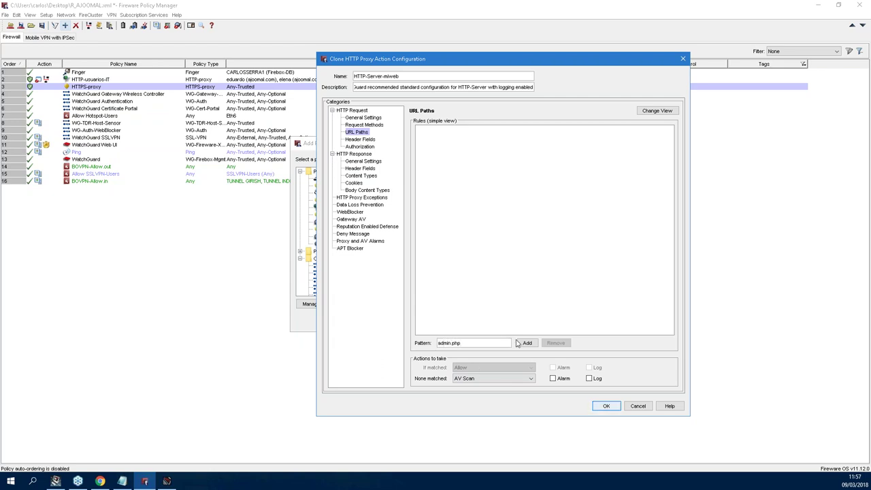
click(526, 342)
click(502, 368)
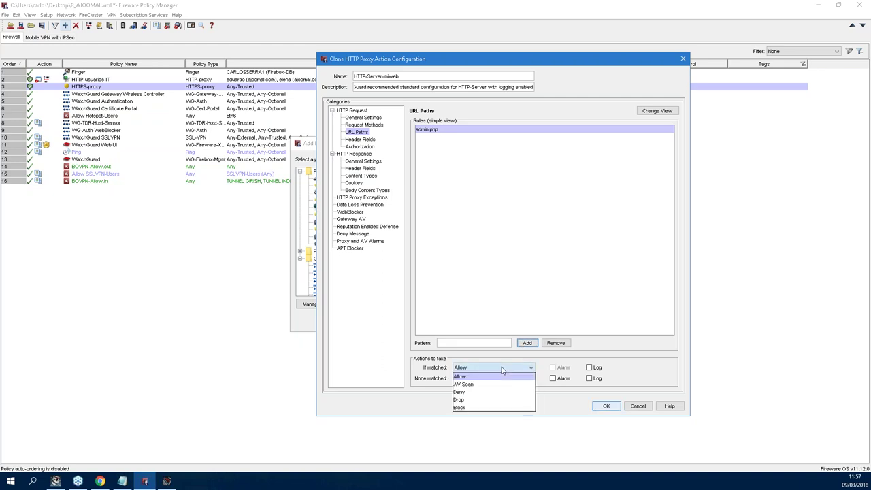
click(460, 392)
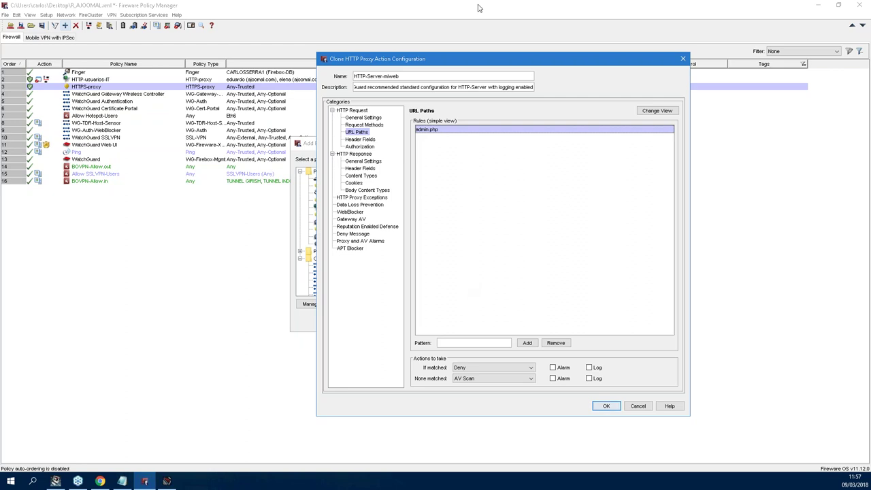
click(366, 125)
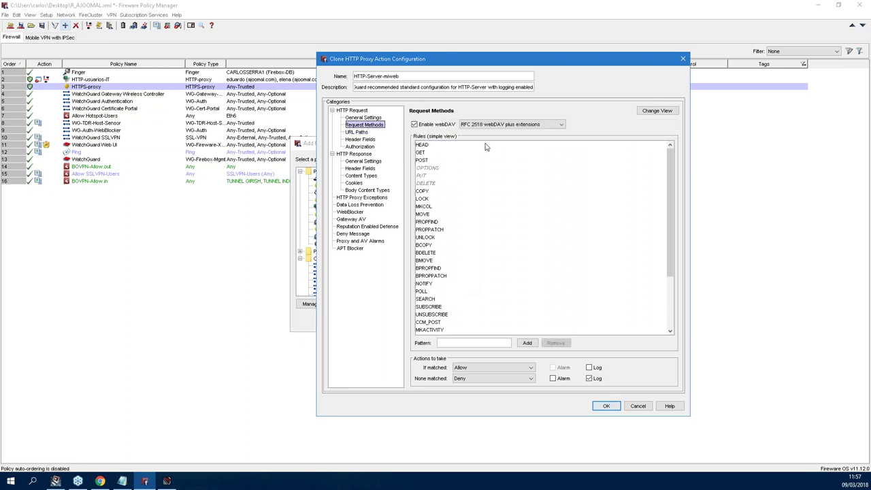
Remove the GET request-method rule, then save the cloned action and the Miweb policy
click(430, 153)
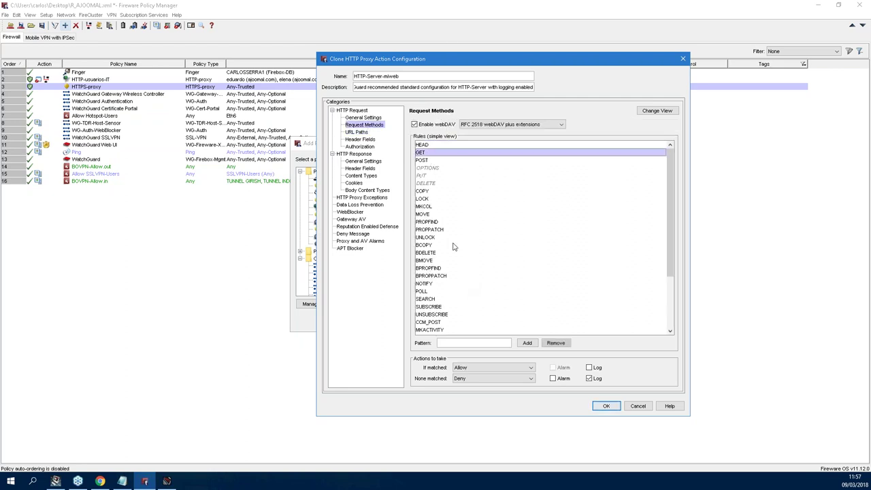
click(556, 342)
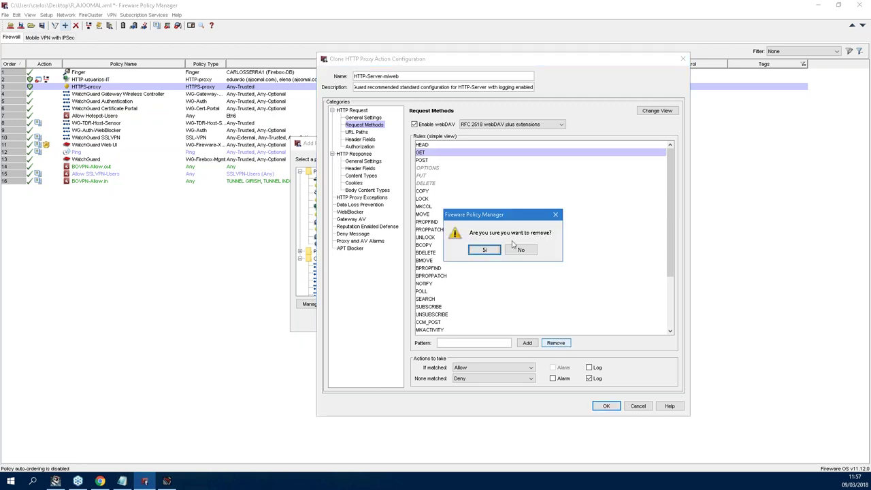
click(485, 250)
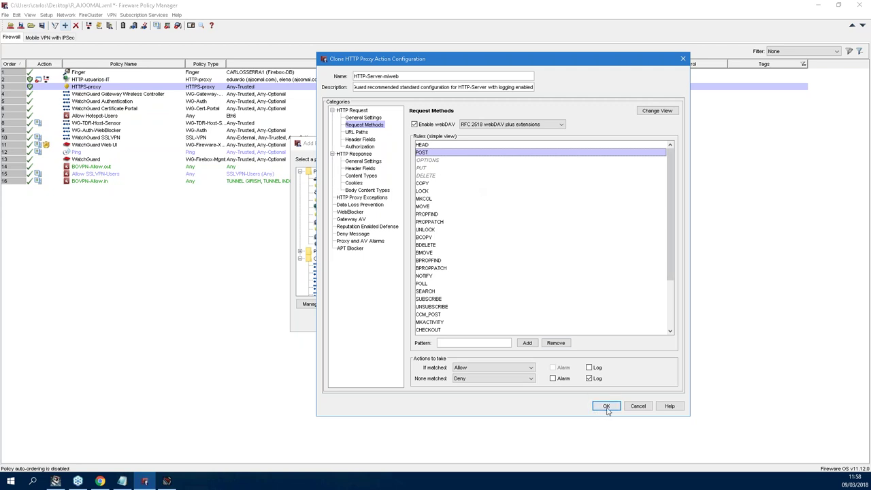
click(607, 406)
click(513, 384)
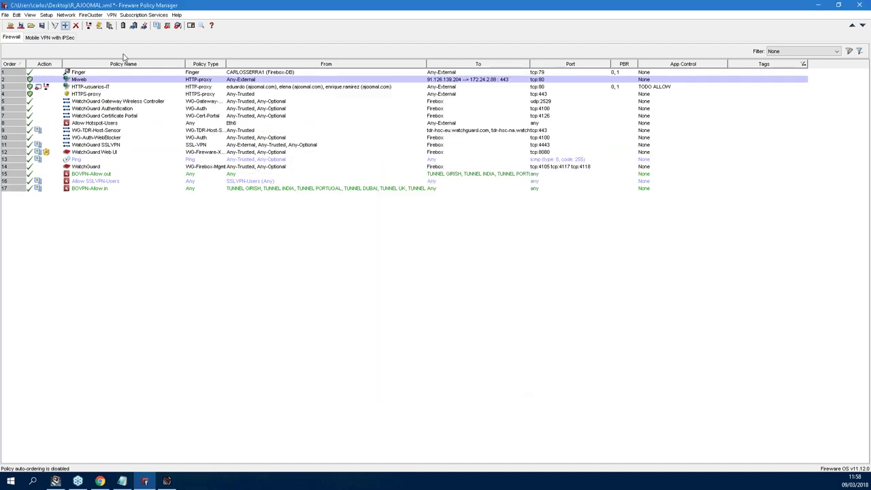
Select the Miweb policy and minimize Policy Manager to reveal WatchGuard System Manager
click(120, 80)
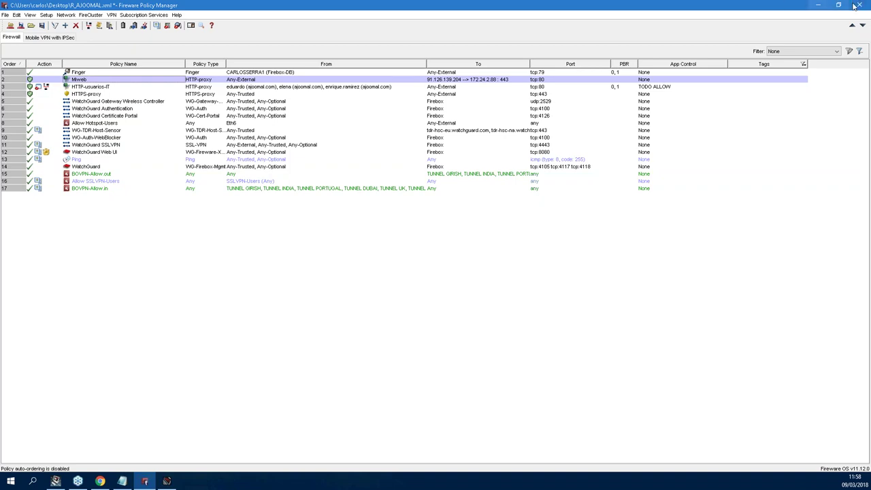
click(816, 5)
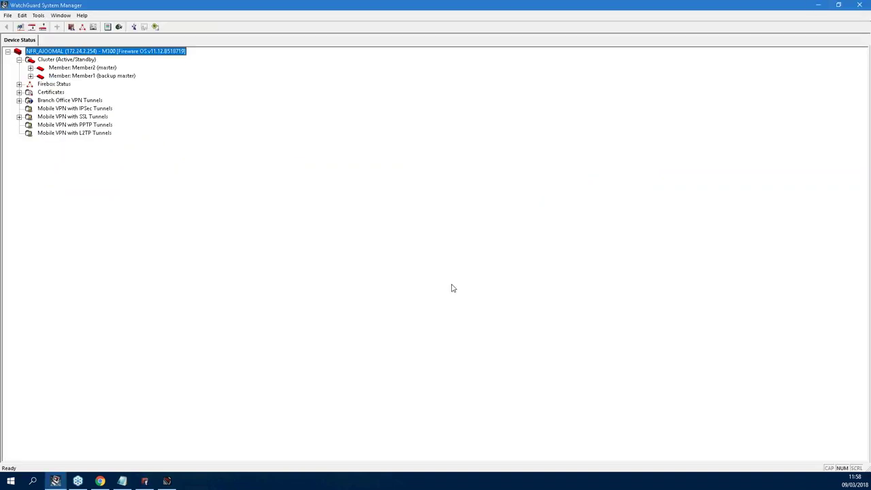
Open Firebox System Manager and expand the Warnings and Cluster (Active/Standby) sections
click(82, 27)
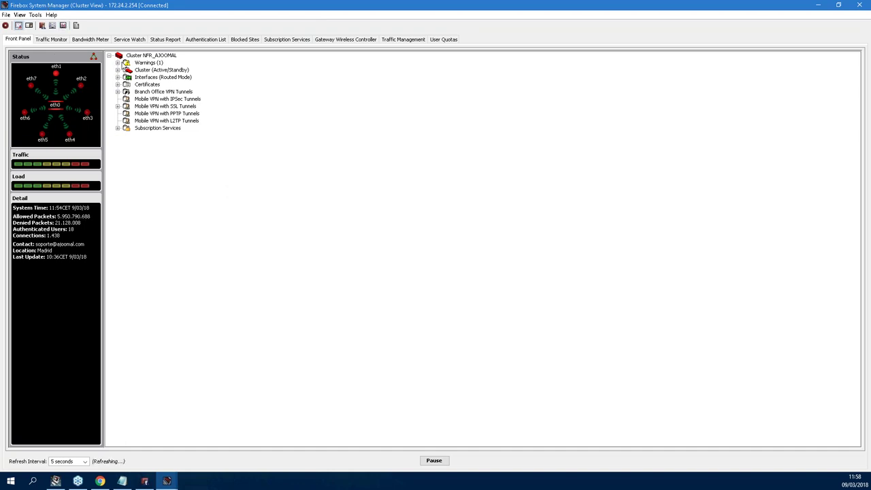
click(118, 62)
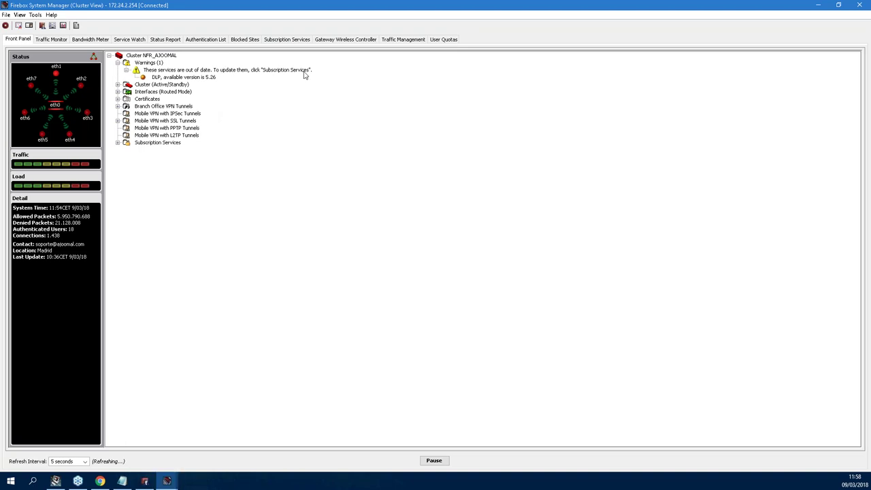
click(118, 84)
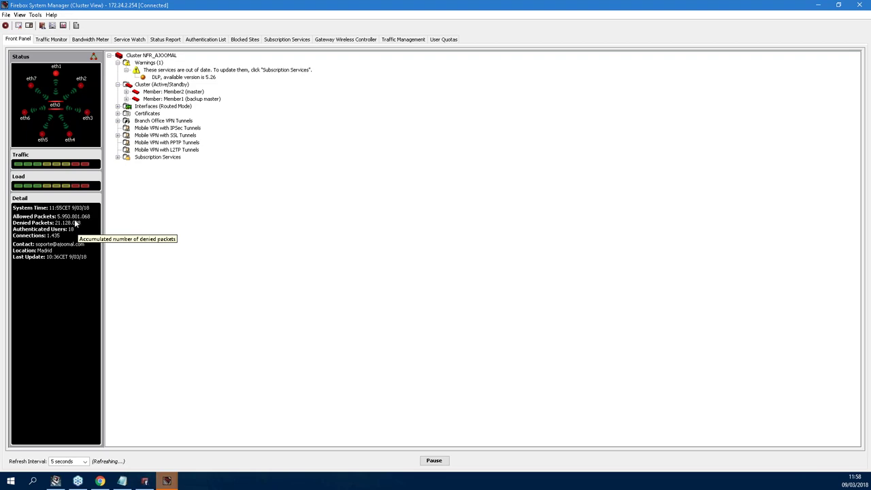
In Traffic Monitor, clear the user filter, pause the log, and keep Filter Search Results
click(51, 40)
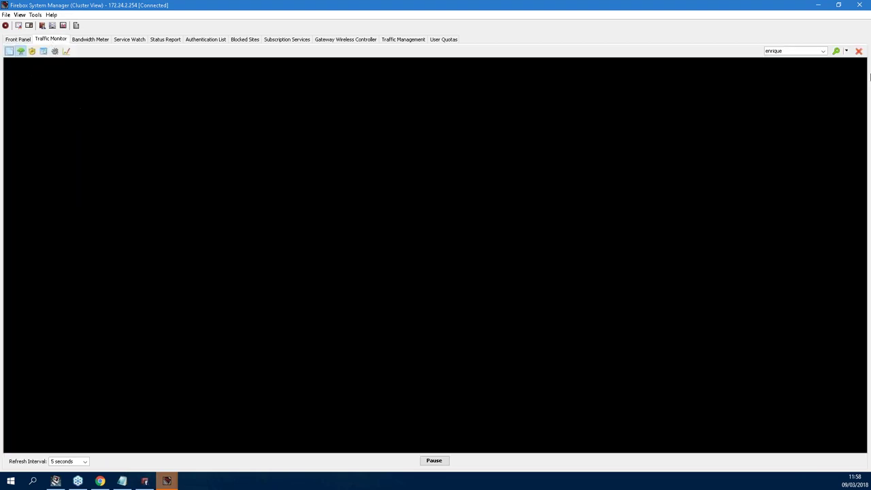
click(858, 52)
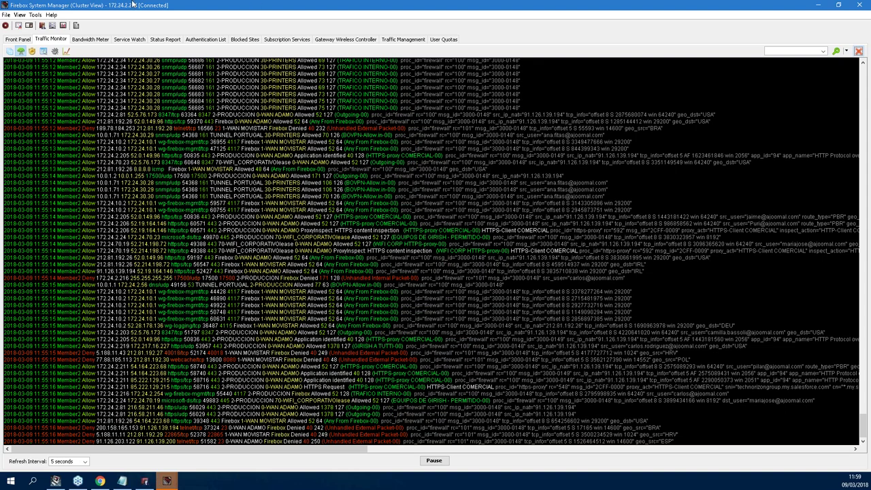
click(6, 26)
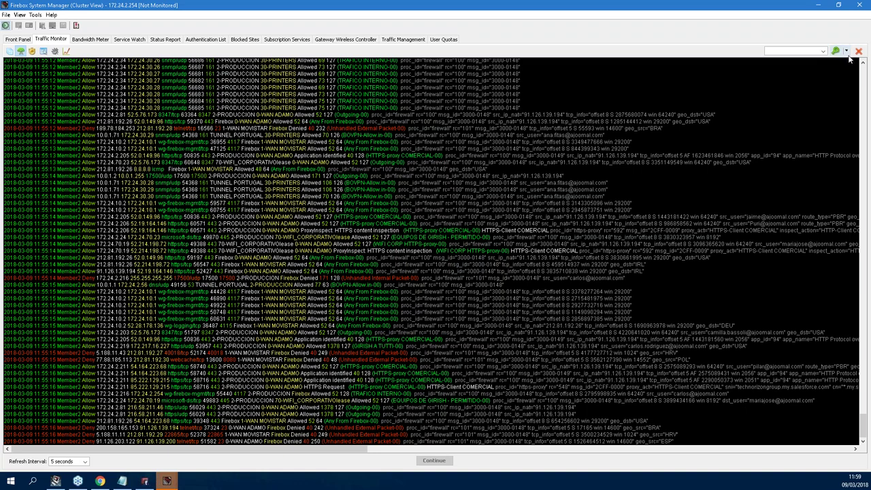
click(847, 51)
click(801, 49)
Search the traffic log for one user's connections, reconnect, then clear the search term
text(whse)
key(BackSpace)
key(BackSpace)
key(BackSpace)
key(BackSpace)
text(elena)
key(Return)
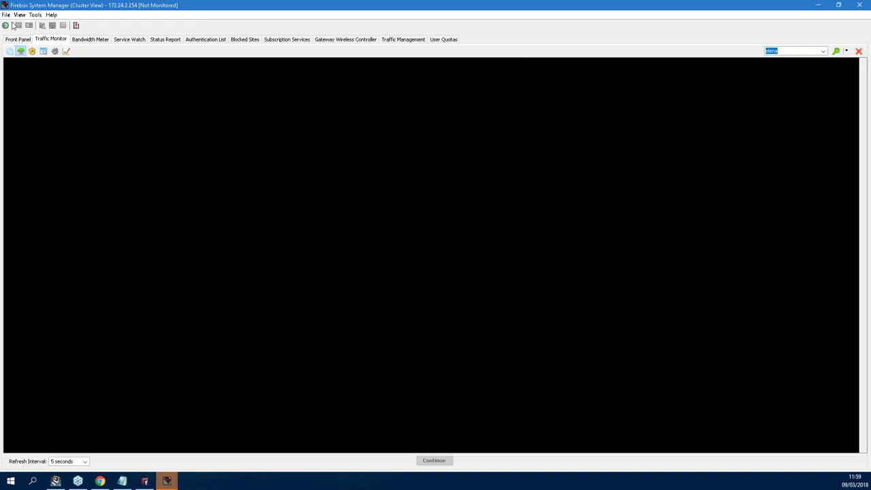
click(6, 26)
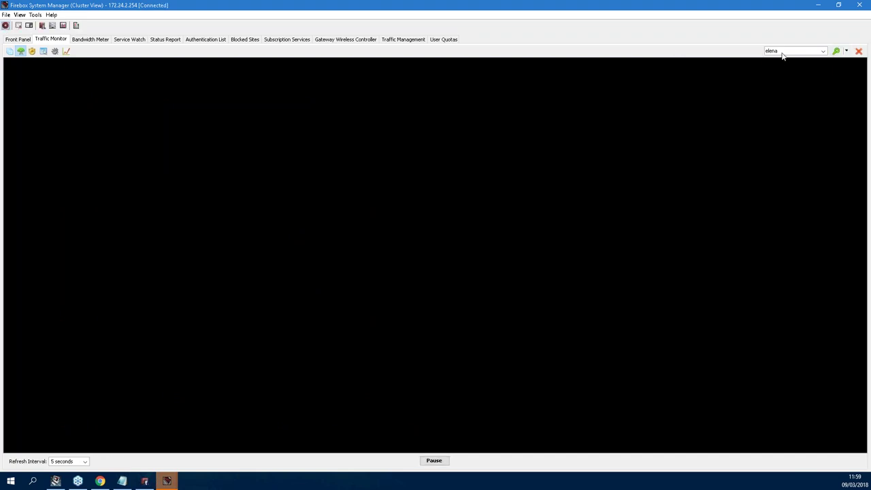
drag(783, 52, 760, 50)
key(BackSpace)
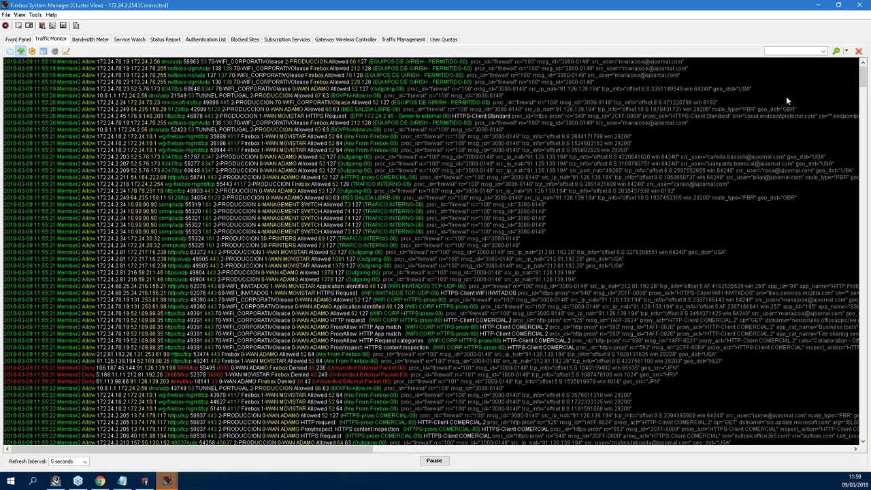
Filter the log by another user's name, then clear the search to show all traffic
click(739, 164)
click(810, 49)
text(juanpablo)
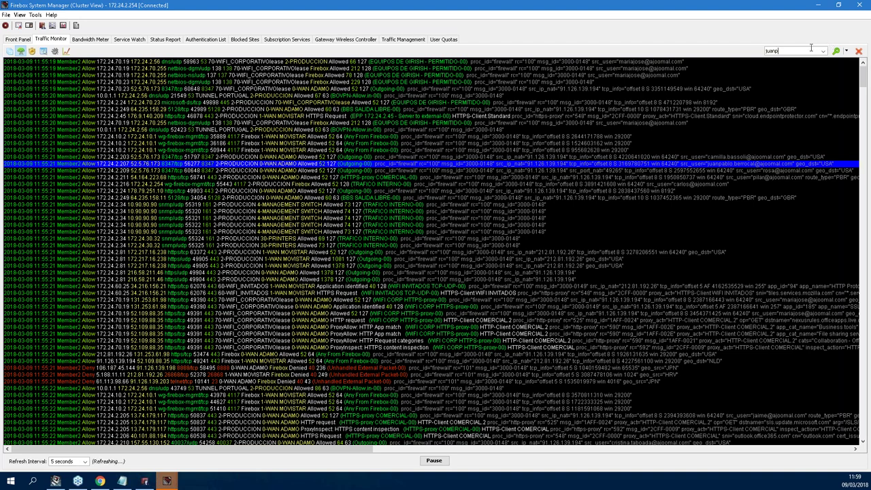
key(Return)
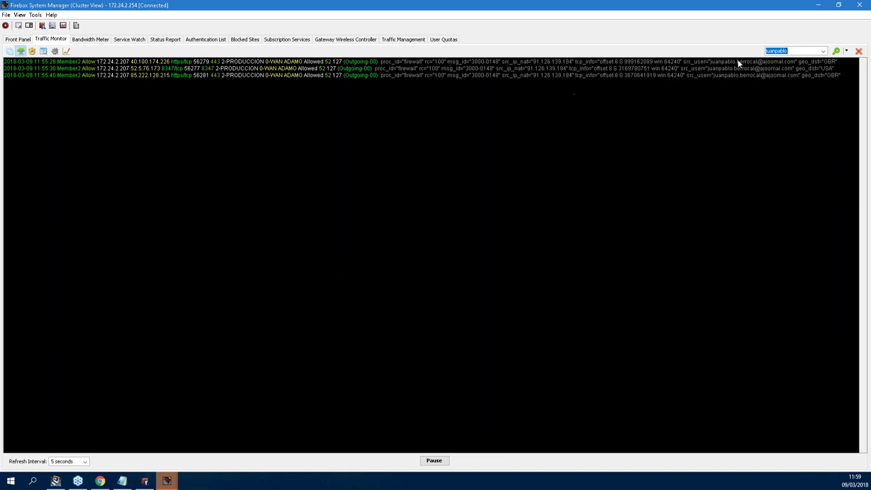
key(BackSpace)
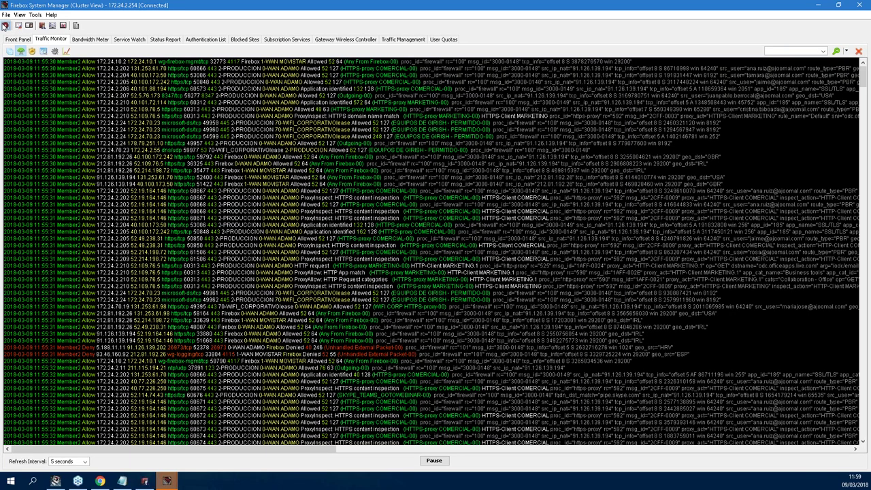
Inspect the file-sharing, denied and proxied HTTPS connection entries in the traffic log
click(84, 300)
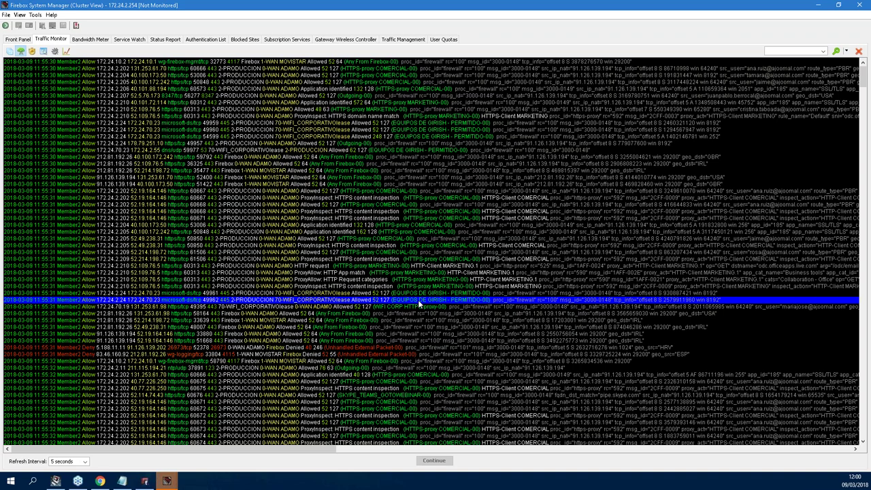
click(106, 348)
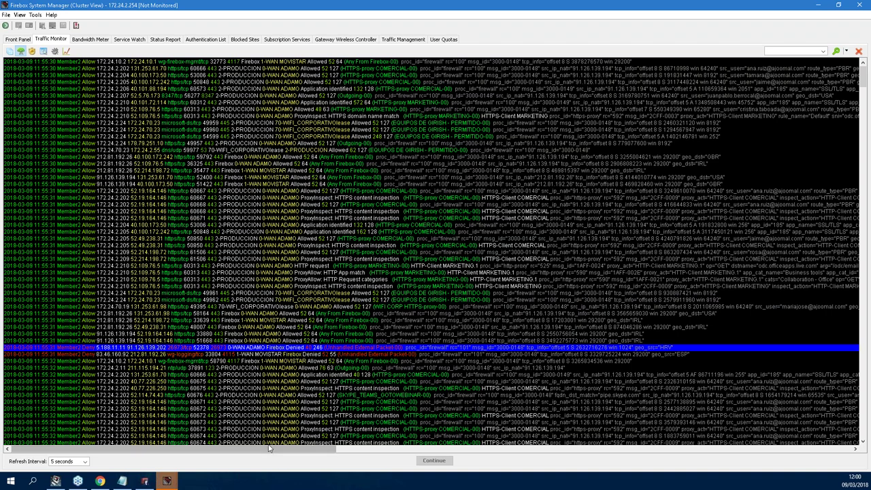
drag(269, 447, 286, 448)
click(324, 409)
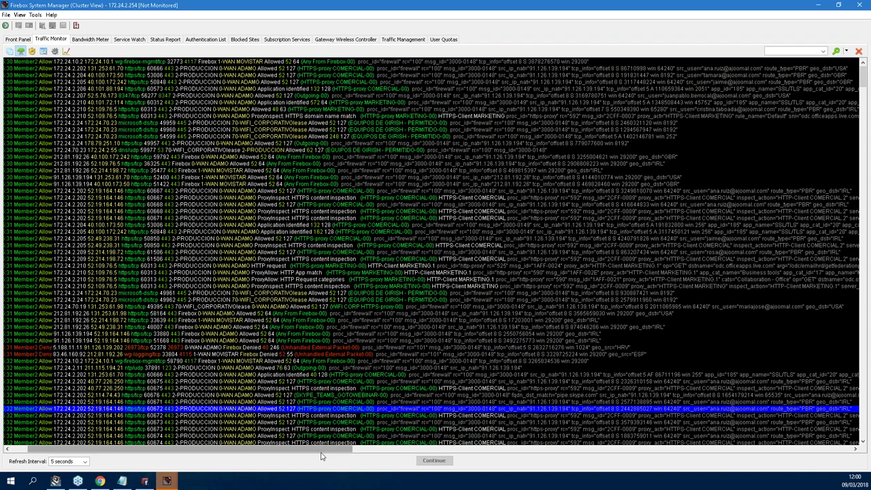
drag(313, 450, 459, 449)
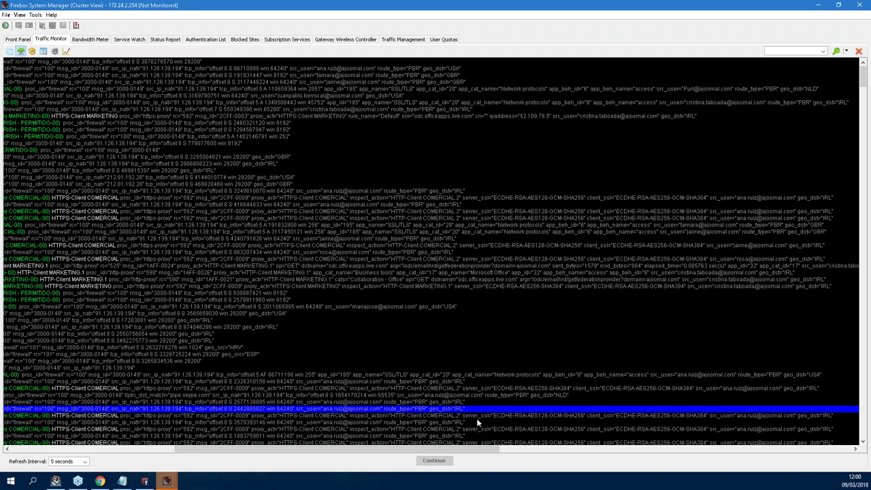
Read the SSL/TLS entry's details, resume live monitoring, and show the Bandwidth Meter
click(360, 375)
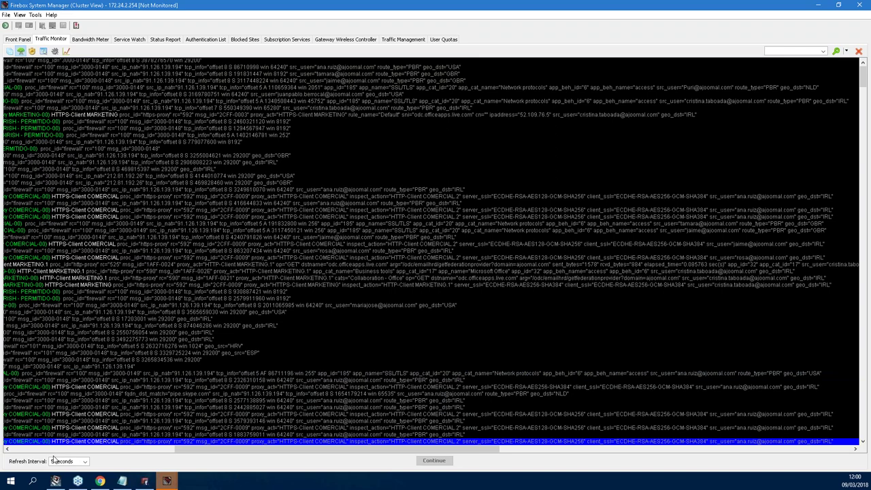
click(48, 449)
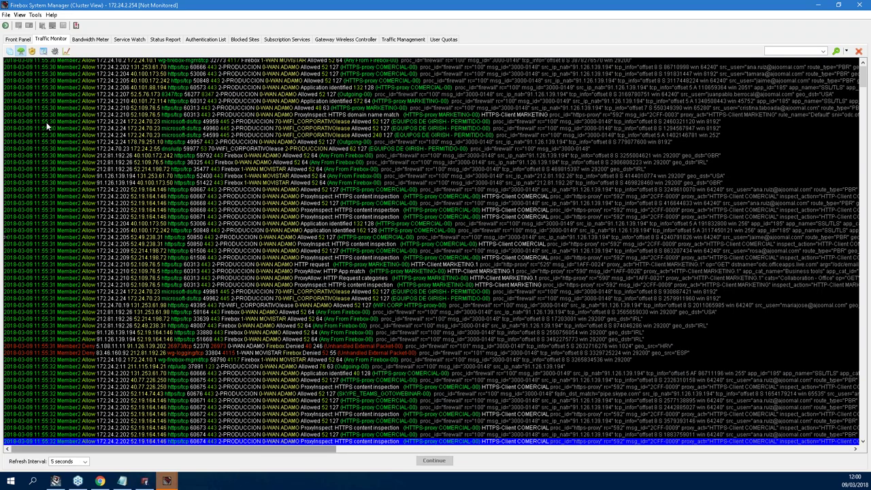
click(5, 25)
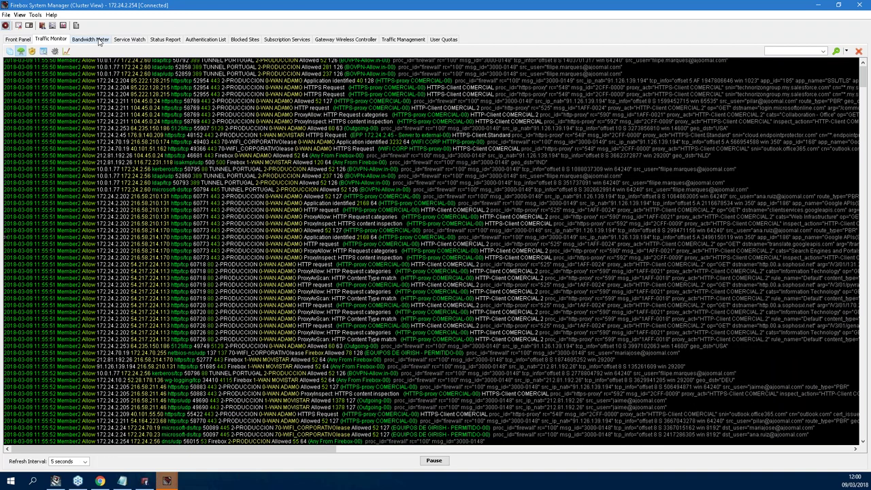
click(91, 39)
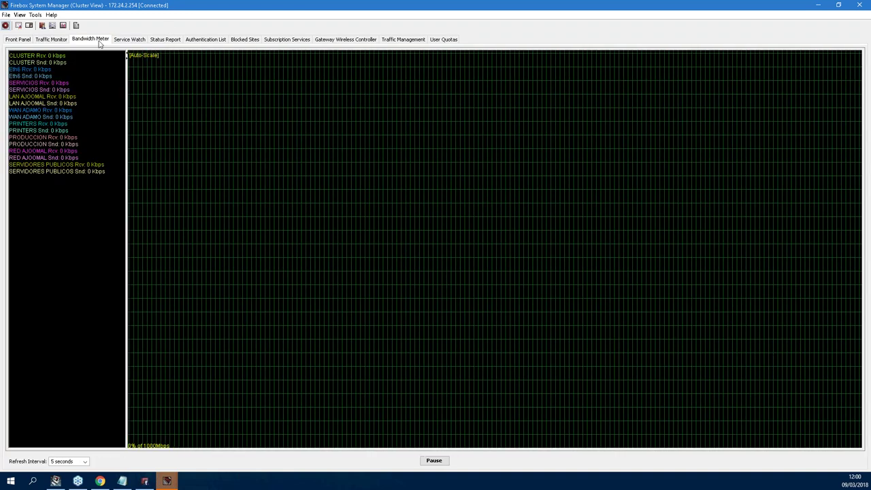
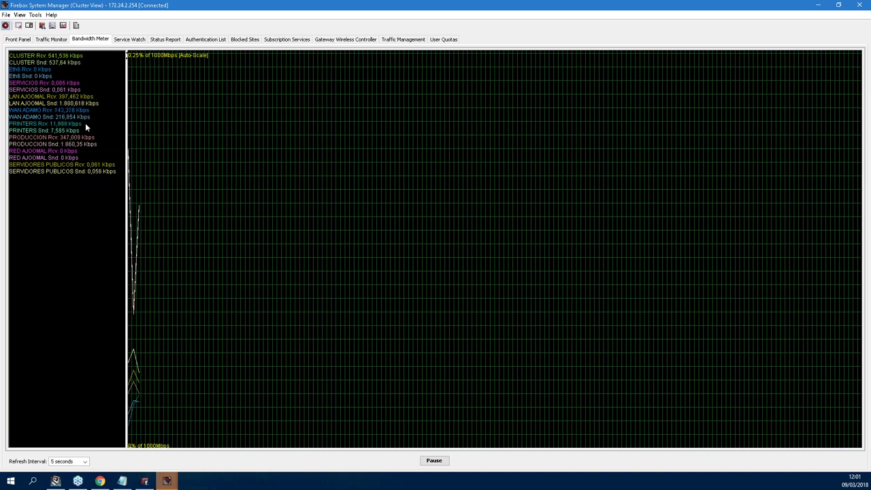
Narrow the legend and hide the CLUSTER Rcv and Snd series from the bandwidth meter
drag(127, 166, 61, 163)
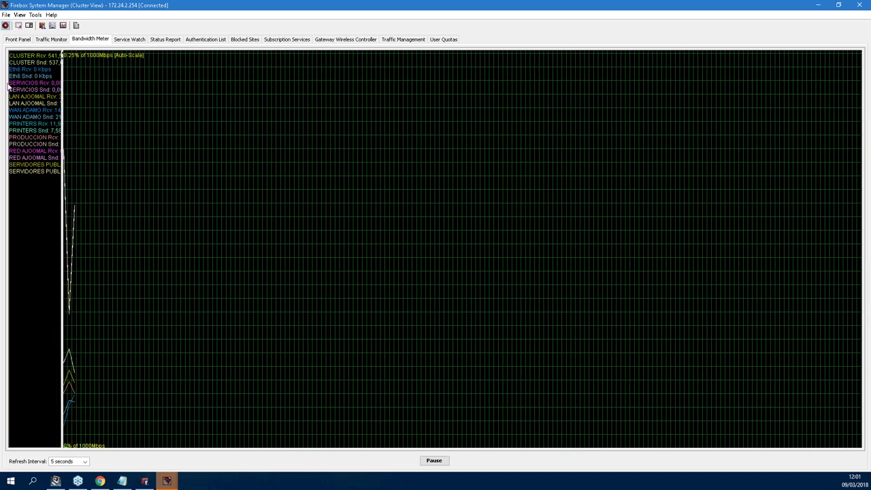
right_click(12, 238)
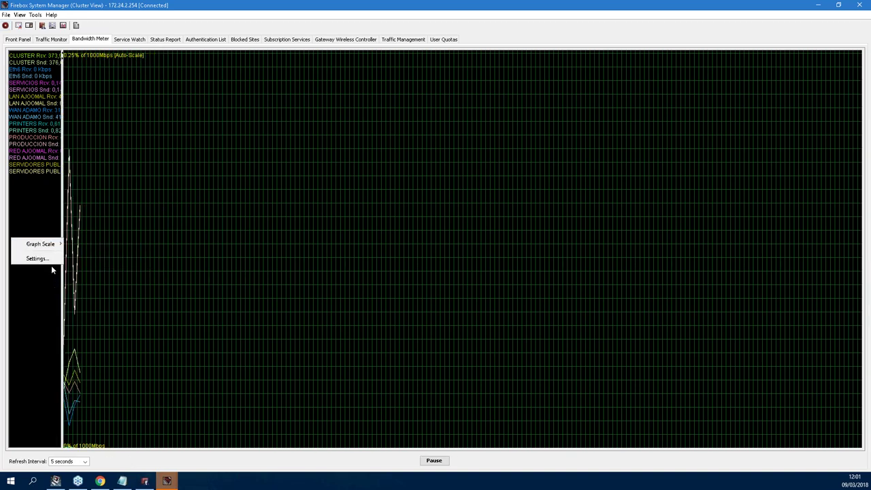
click(39, 259)
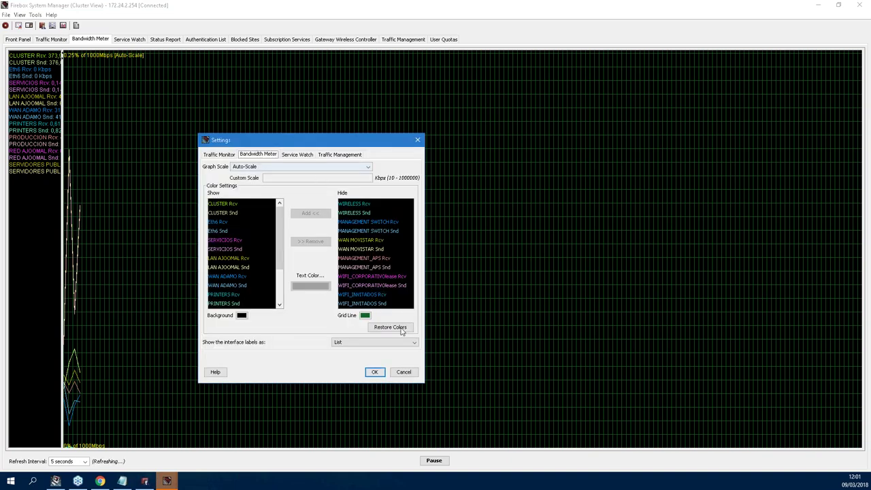
click(239, 213)
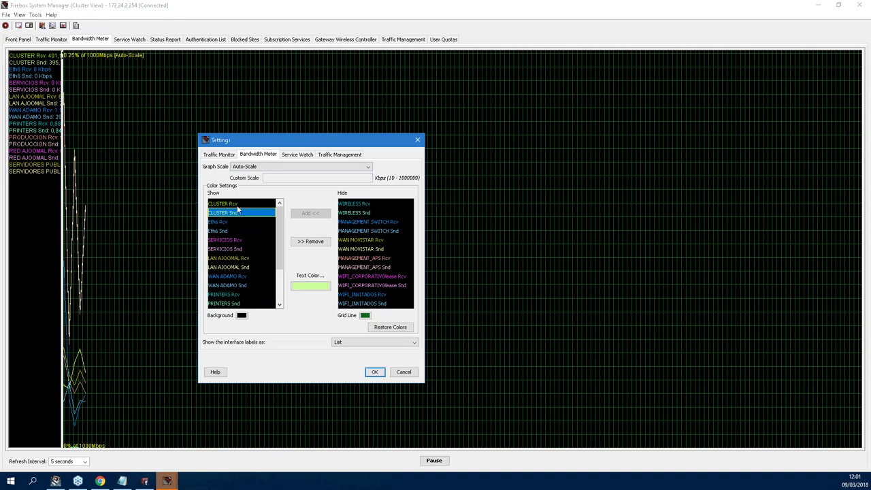
shift+click(238, 204)
click(310, 240)
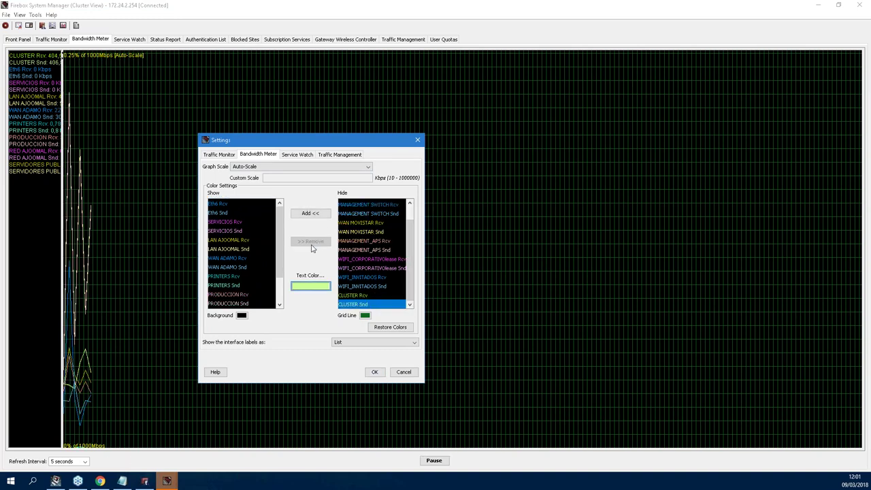
click(373, 371)
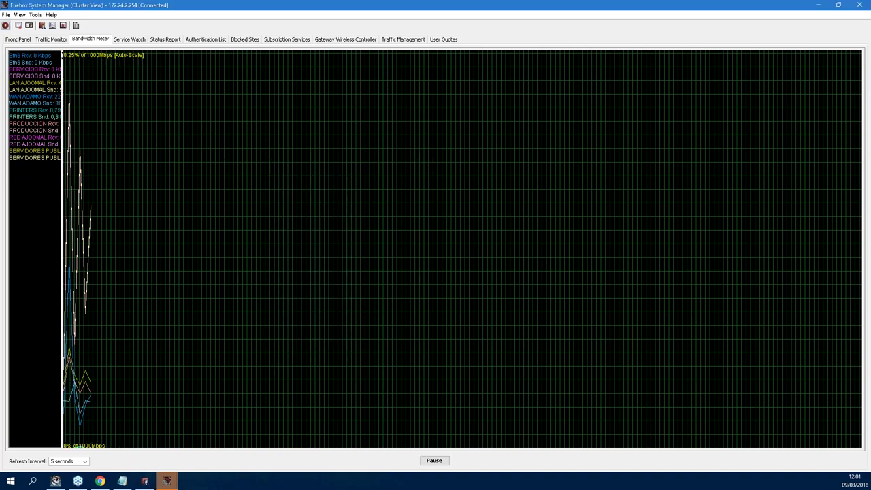
Check the current per-interface bandwidth values, then switch to Service Watch
click(61, 97)
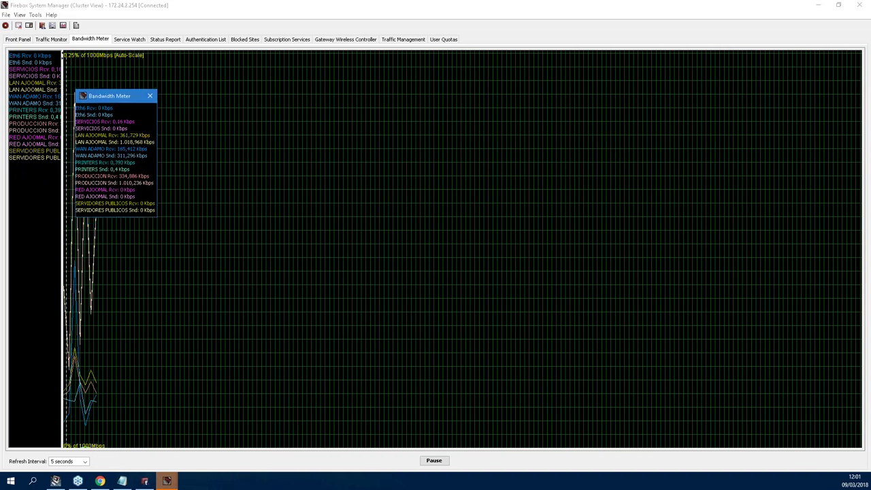
click(63, 56)
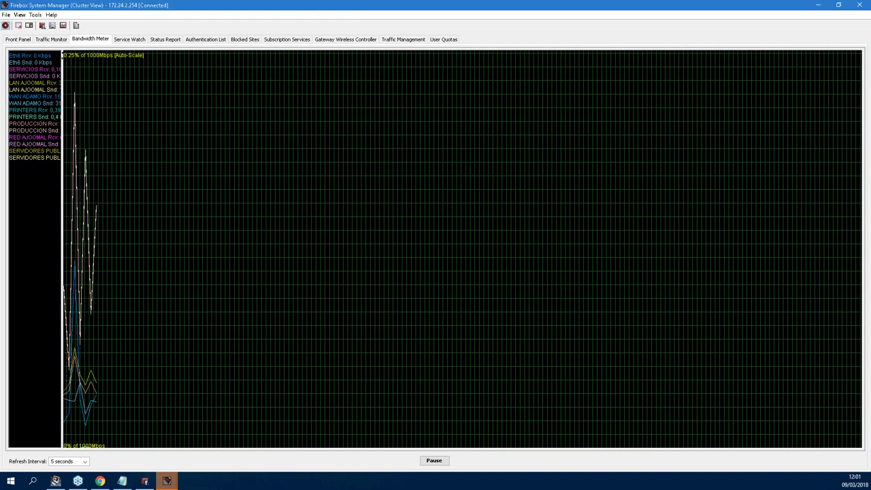
click(130, 40)
Widen the Service Watch legend and set its Graph Type to Connections
drag(54, 136, 151, 134)
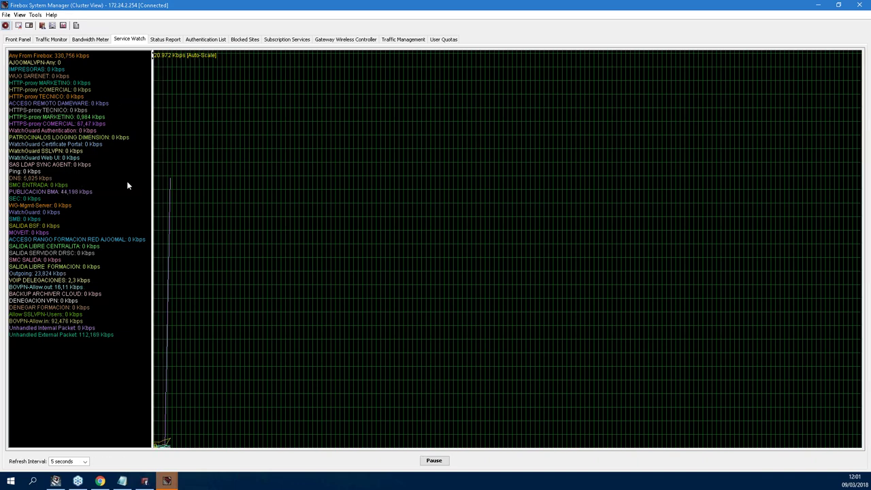
right_click(127, 181)
mouse_move(136, 193)
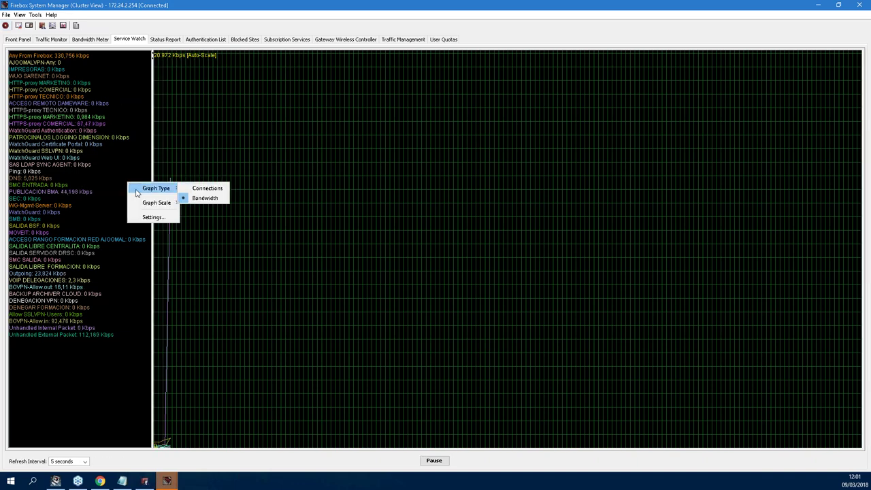
click(197, 191)
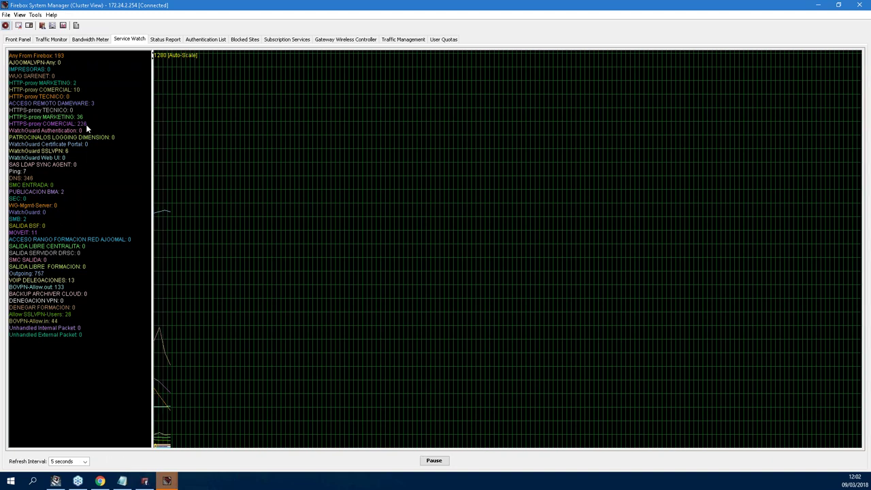
Browse the authenticated Firewall Users in the Authentication List, including Backend-Service@Any
click(194, 39)
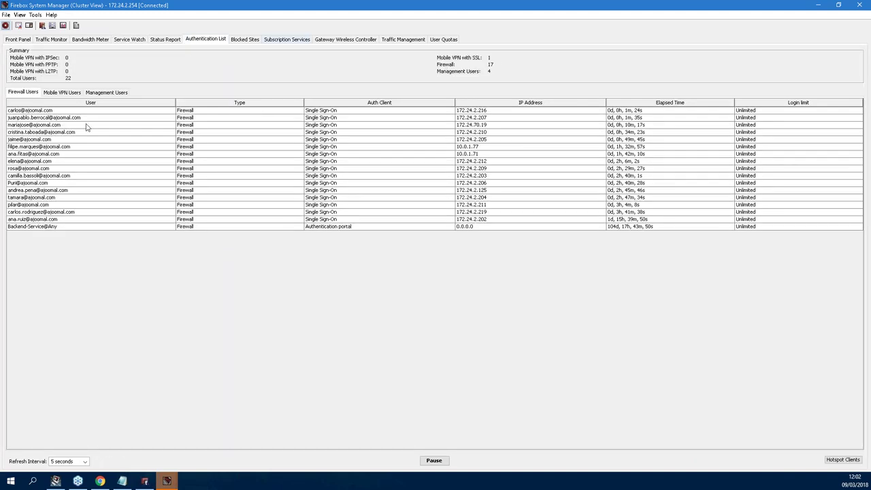
click(68, 117)
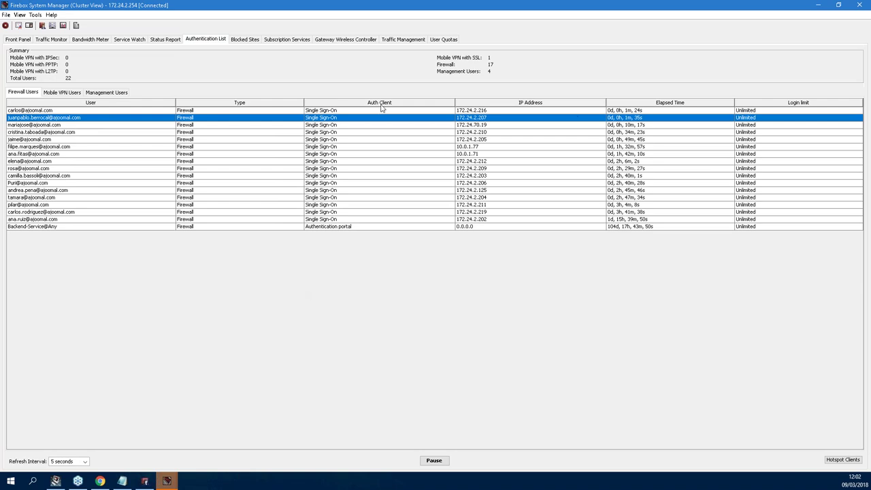
drag(378, 111, 378, 235)
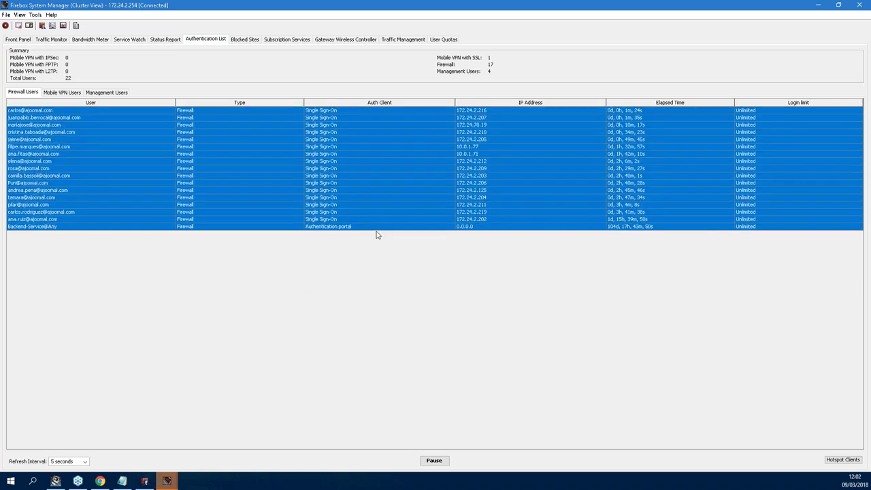
click(366, 219)
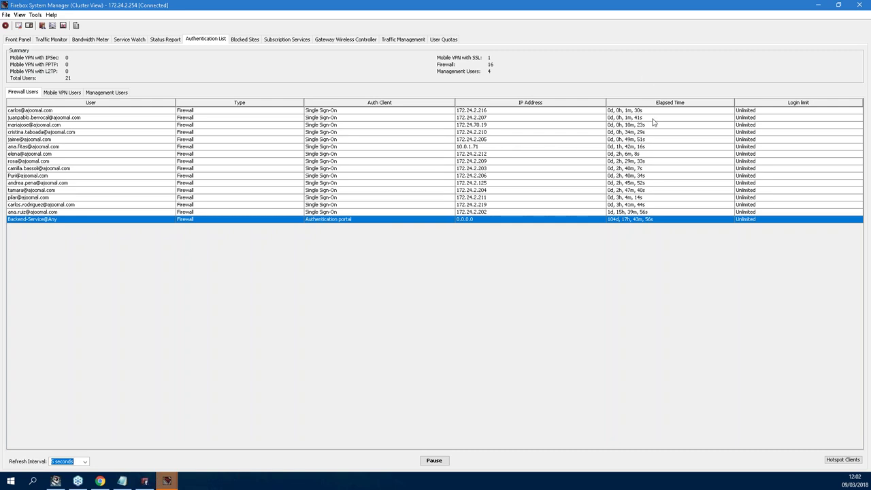
click(647, 191)
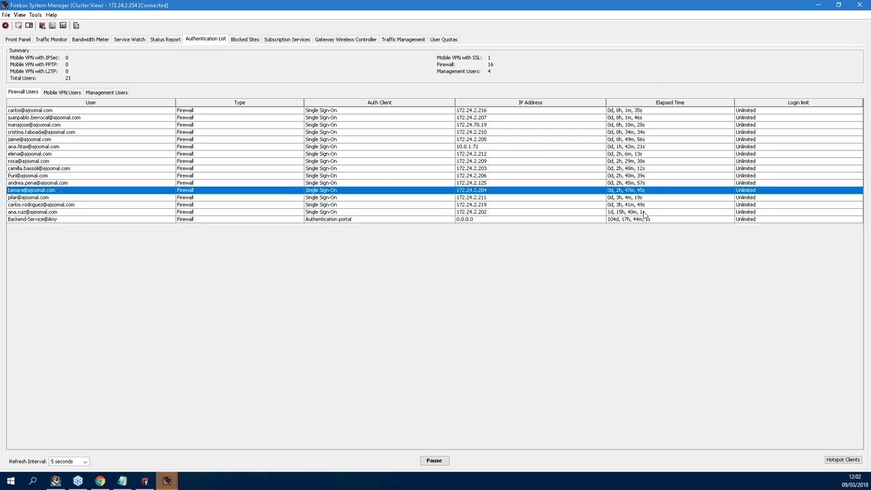
click(637, 206)
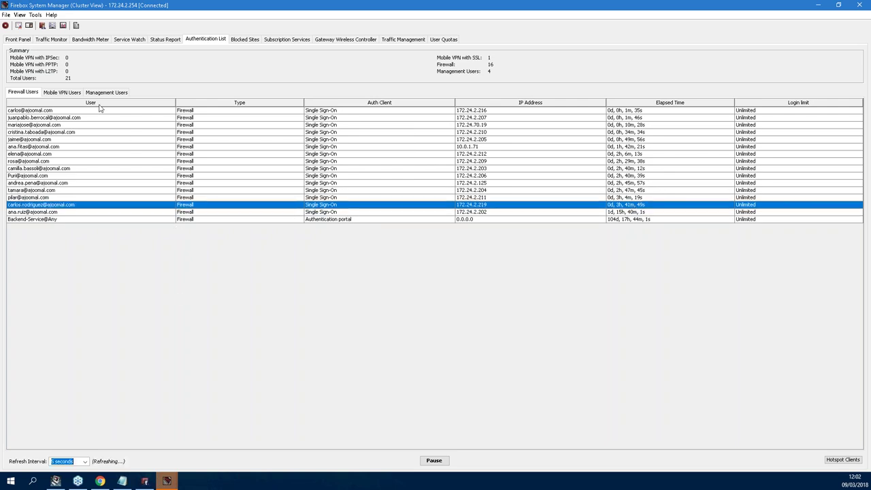
Check the connected SSL VPN user and a firewall user's Log Off User option, then open Traffic Monitor
click(77, 94)
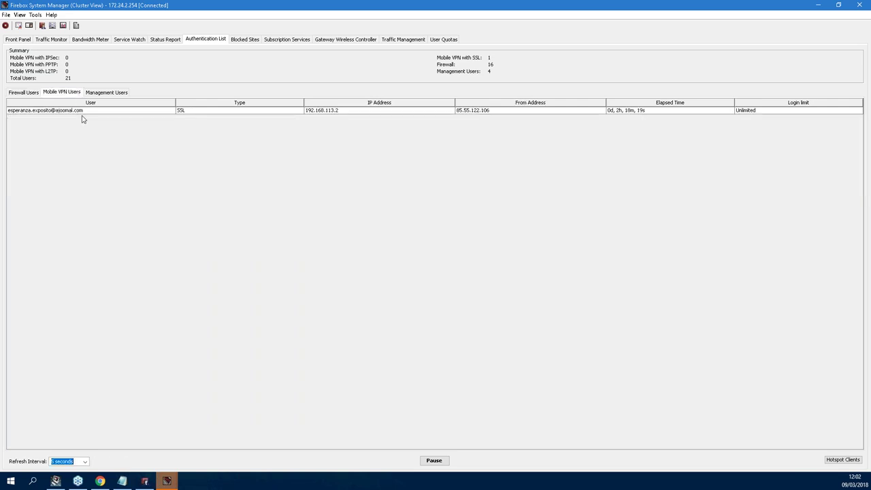
click(81, 111)
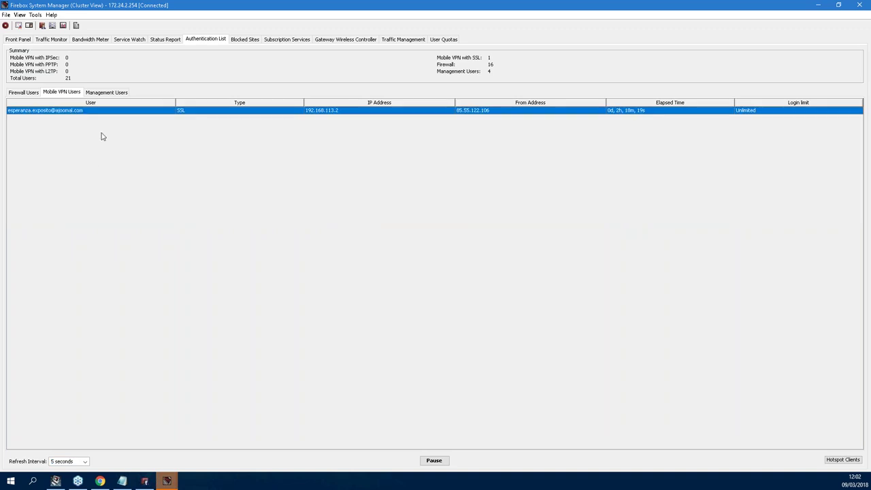
click(16, 93)
click(173, 155)
right_click(174, 156)
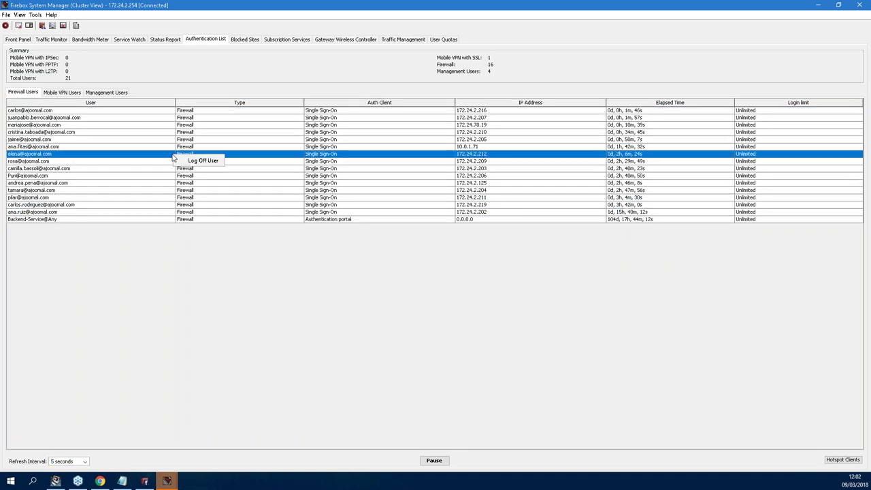
click(175, 283)
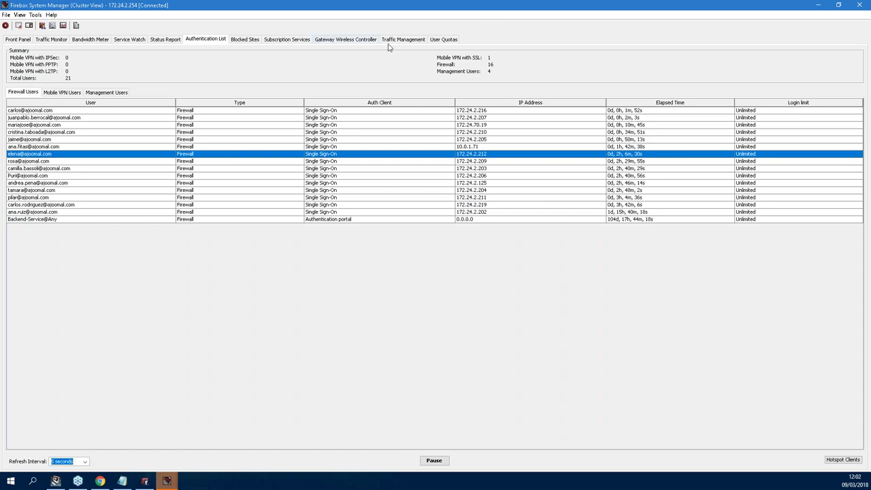
click(50, 38)
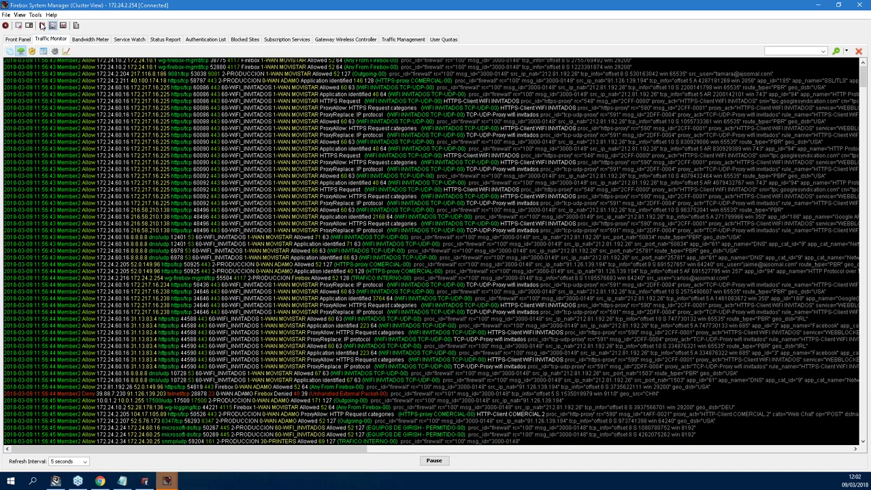
Launch HostWatch, enlarge the map, and inspect host 172.24.2.205's single web connection
click(53, 26)
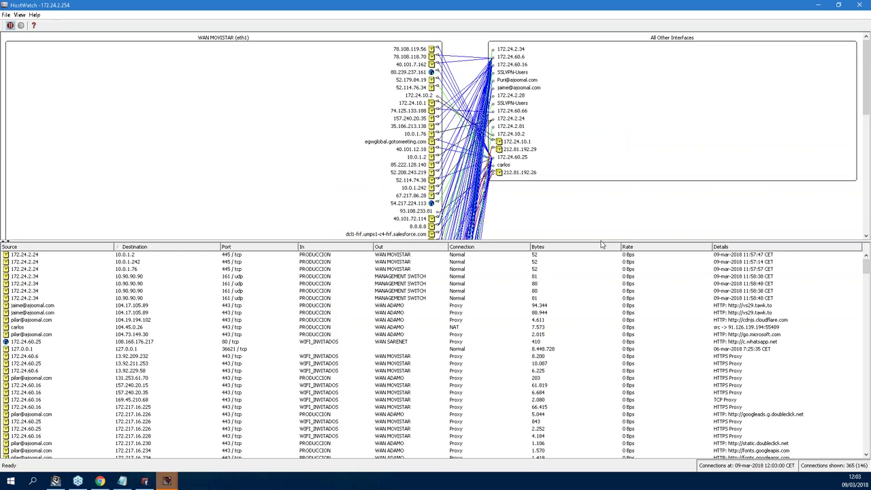
drag(605, 244, 602, 288)
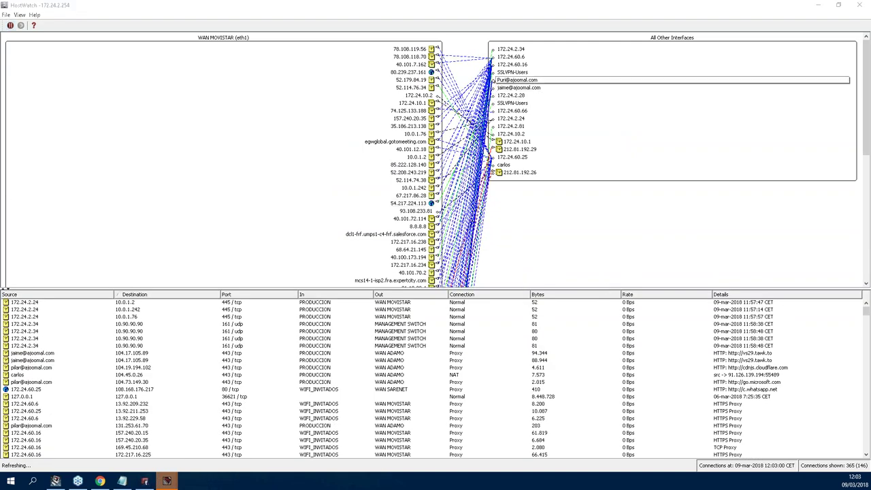
drag(300, 80, 297, 45)
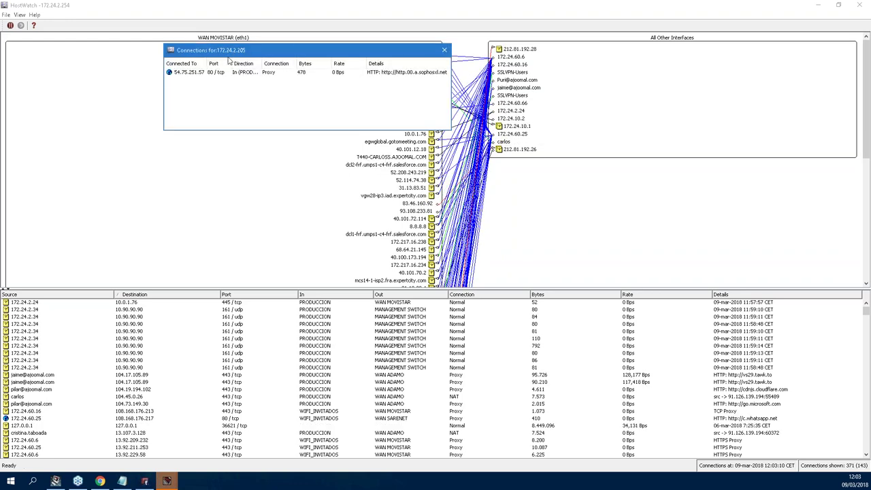
click(430, 72)
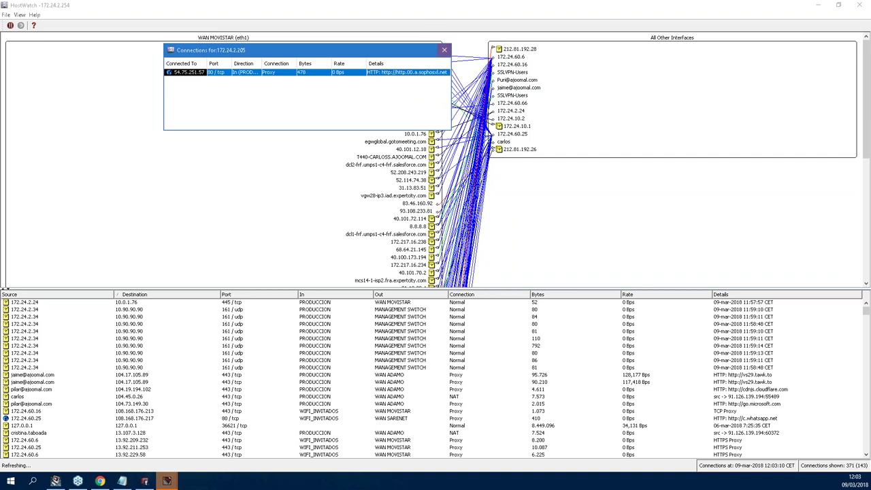
click(444, 49)
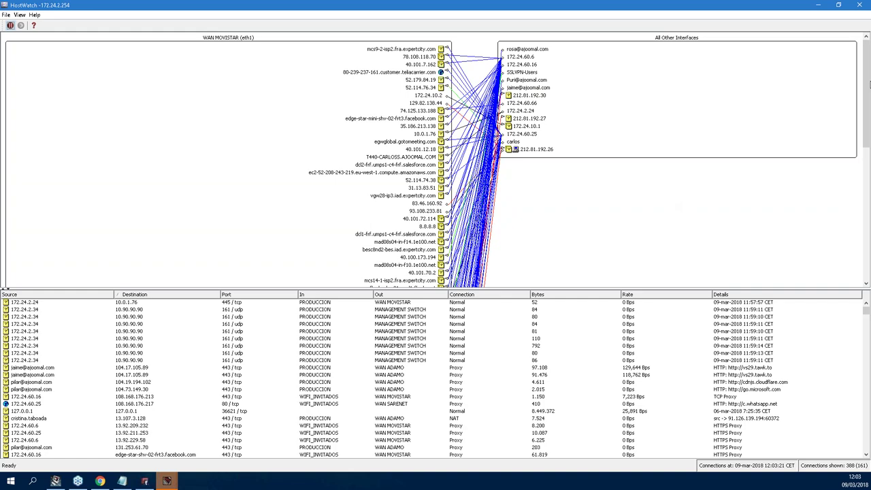
Try blocking 172.24.2.205 for 20 minutes; the passphrase is rejected with an invalid login error
right_click(553, 95)
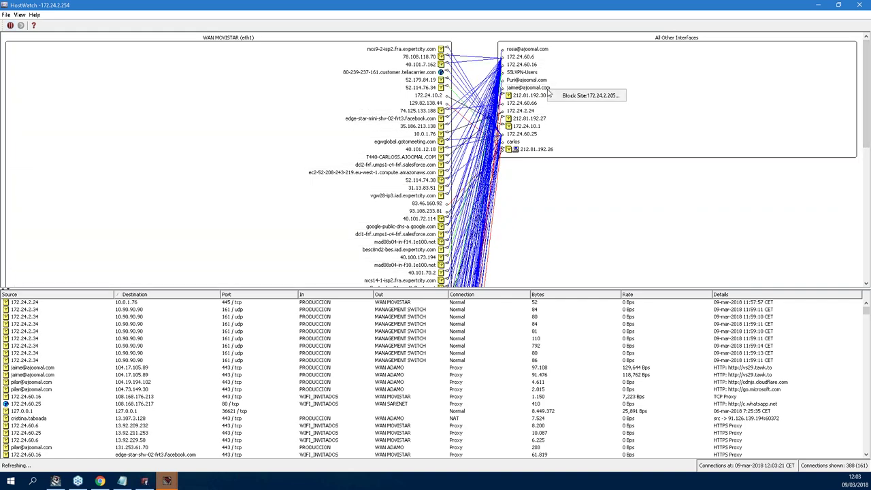
click(591, 100)
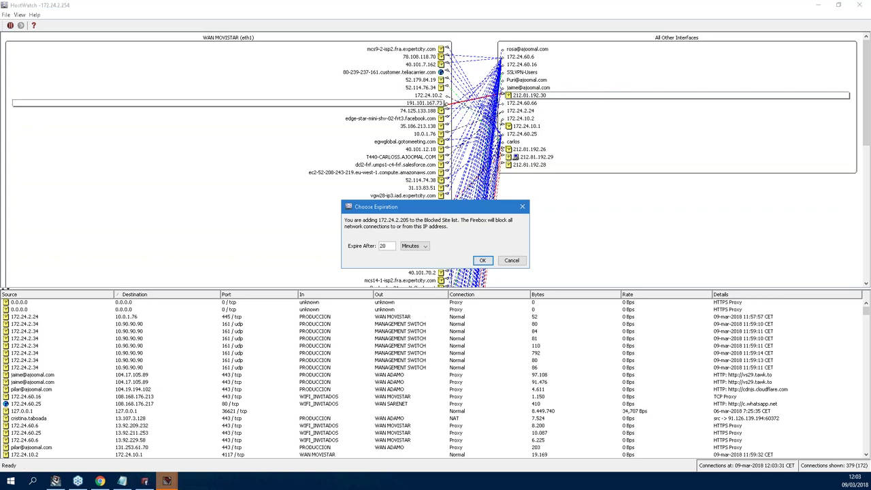
click(482, 261)
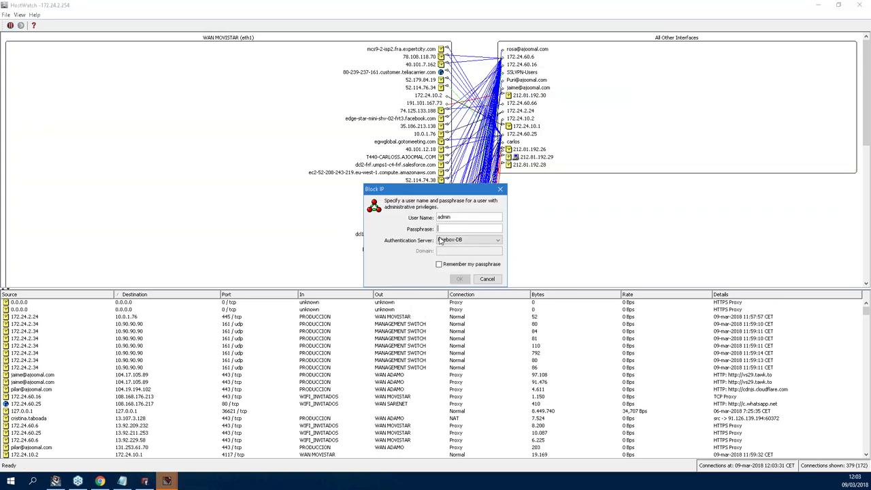
text(p*********)
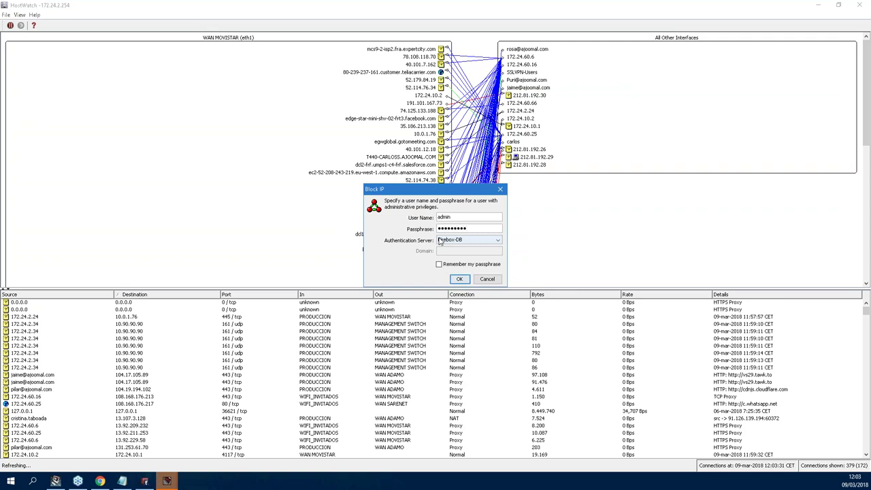
click(459, 279)
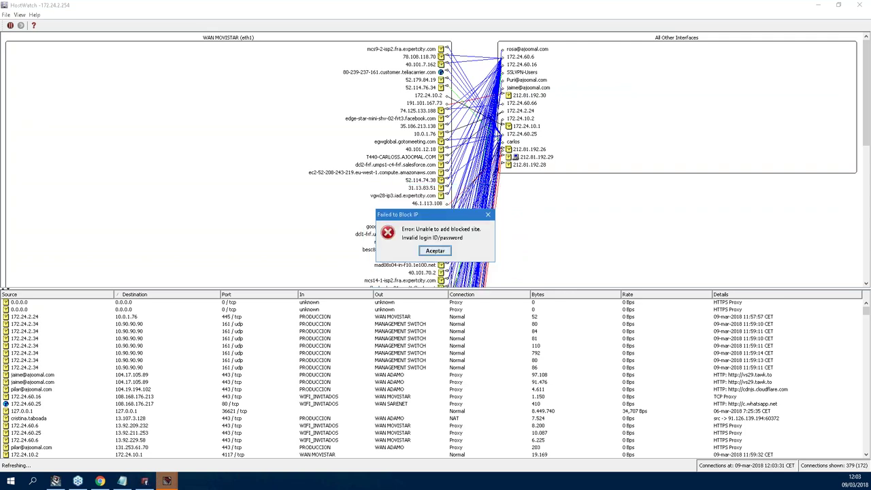
click(434, 251)
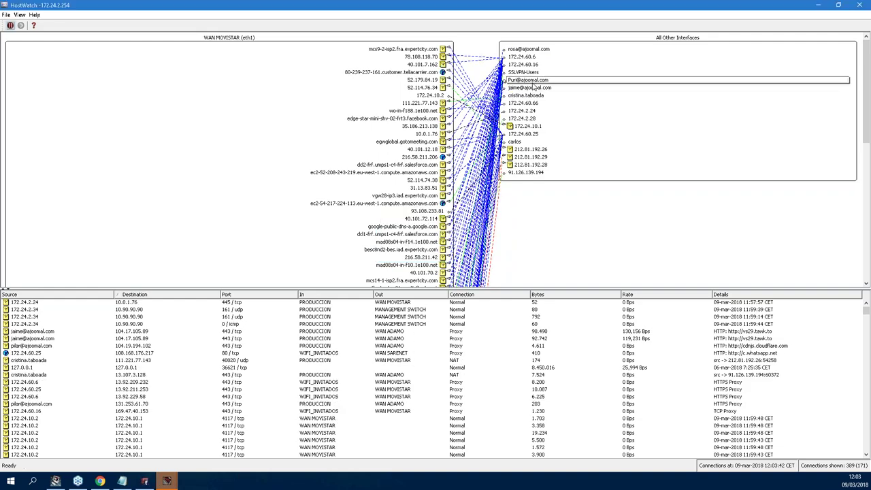
Block 172.24.2.205 for 20 minutes, authenticating with the read-write passphrase
right_click(534, 91)
click(551, 99)
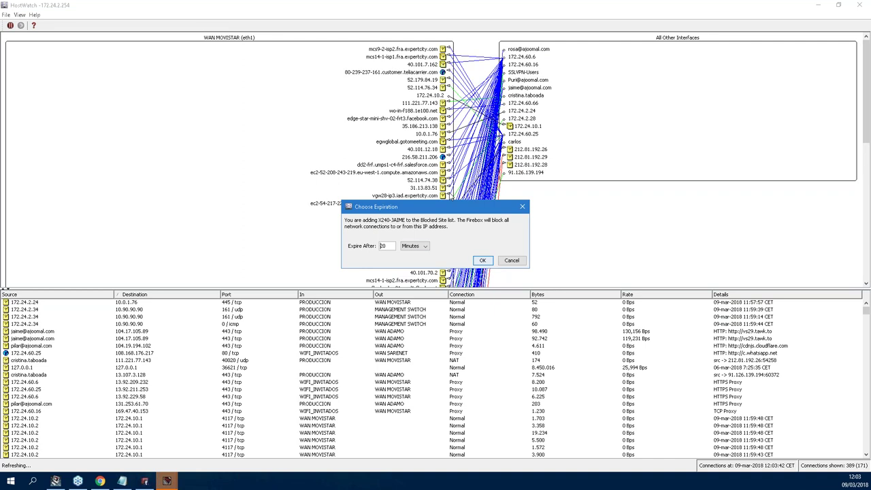
click(484, 260)
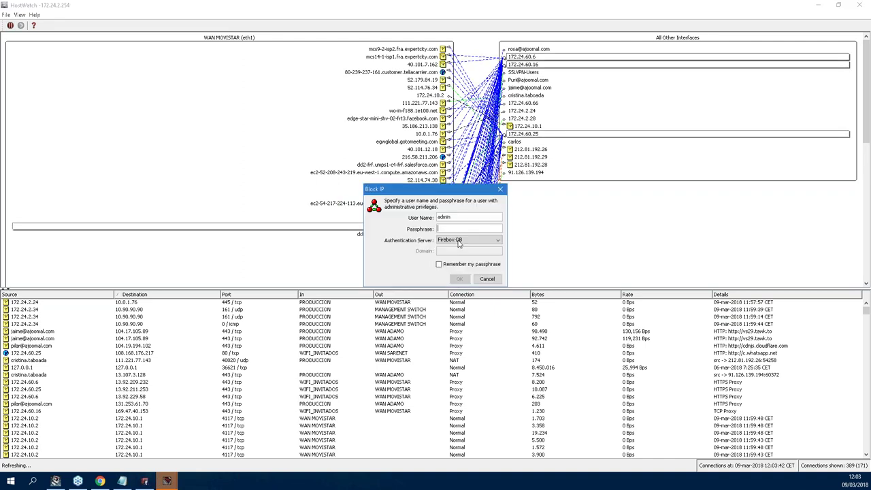
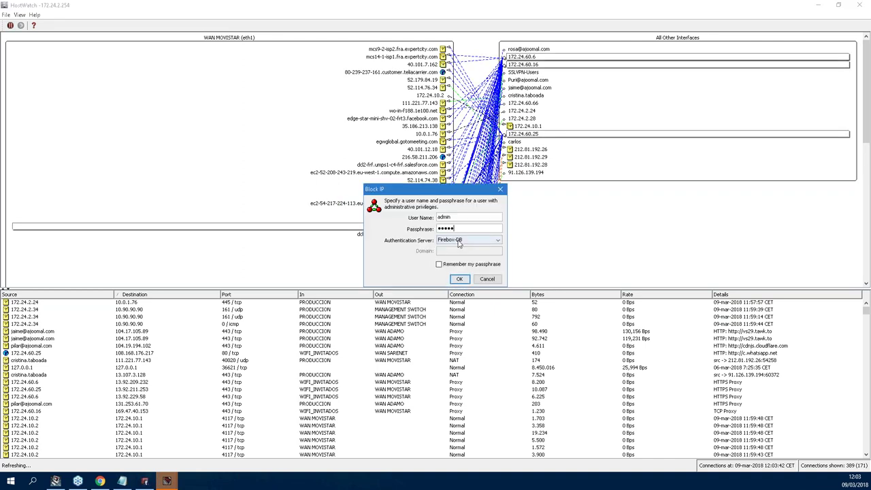
key(Return)
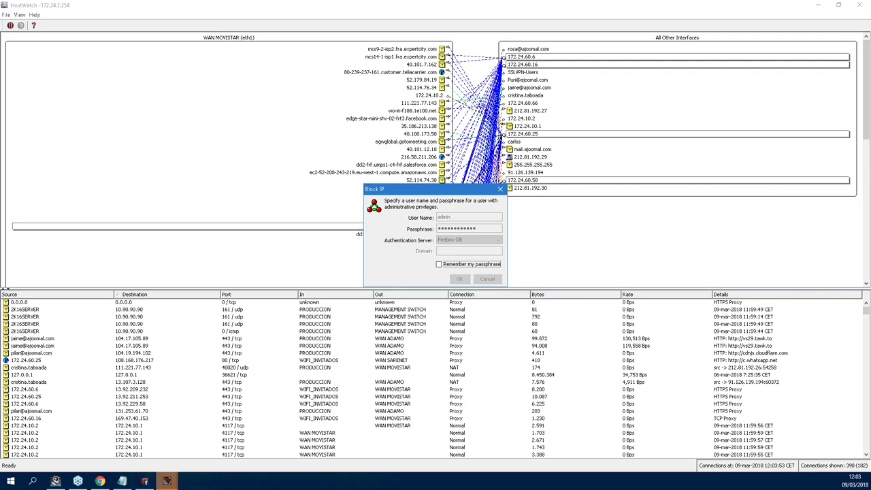
click(440, 258)
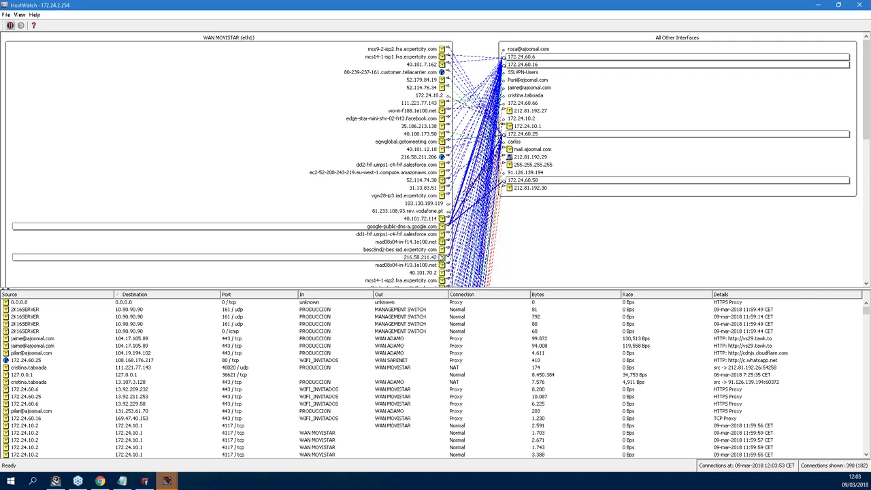
Close HostWatch and select 172.24.2.205 in the Blocked Sites list
click(859, 5)
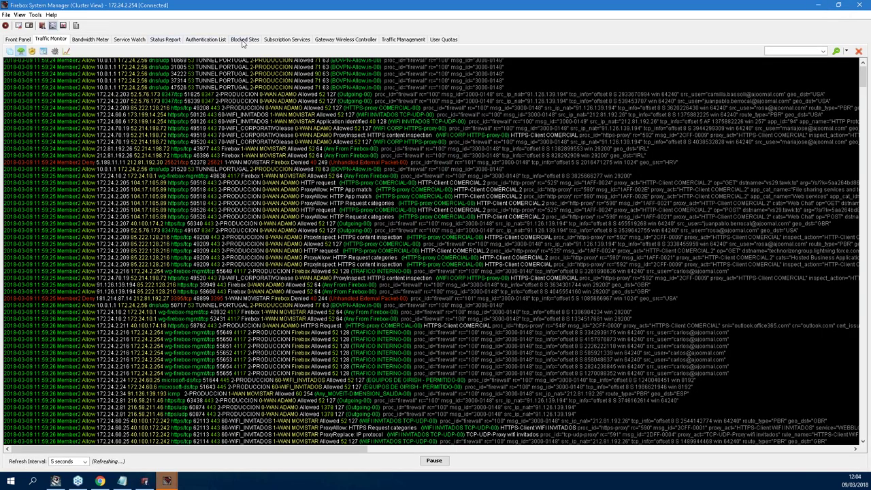
click(243, 39)
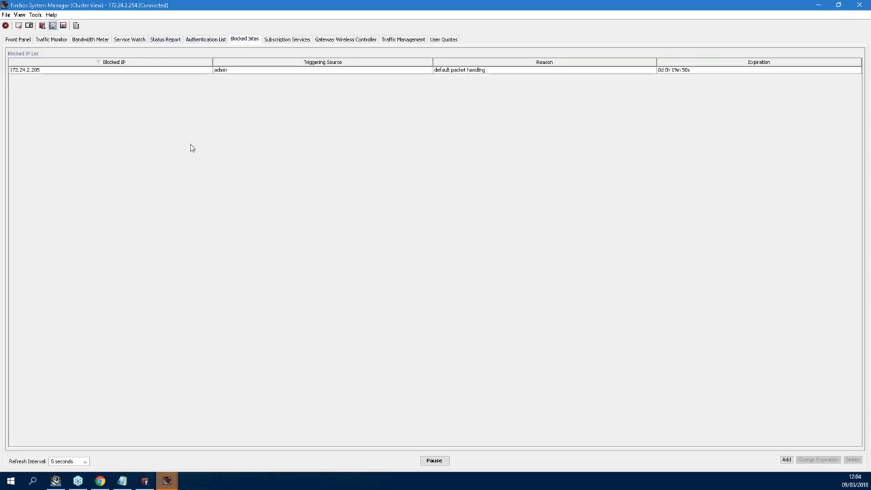
click(47, 71)
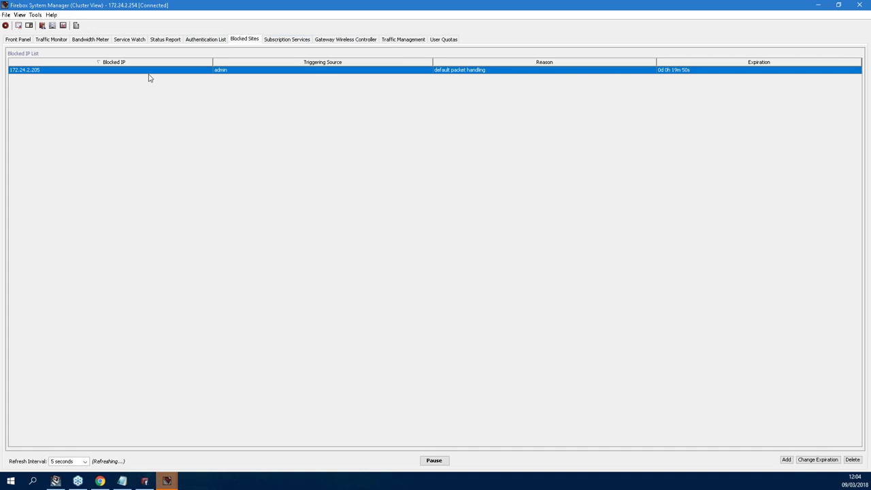
Add a CPU Utilization (%) performance chart polling every 5 seconds
click(63, 26)
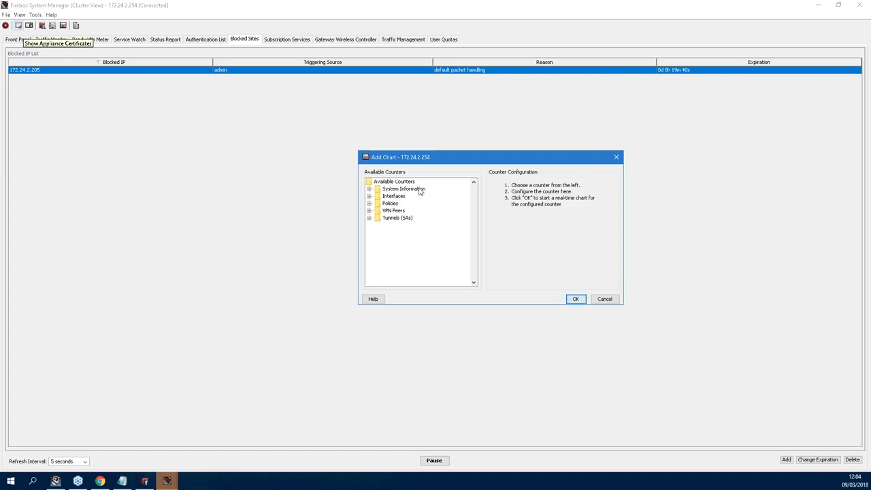
click(368, 188)
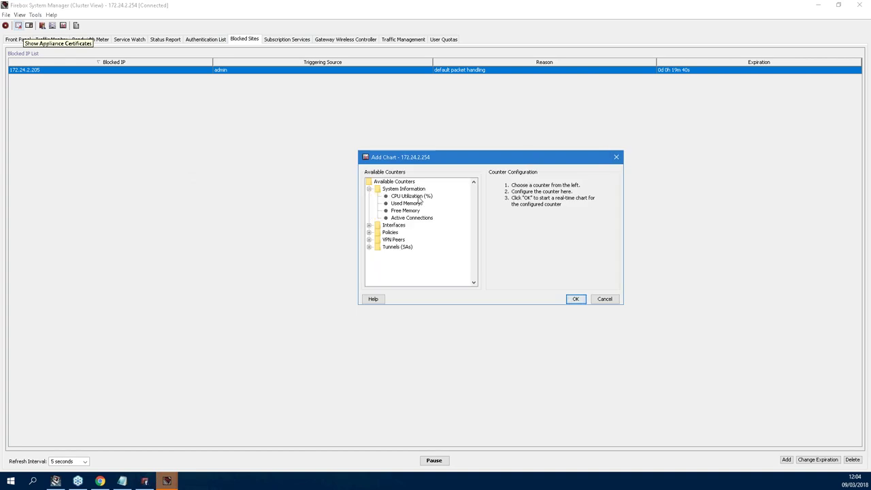
click(418, 196)
click(534, 192)
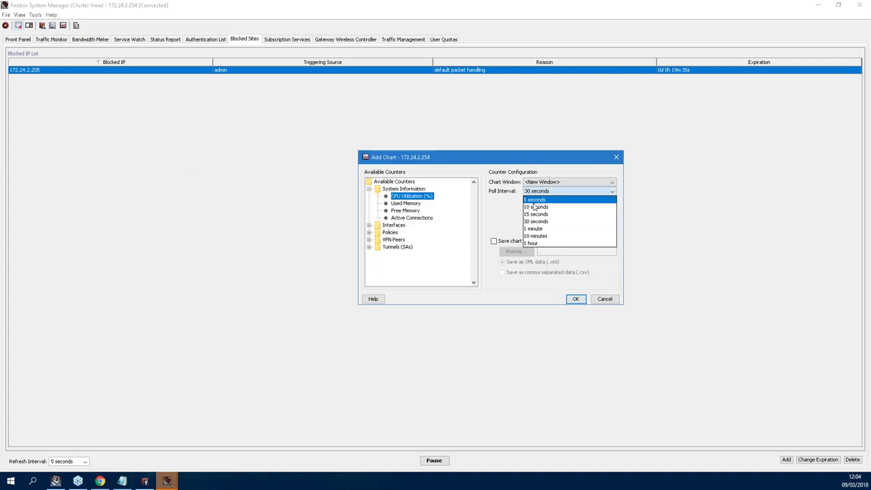
click(534, 199)
click(575, 299)
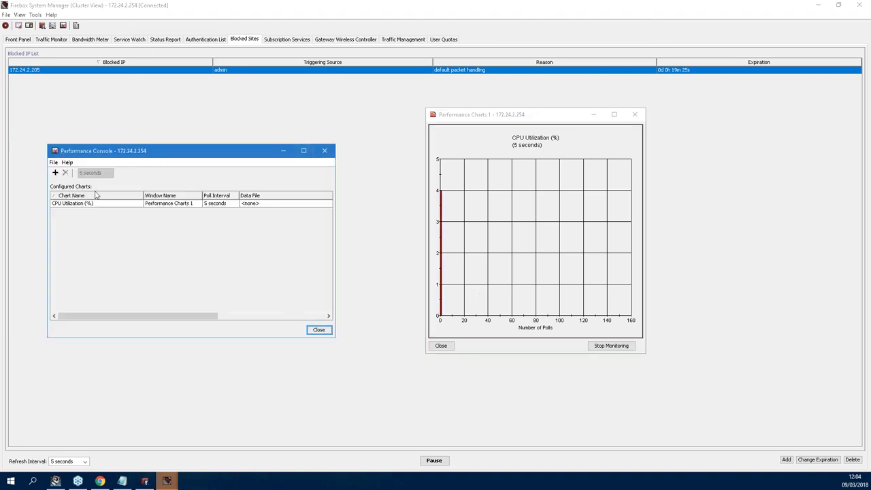
Add a Used Memory chart at 5-second polling to Performance Charts 1, then bring Chrome forward
click(55, 172)
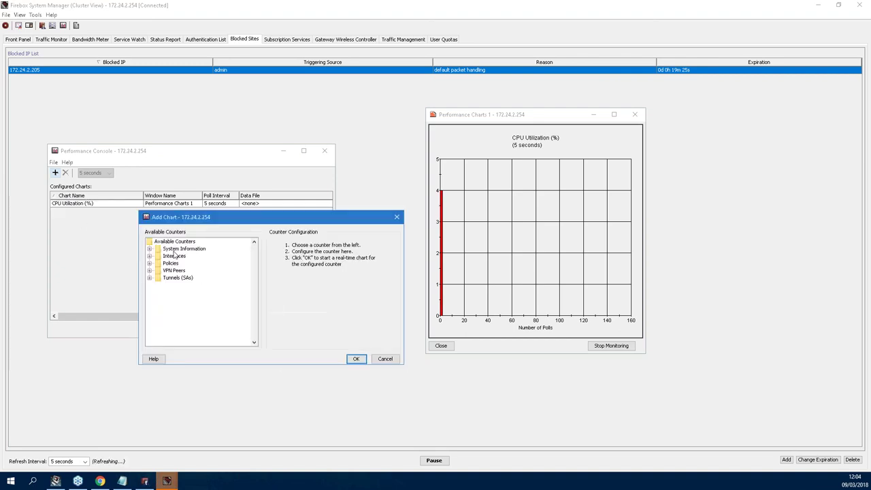
click(150, 249)
click(191, 263)
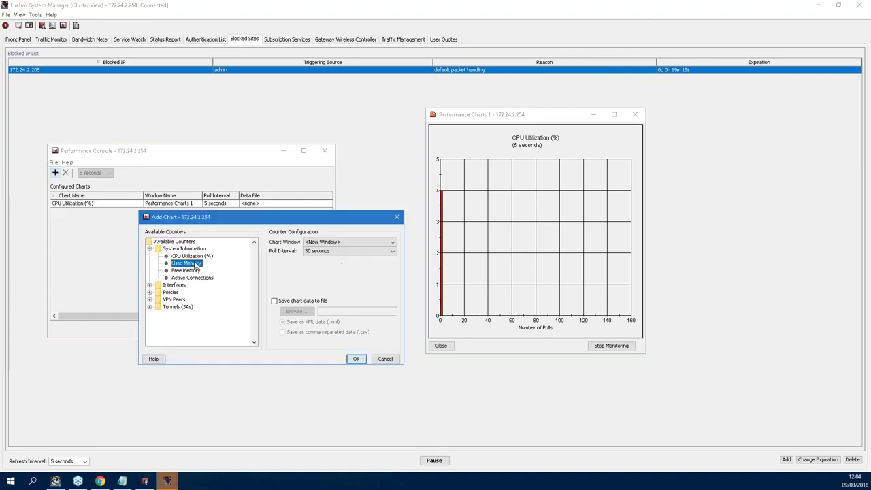
click(329, 252)
click(331, 264)
click(331, 241)
click(333, 259)
click(355, 358)
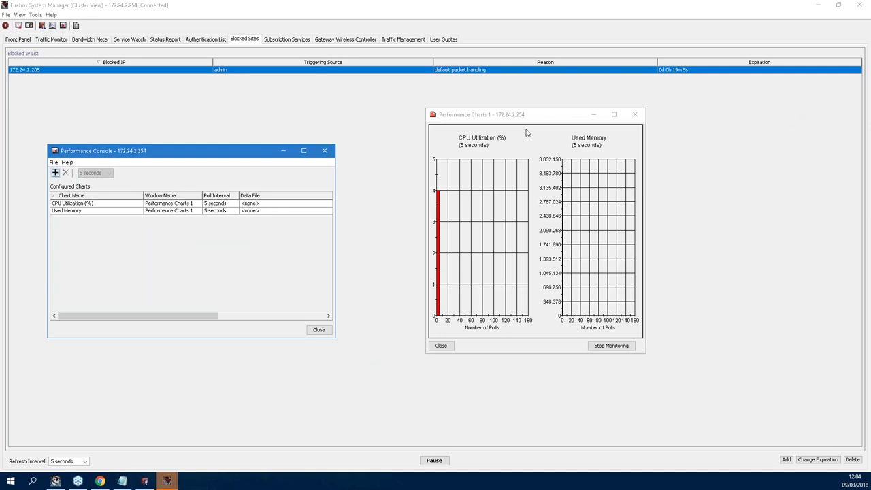
click(100, 481)
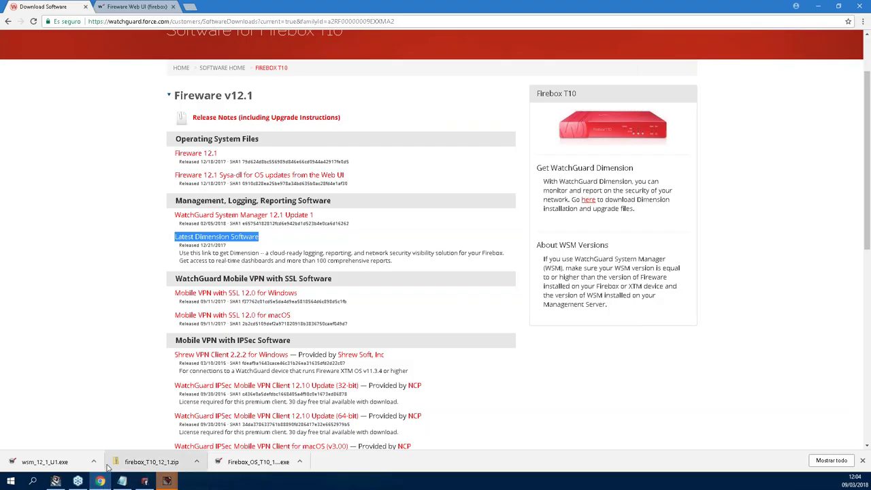
click(140, 6)
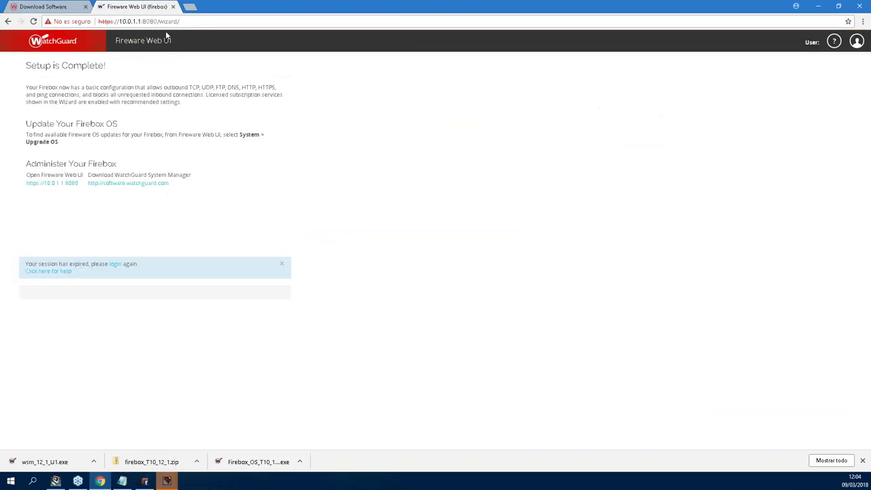
click(188, 21)
text(https:)
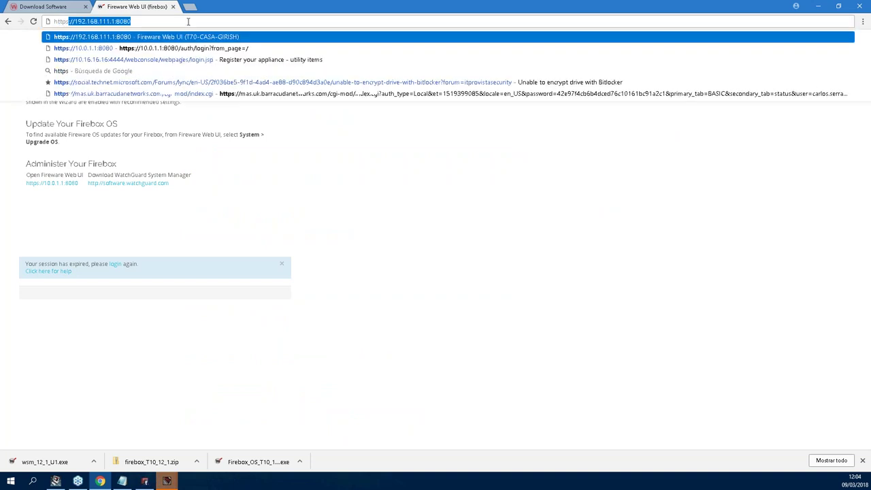
text(//1)
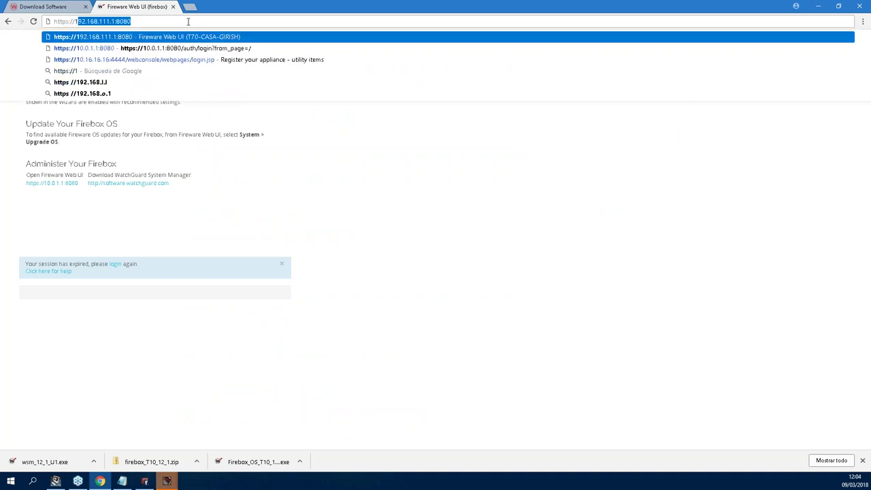
text(72.24.2.)
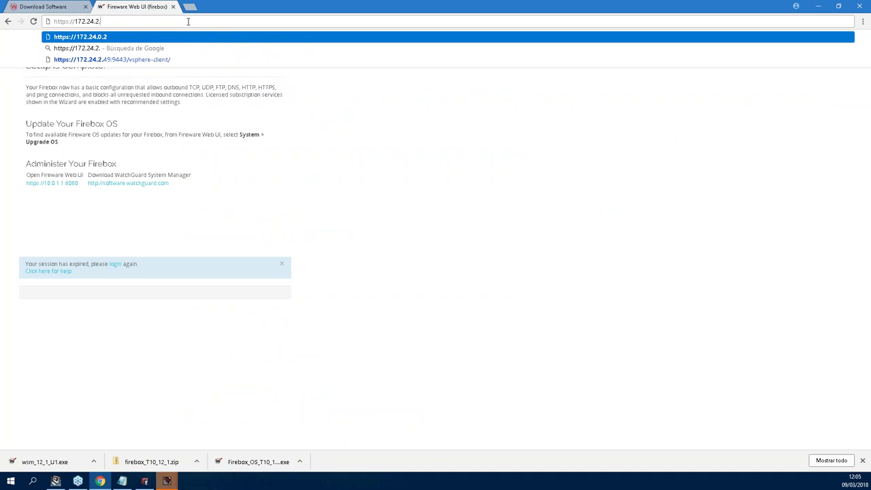
text(6)
key(Return)
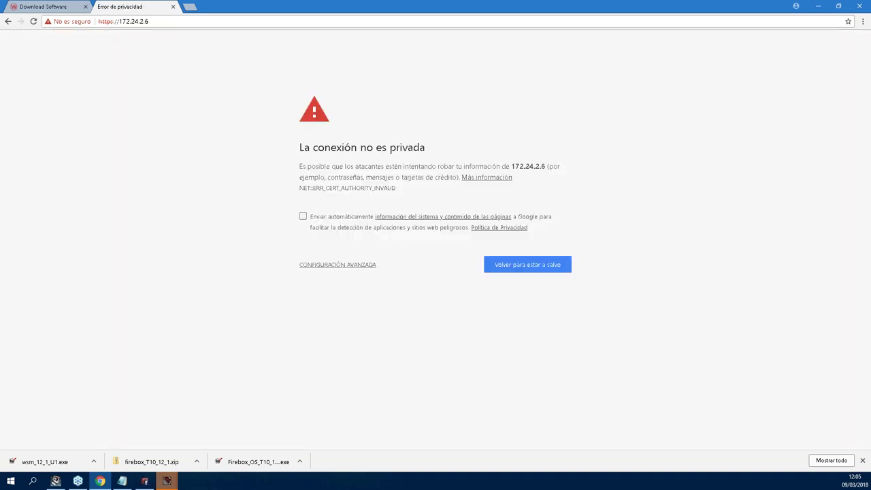
click(339, 266)
click(372, 335)
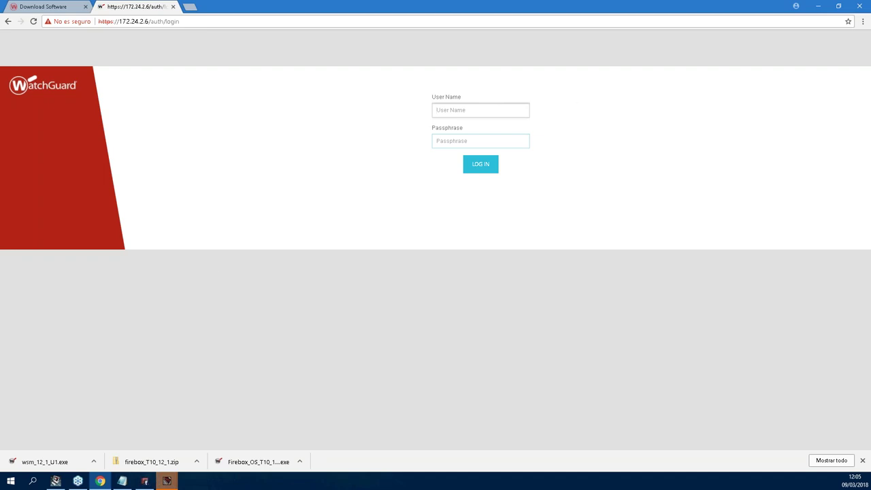
text(adm*)
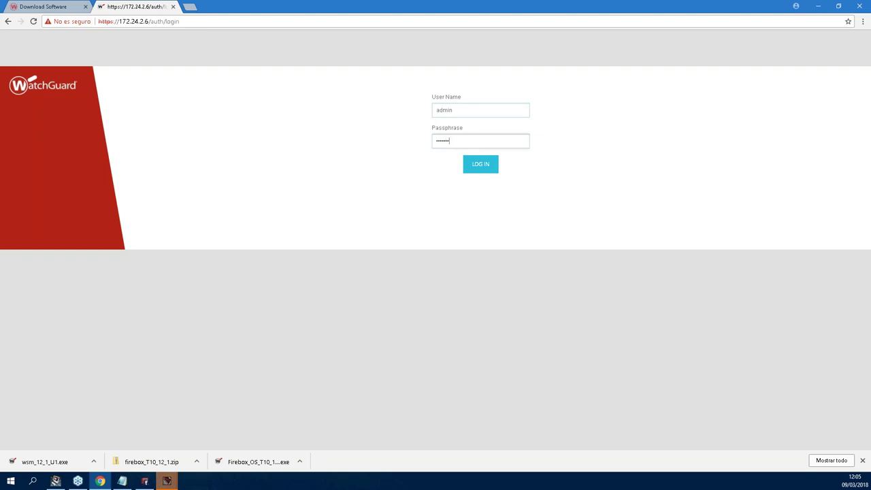
text(*)
key(Return)
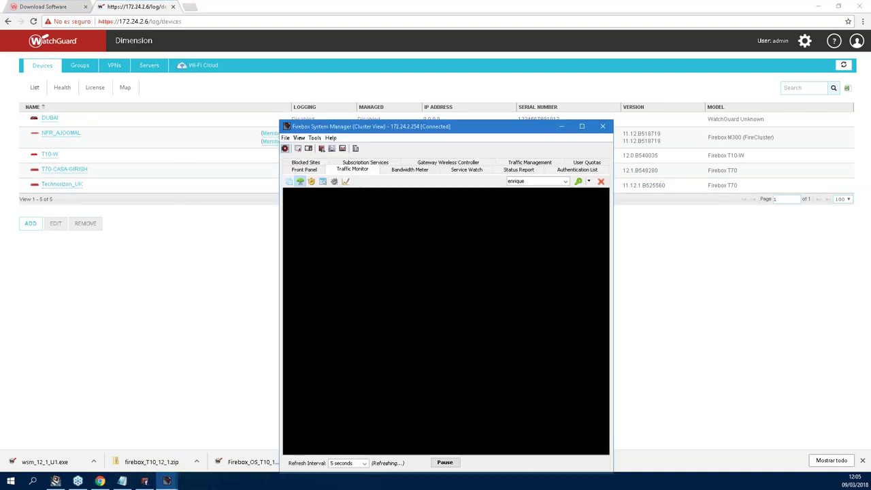
Clear the traffic log filter, close System Manager, and open the NFR_AJOOMAL device's Executive Dashboard
click(600, 181)
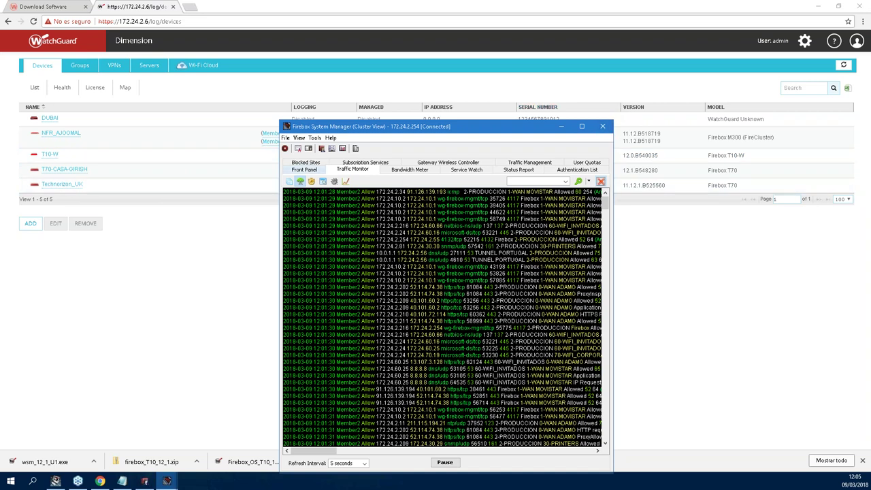
click(304, 170)
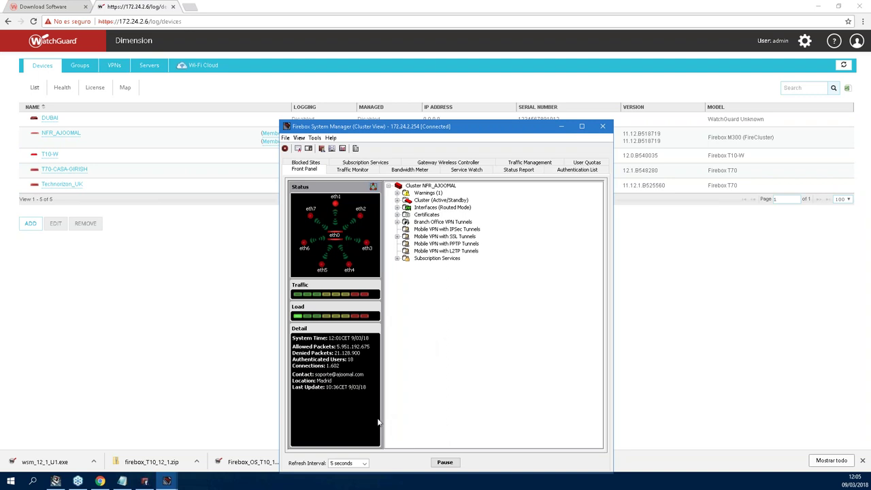
click(602, 127)
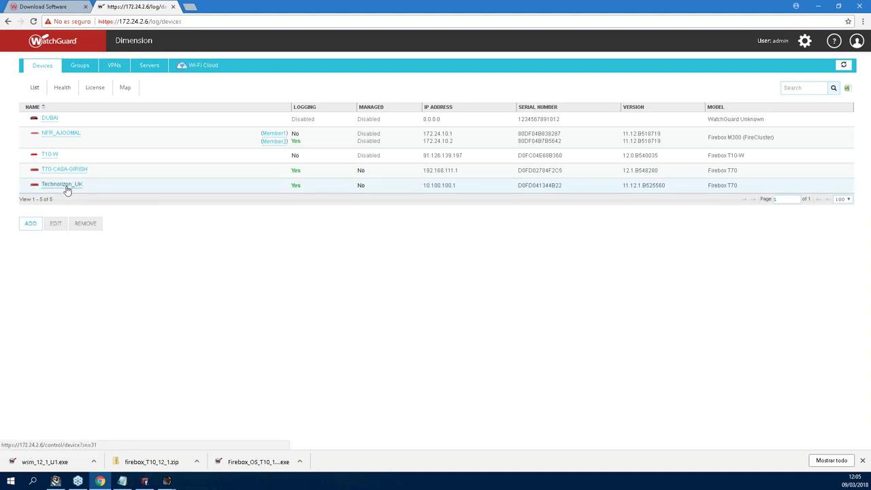
click(62, 138)
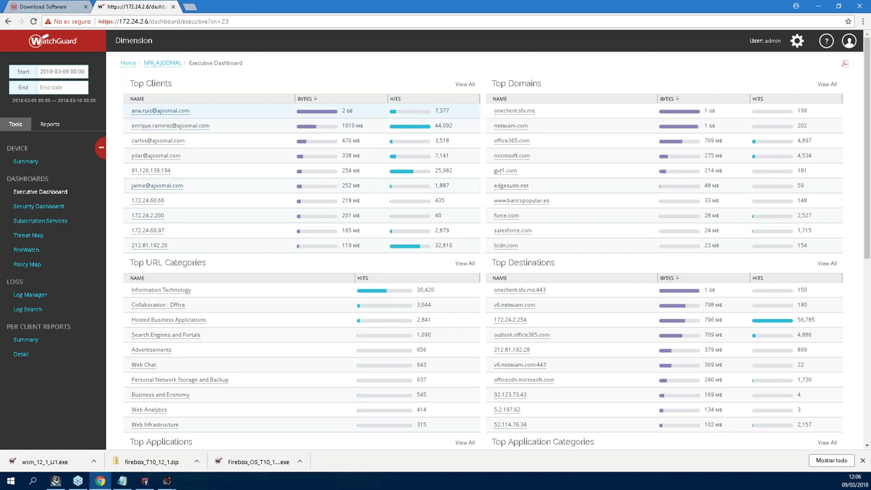
Scroll through the Executive Dashboard's top applications and protocols, then open the Security Dashboard
mouse_move(406, 137)
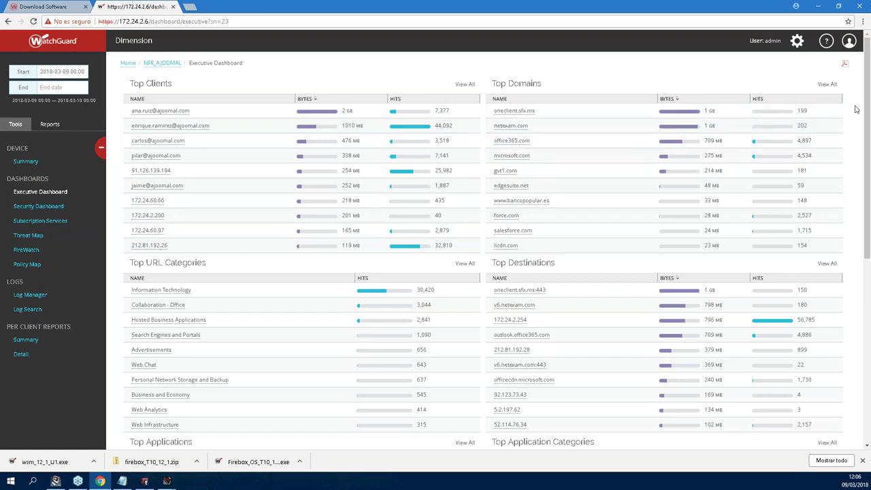
drag(868, 116, 868, 216)
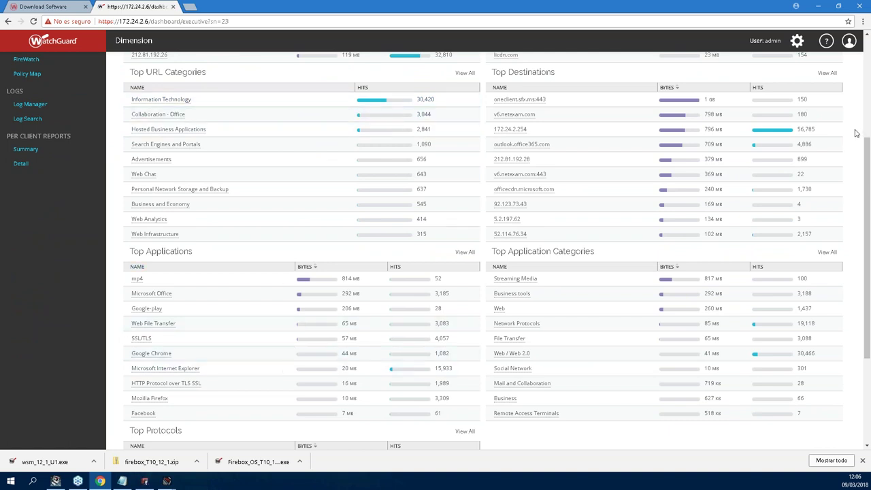
scroll(850, 238, down, 3)
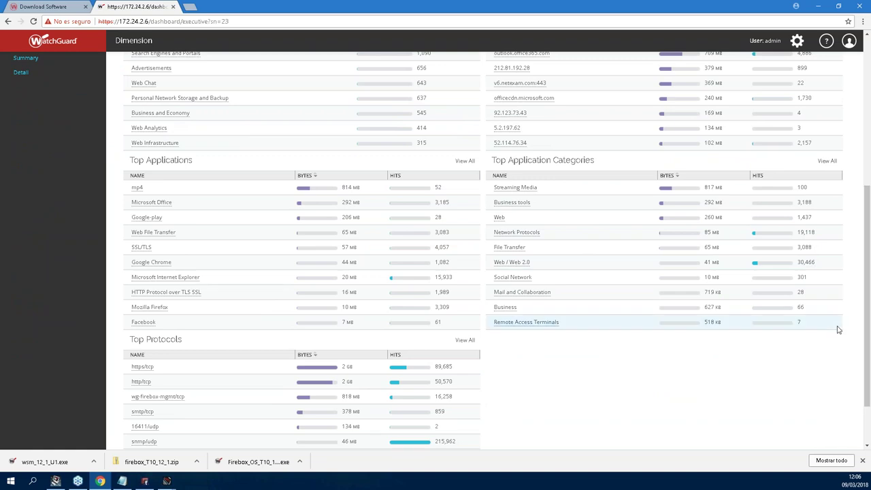
mouse_move(867, 286)
mouse_down()
mouse_move(867, 325)
mouse_move(867, 286)
mouse_up()
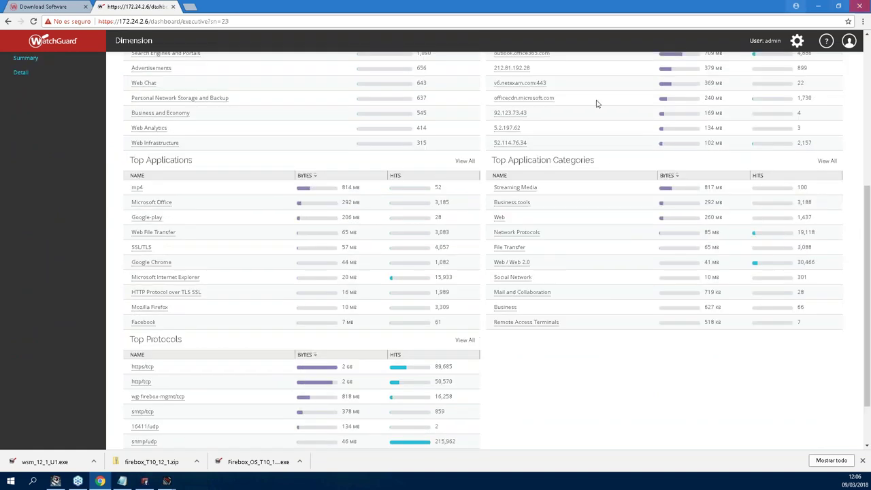
drag(863, 256, 863, 144)
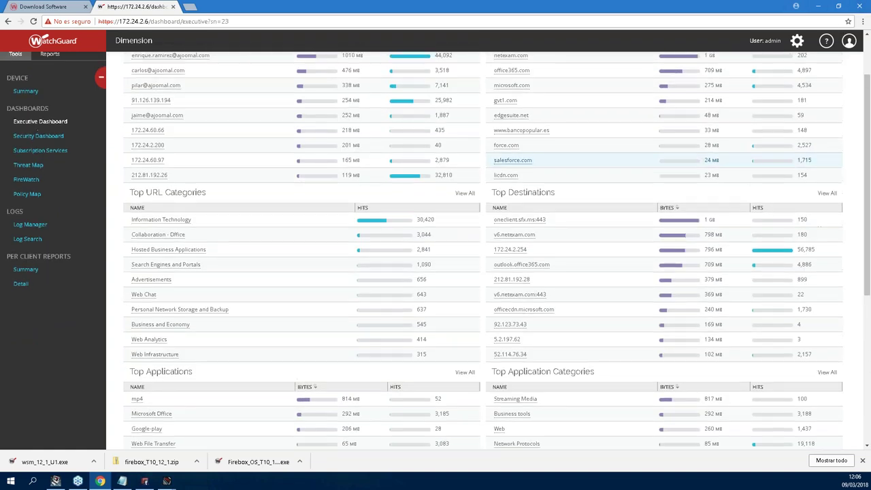
click(60, 141)
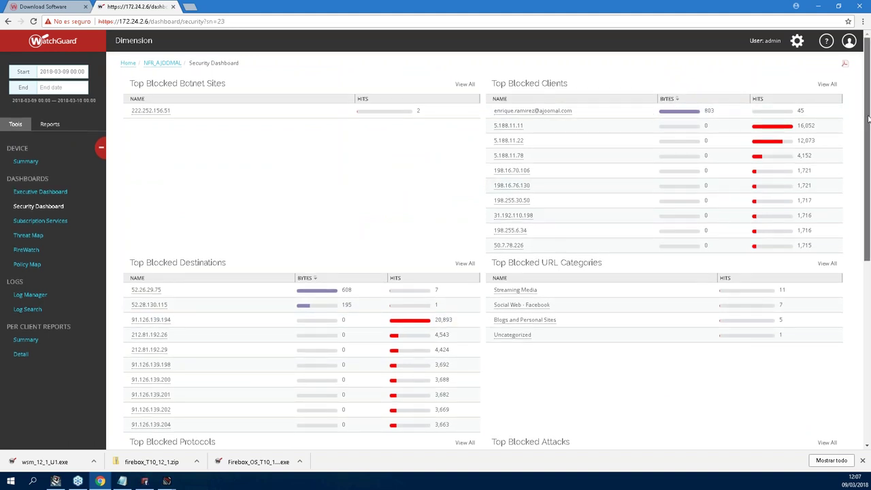
View the WEB Masscan Scanner Activity attack details under Top Blocked Attacks, then open Subscription Services
drag(864, 116, 853, 253)
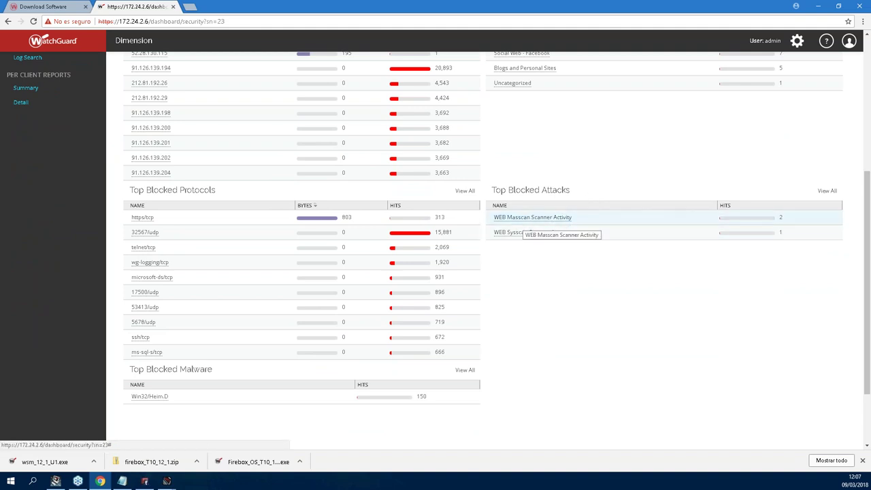
click(524, 220)
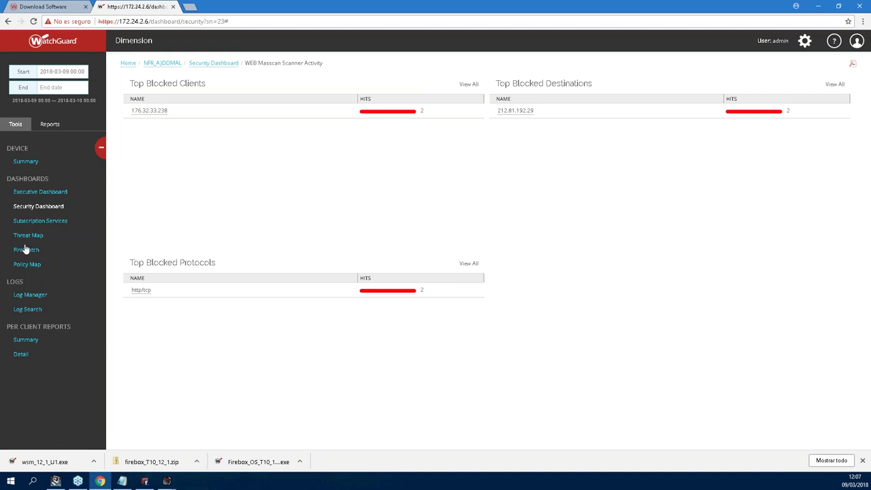
click(67, 222)
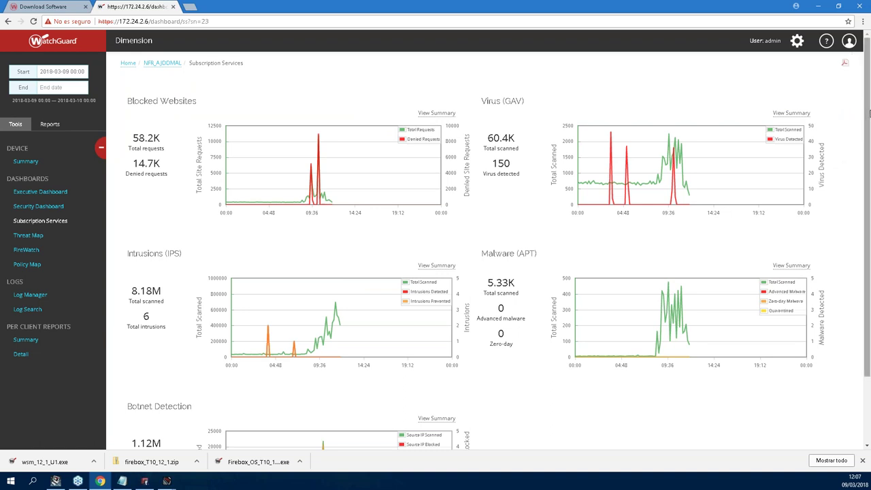
Scroll past Subscription Services and open the Policy Audit Map for the NFR_AJODMAL cluster
scroll(869, 112, down, 1)
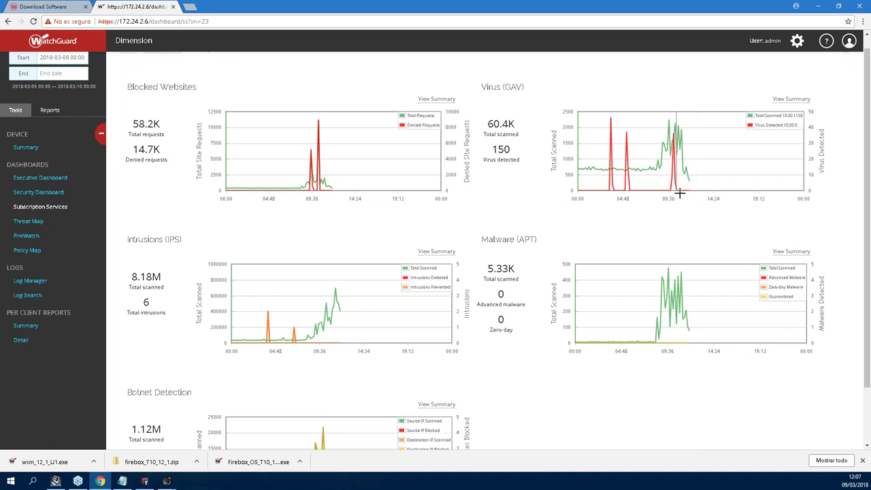
scroll(681, 218, down, 1)
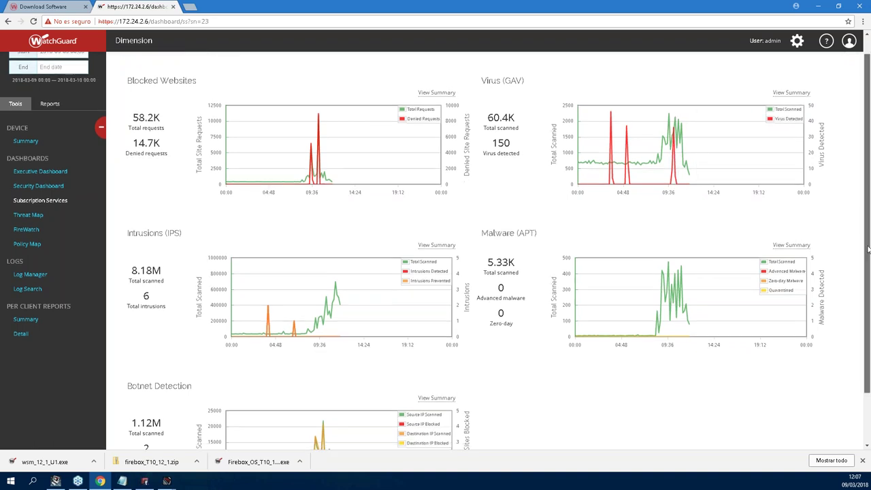
click(30, 227)
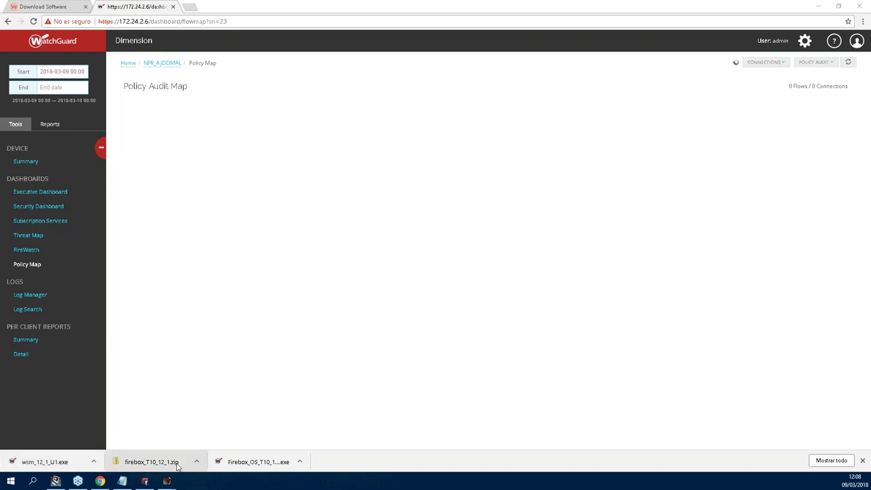
Filter the Policy Audit Map to denied flows only, measured in bytes
click(151, 483)
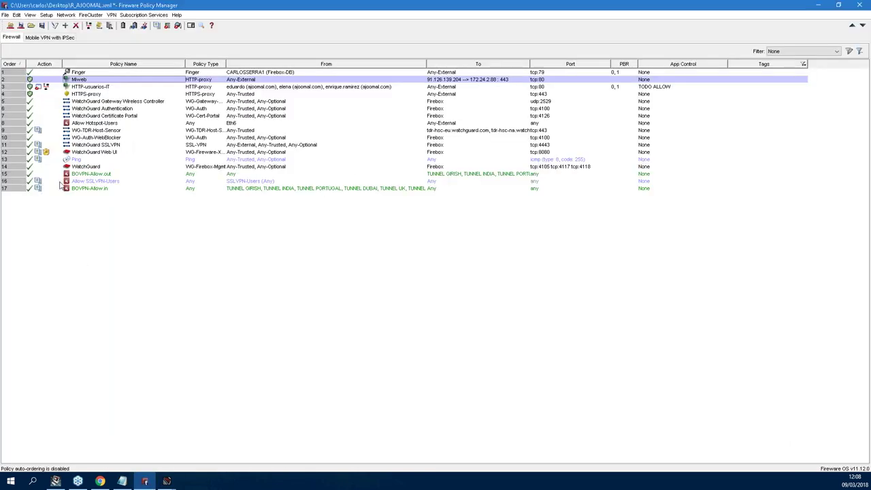
click(817, 6)
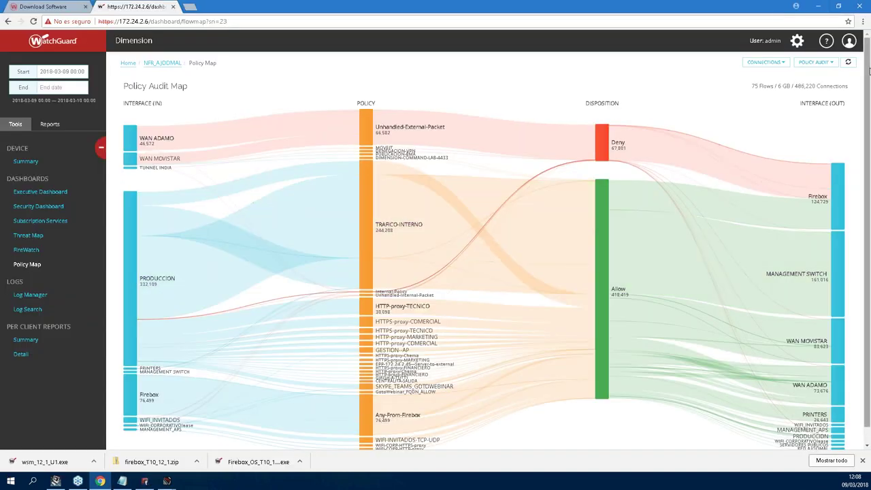
scroll(868, 90, down, 1)
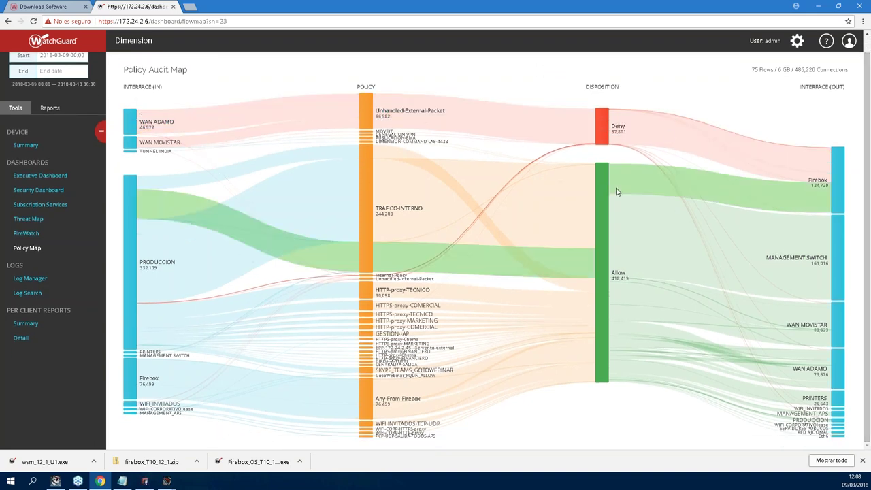
mouse_move(603, 224)
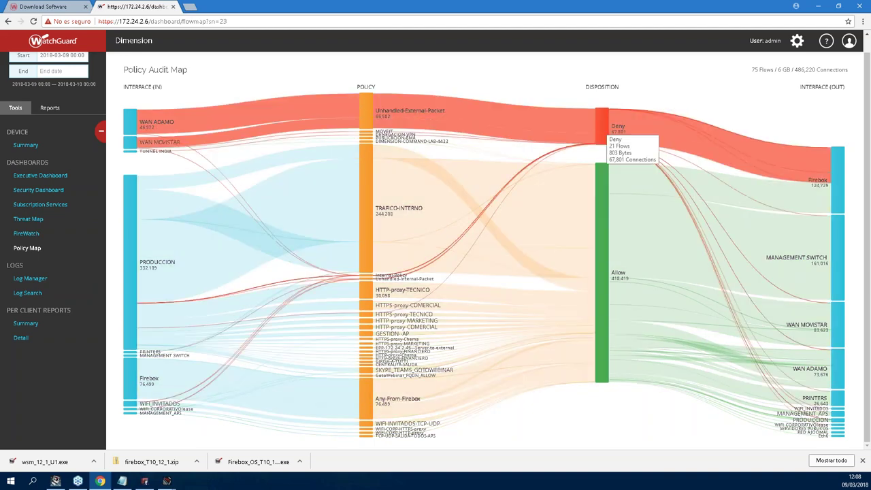
click(601, 131)
click(640, 109)
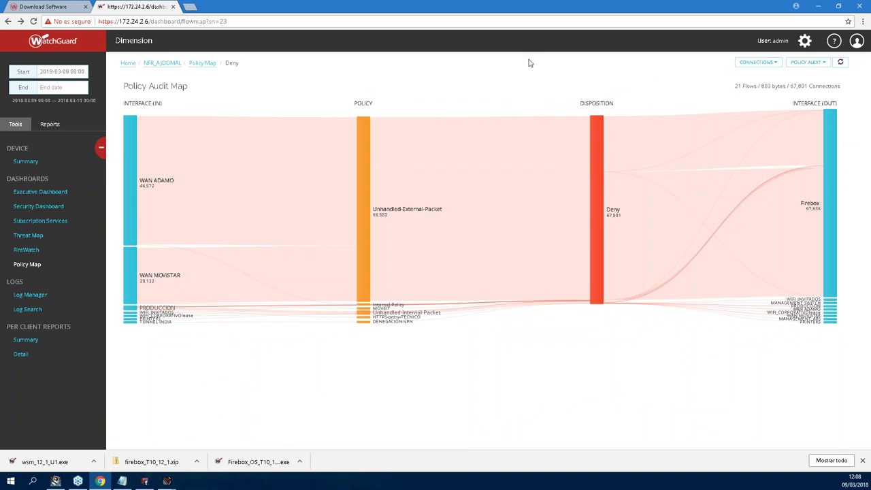
click(779, 65)
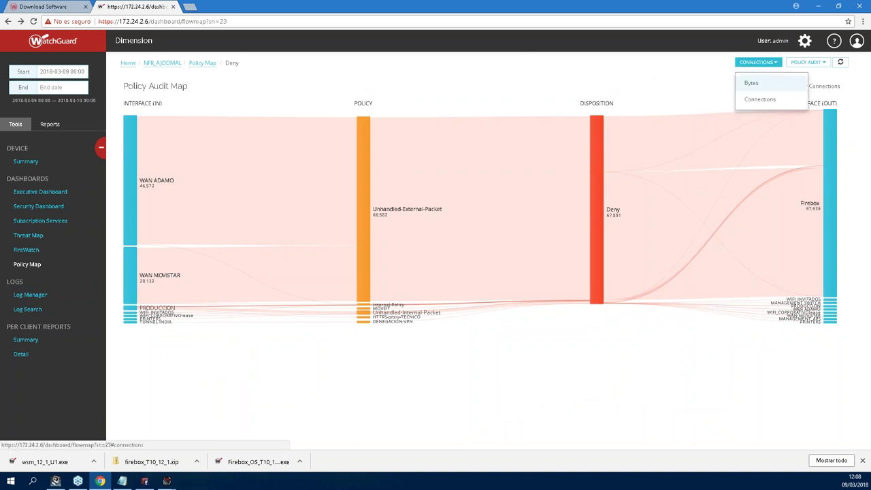
click(754, 82)
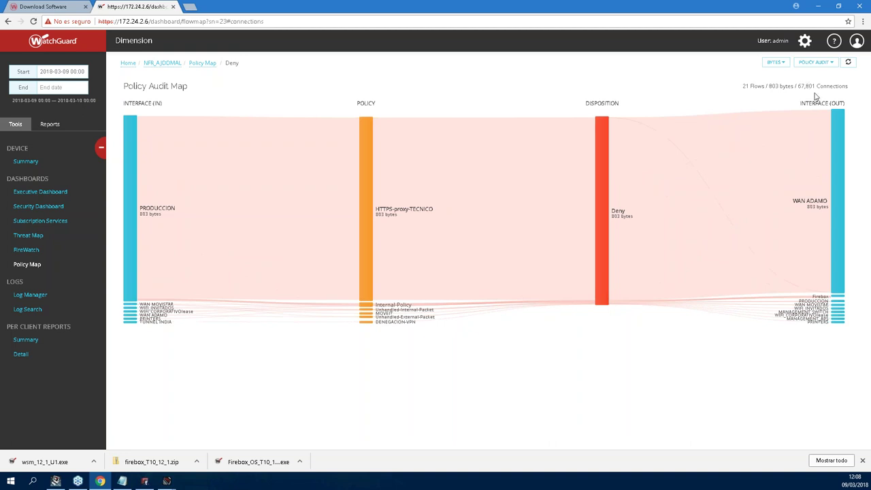
Clear the Deny filter and filter all flows on the CENTRALITA-SALIDA policy
click(202, 62)
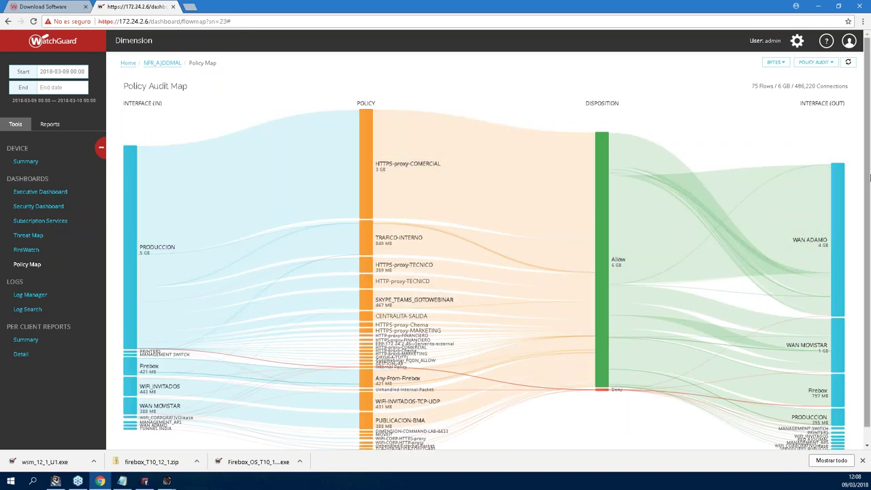
scroll(867, 204, down, 1)
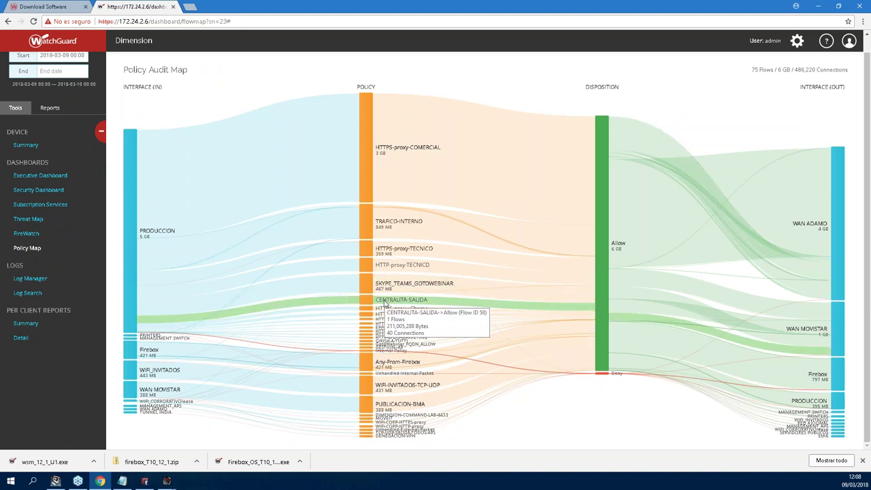
mouse_move(368, 303)
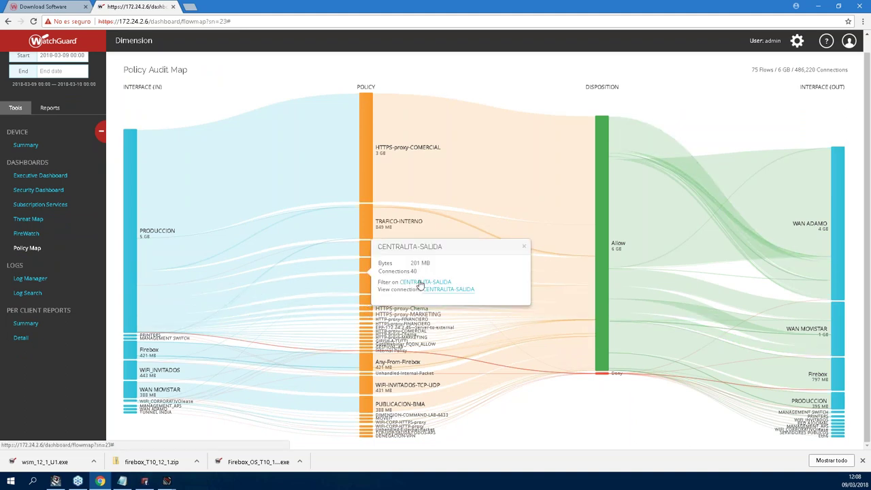
click(416, 286)
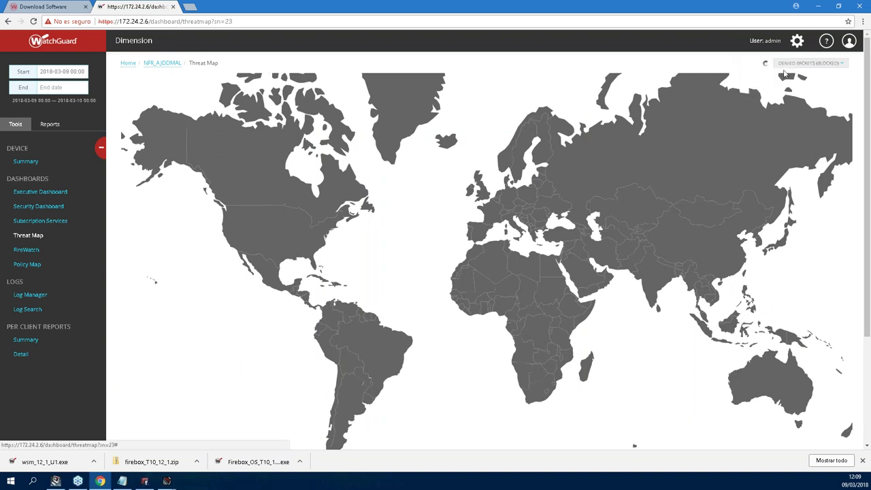
Show Russia's denied-packet details, then switch the Threat Map to web traffic
click(716, 175)
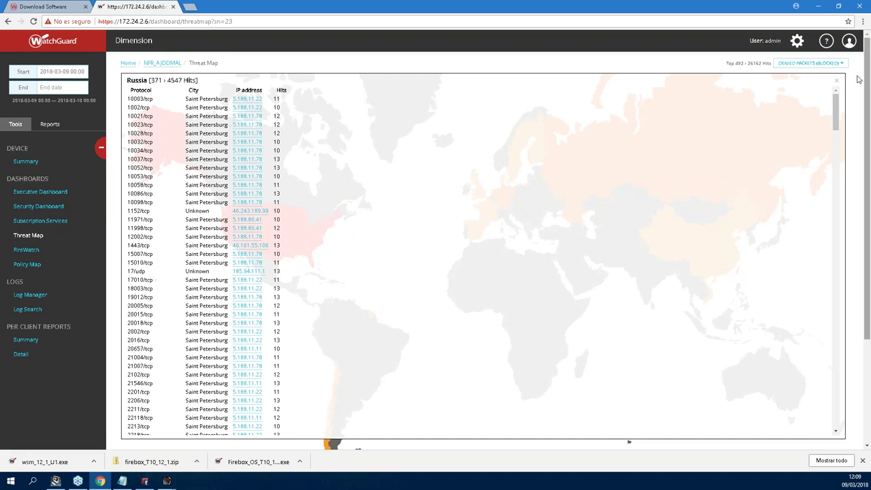
scroll(841, 170, down, 3)
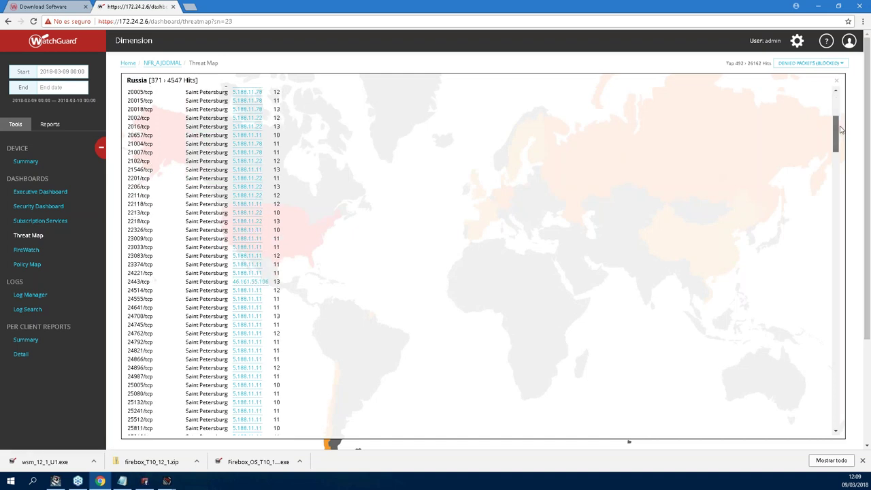
scroll(841, 177, down, 20)
scroll(847, 204, up, 20)
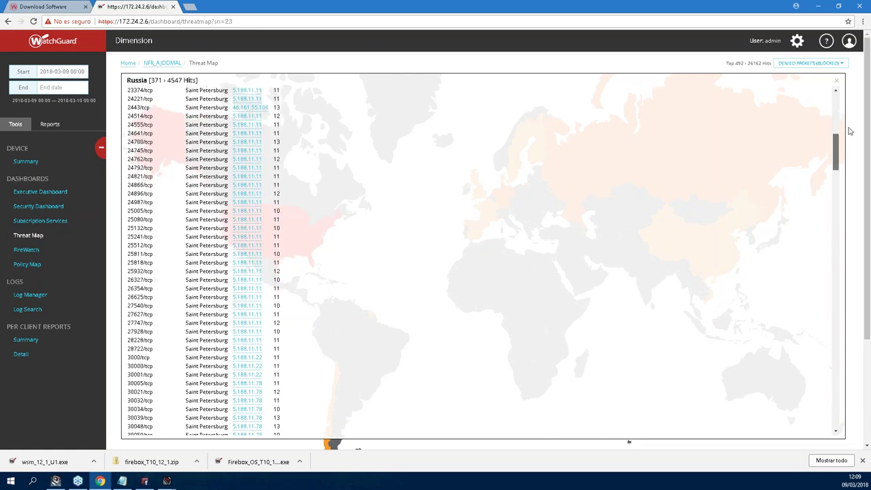
scroll(849, 108, up, 3)
click(809, 62)
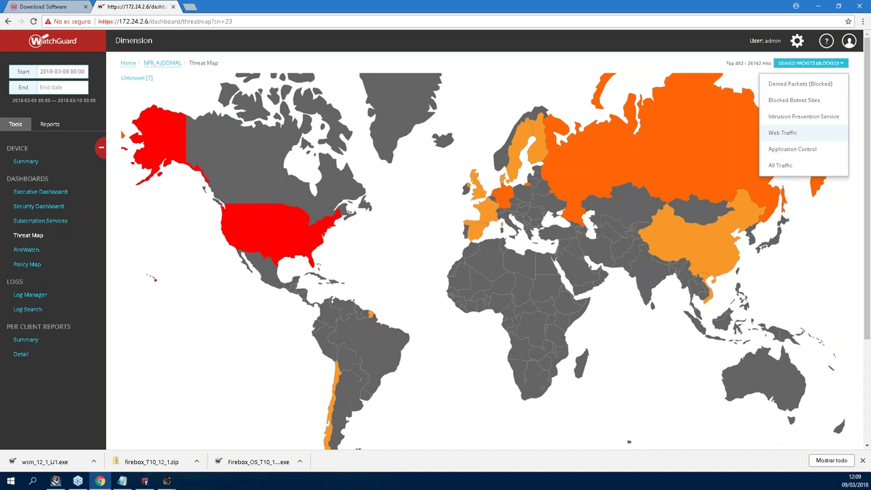
click(783, 133)
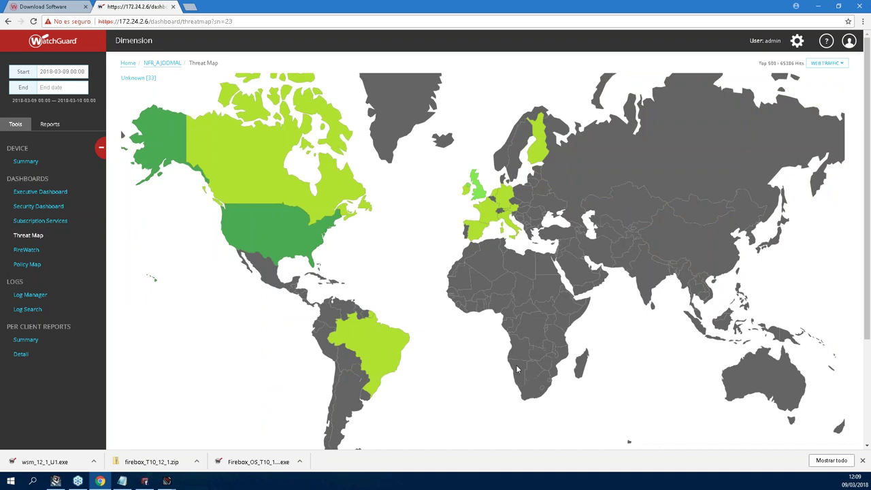
Check Brazil's hits, revisit the Policy Map, redisplay web traffic, then bring up the Log Manager
click(398, 350)
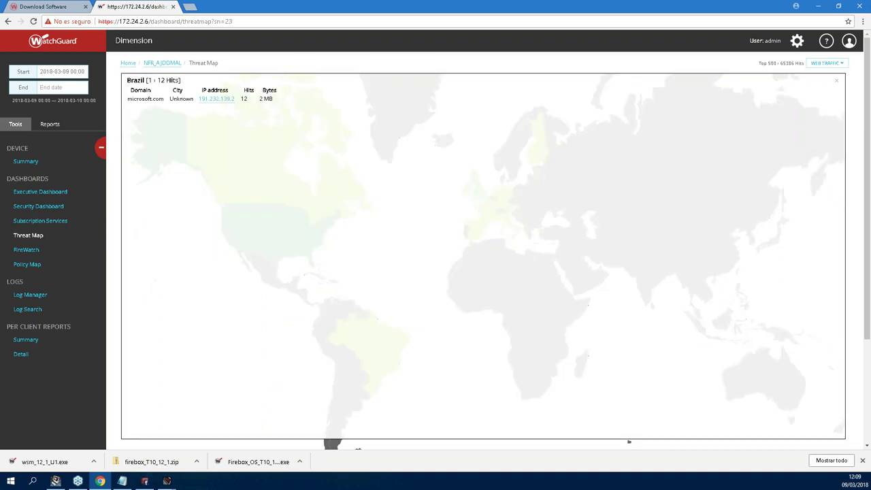
click(217, 99)
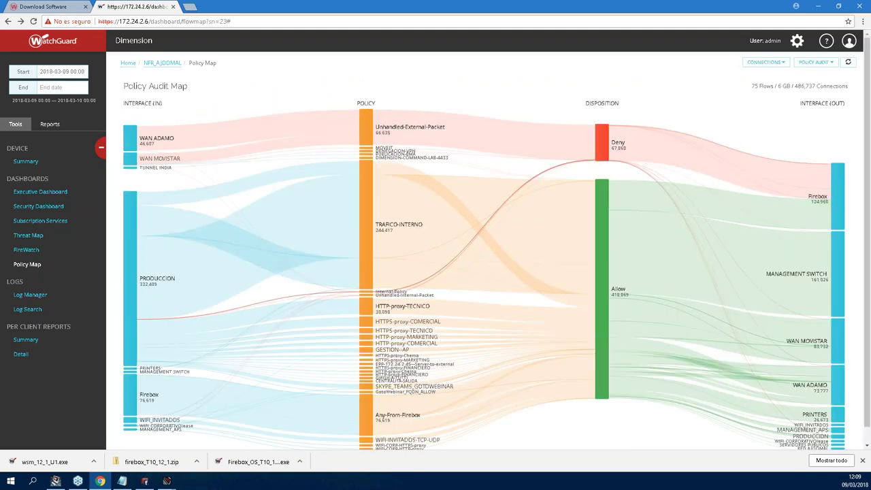
click(28, 235)
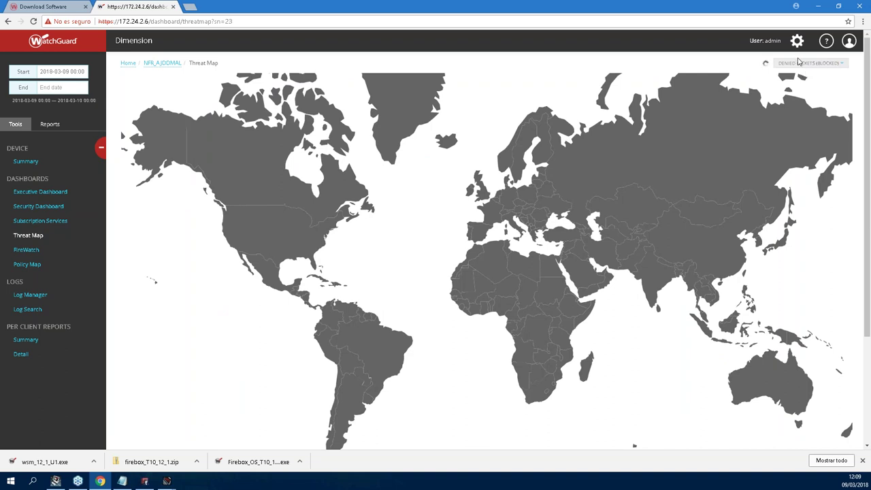
click(810, 63)
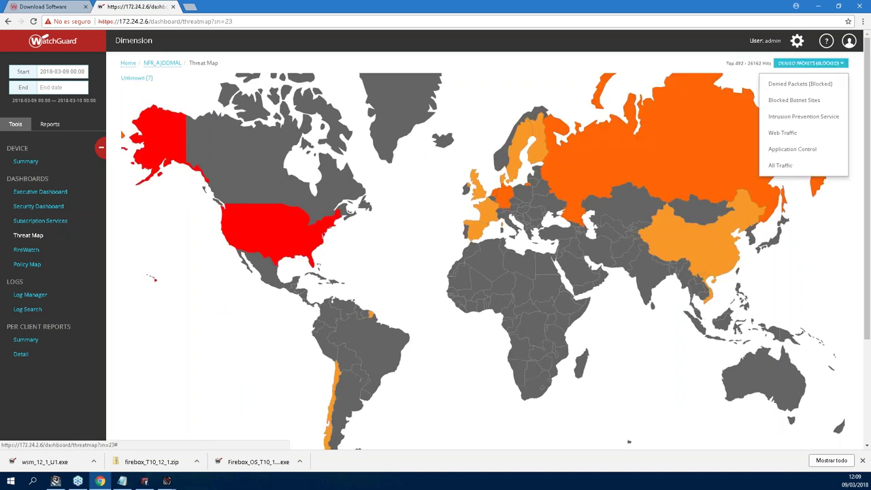
click(802, 133)
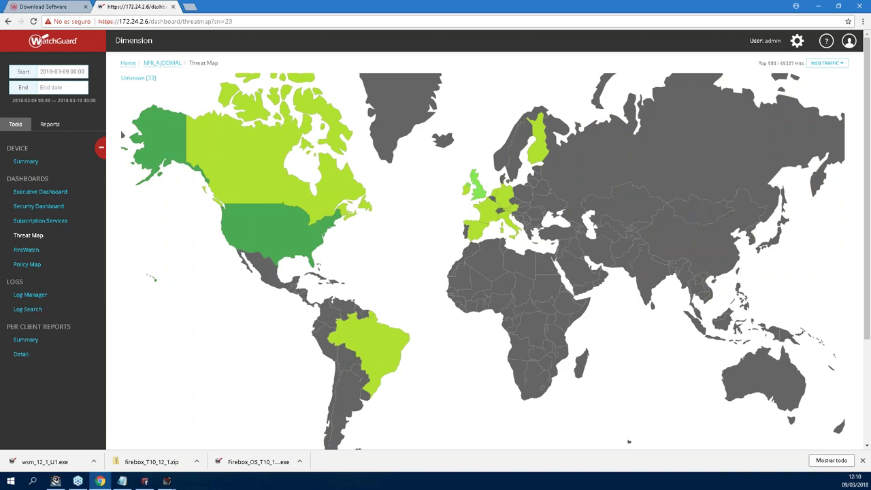
click(37, 297)
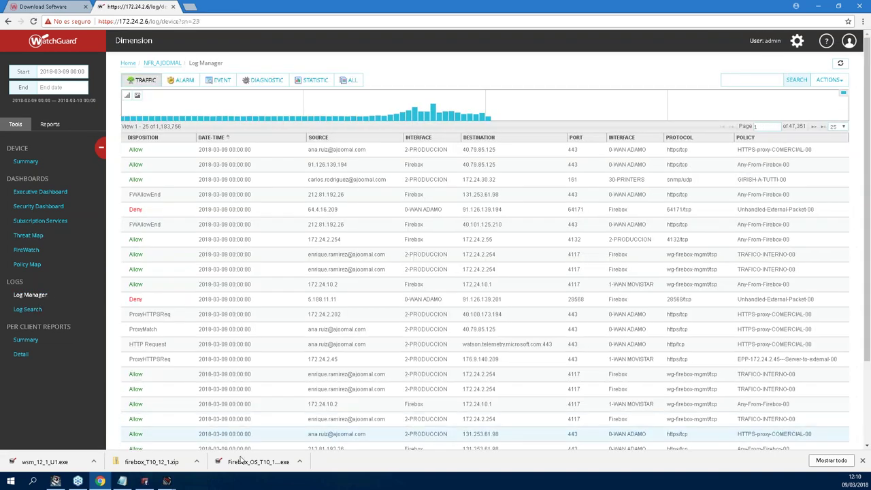
Check Firebox System Manager's live Traffic Monitor, then return to the Dimension log manager
click(168, 482)
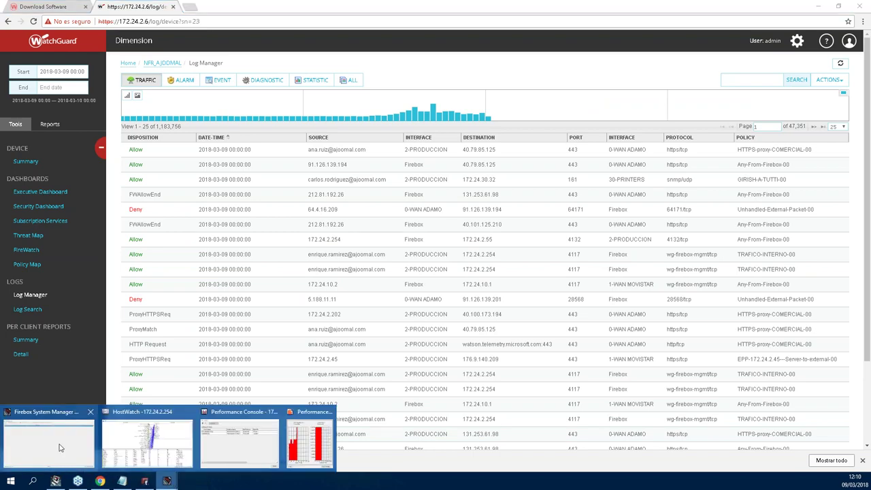
click(60, 446)
click(53, 39)
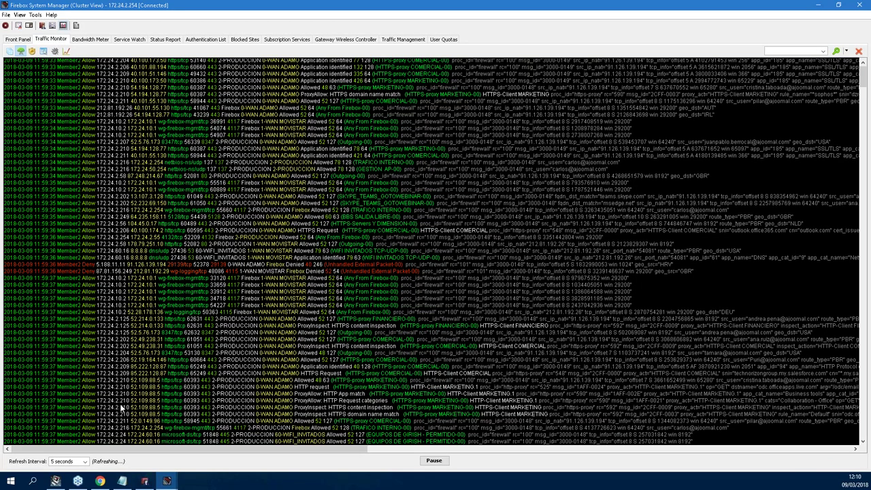
click(100, 481)
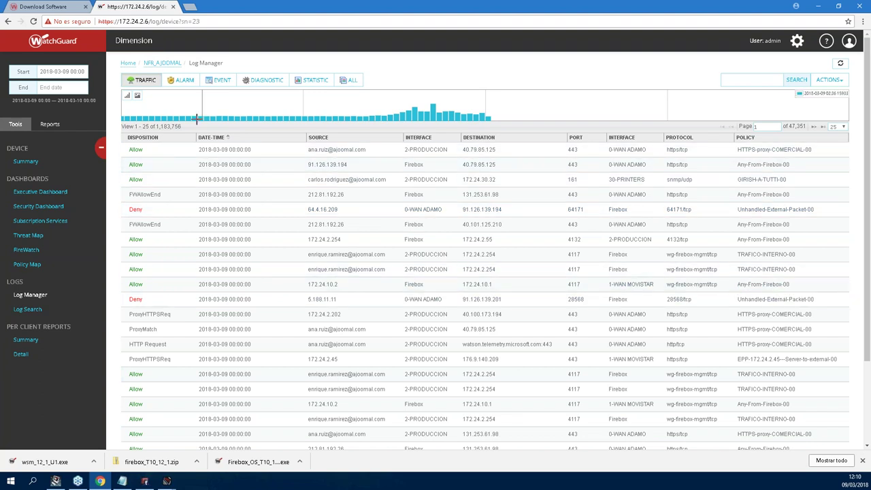
Add two extra OR filter rows in Log Search, then open the Per Client Summary report
click(27, 309)
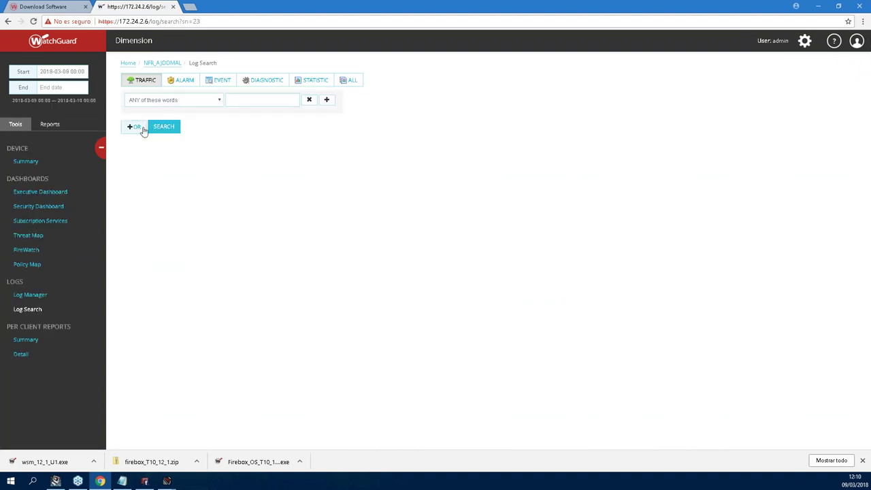
click(134, 127)
click(134, 164)
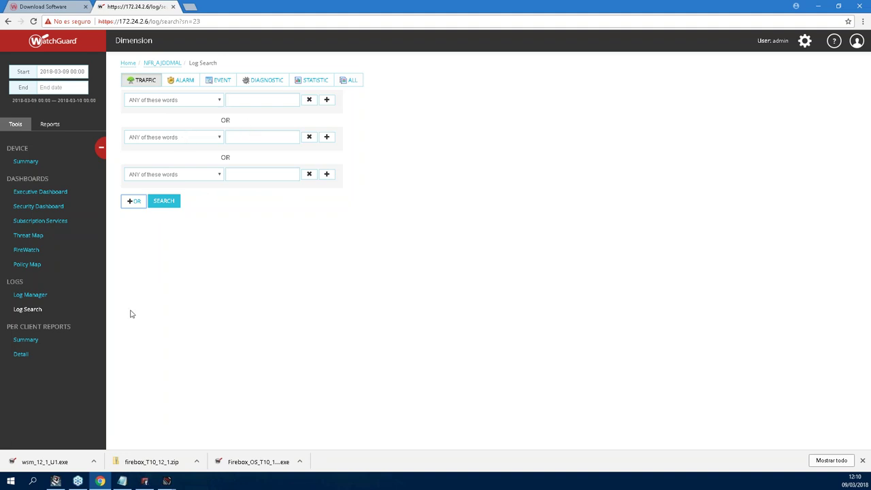
click(40, 342)
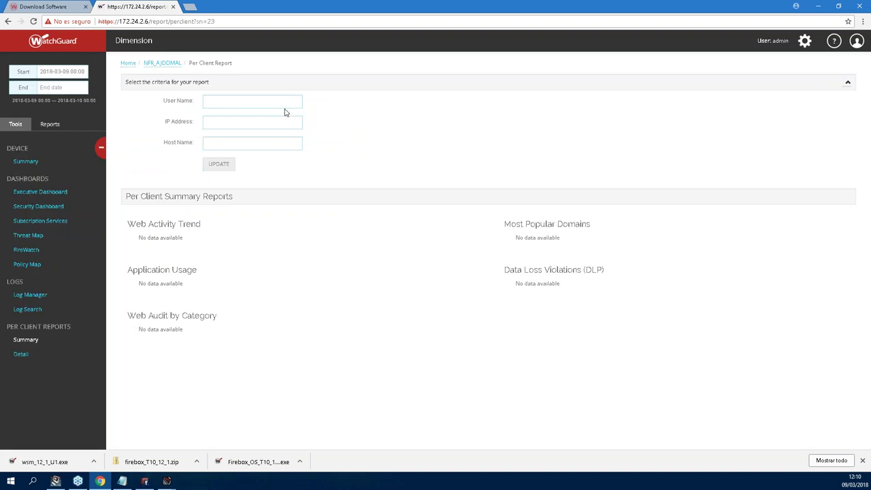
Generate the per-client summary report for the user's e-mail address
click(275, 102)
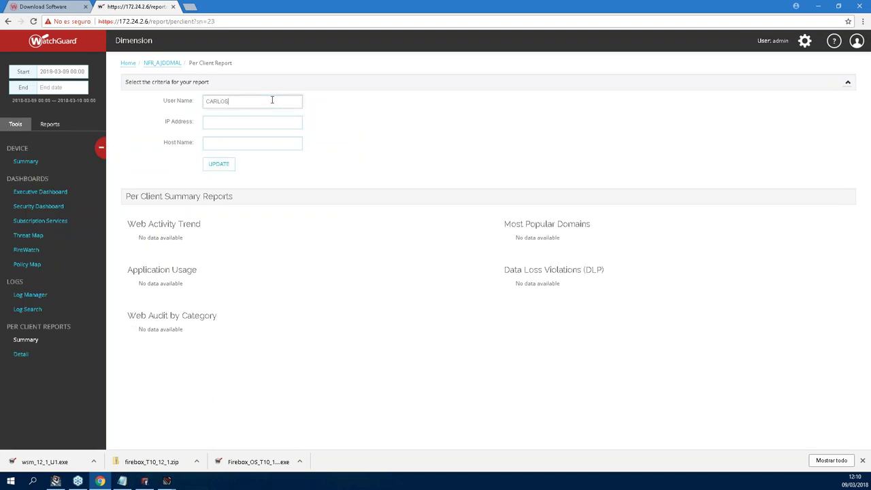
click(212, 167)
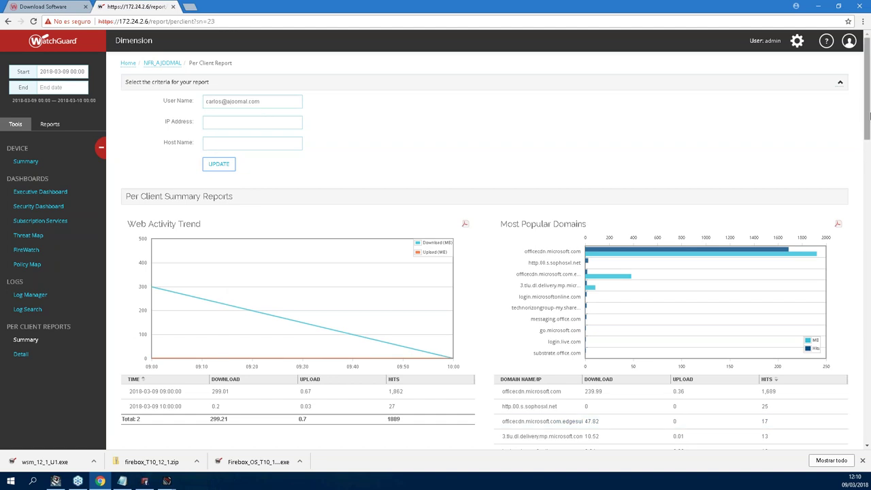
drag(869, 109, 869, 161)
drag(868, 174, 868, 116)
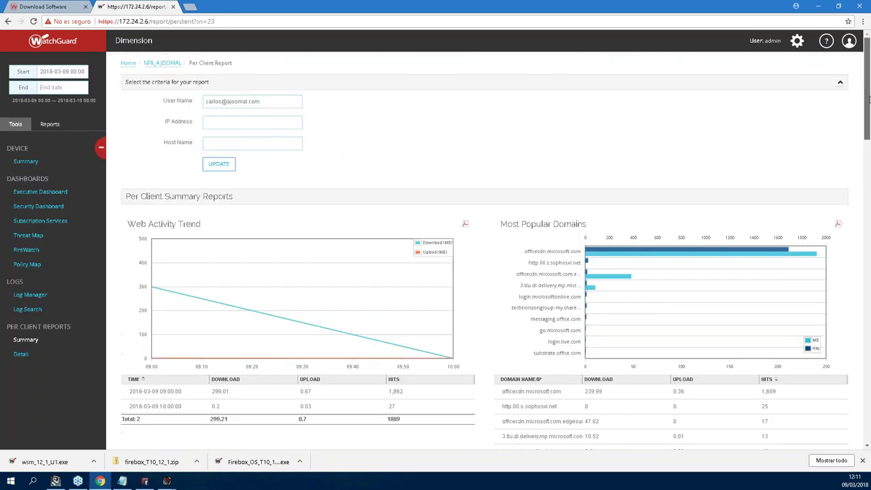
Open the per-client Detail report, scroll through its tables, and minimize the browser
triple_click(259, 101)
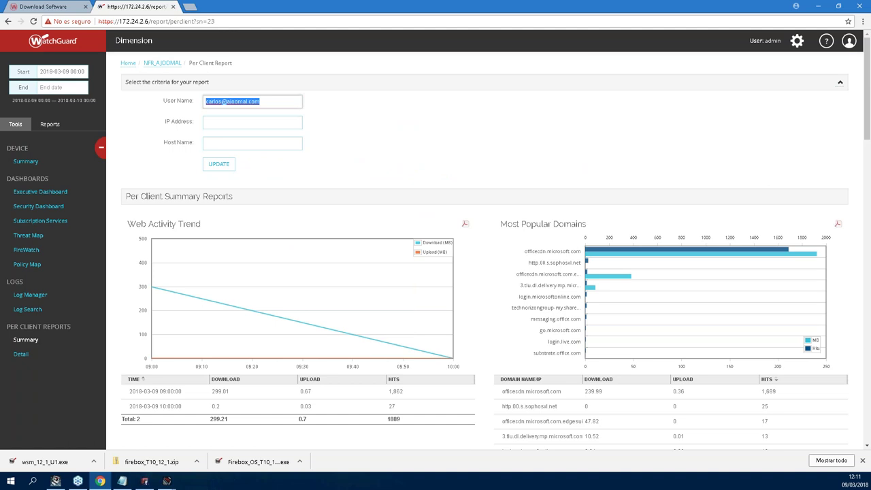
click(20, 354)
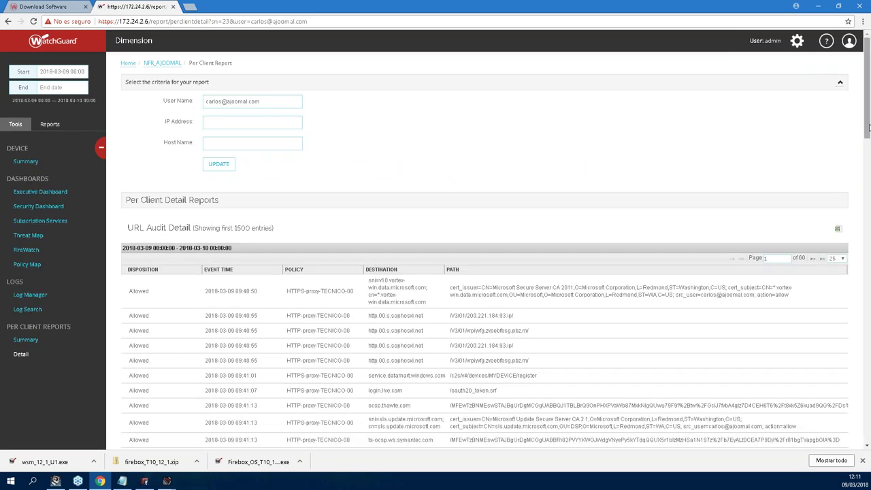
drag(869, 117, 869, 120)
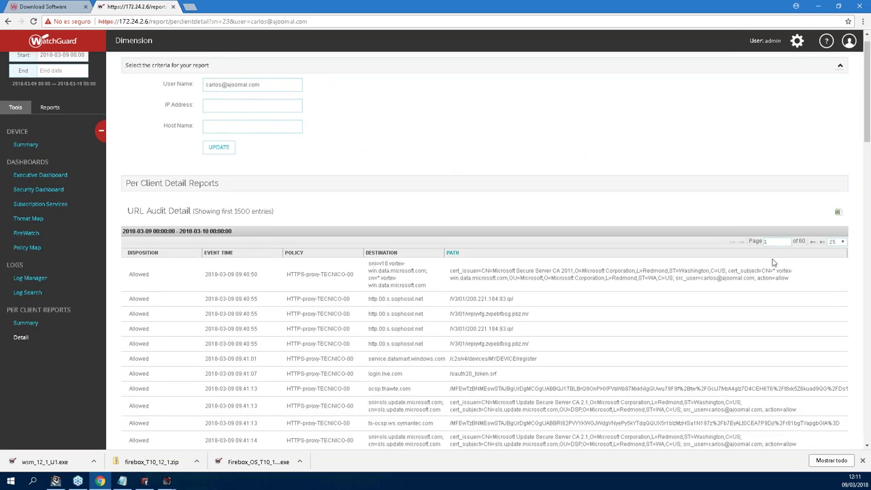
click(60, 56)
drag(869, 71, 864, 158)
scroll(859, 191, down, 15)
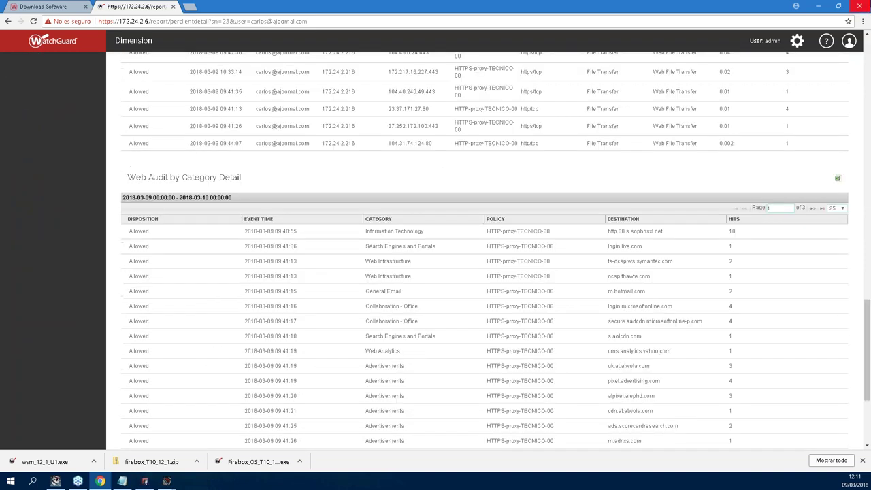
drag(866, 307, 869, 63)
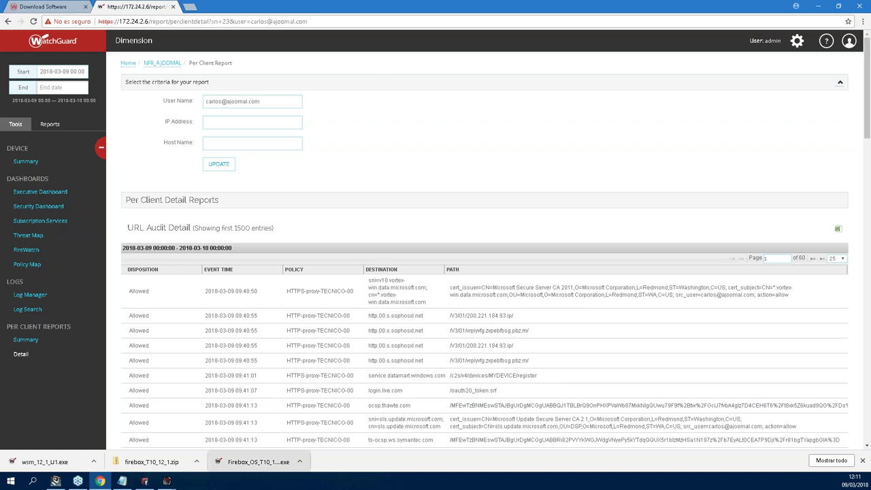
click(820, 8)
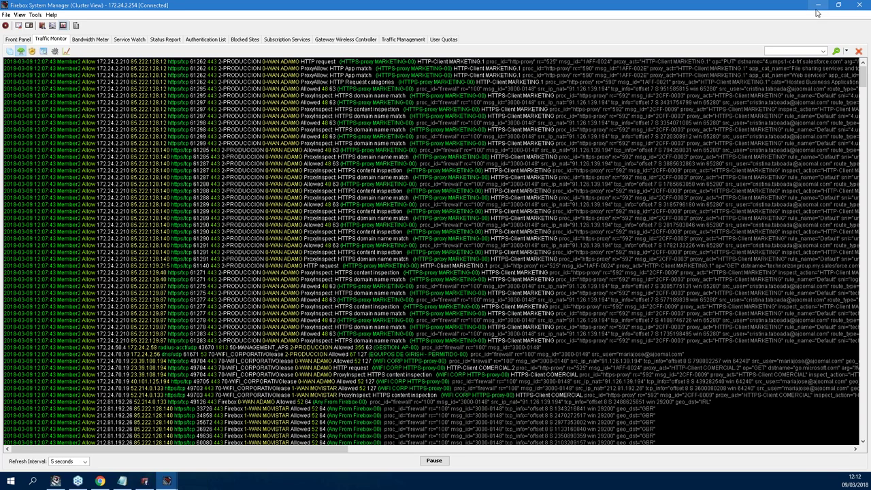
Minimize Firebox System Manager and close the Performance Console and Performance Charts windows
click(818, 5)
click(329, 153)
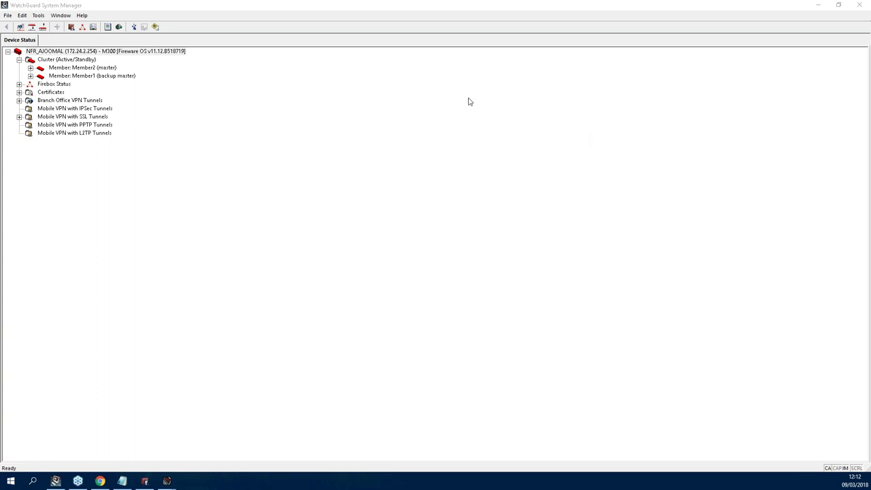
Inspect the HTTPS-proxy policy's properties in Policy Manager, then return to the Dimension detail report
click(145, 481)
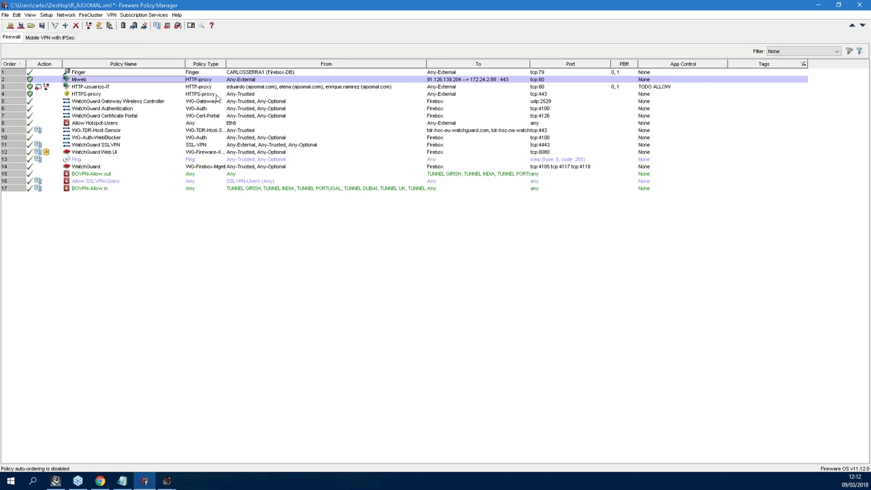
double_click(221, 94)
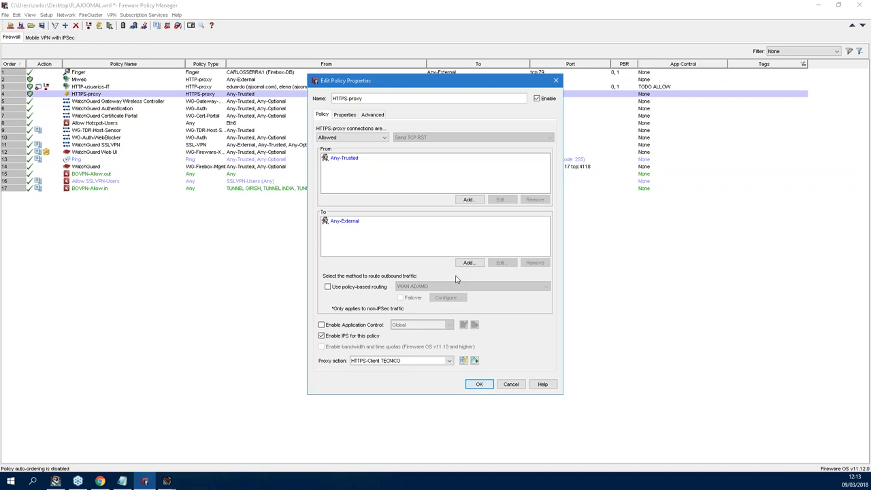
click(100, 481)
Open the NFR_AJOOMAL Executive Dashboard and download it as a PDF
click(54, 87)
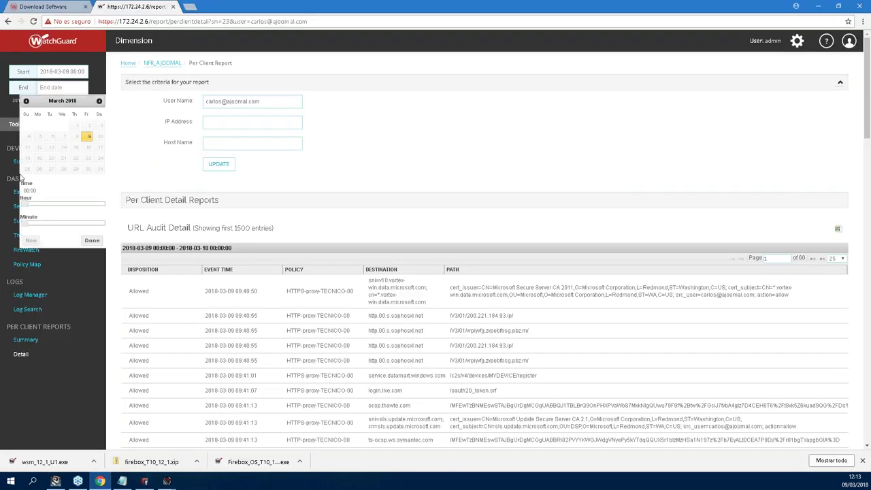
click(16, 191)
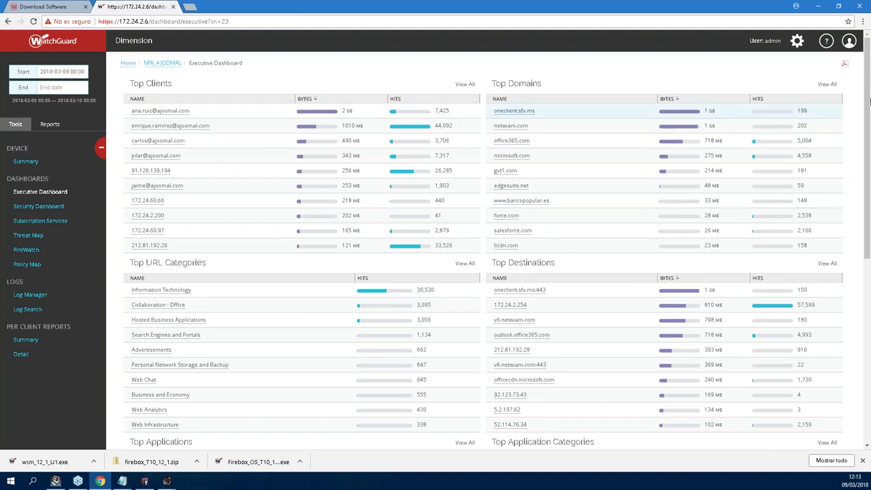
click(844, 63)
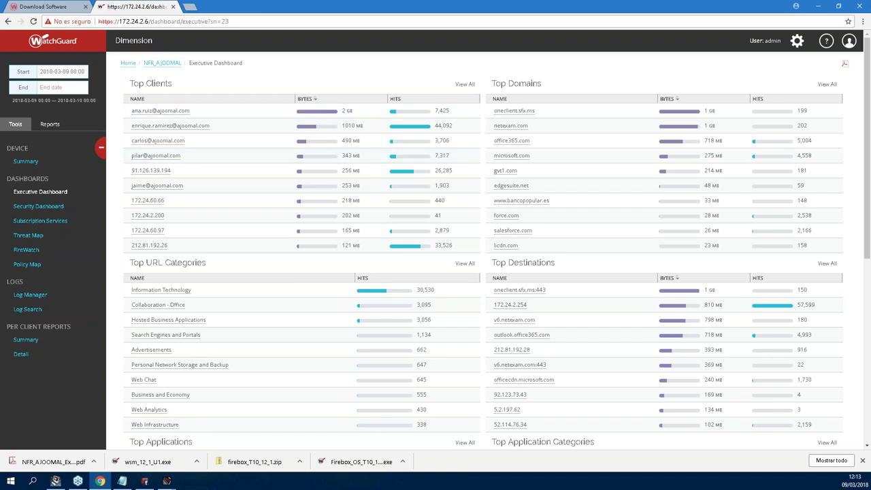
mouse_move(309, 162)
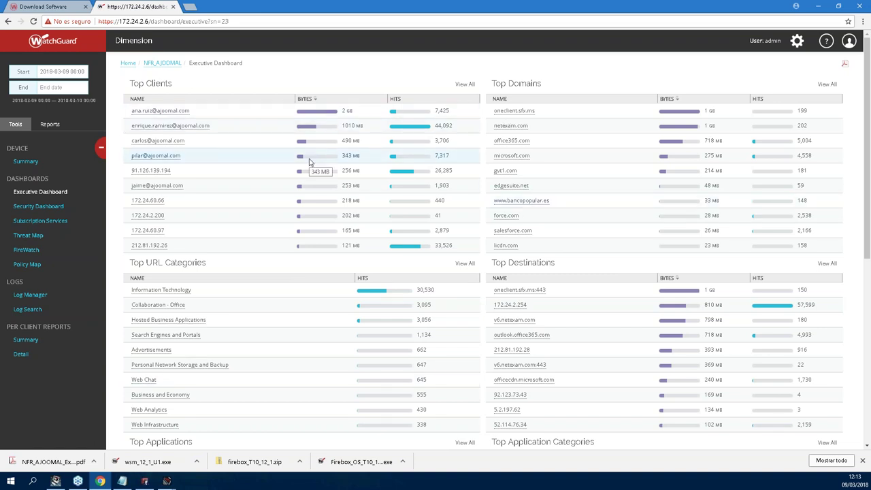